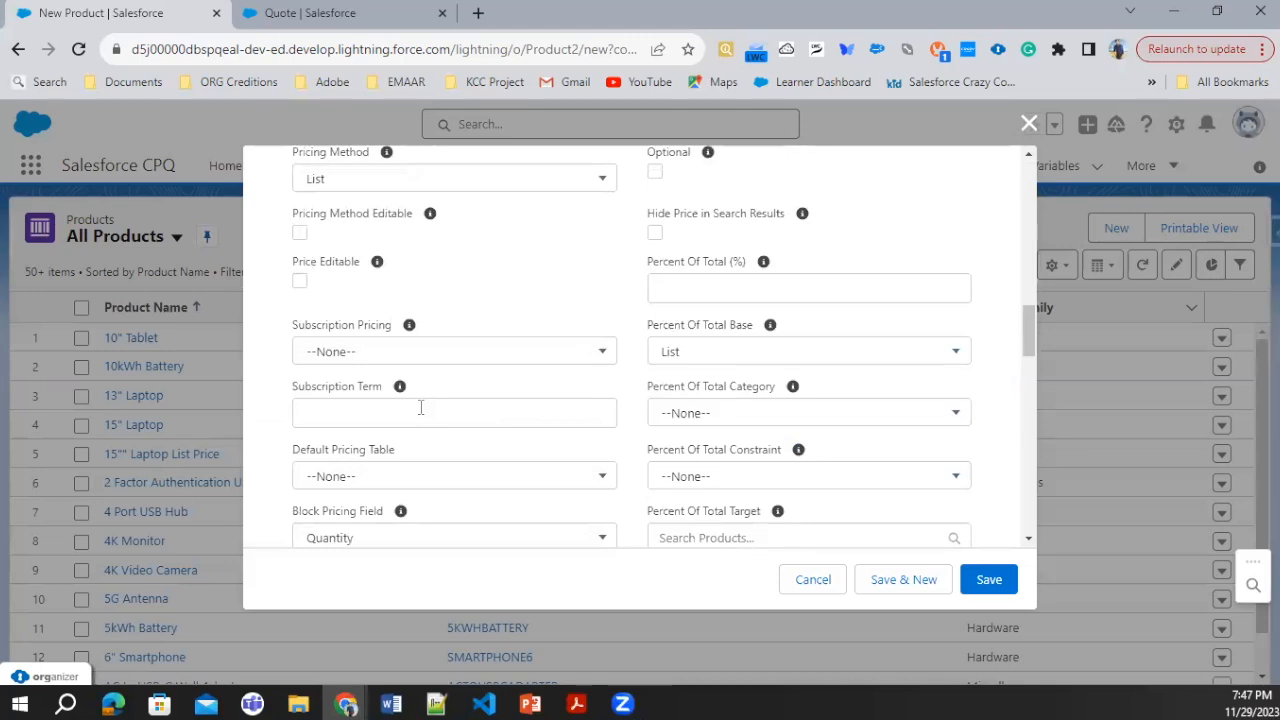
pyautogui.scroll(-1, 420, 418)
# Step: Set the new product's pricing method to Cost and save the product record
pyautogui.scroll(3, 412, 412)
pyautogui.scroll(6, 412, 410)
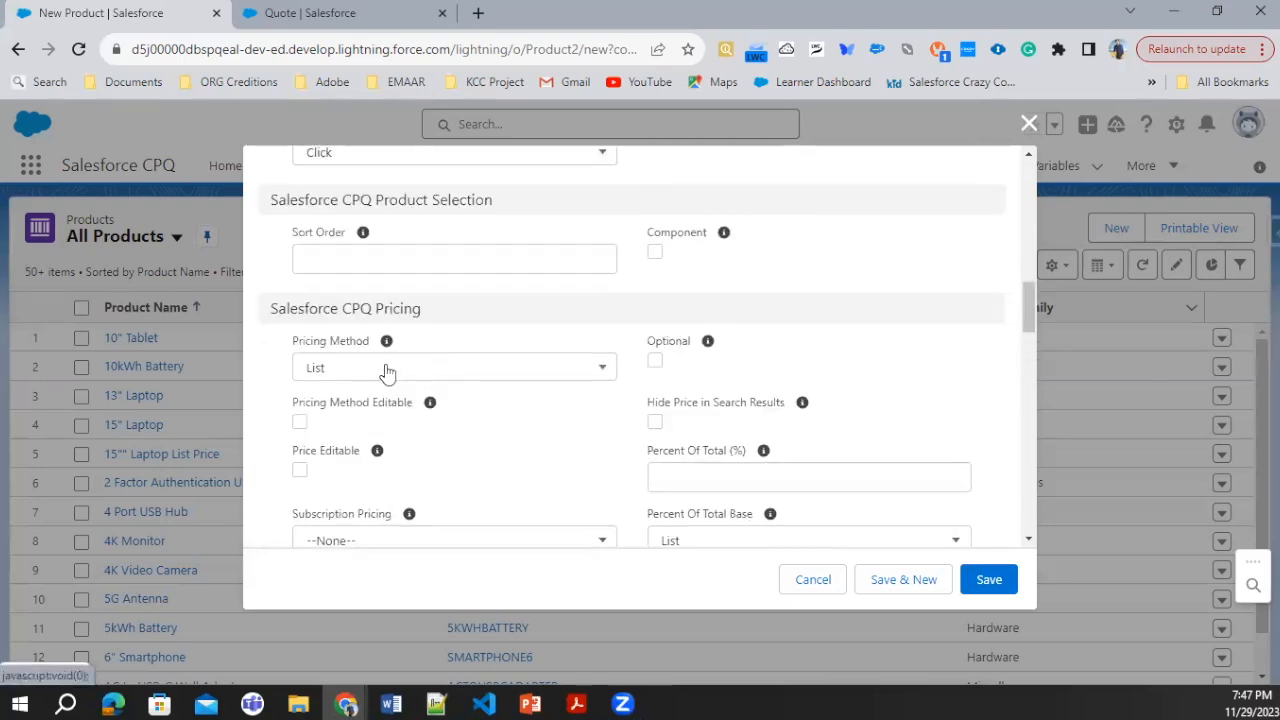
pyautogui.click(387, 370)
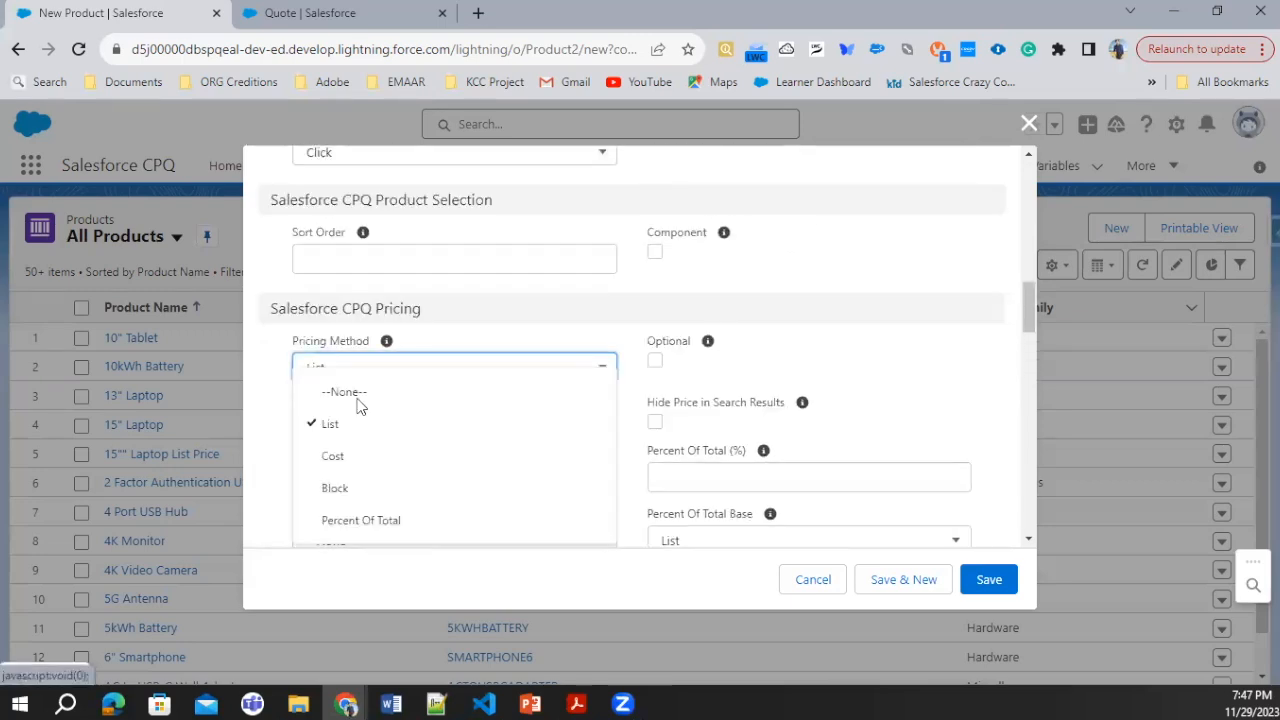
pyautogui.click(348, 458)
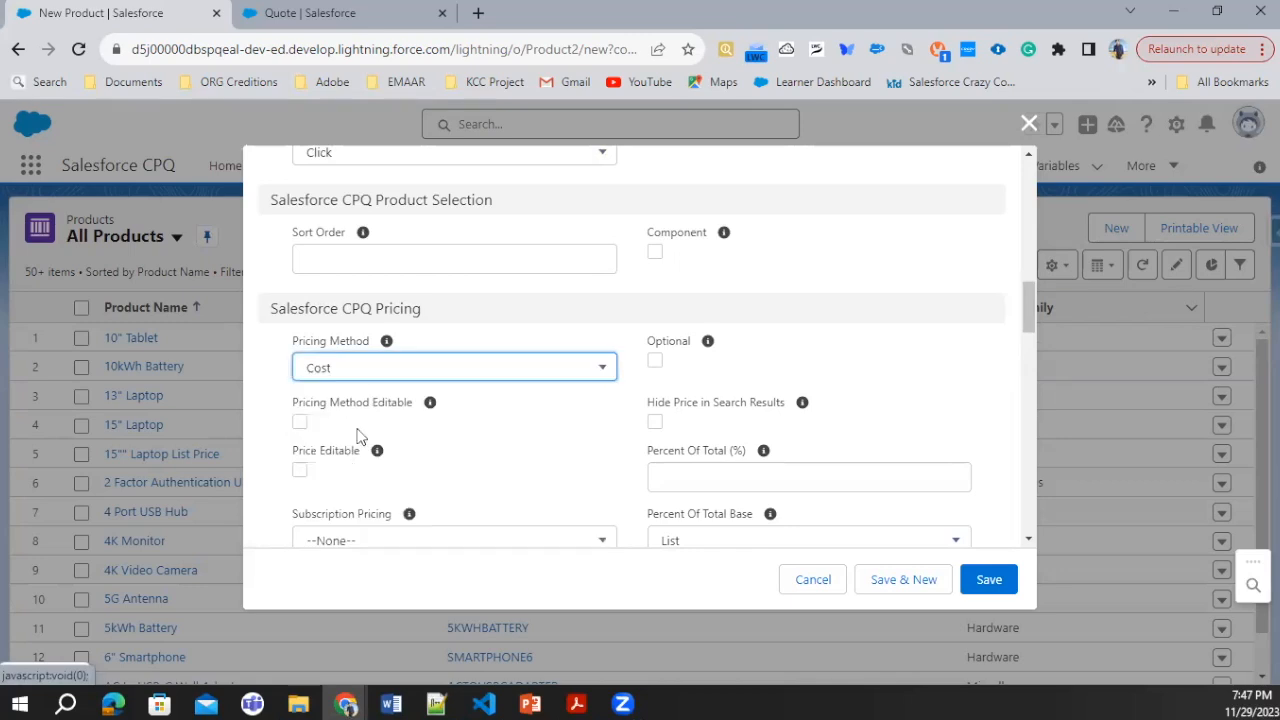
pyautogui.click(990, 583)
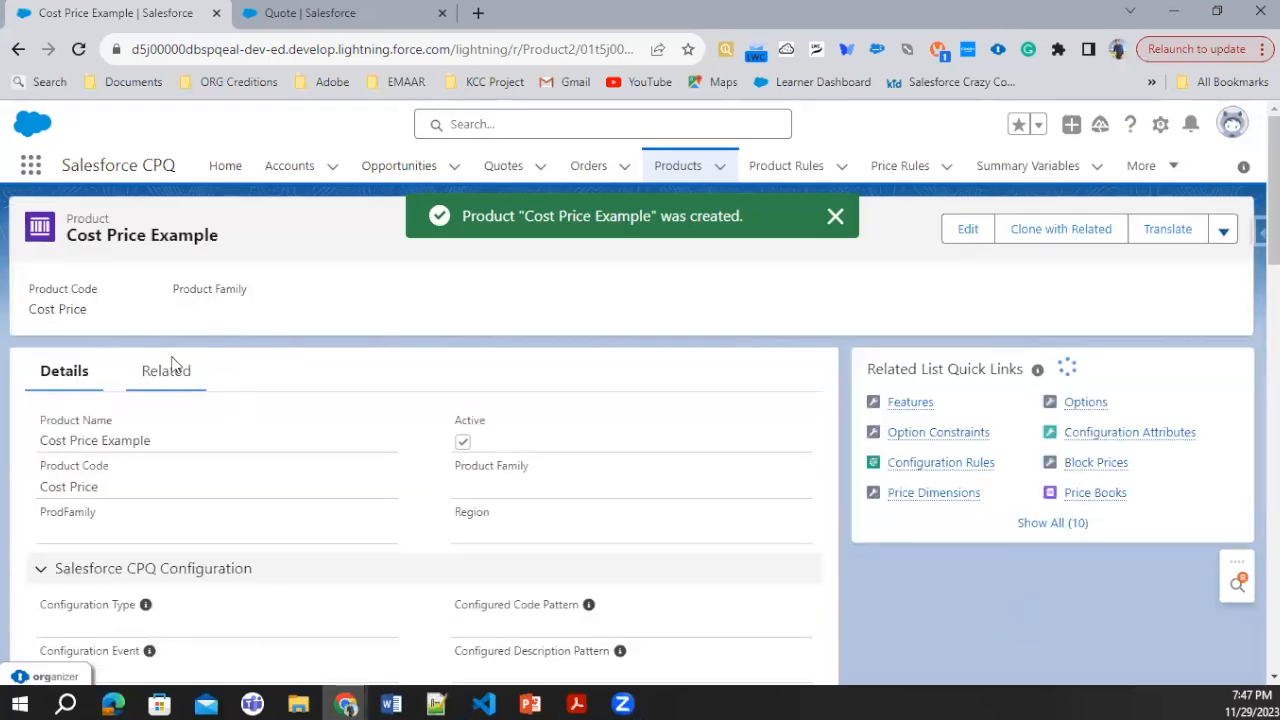
# Step: Add a Standard Price Book entry with a list price of 0 to the Cost Price Example product
pyautogui.click(170, 371)
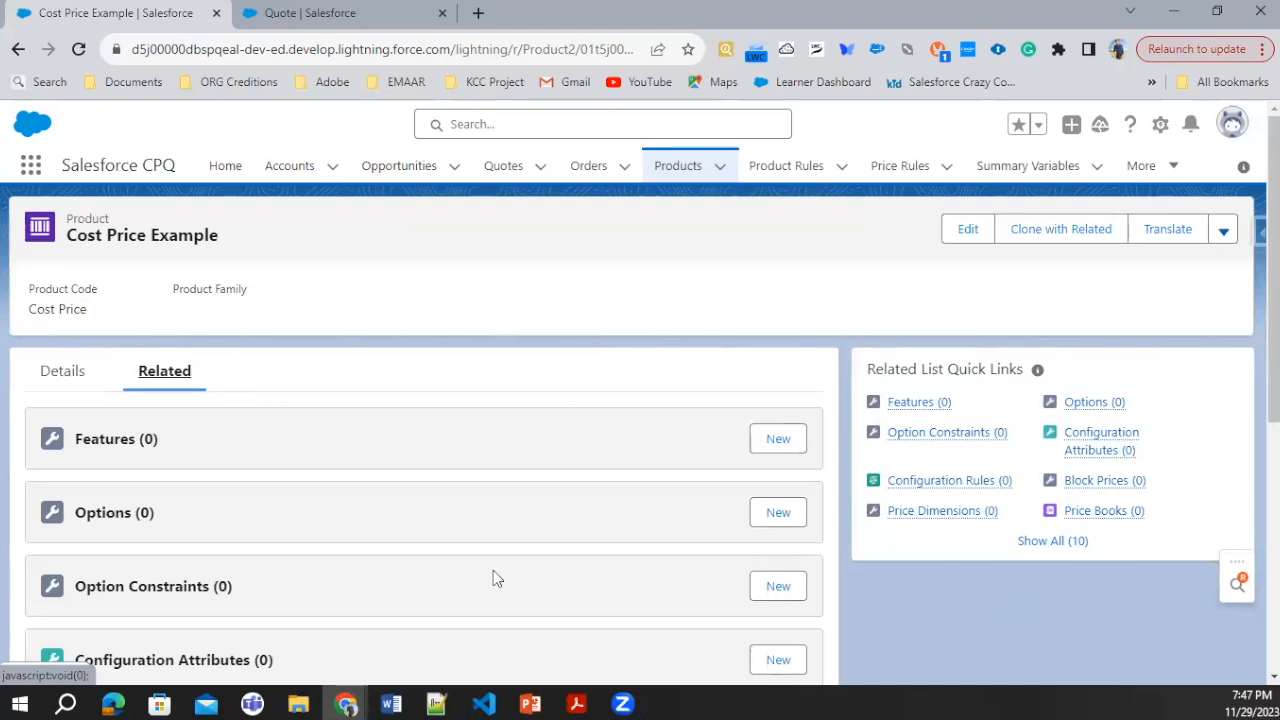
pyautogui.scroll(-5, 351, 540)
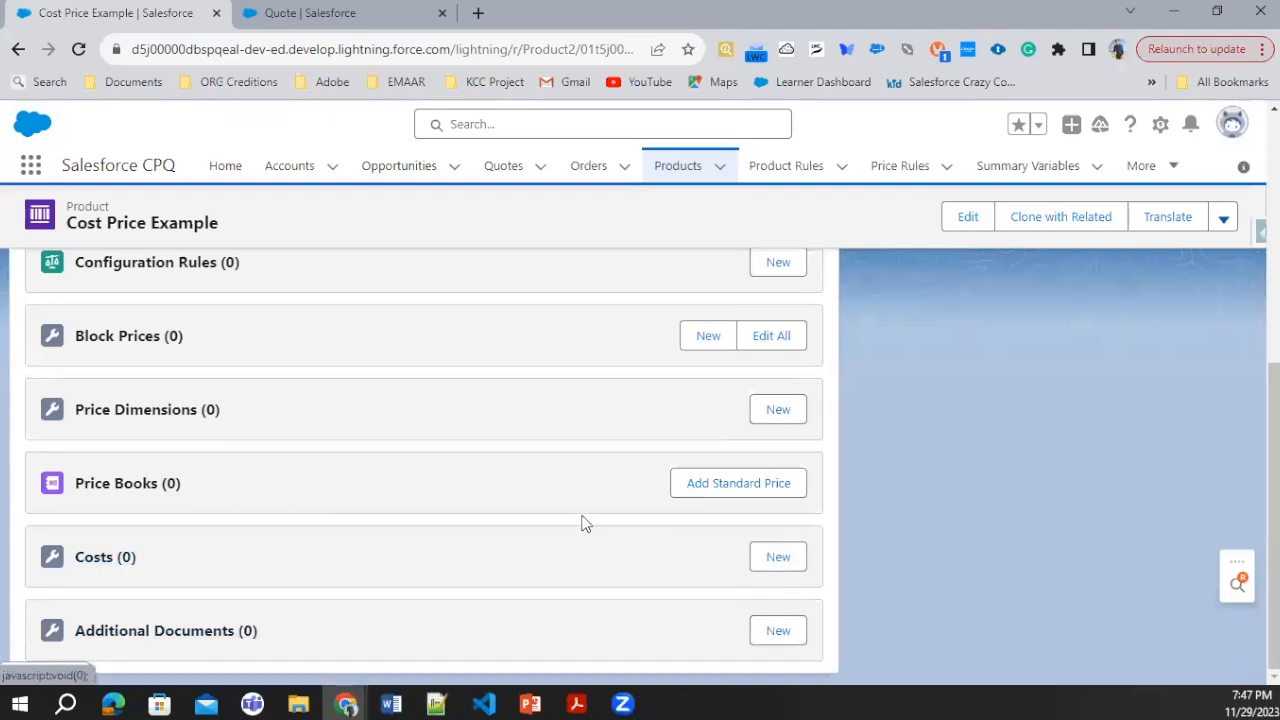
pyautogui.scroll(1, 588, 523)
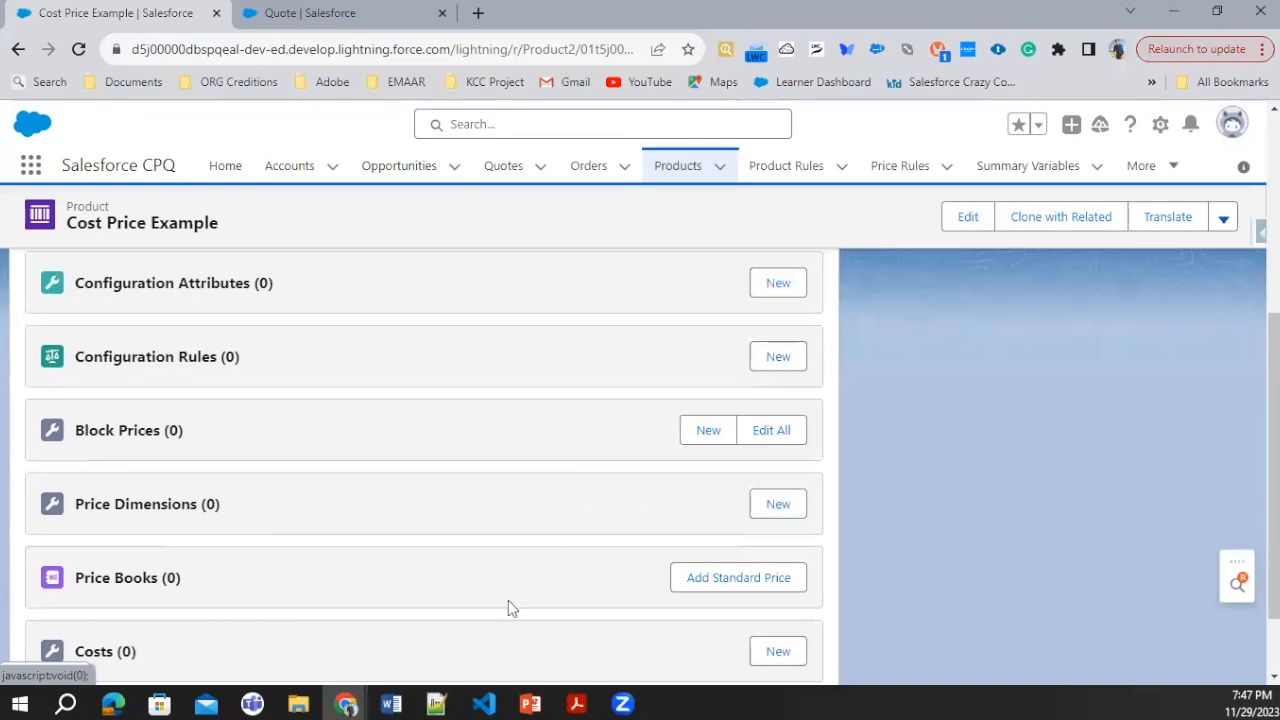
pyautogui.scroll(-1, 508, 608)
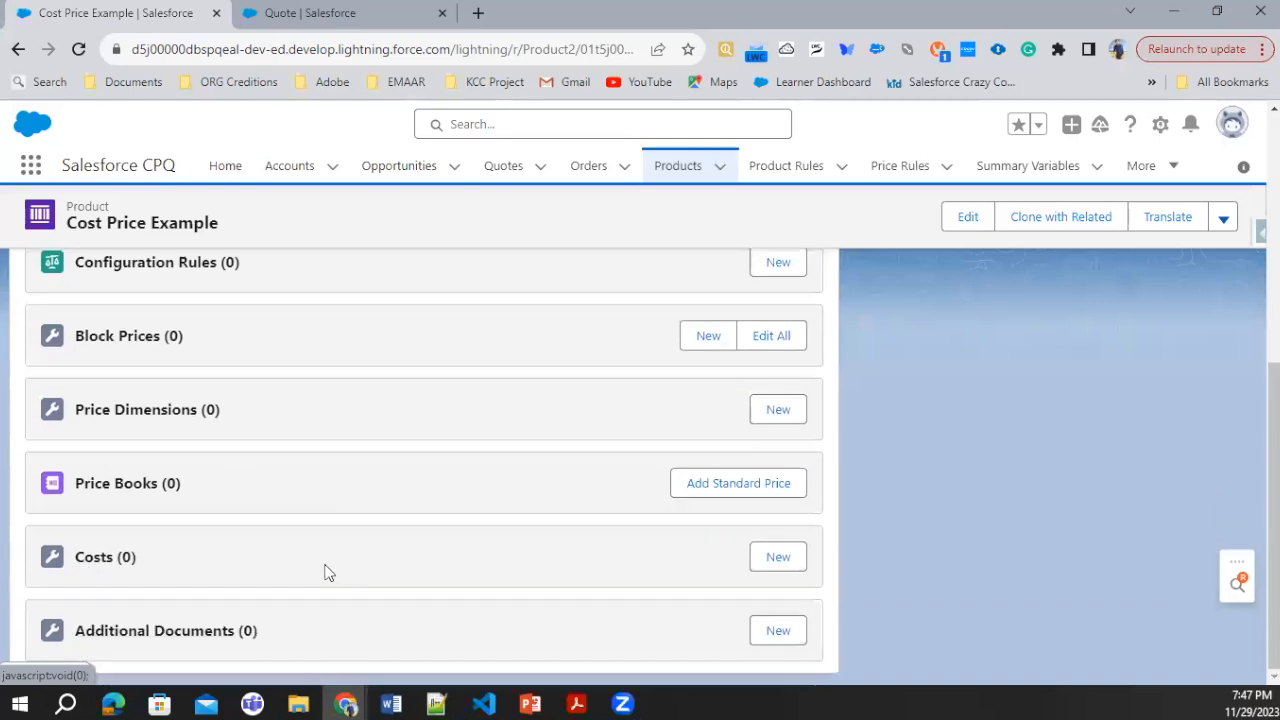
pyautogui.click(746, 494)
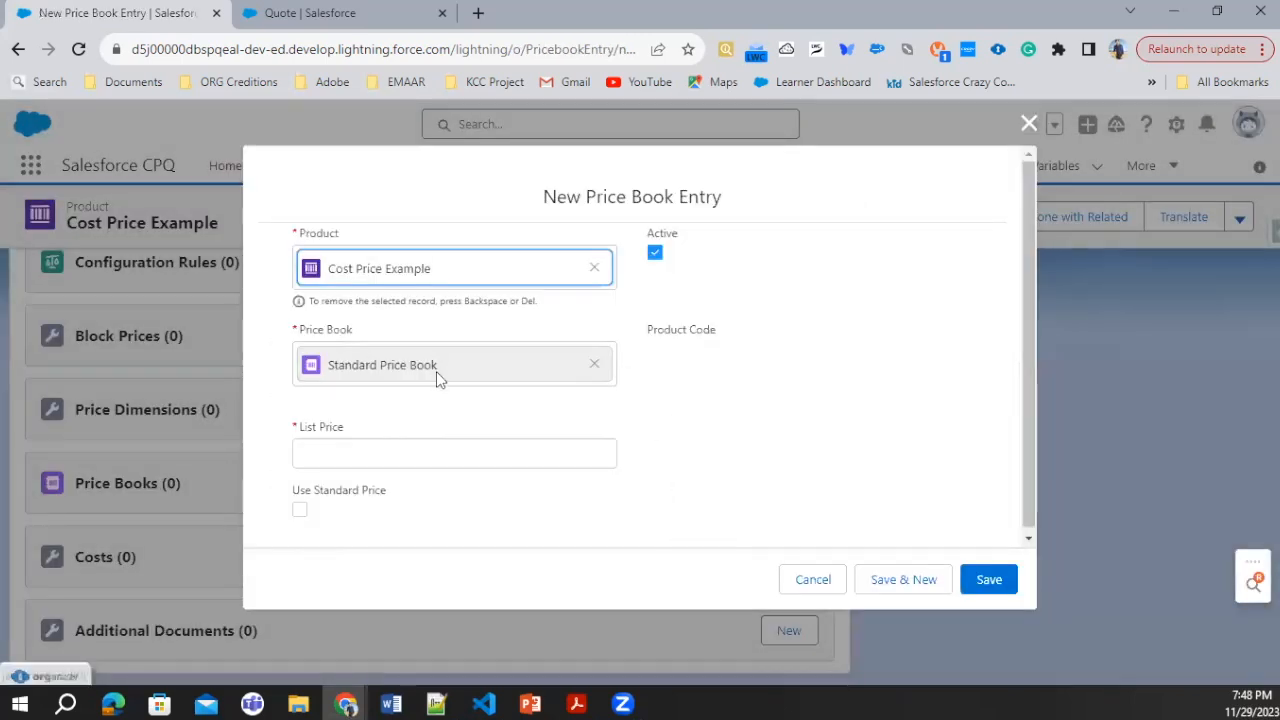
pyautogui.click(347, 448)
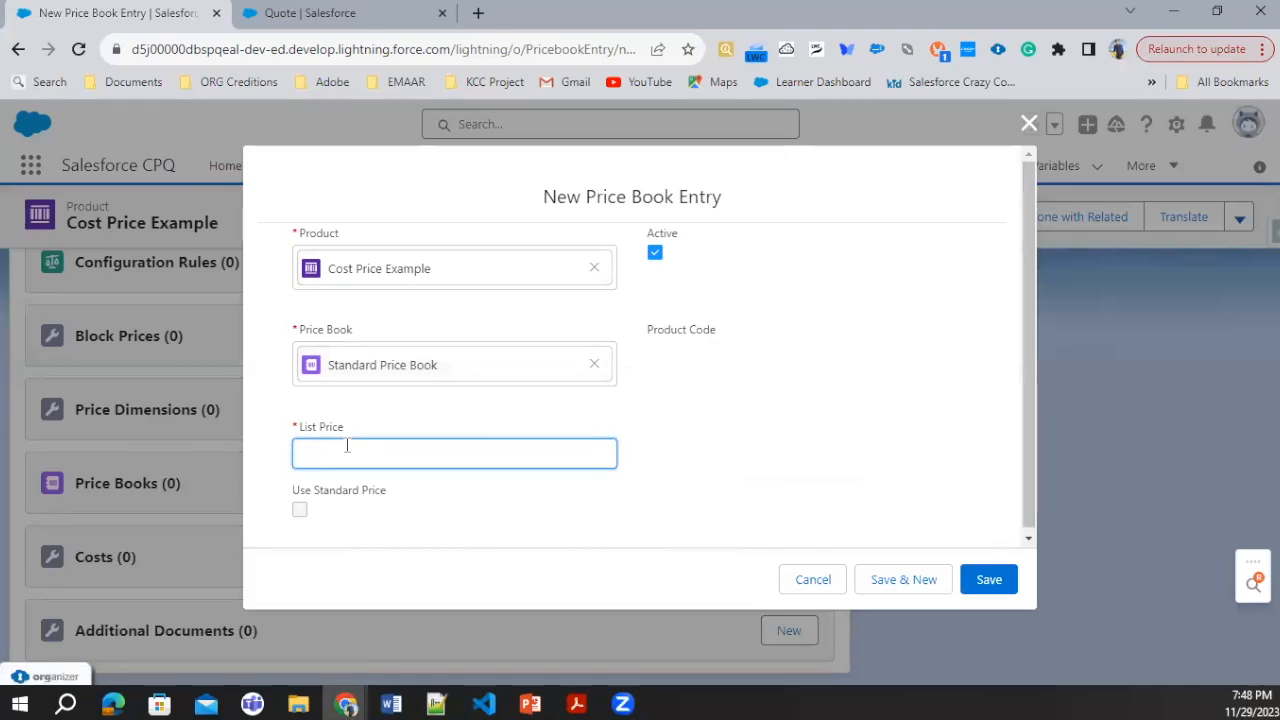
pyautogui.click(995, 583)
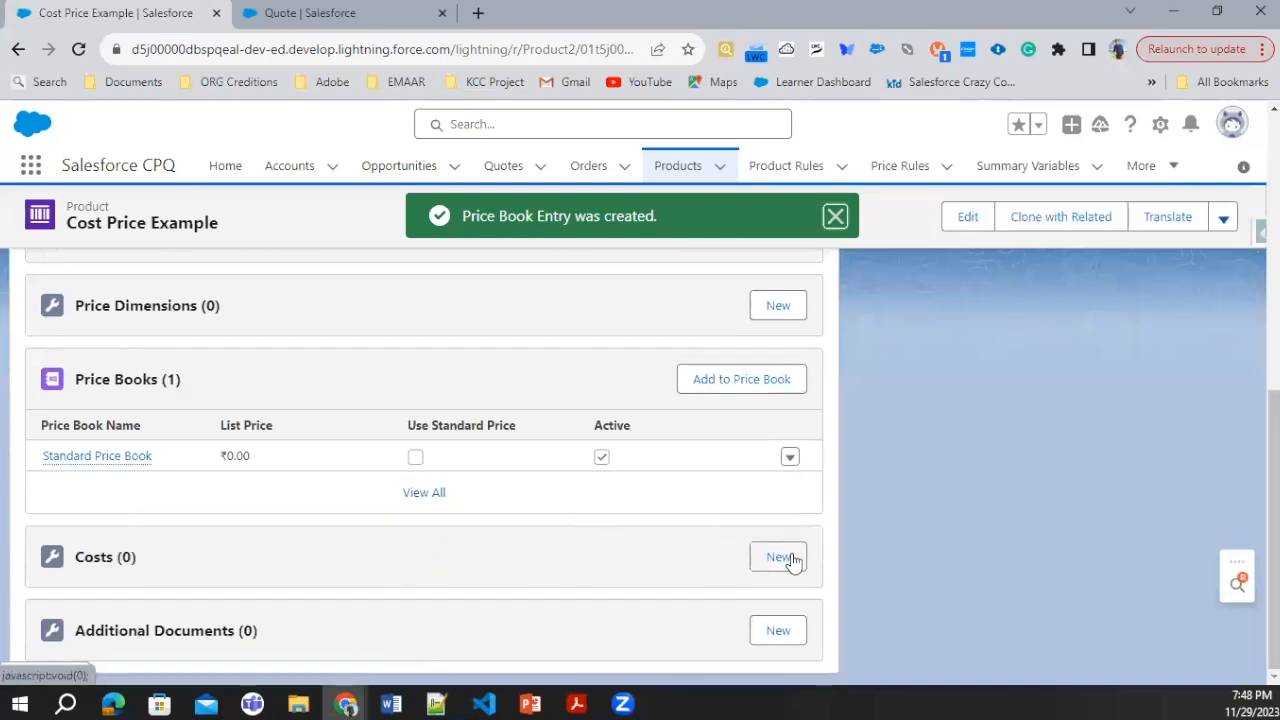
# Step: Create an active cost record for Cost Price Example with a unit cost of 100
pyautogui.click(790, 560)
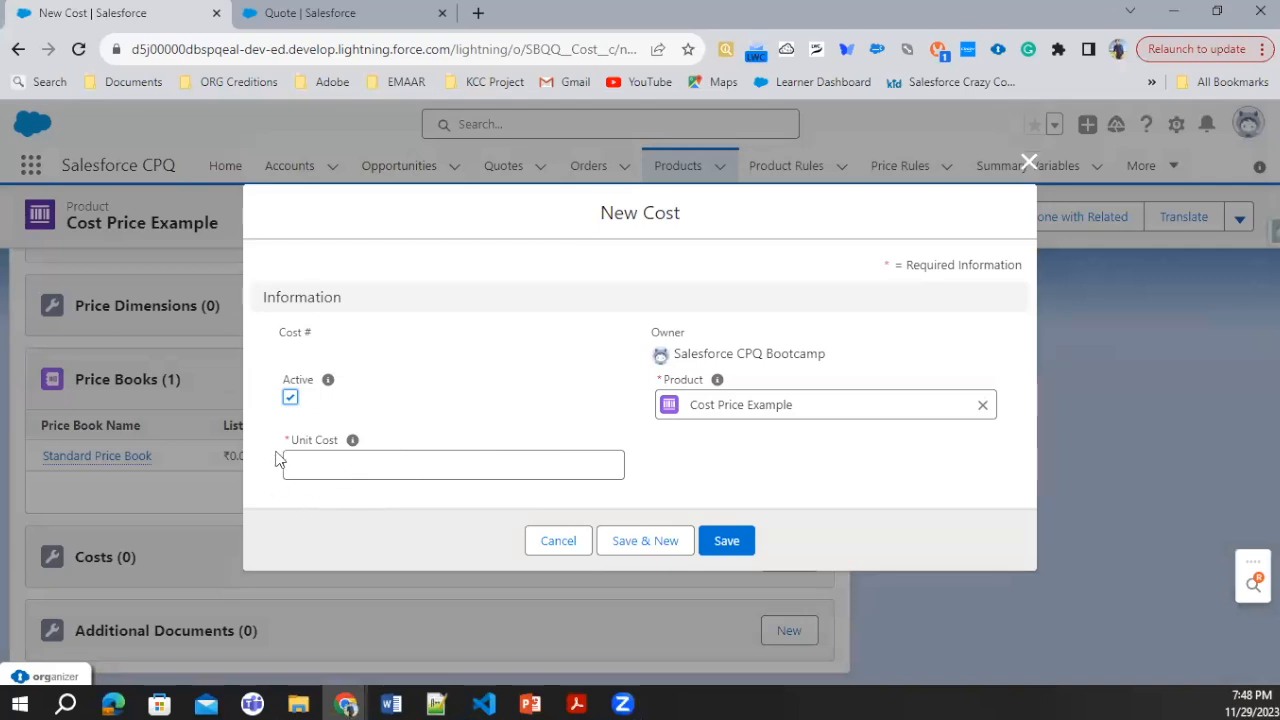
pyautogui.click(322, 467)
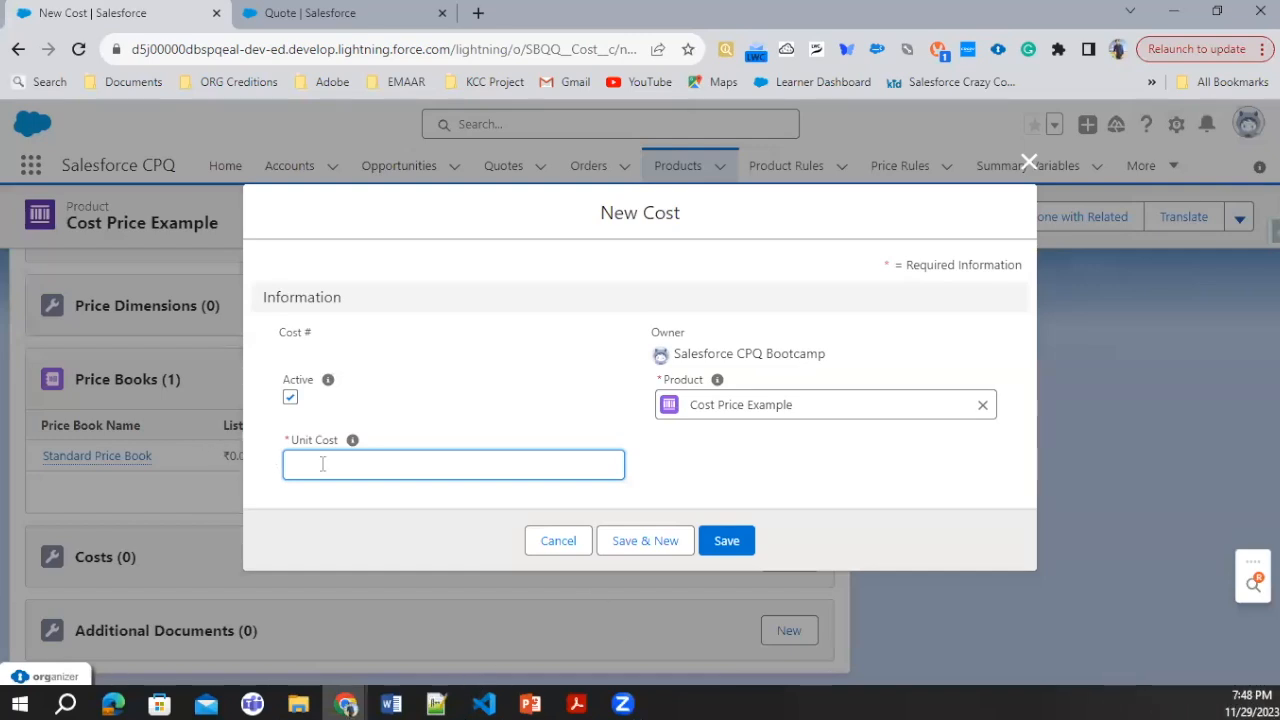
pyautogui.write('100')
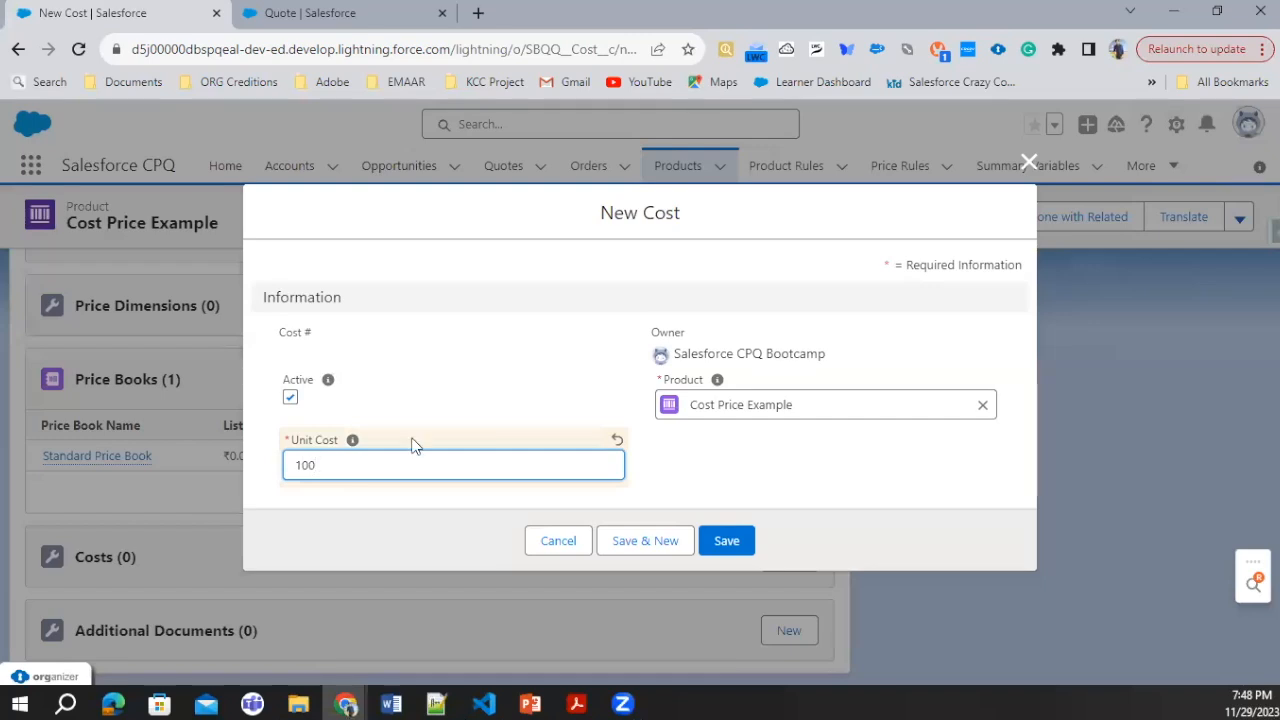
pyautogui.click(714, 541)
# Step: Open Setup from the quote and search its settings for "compa"
pyautogui.click(330, 13)
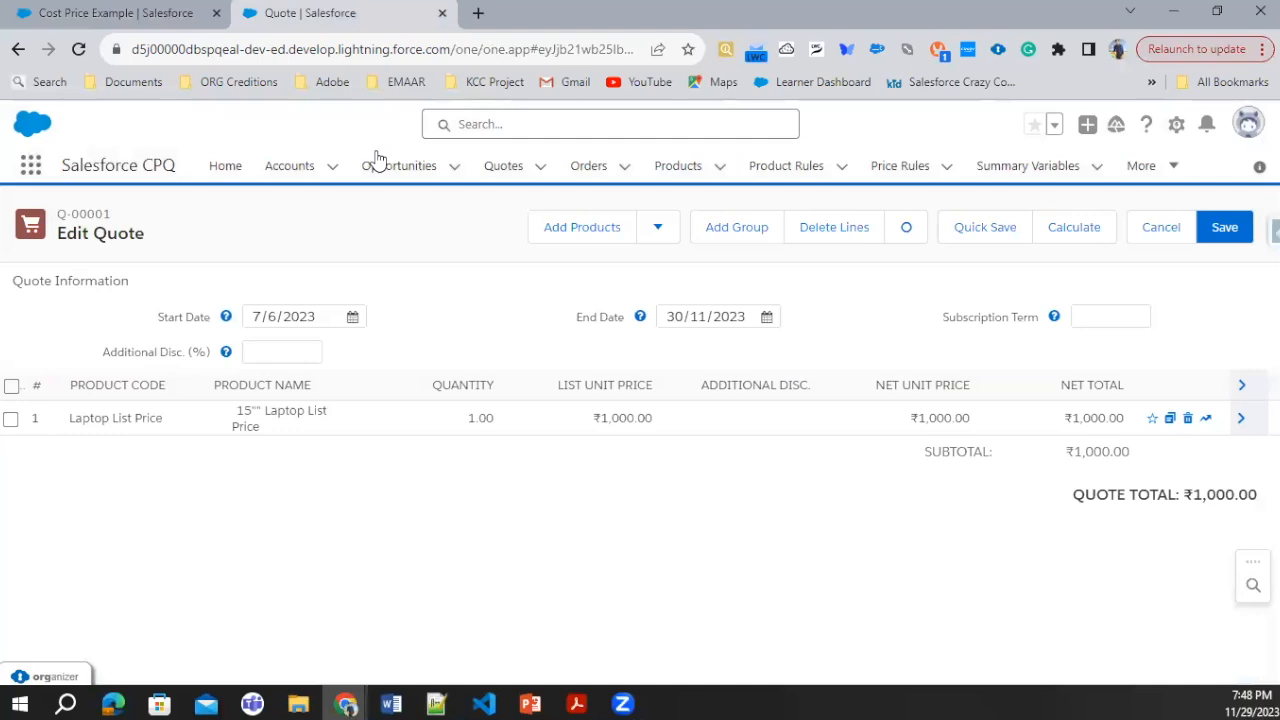
pyautogui.click(1178, 125)
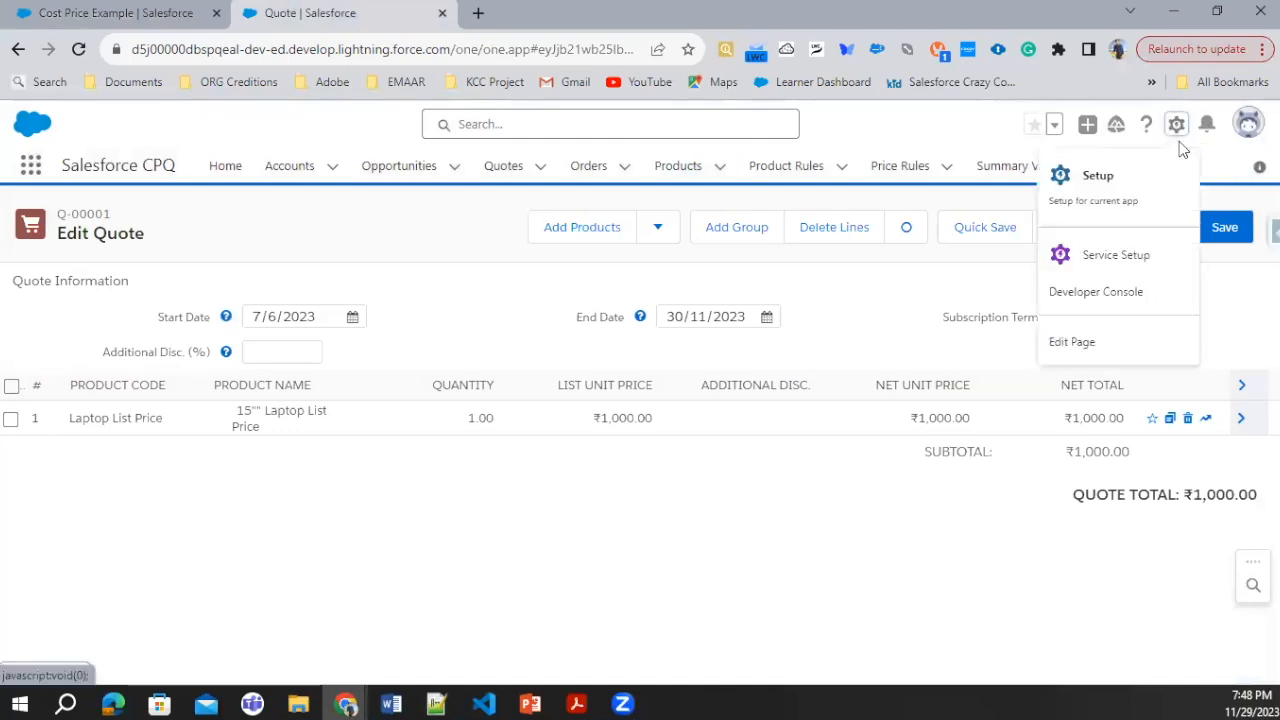
pyautogui.click(1133, 197)
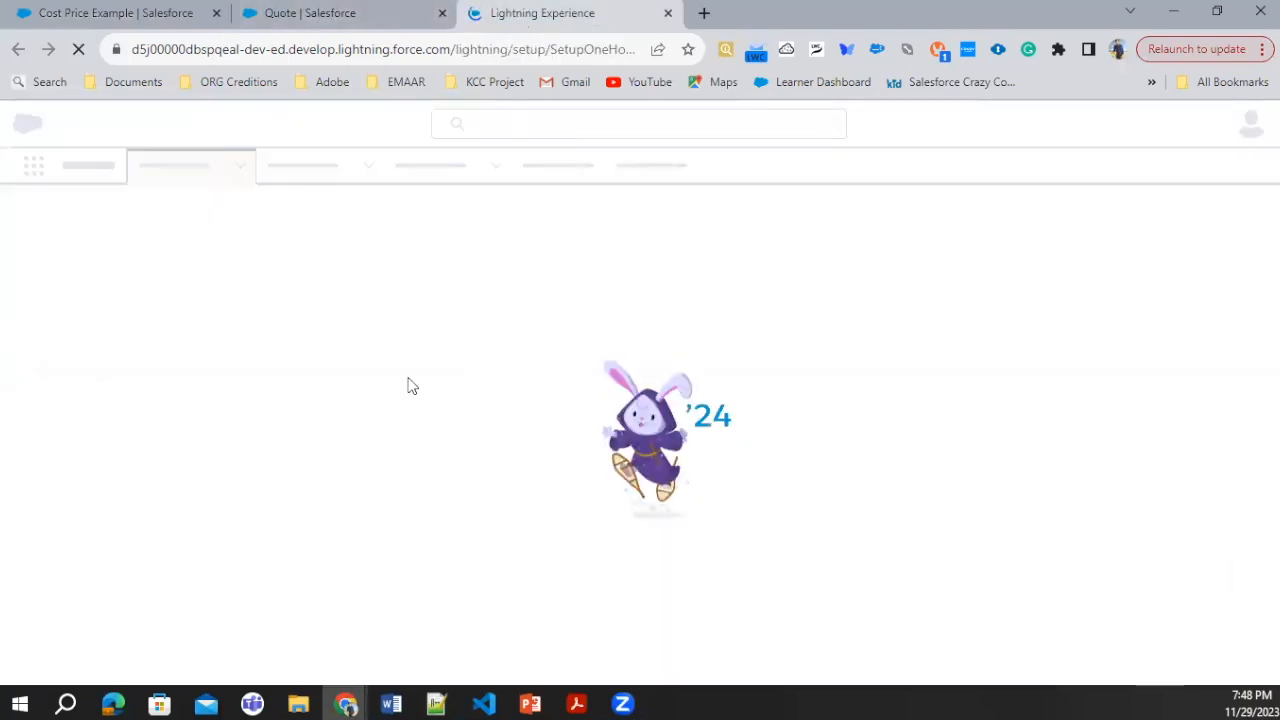
pyautogui.click(57, 22)
pyautogui.click(540, 10)
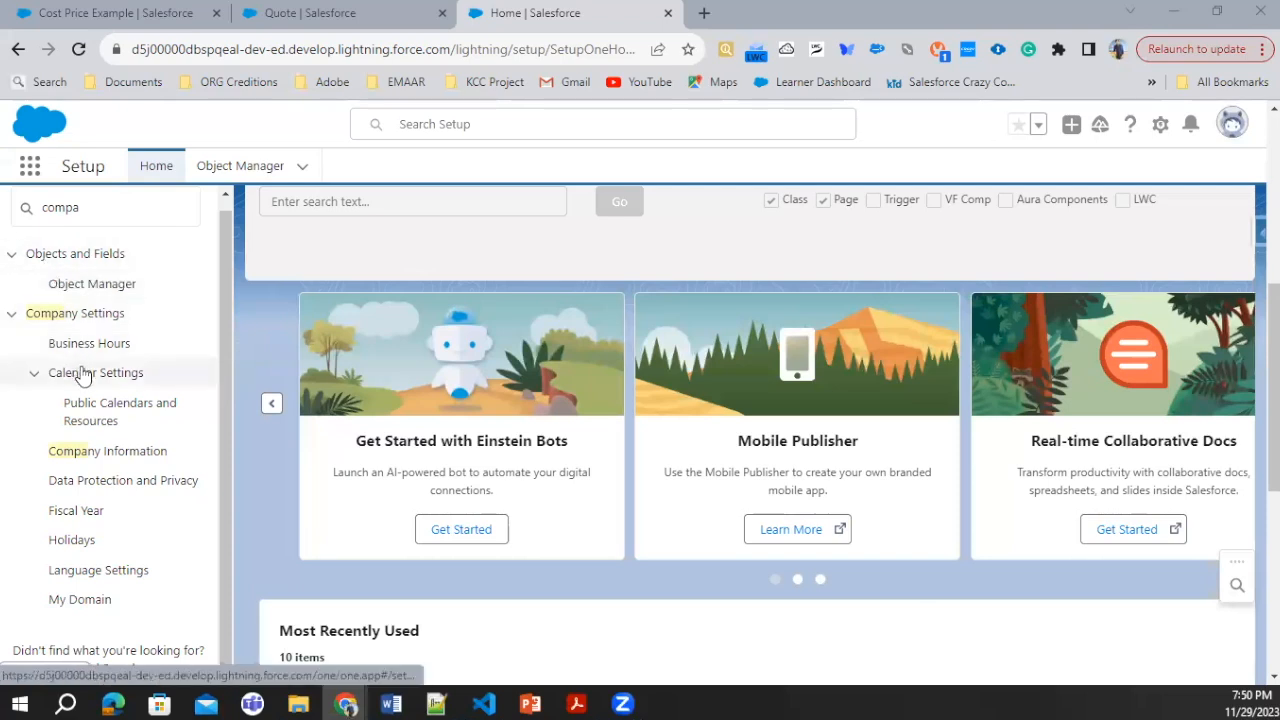
# Step: Review the price book entry and cost record related to the Cost Price Example product
pyautogui.click(100, 13)
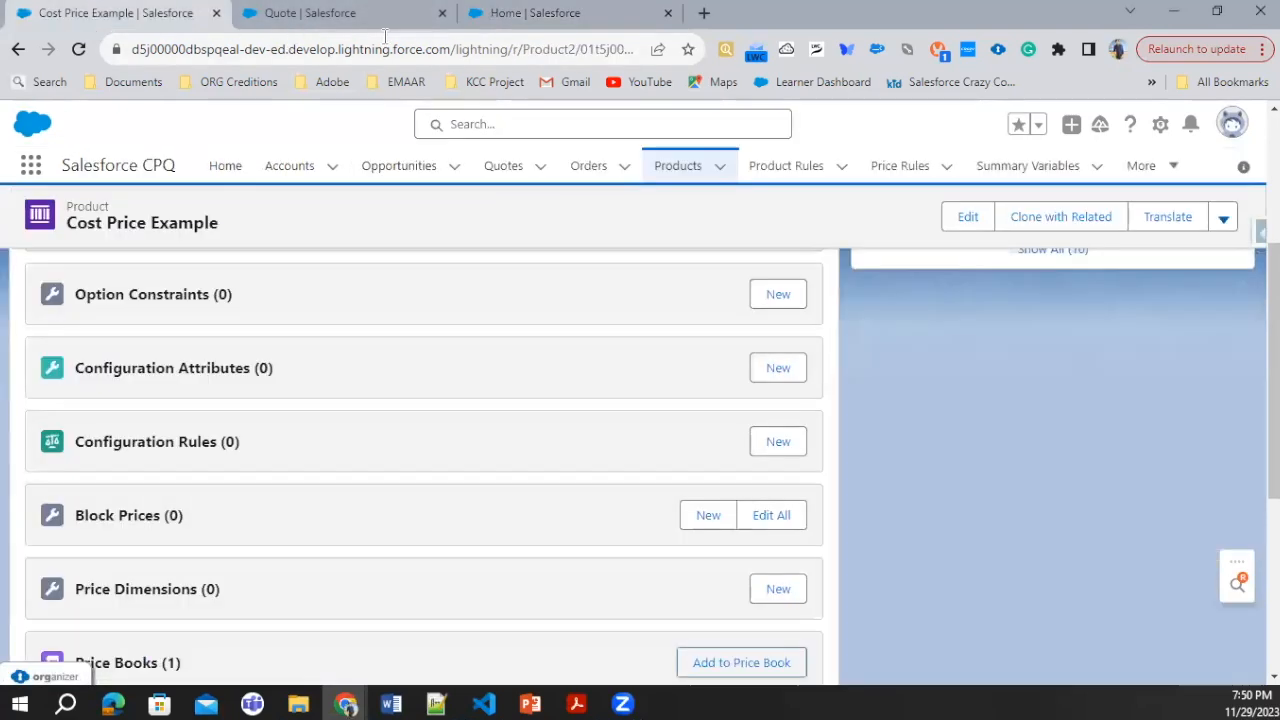
pyautogui.scroll(-1, 368, 432)
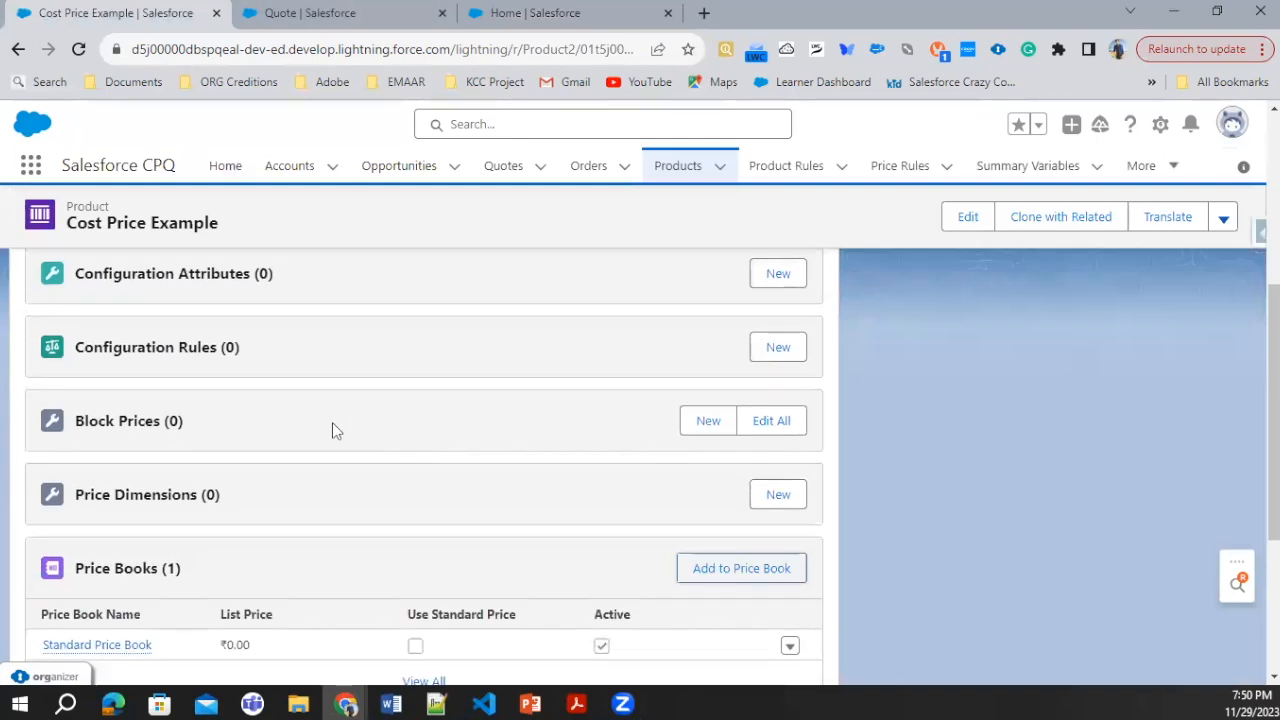
pyautogui.scroll(-3, 332, 422)
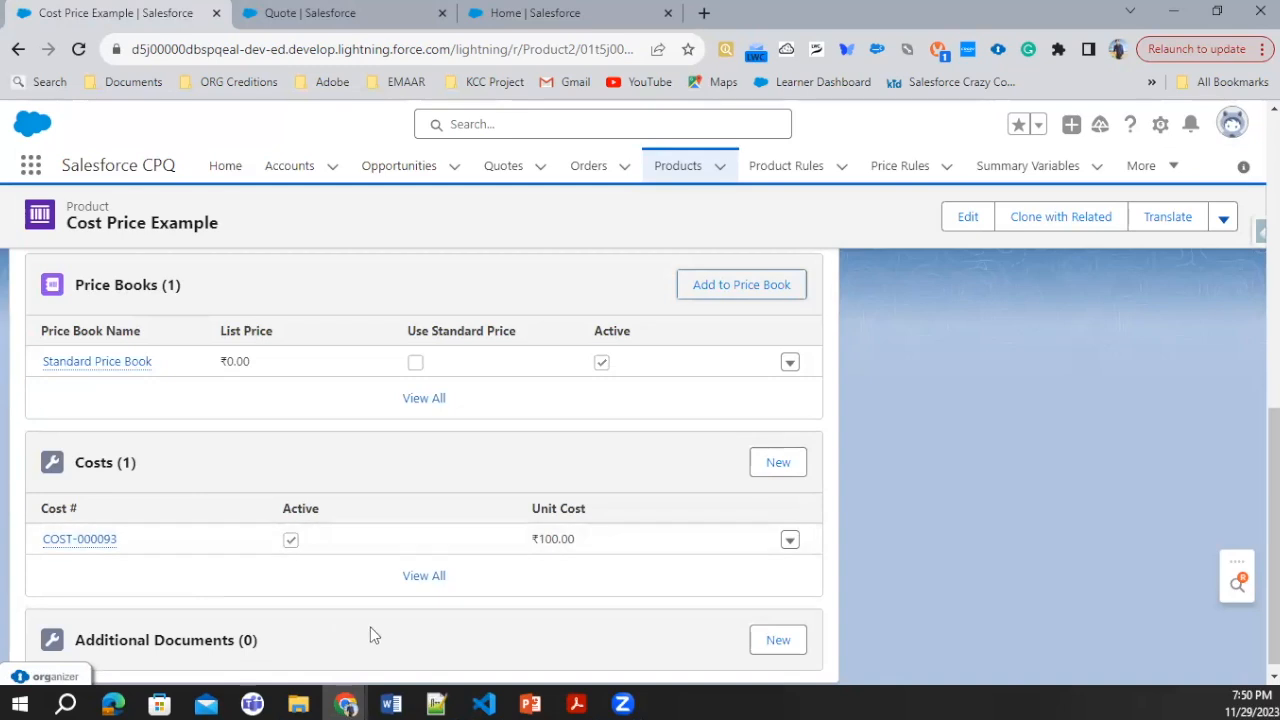
# Step: Open the organization's Company Information in Setup and choose its currency locale
pyautogui.click(495, 13)
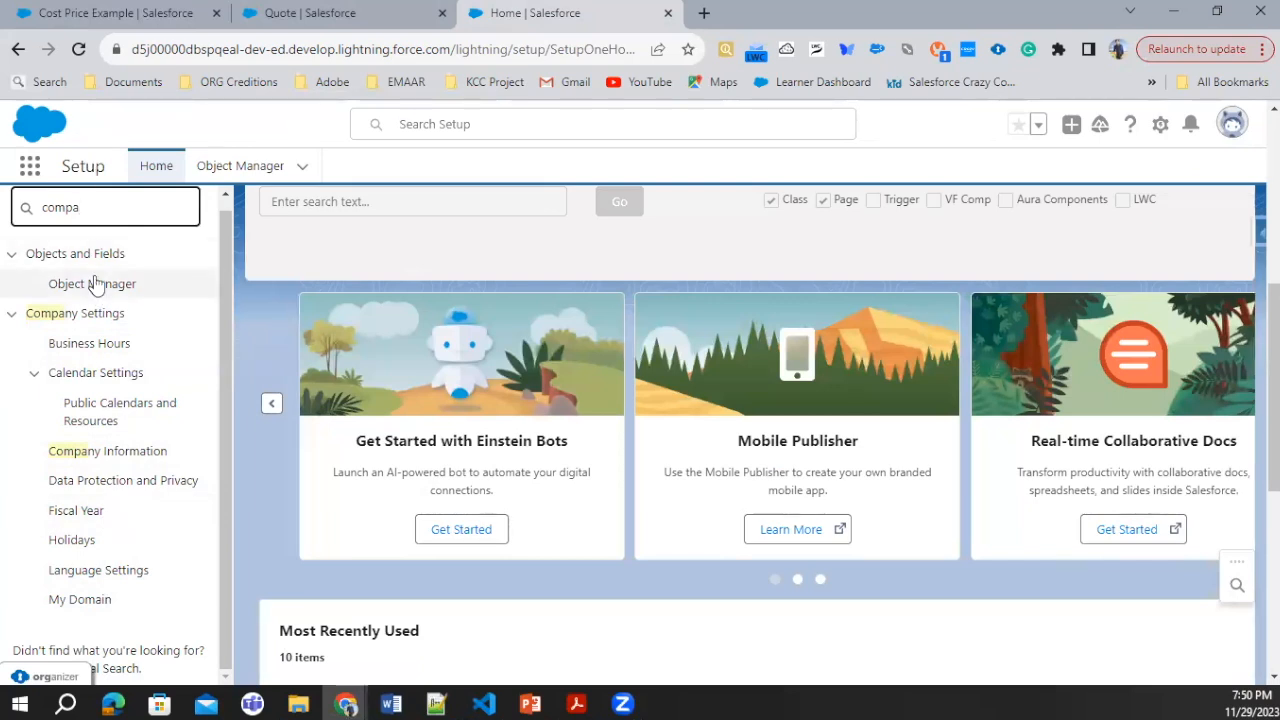
pyautogui.scroll(1, 90, 266)
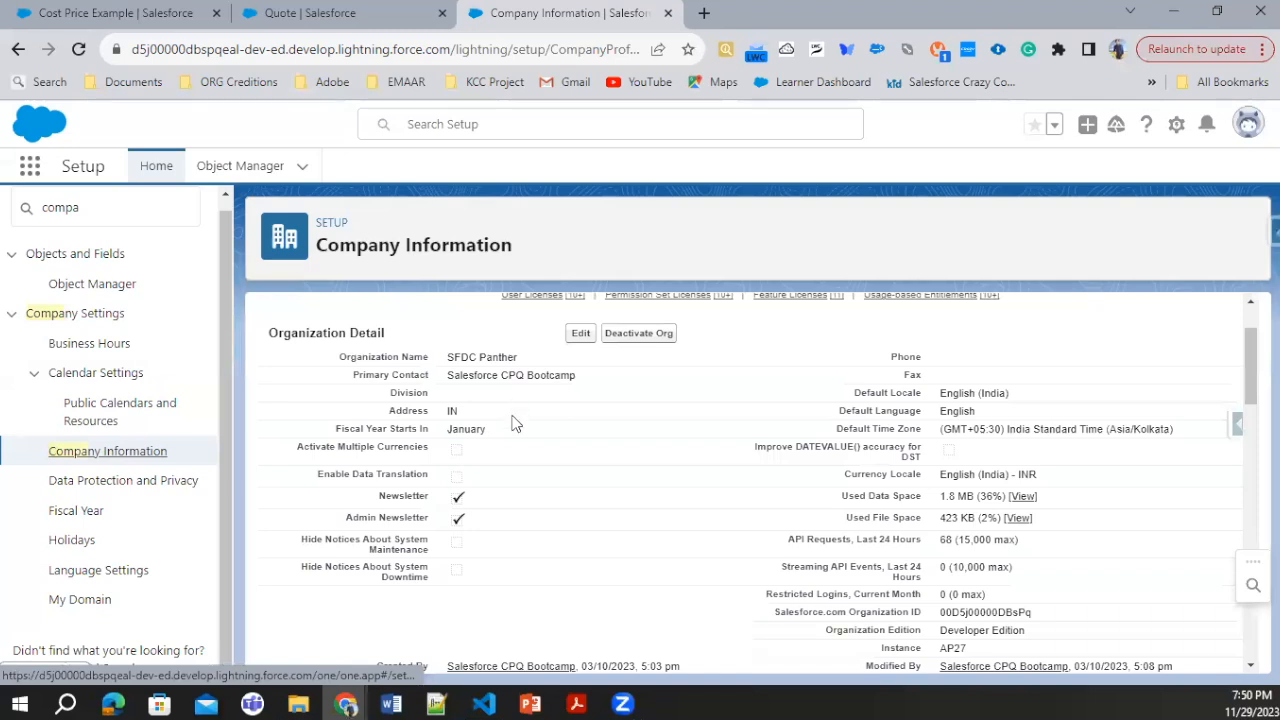
pyautogui.scroll(-3, 829, 450)
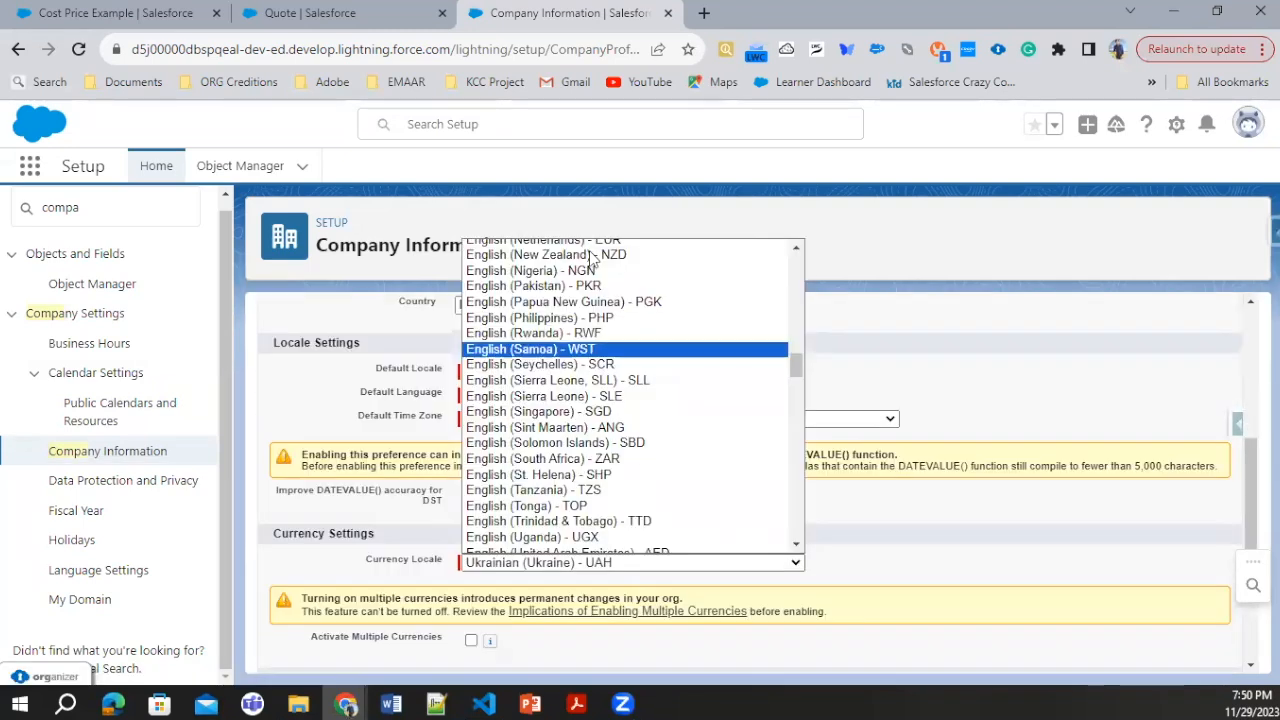
pyautogui.scroll(8, 590, 258)
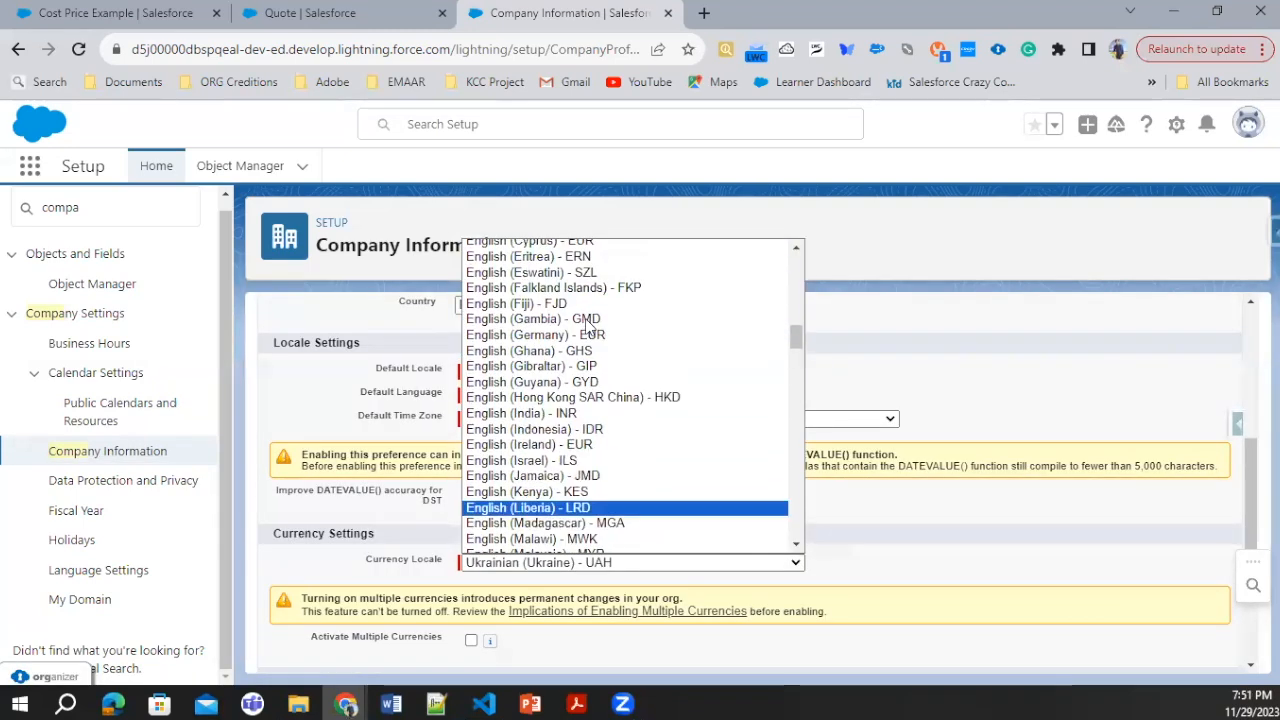
pyautogui.scroll(4, 590, 320)
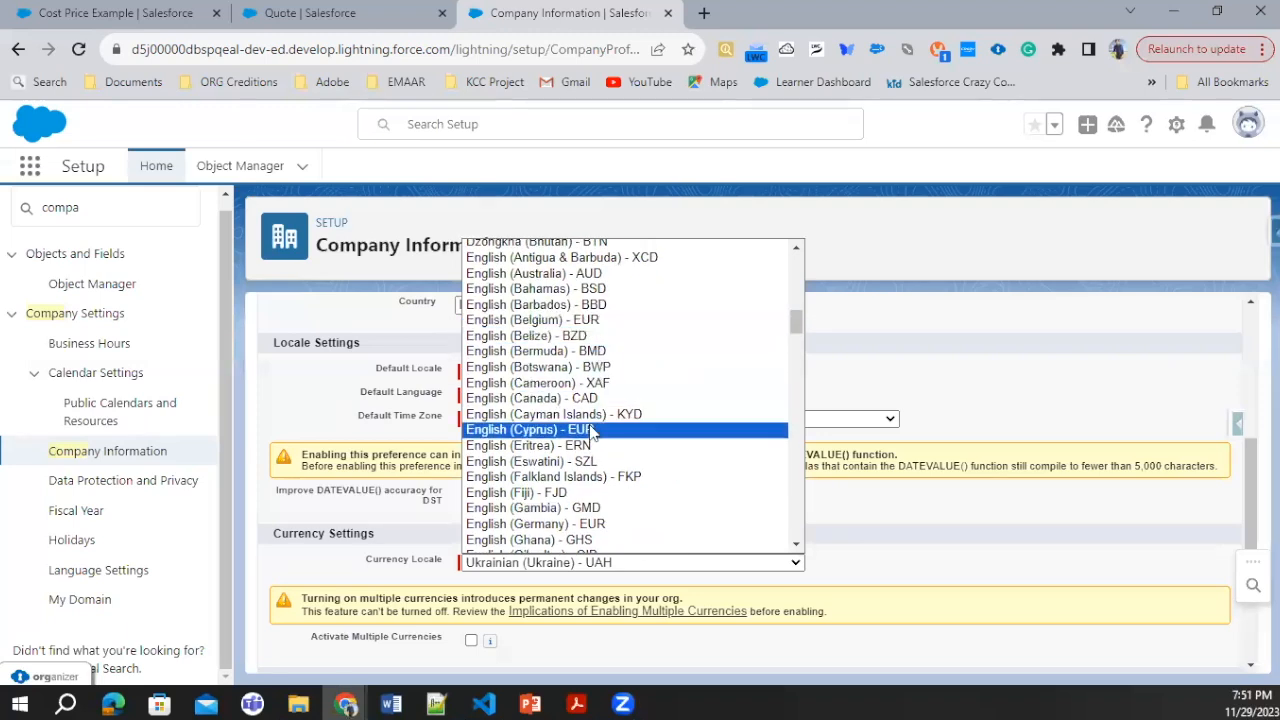
pyautogui.scroll(12, 592, 432)
pyautogui.scroll(-10, 622, 358)
pyautogui.click(570, 363)
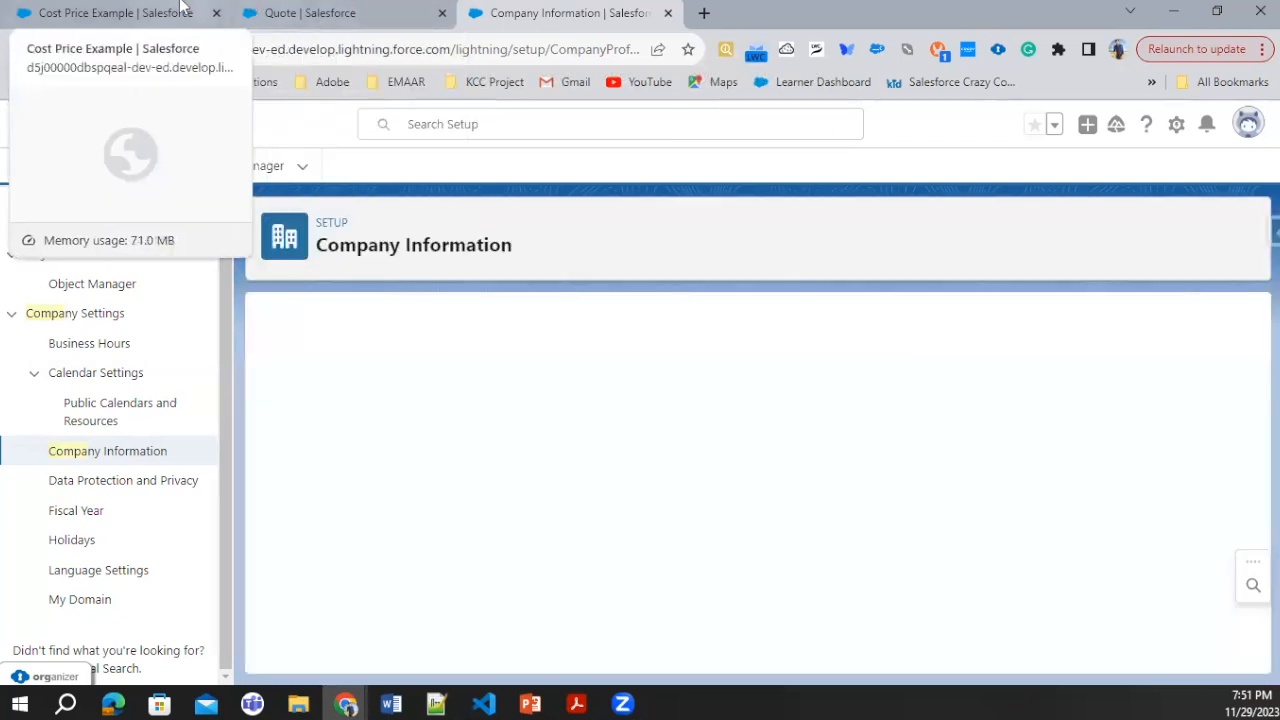
# Step: Search the quote's product selection for "Cost Price" and add Cost Price Example as a quote line
pyautogui.click(180, 7)
pyautogui.click(296, 12)
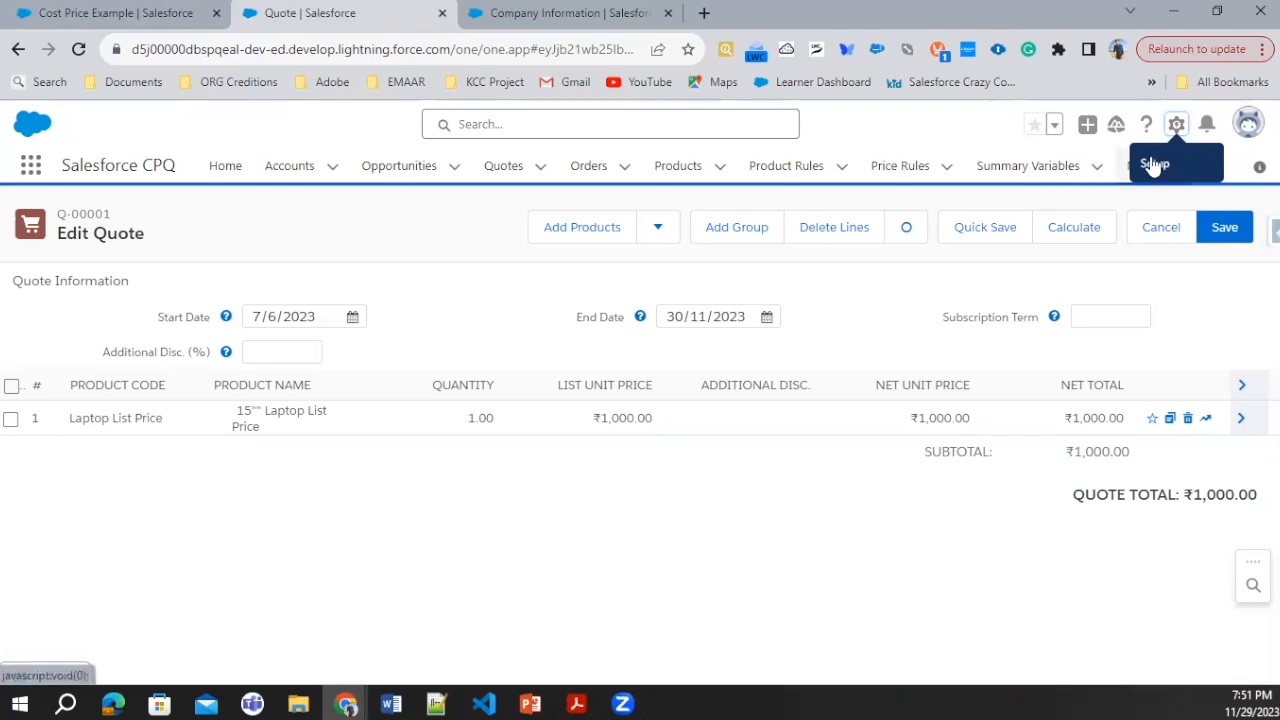
pyautogui.click(589, 235)
pyautogui.click(466, 228)
pyautogui.write('Cost Price')
pyautogui.press('Return')
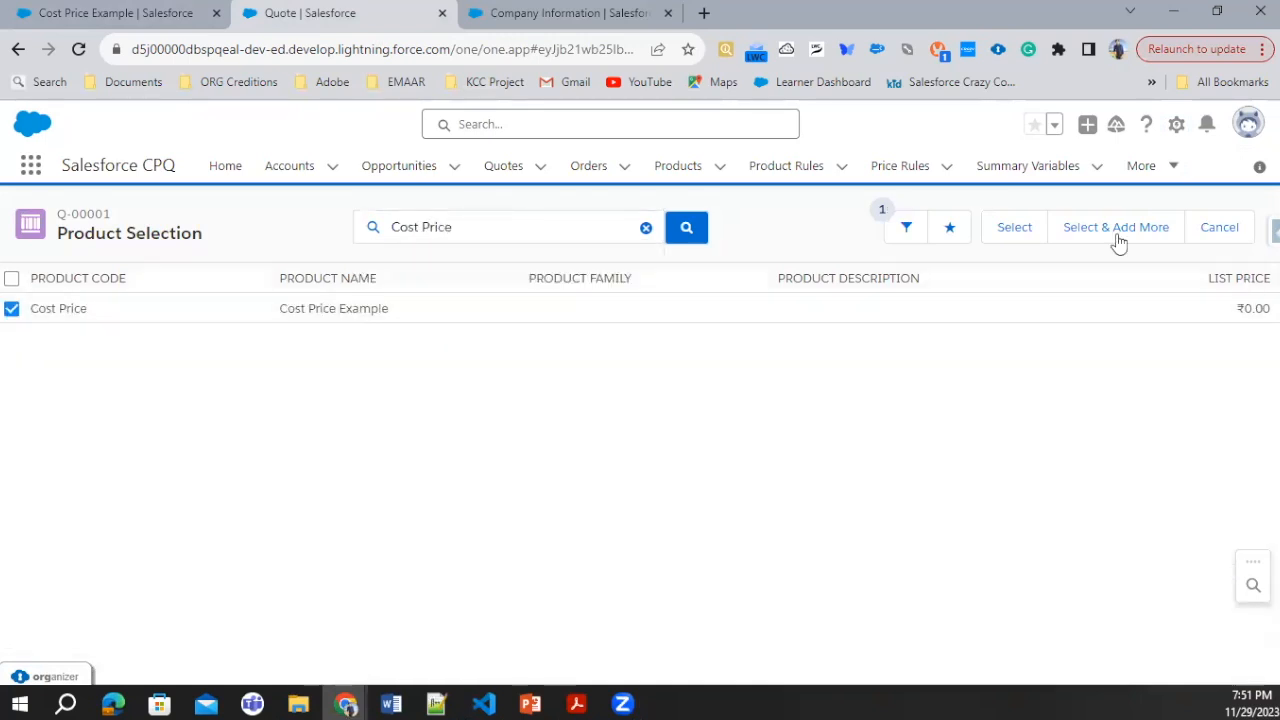
pyautogui.click(1010, 228)
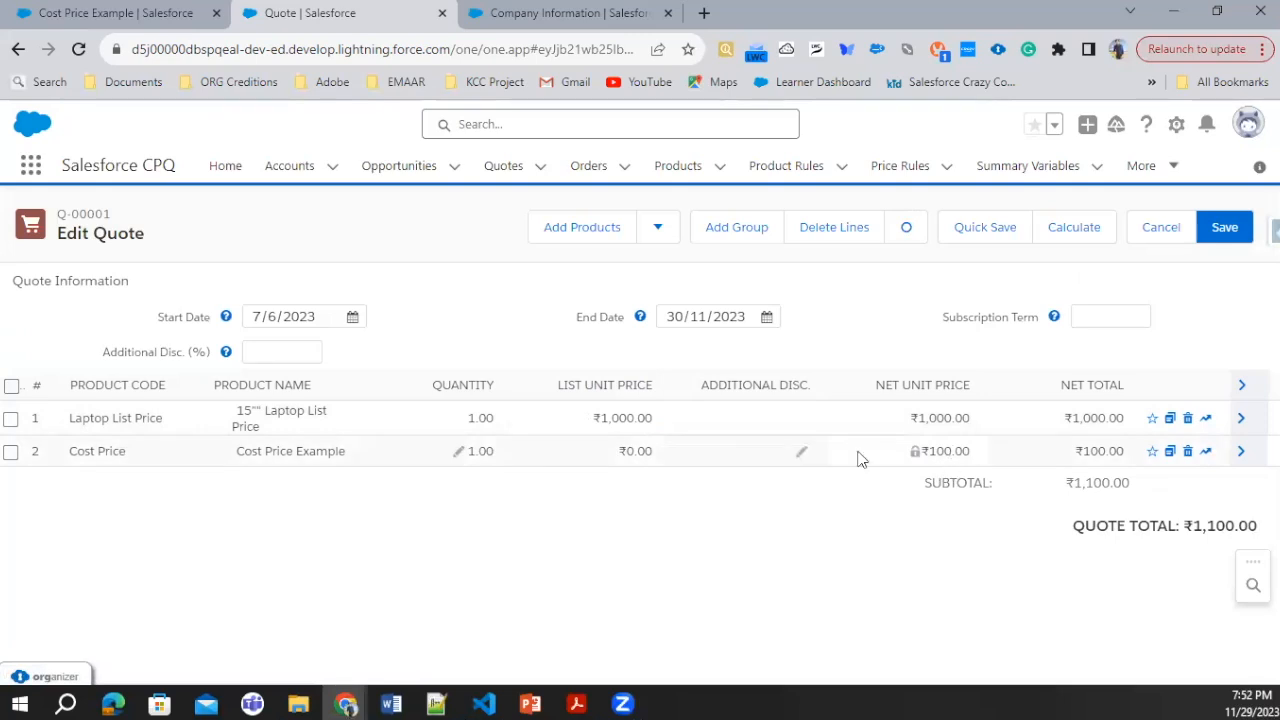
# Step: Expand the Cost Price Example quote line and examine its pricing method, unit cost, markup and price fields
pyautogui.click(1240, 452)
pyautogui.scroll(-1, 457, 551)
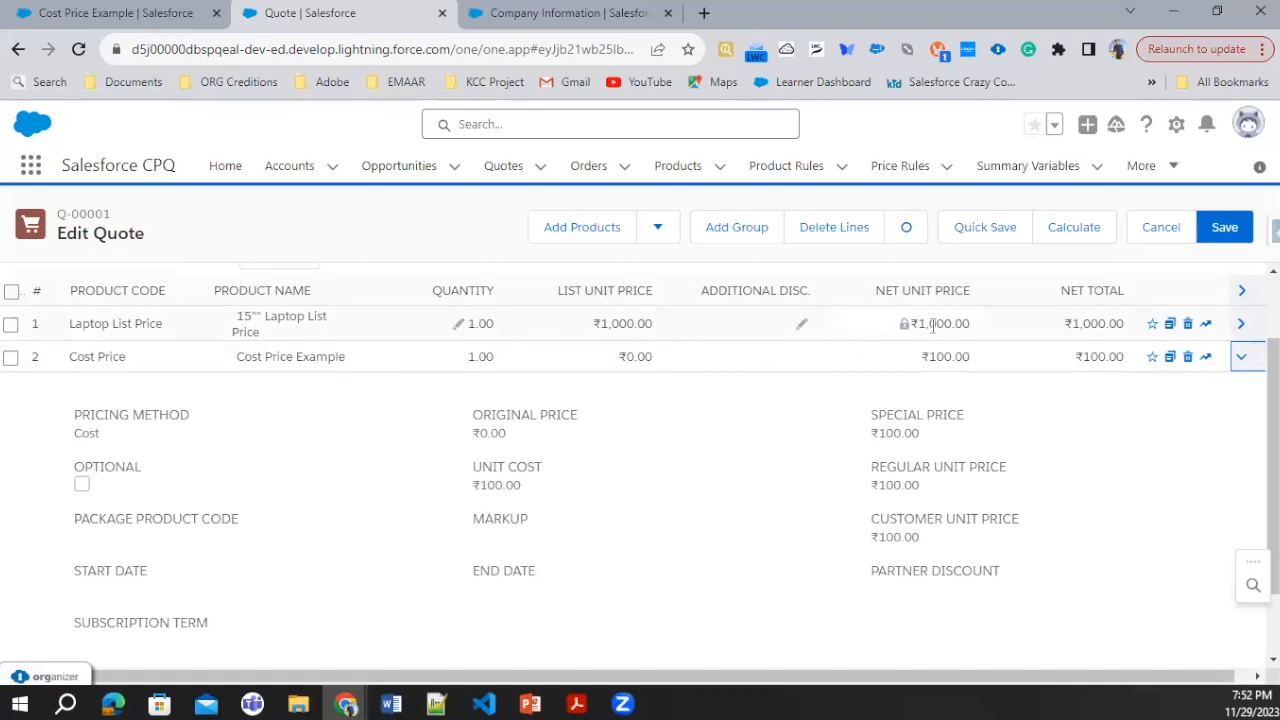
pyautogui.scroll(1, 806, 391)
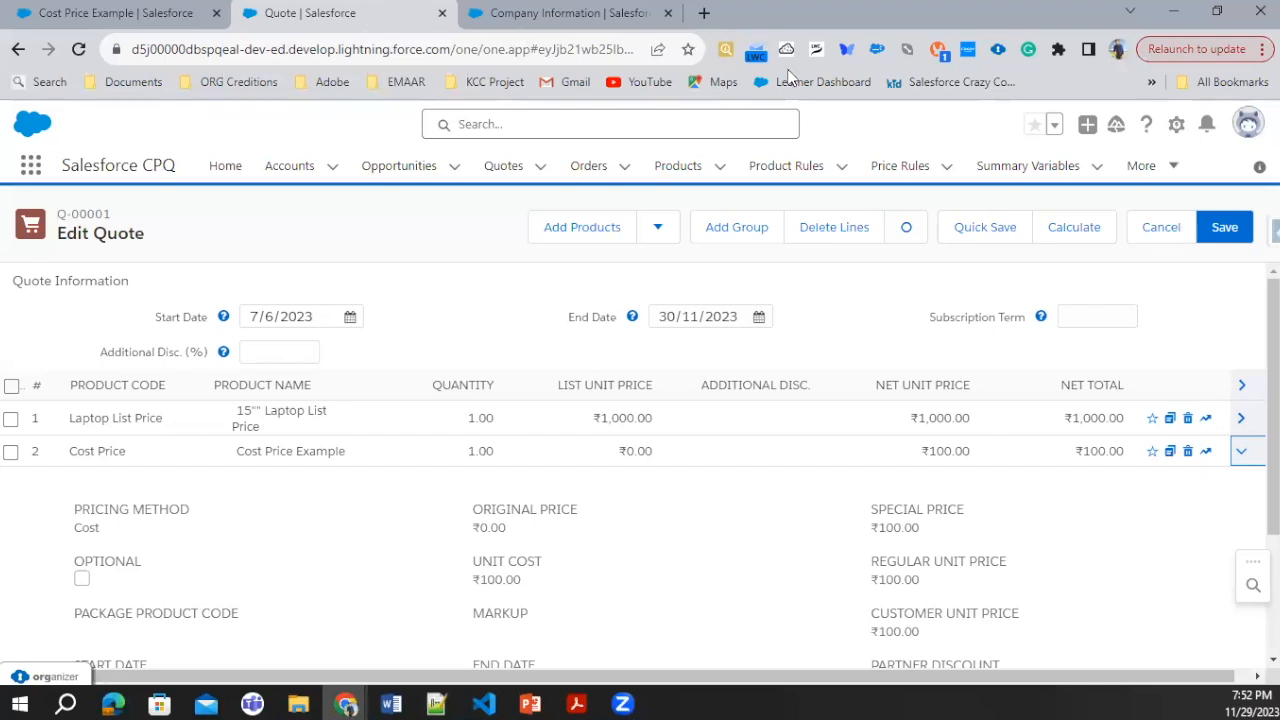
# Step: Open the Object Manager in Setup
pyautogui.click(1176, 124)
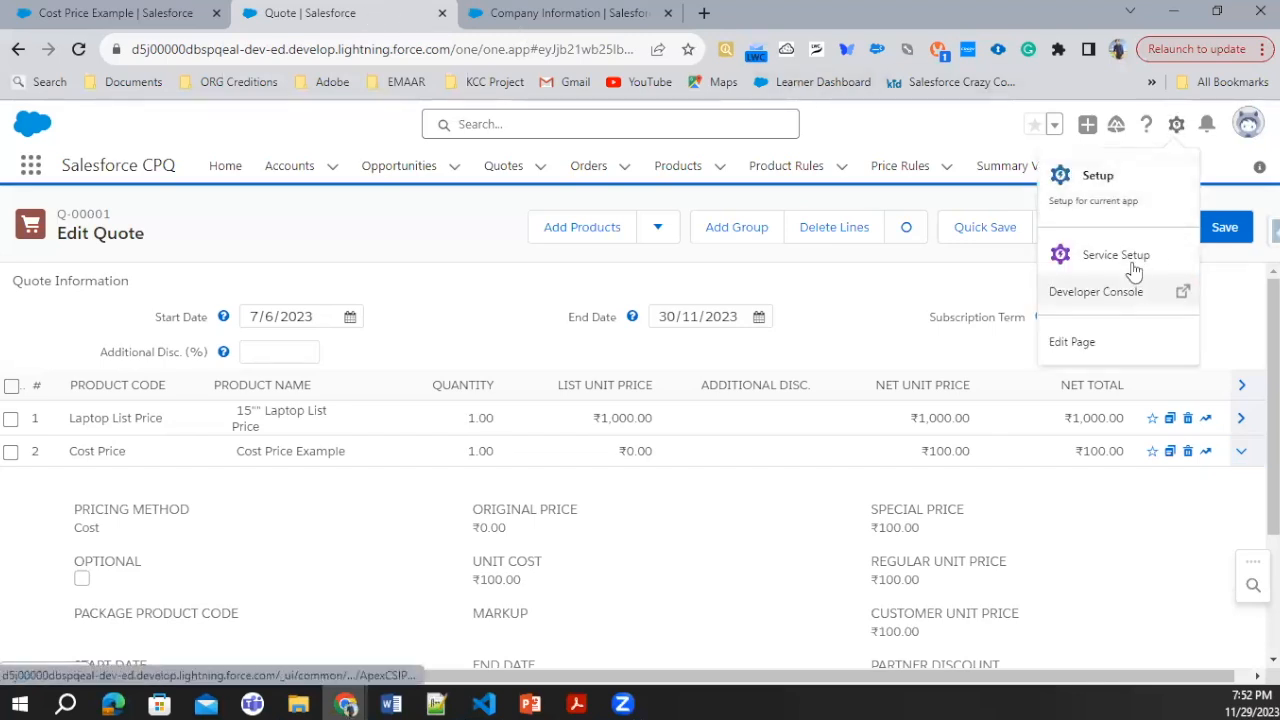
pyautogui.click(1100, 178)
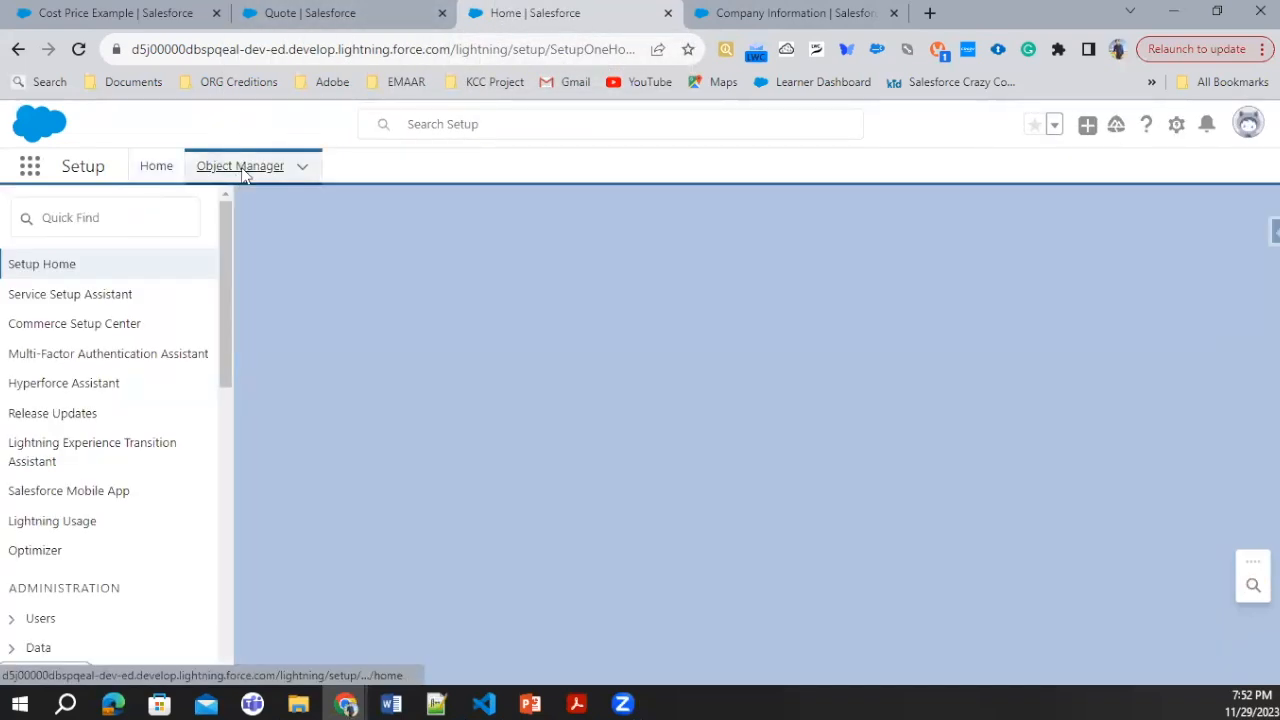
pyautogui.click(240, 168)
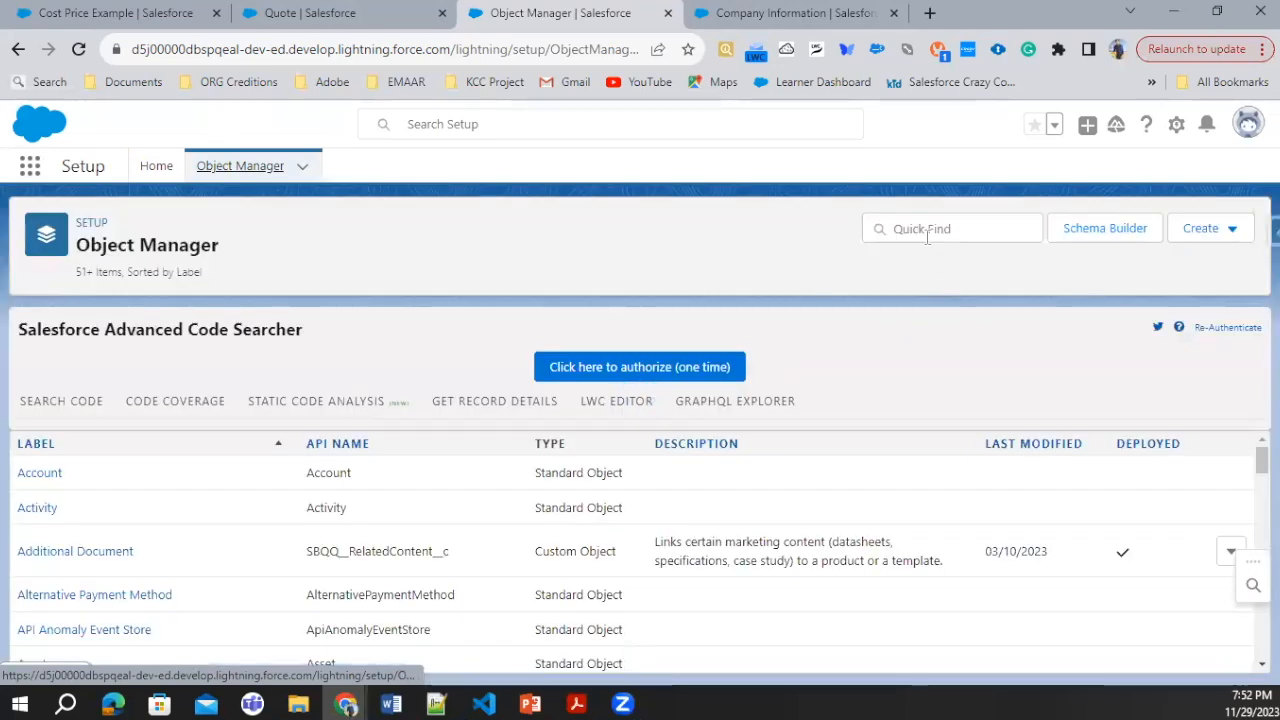
# Step: Find the Quote object in the Object Manager and open its Line Editor field set
pyautogui.click(927, 229)
pyautogui.write('Qu')
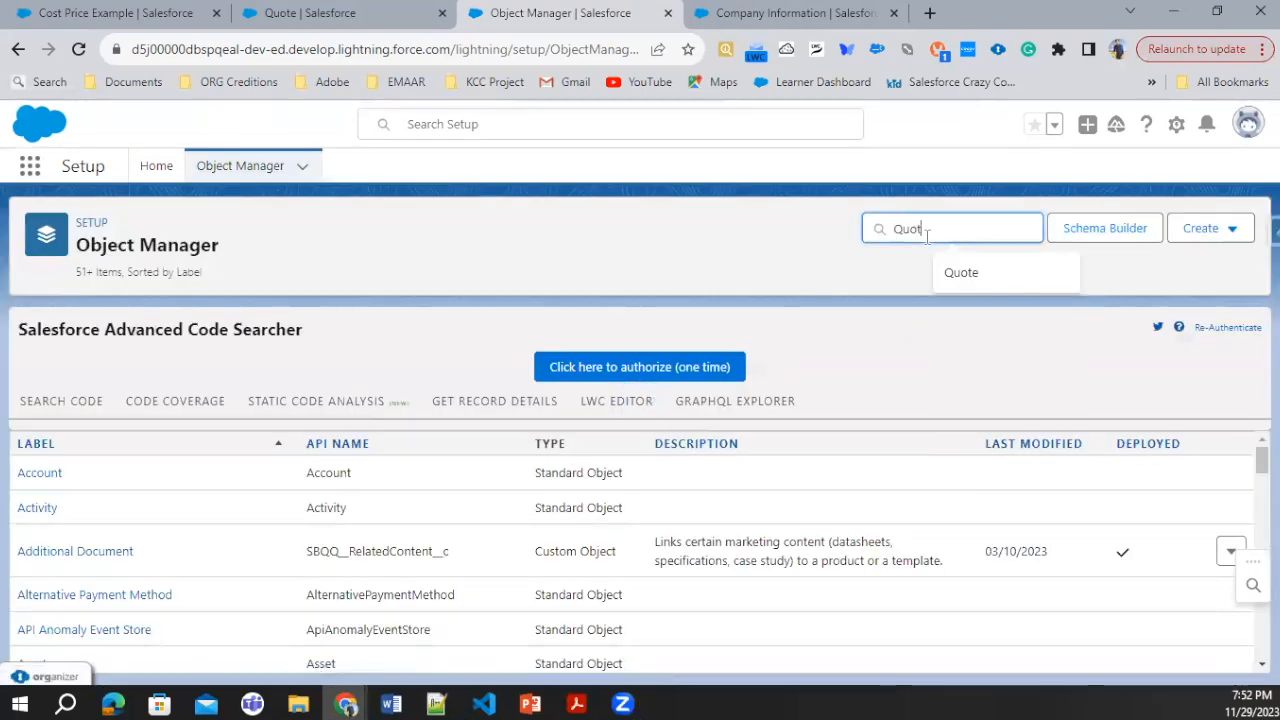
pyautogui.write('ot')
pyautogui.click(961, 272)
pyautogui.click(57, 531)
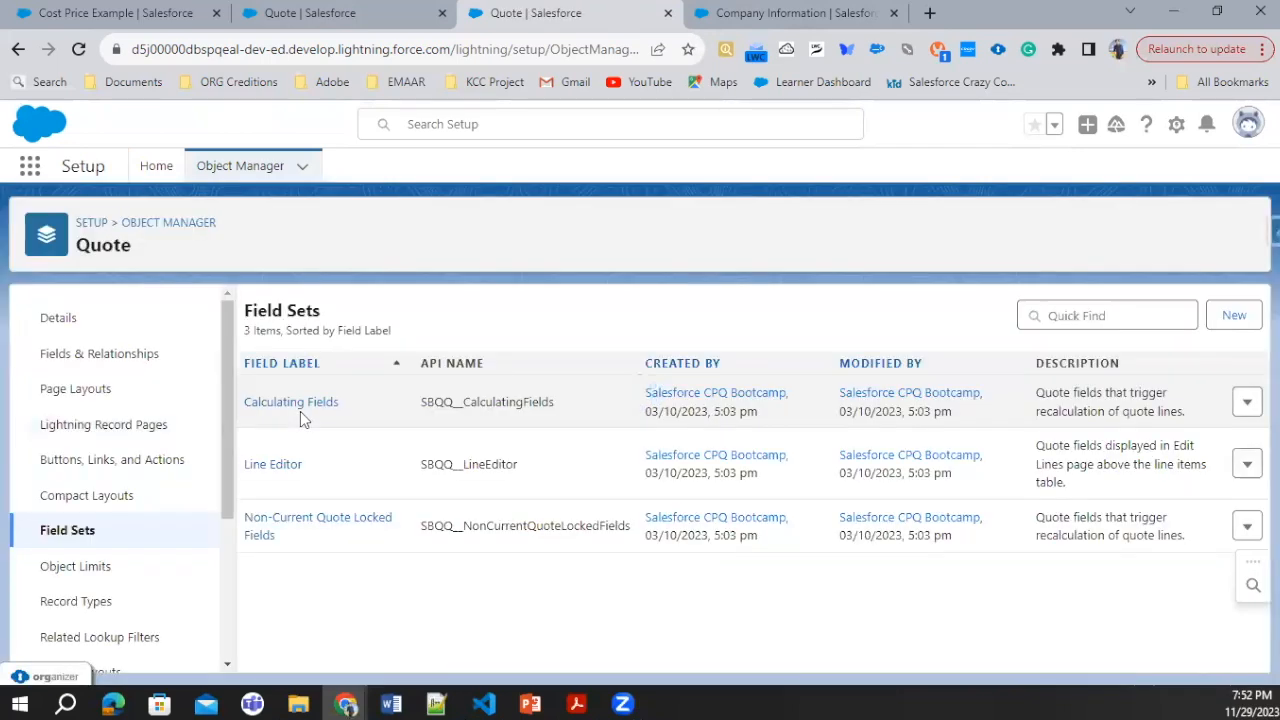
pyautogui.click(277, 465)
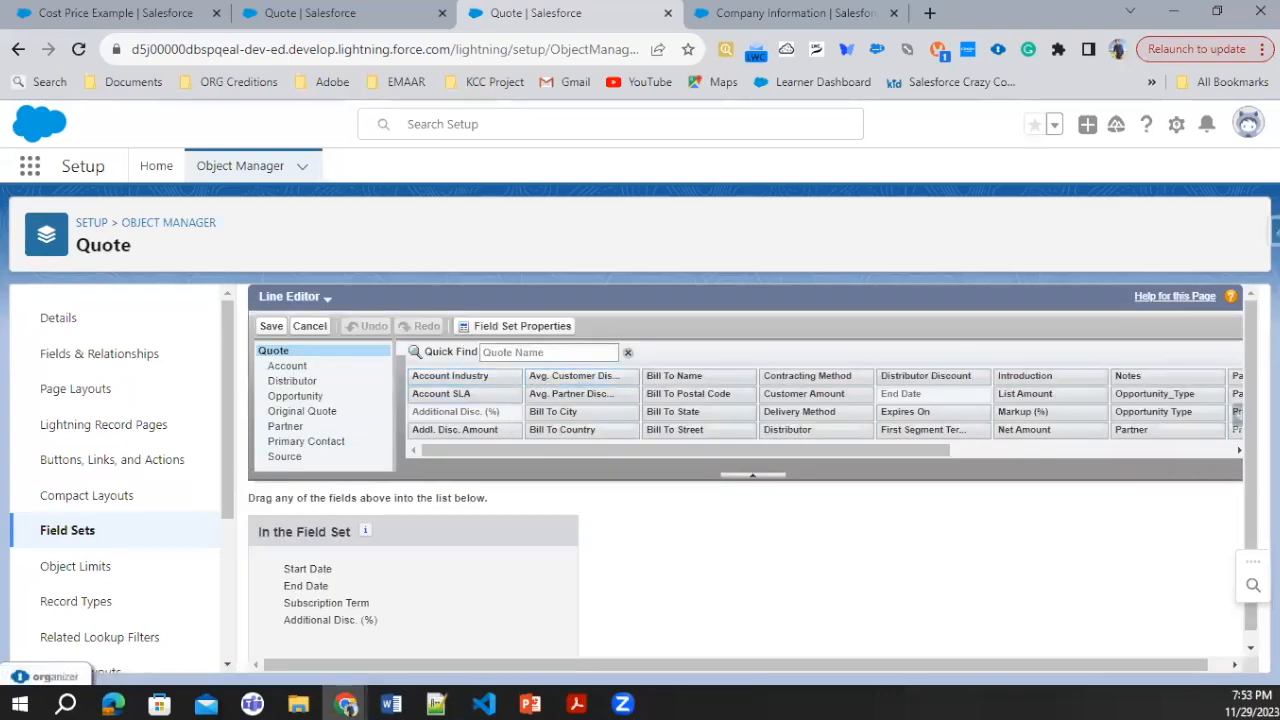
# Step: Examine which fields belong to the Quote object's Calculating Fields field set
pyautogui.click(86, 531)
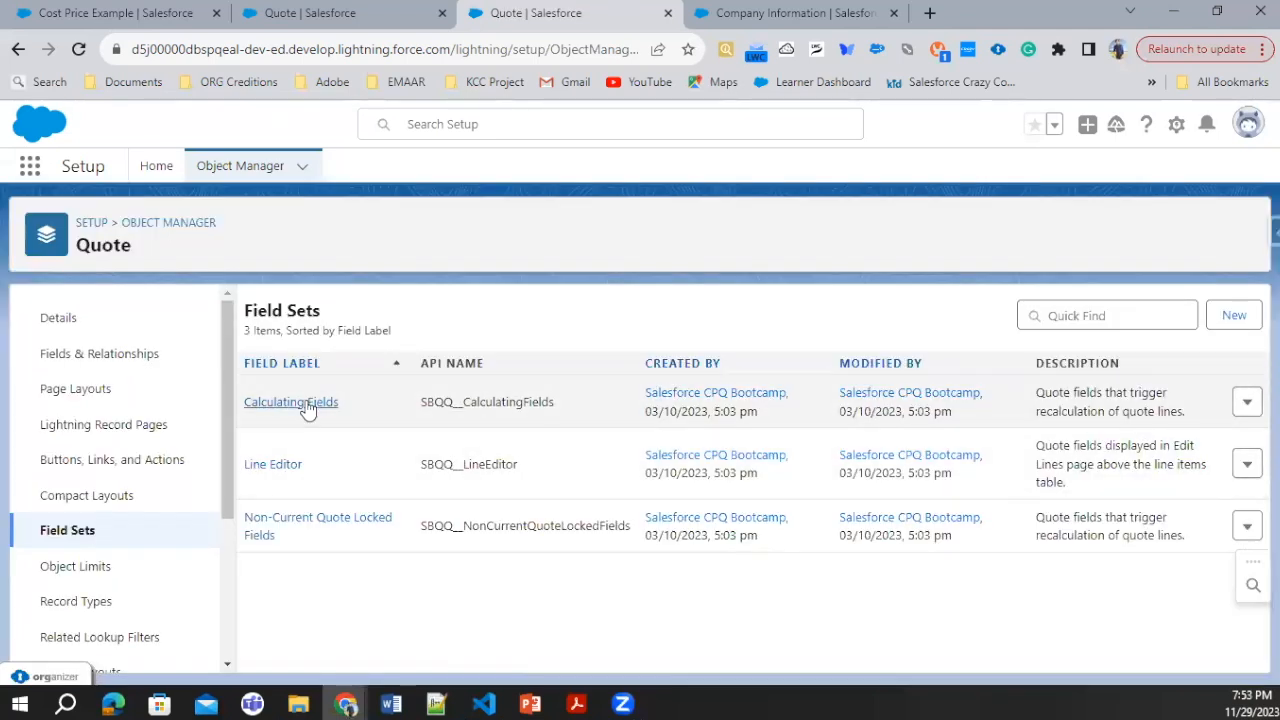
pyautogui.click(304, 402)
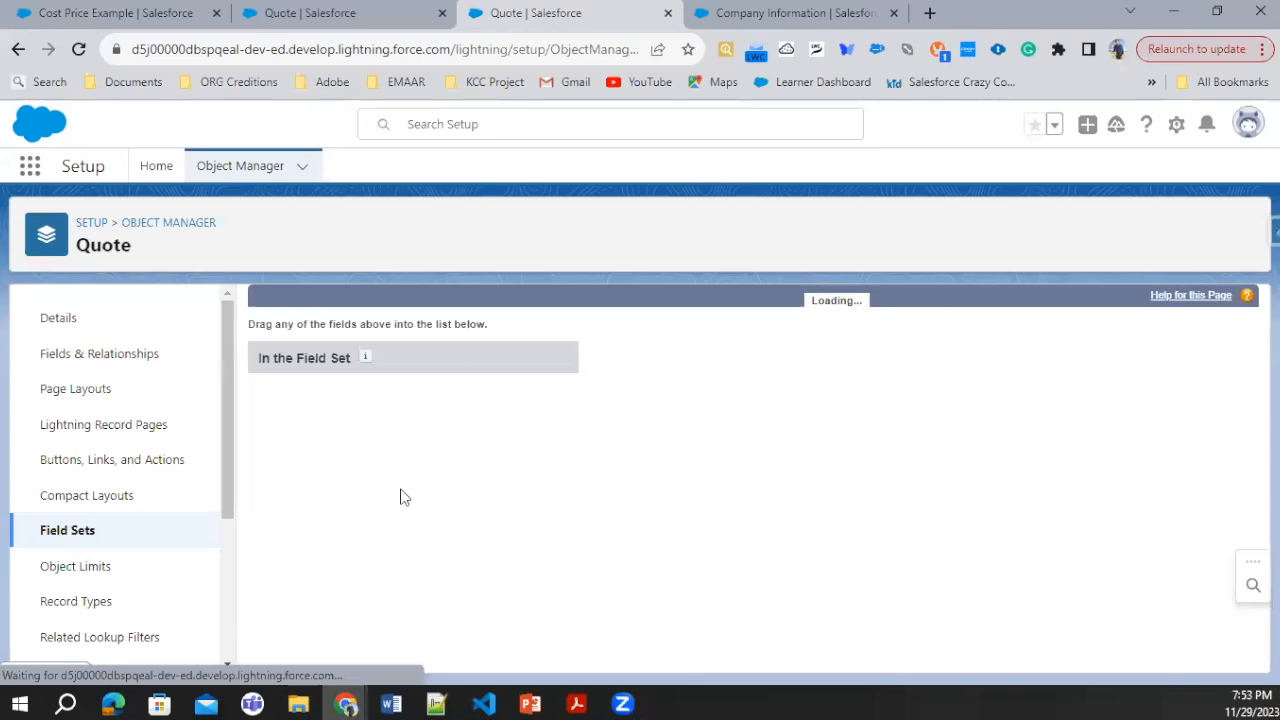
pyautogui.scroll(-3, 393, 530)
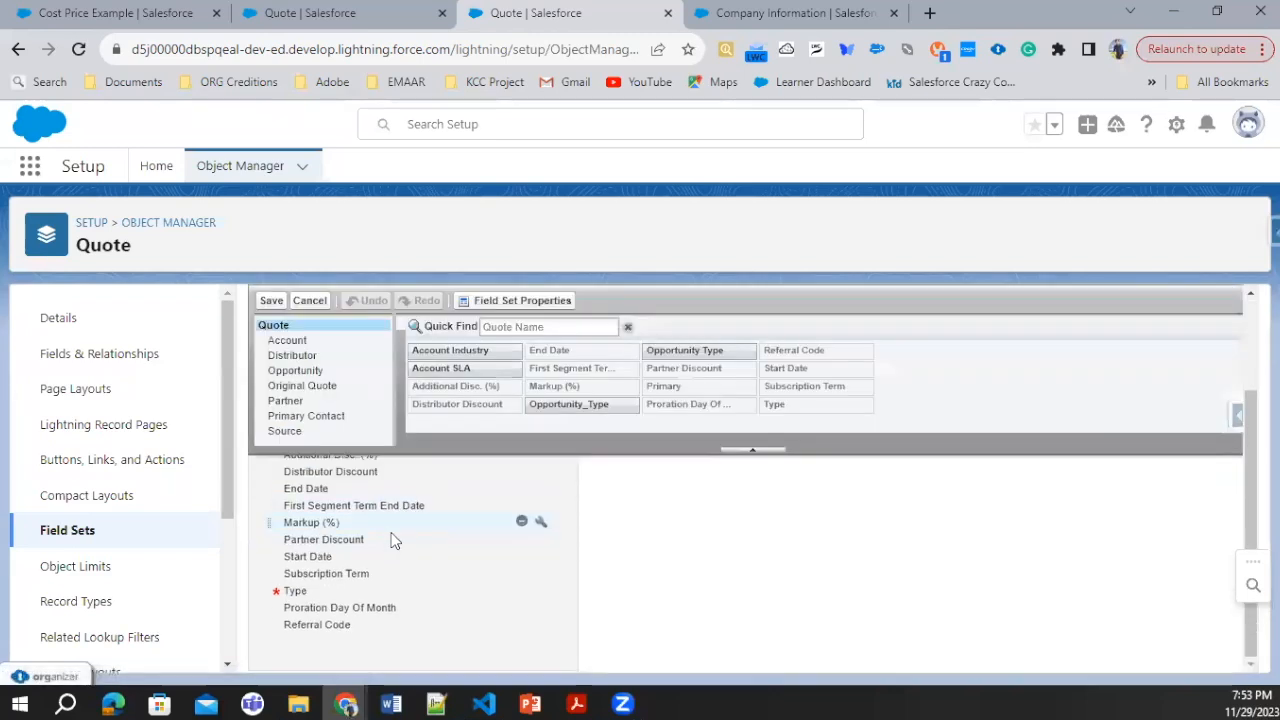
# Step: Search the Object Manager for "Quote" and open the Quote Line object's Line Editor field set
pyautogui.click(140, 226)
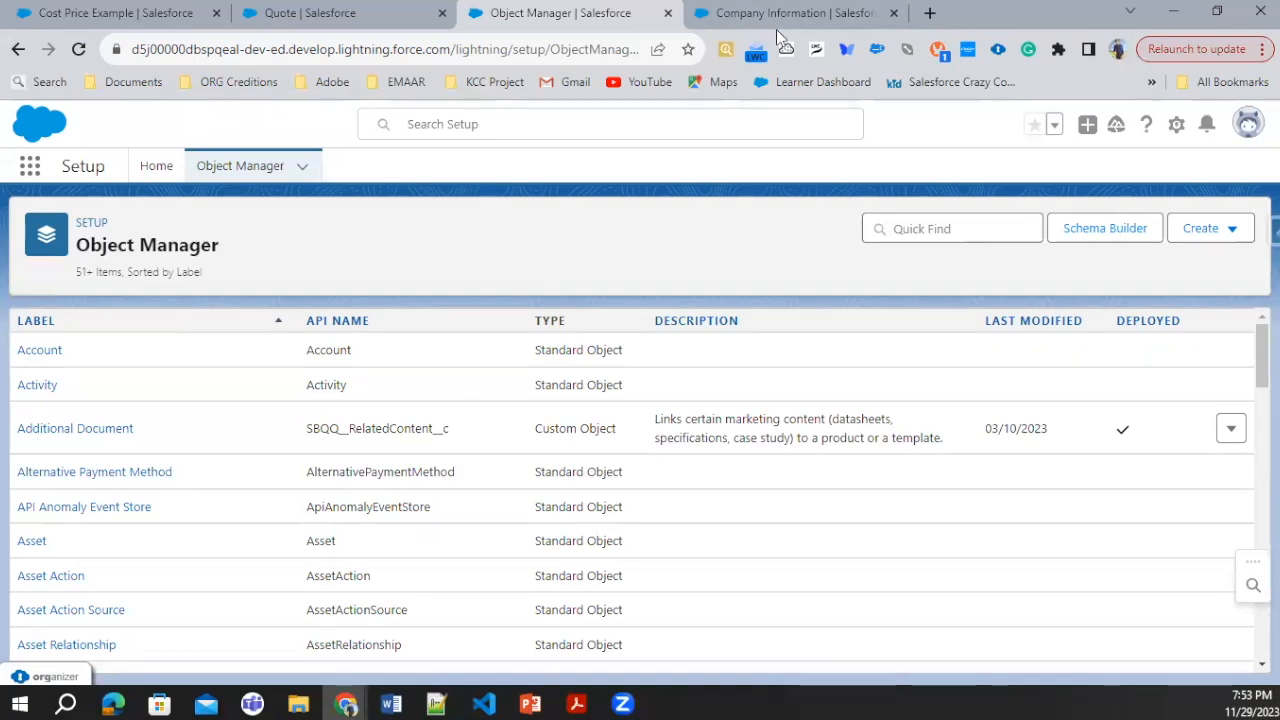
pyautogui.click(913, 228)
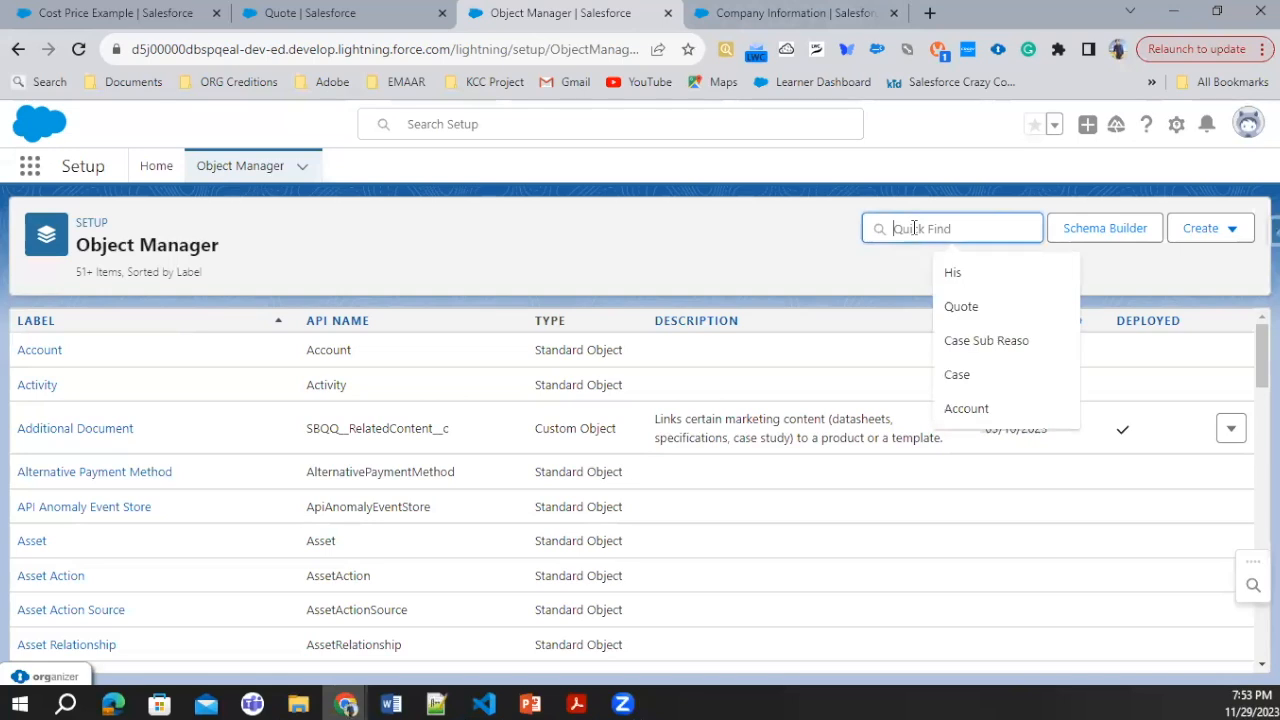
pyautogui.write('Q')
pyautogui.write('e')
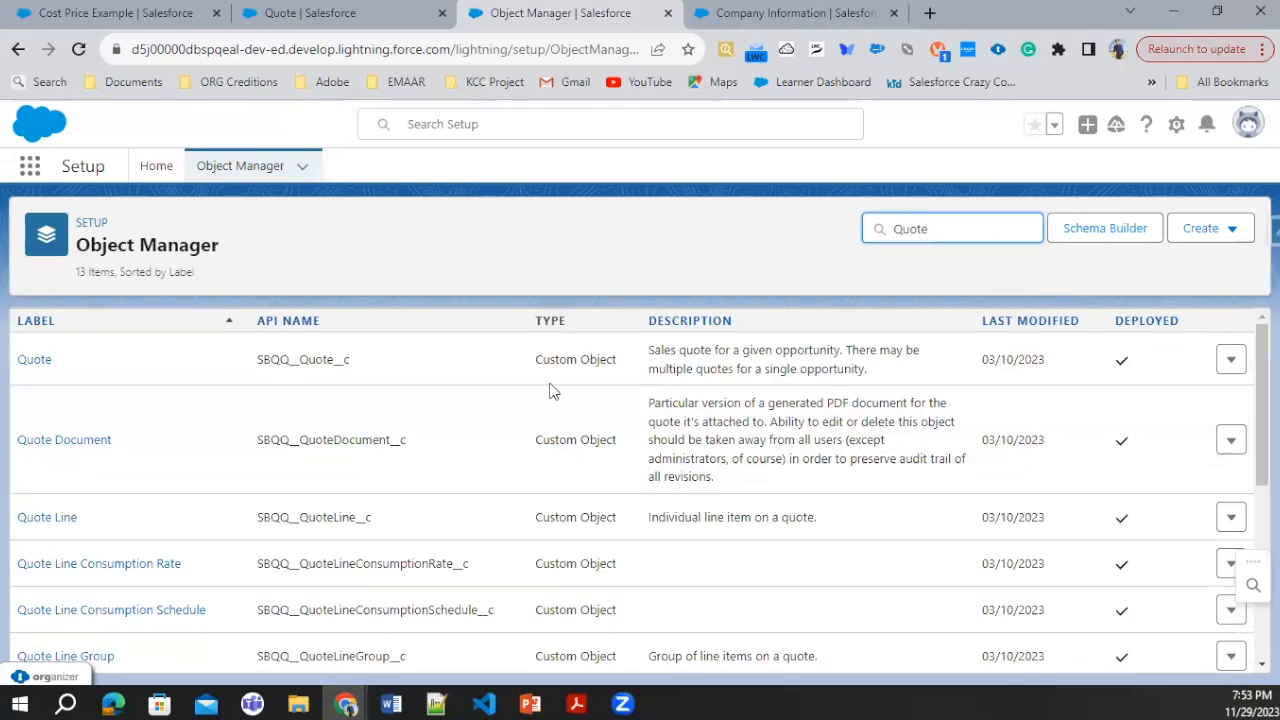
pyautogui.click(47, 517)
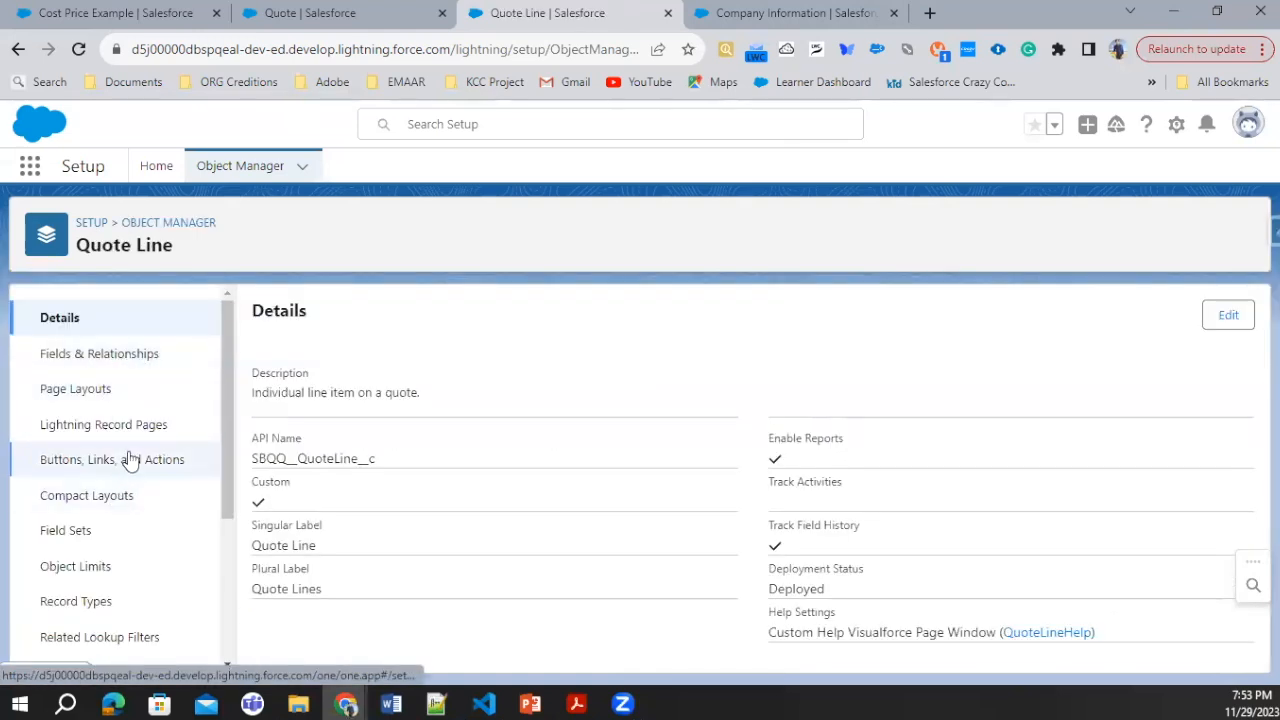
pyautogui.click(80, 538)
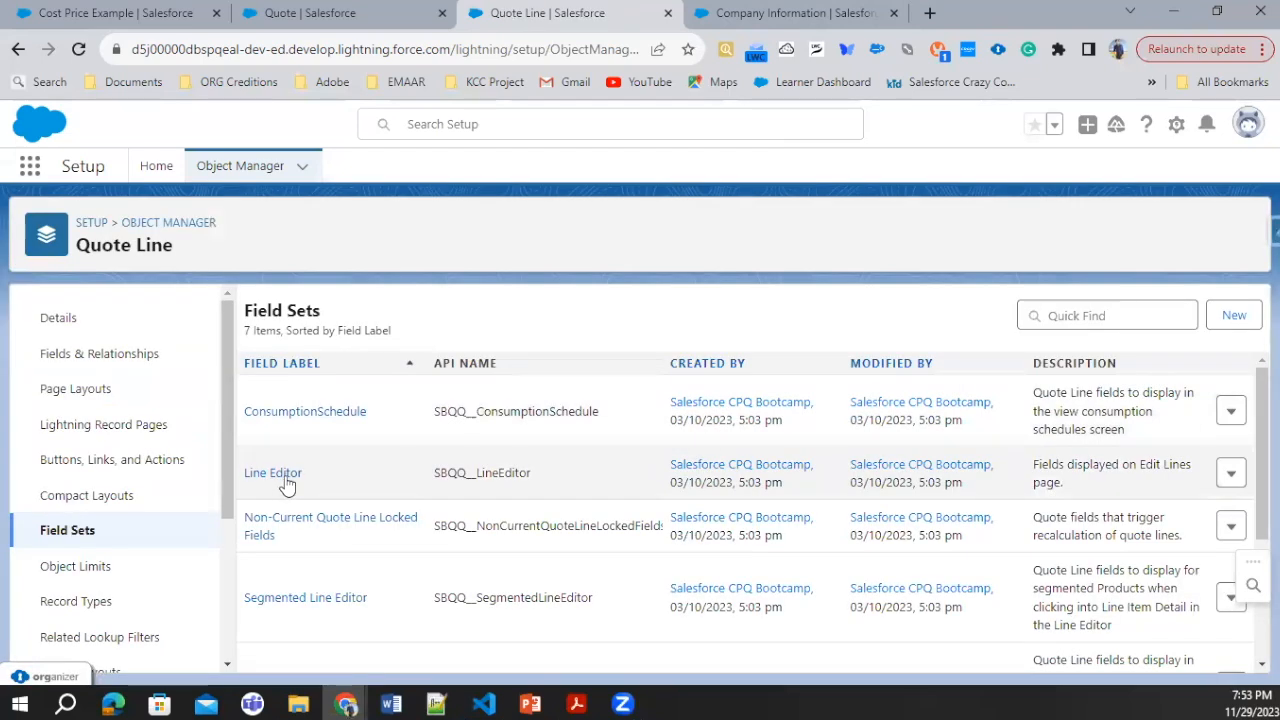
pyautogui.click(278, 477)
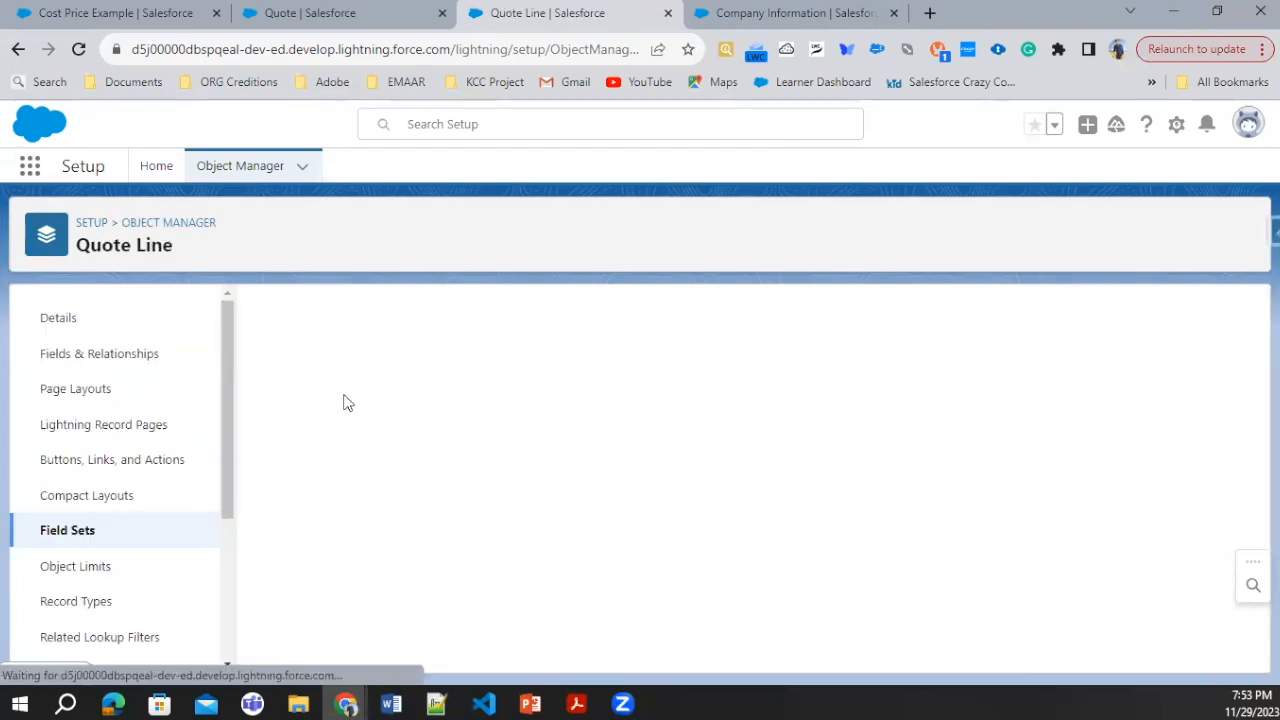
# Step: Add the Markup field to the Quote Line's Line Editor field set between Quantity and List Unit Price
pyautogui.scroll(-2, 362, 510)
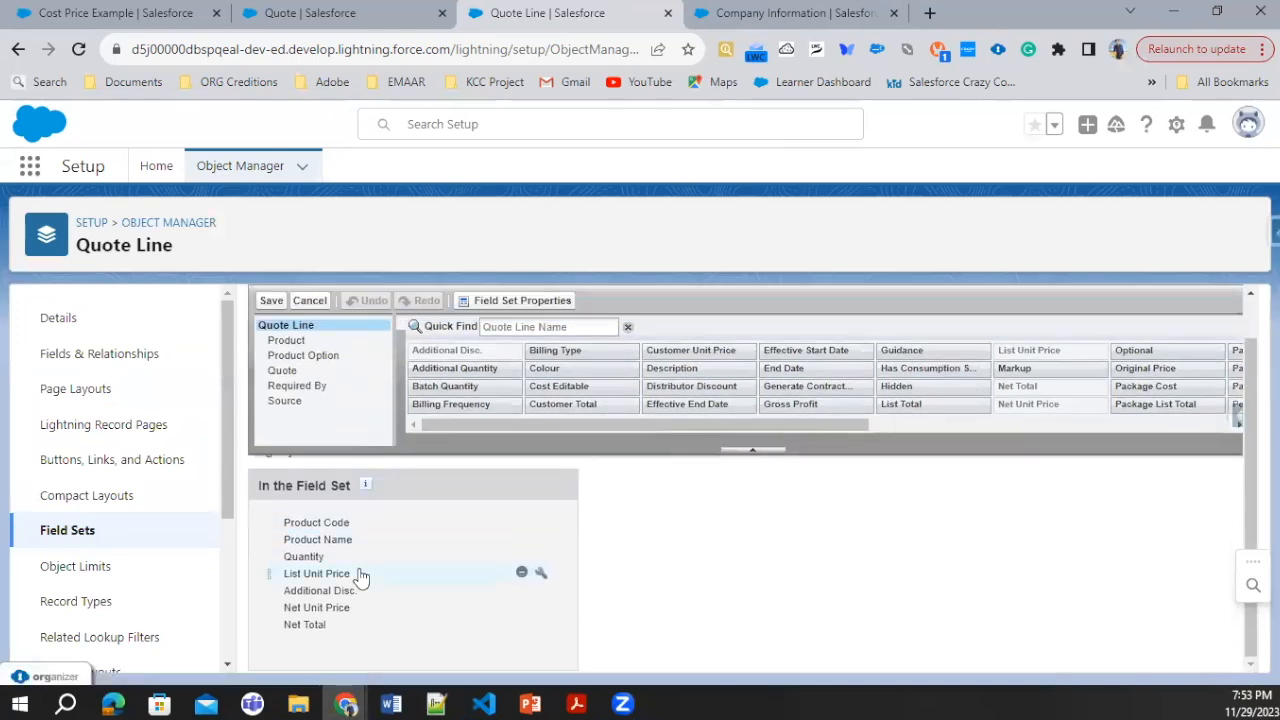
pyautogui.click(507, 329)
pyautogui.write('Ma')
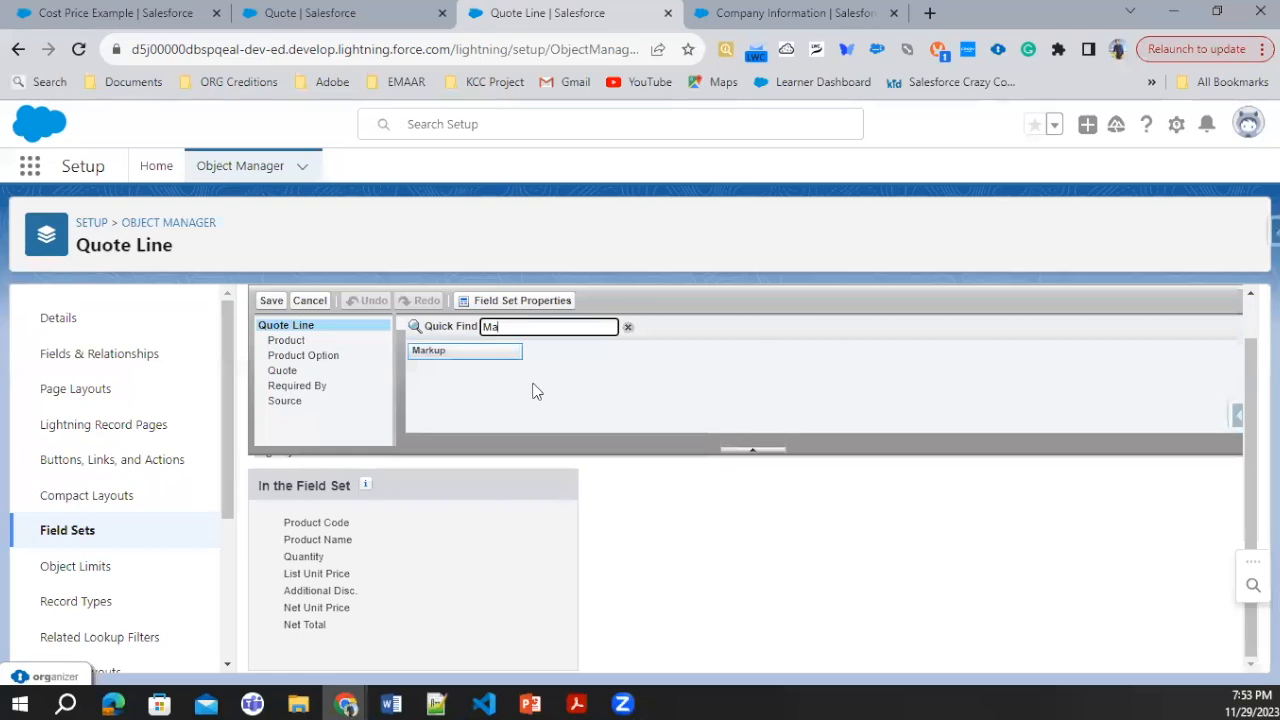
pyautogui.moveTo(451, 349); pyautogui.dragTo(300, 590)
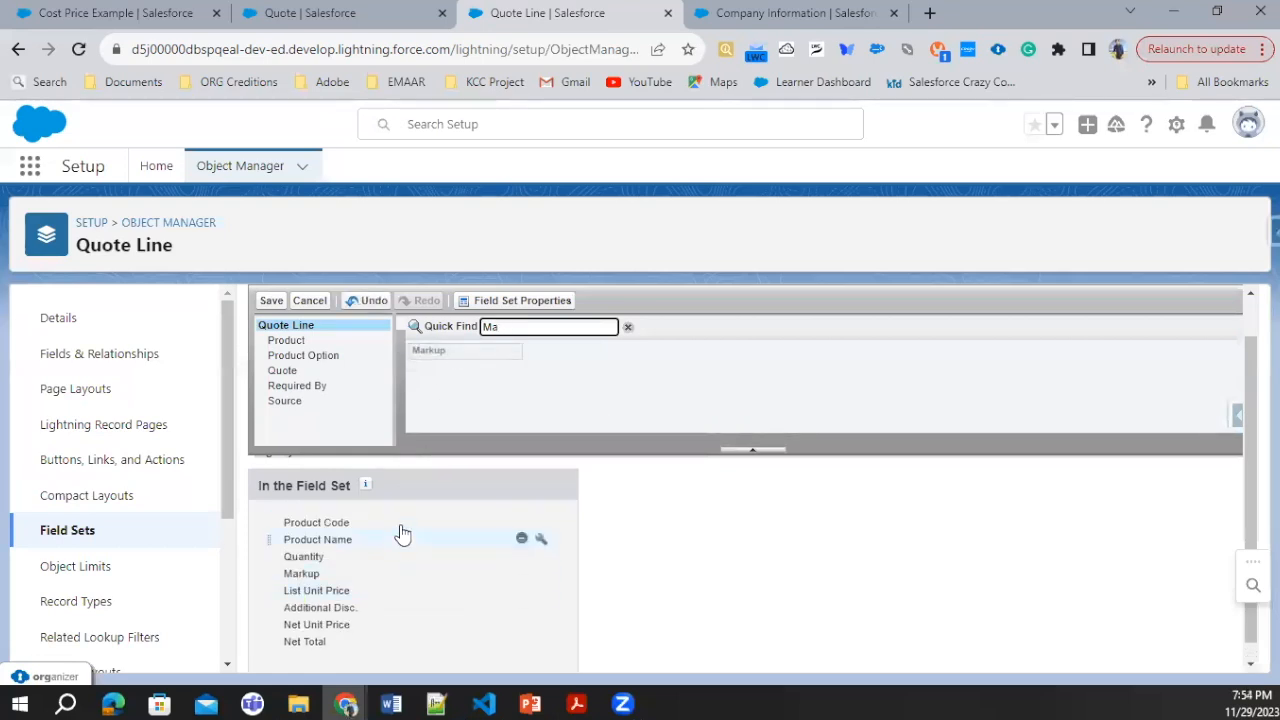
# Step: Add the Unit Cost field between Quantity and Markup in the field set and save it
pyautogui.moveTo(534, 326); pyautogui.dragTo(424, 331)
pyautogui.write('UNit')
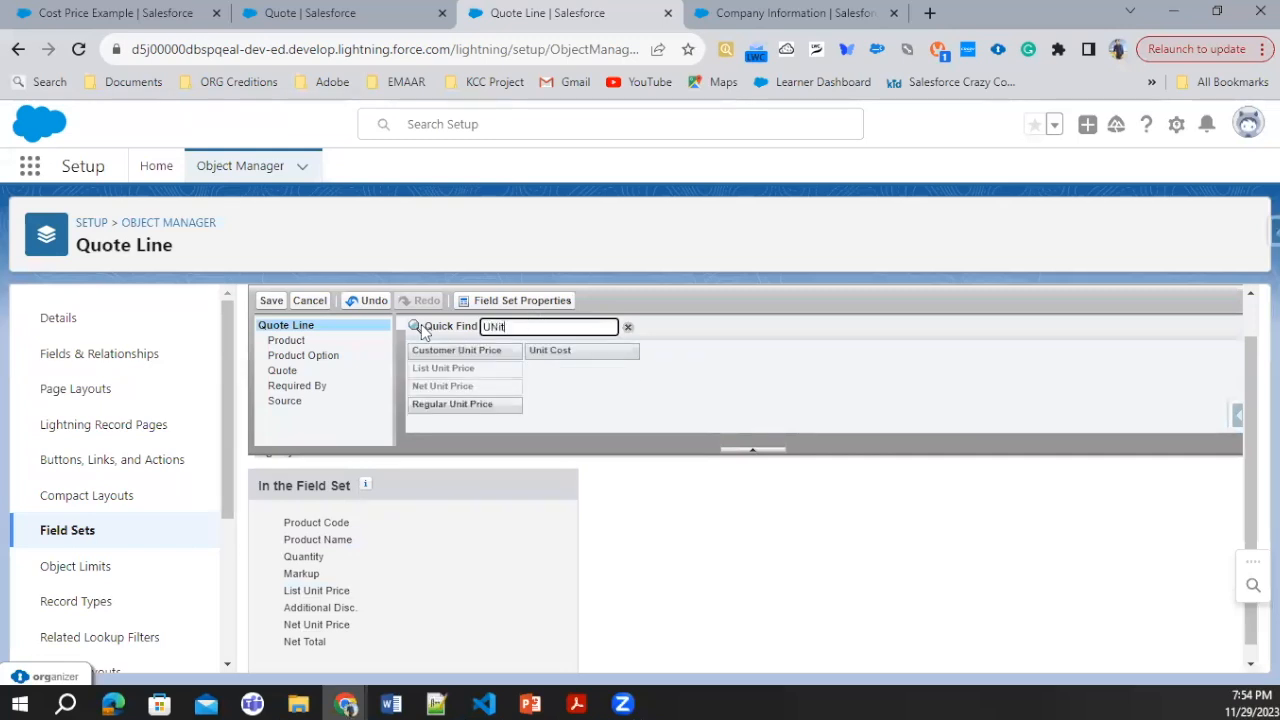
pyautogui.moveTo(556, 347); pyautogui.dragTo(292, 594)
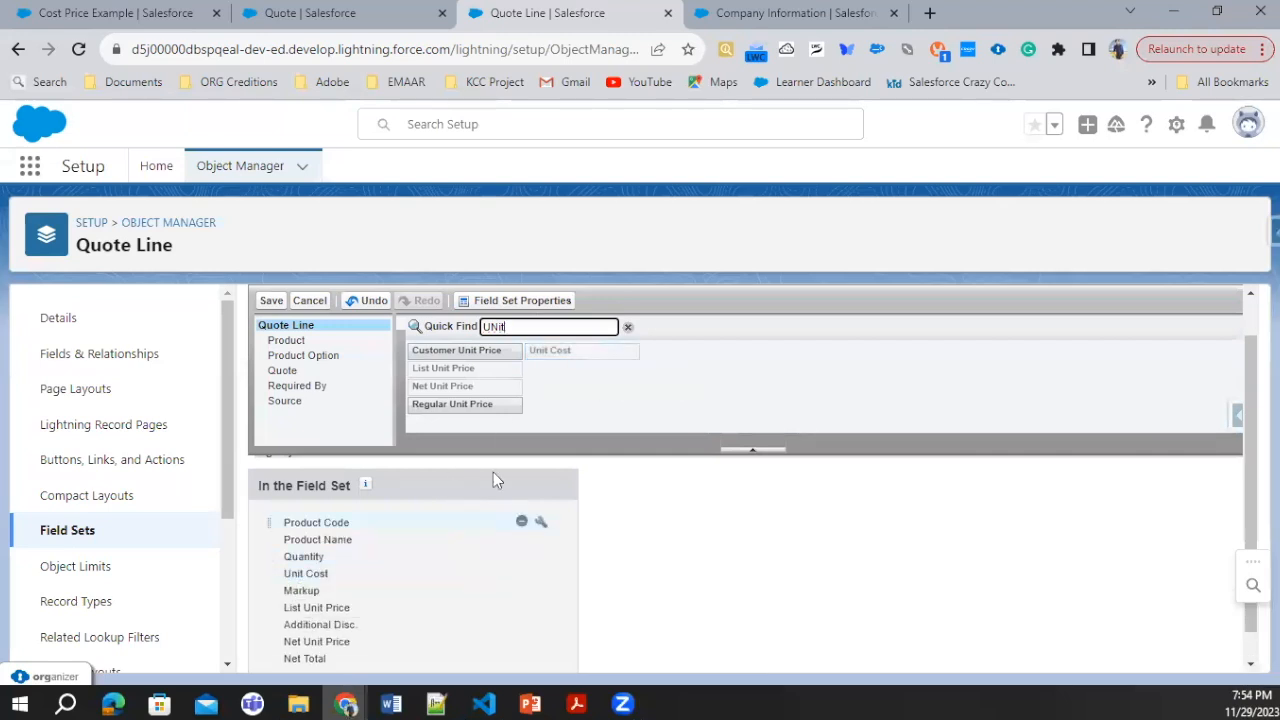
pyautogui.click(282, 302)
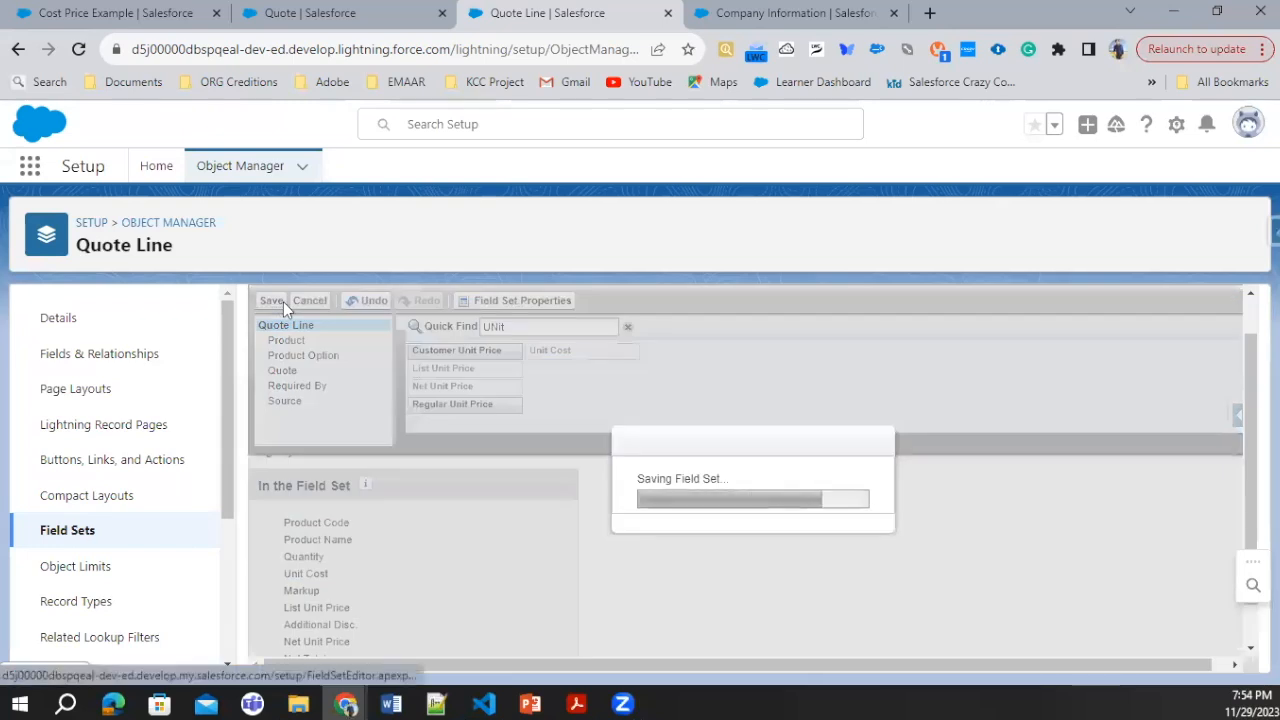
# Step: Return to the quote, quick-save it to load the new columns, and set the Cost Price Example line's quantity to 5
pyautogui.click(375, 12)
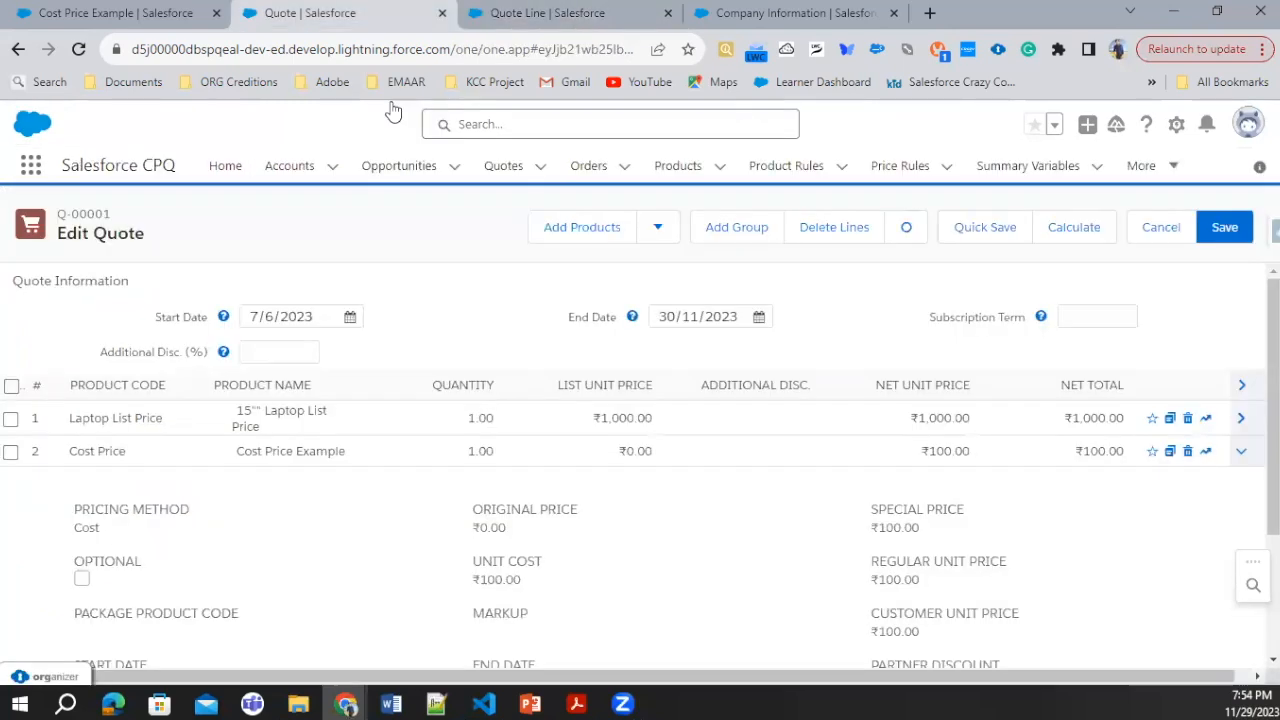
pyautogui.click(1000, 230)
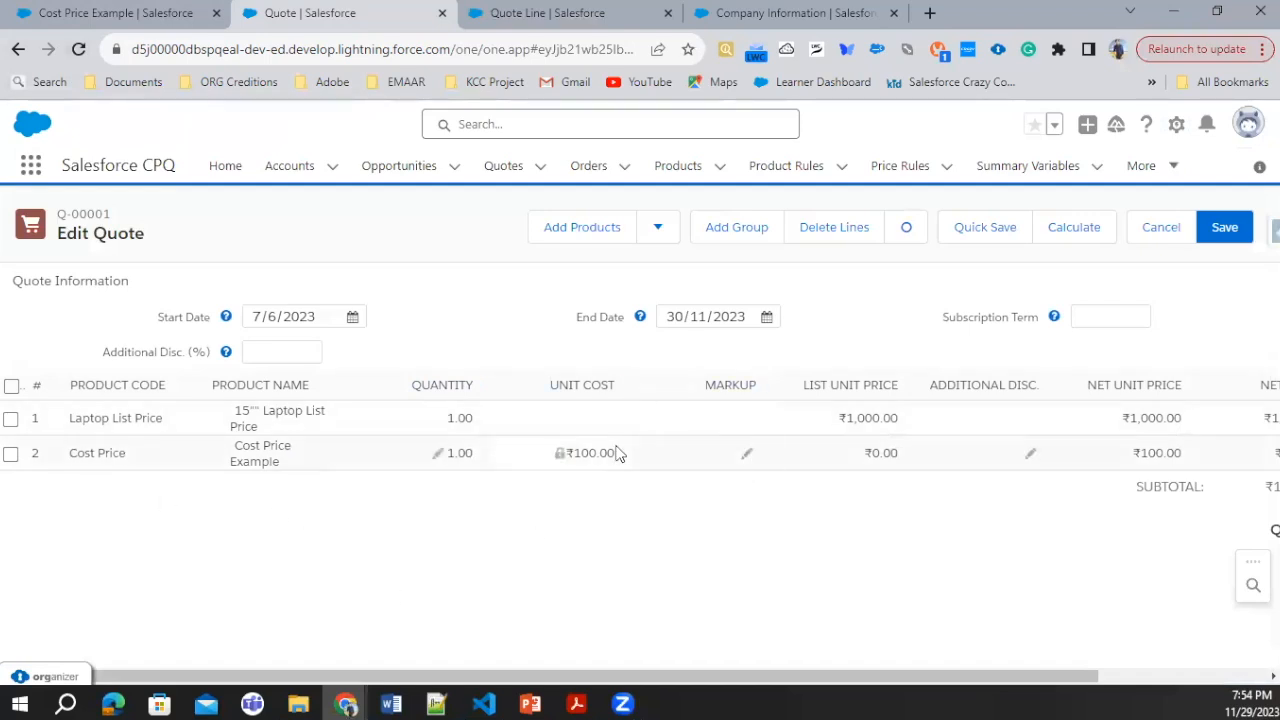
pyautogui.click(746, 460)
pyautogui.click(437, 455)
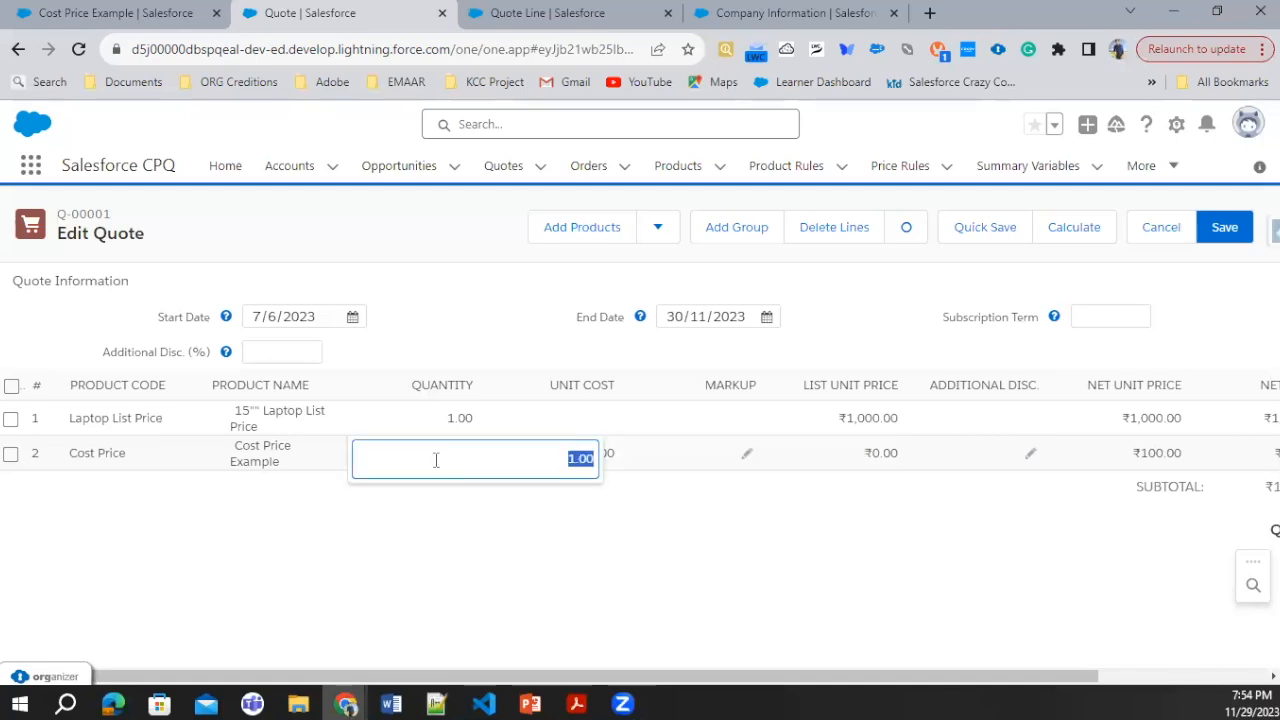
pyautogui.write('5')
pyautogui.click(651, 557)
# Step: Set the Cost Price Example line's markup to 10 % and quick-save the quote to recalculate its prices
pyautogui.click(745, 457)
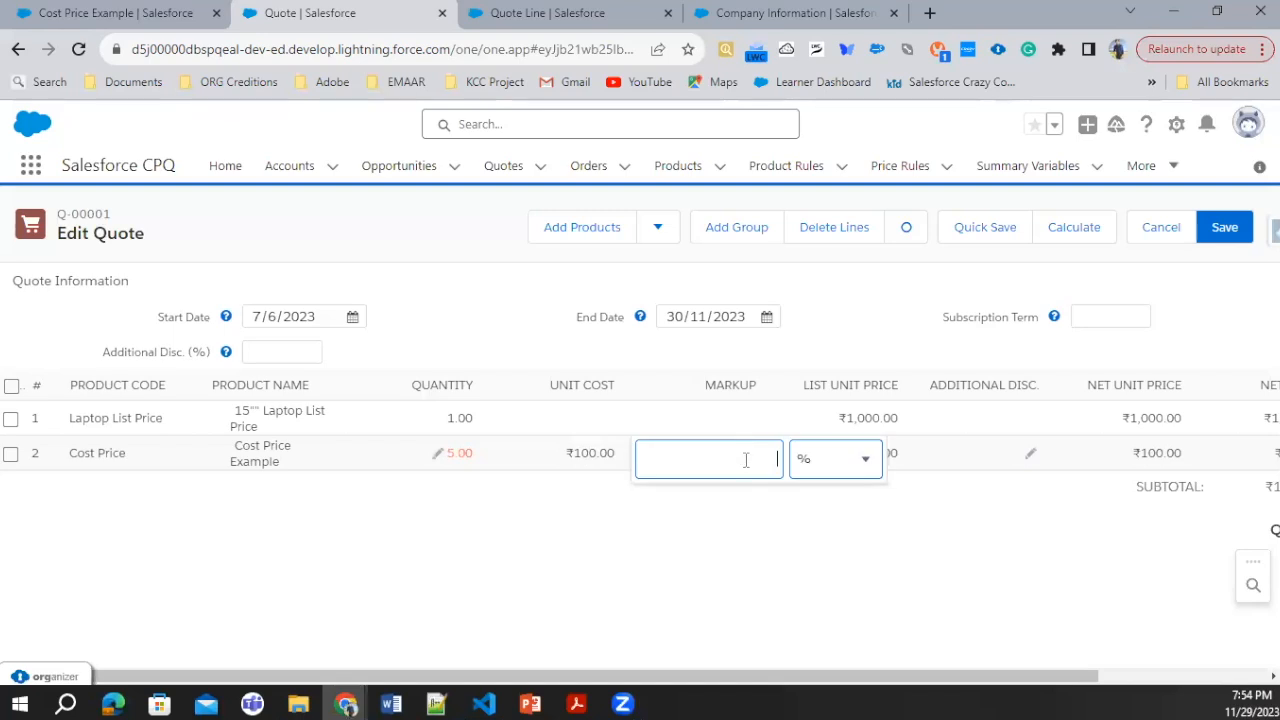
pyautogui.click(826, 463)
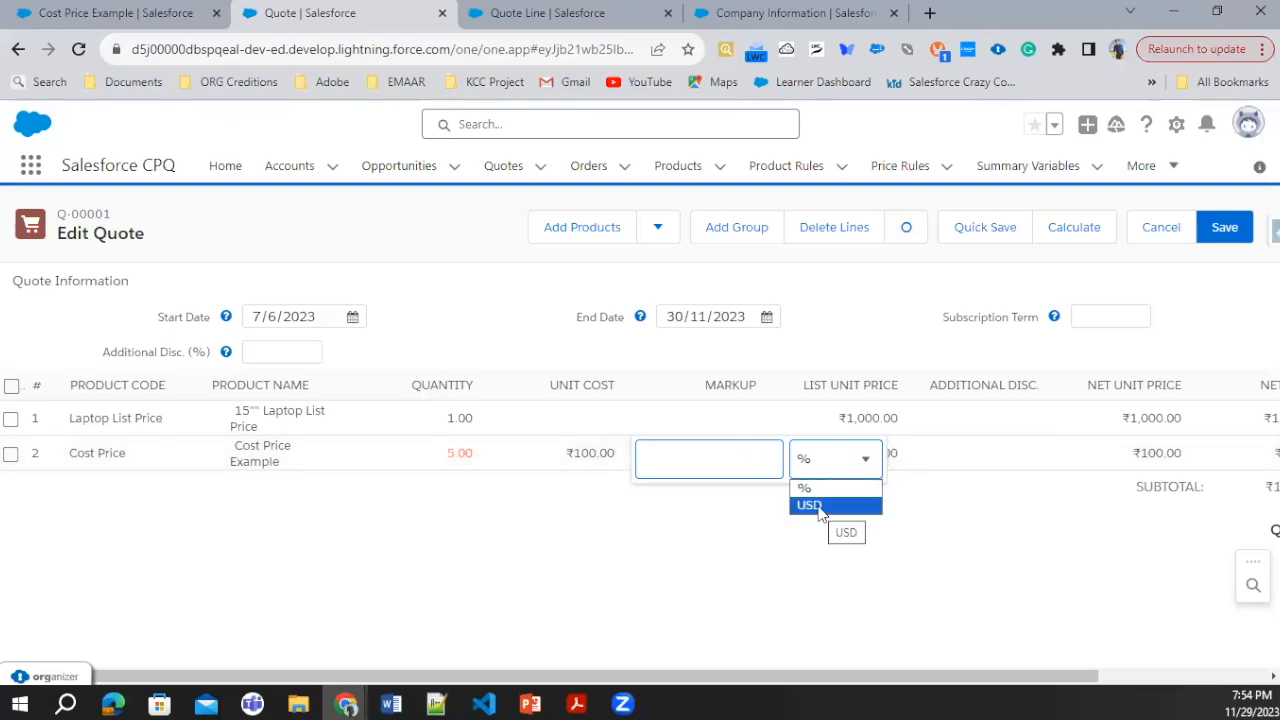
pyautogui.click(748, 458)
pyautogui.write('10')
pyautogui.click(772, 544)
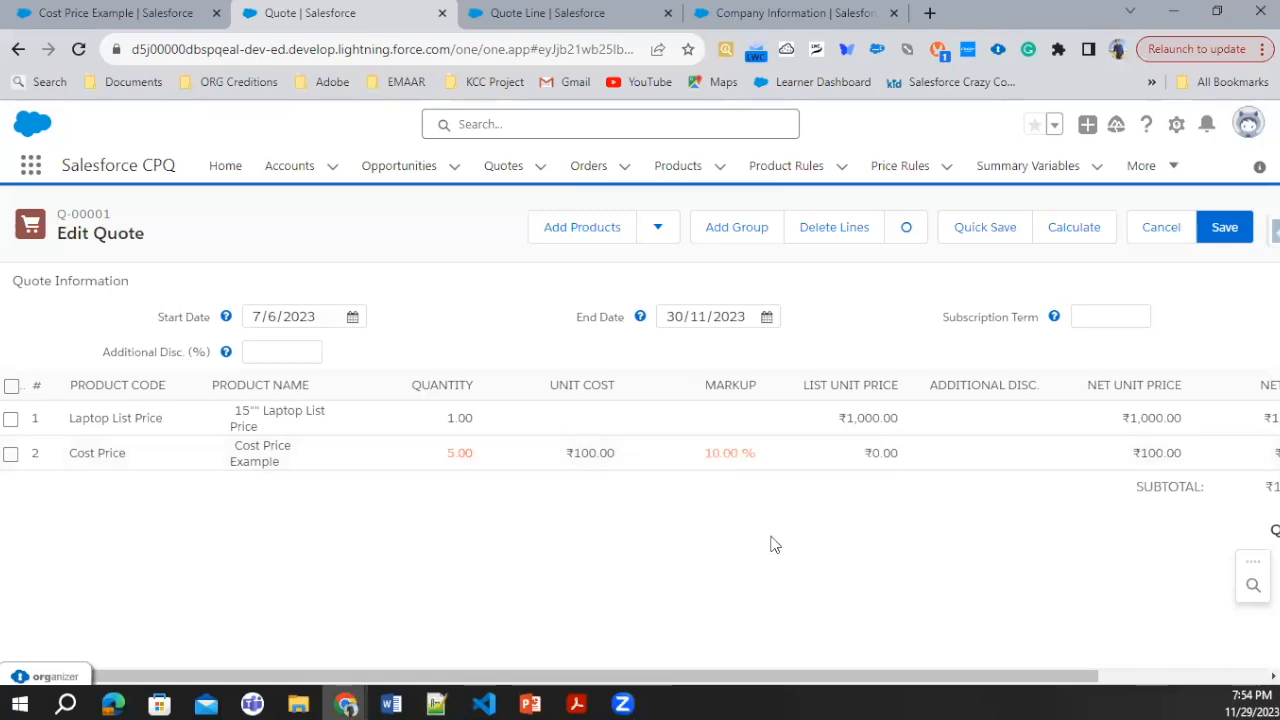
pyautogui.click(975, 227)
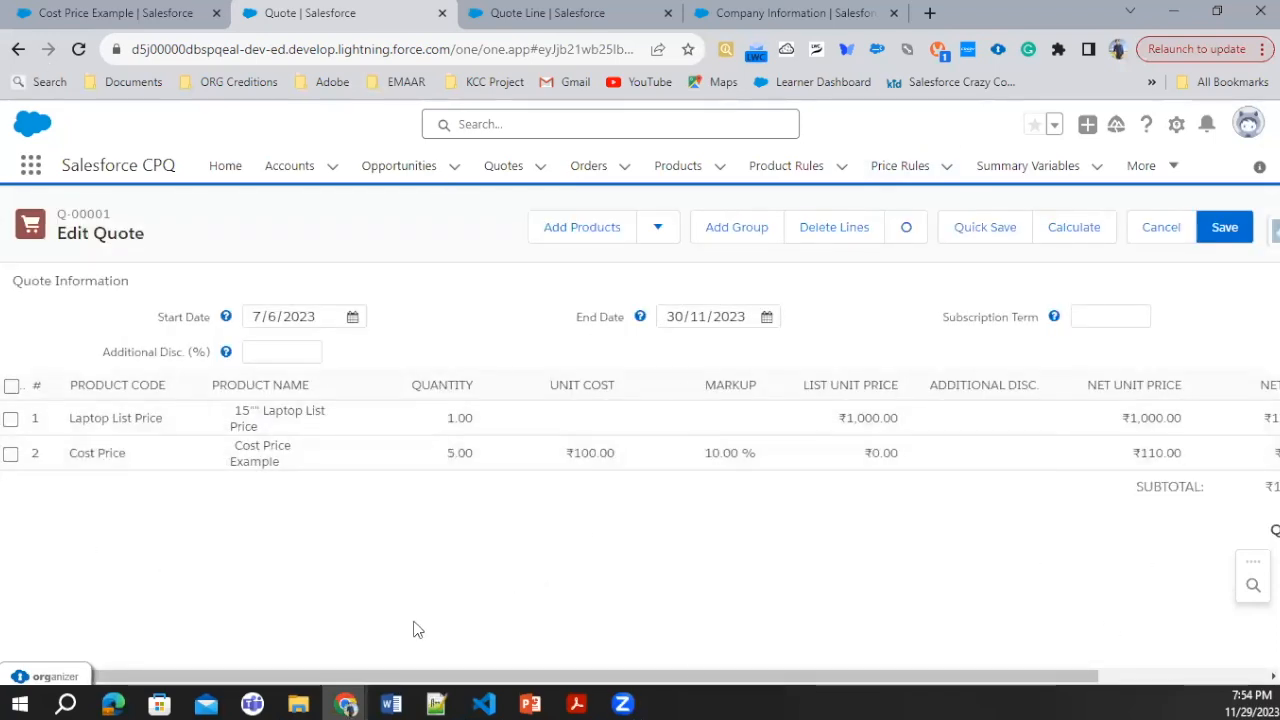
pyautogui.moveTo(737, 678); pyautogui.dragTo(610, 668)
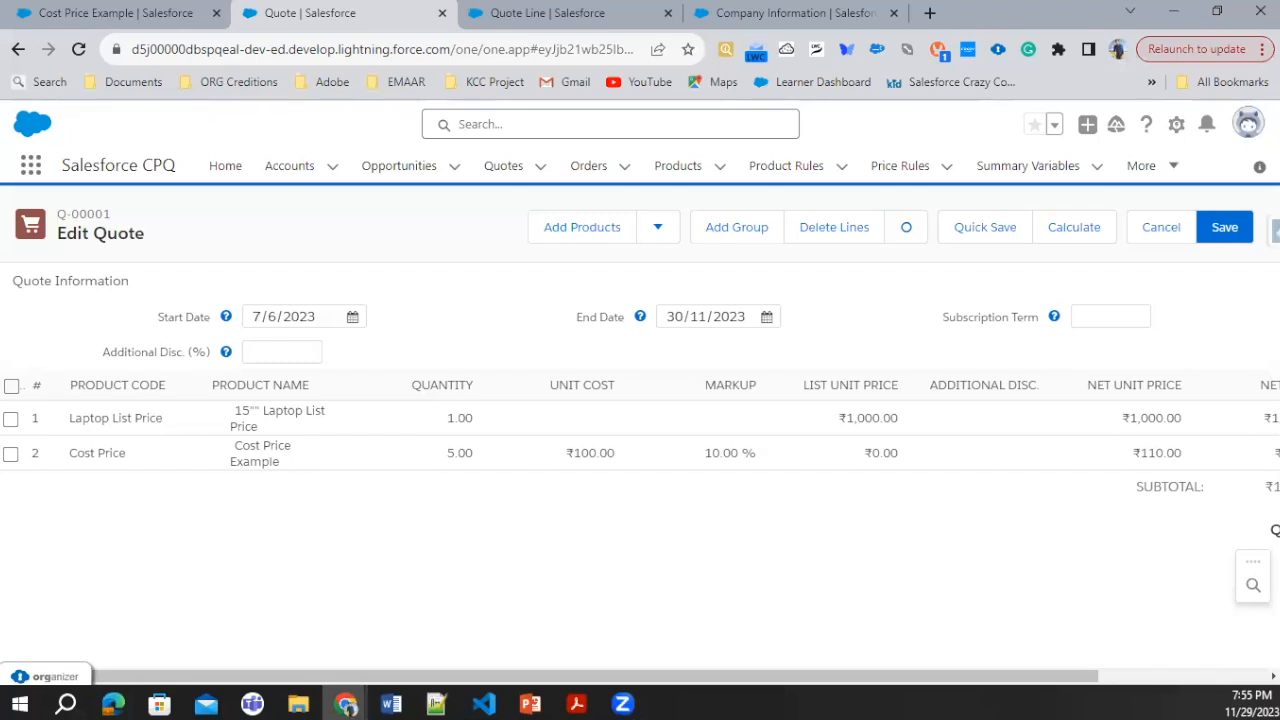
# Step: Switch to the Pricing Methods presentation in PowerPoint and show the Block Price slide
pyautogui.click(530, 703)
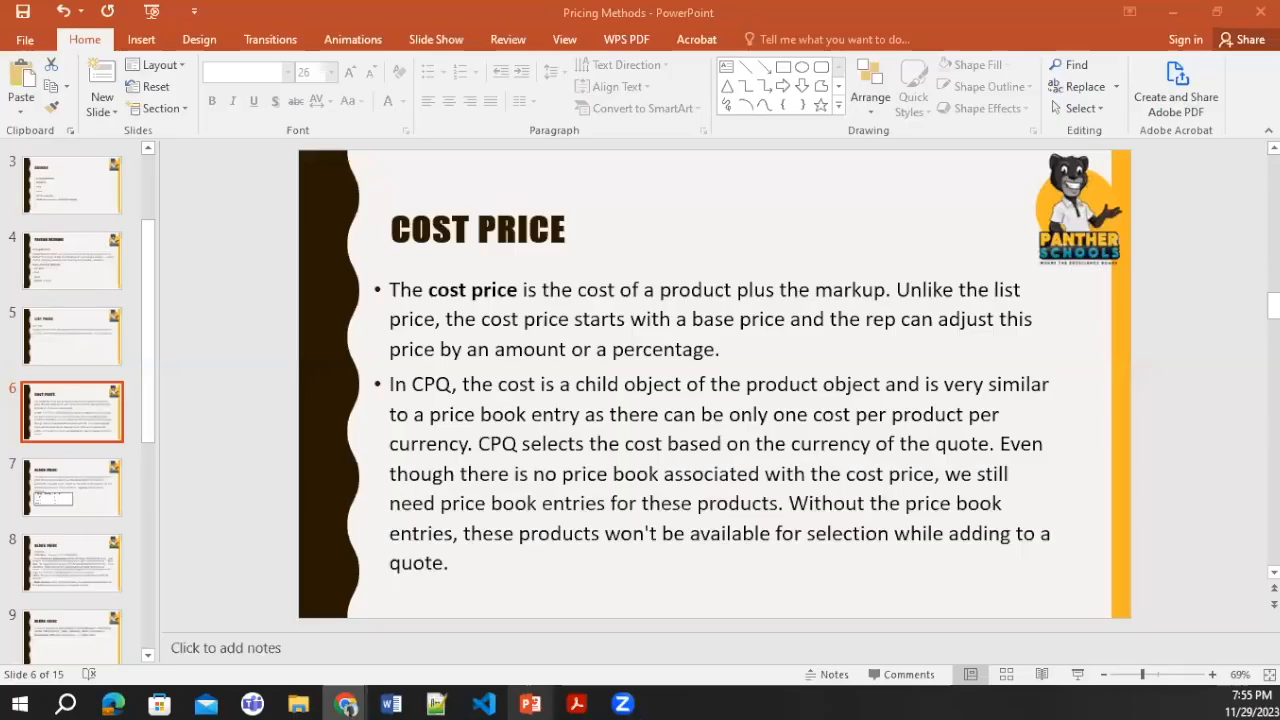
pyautogui.click(112, 487)
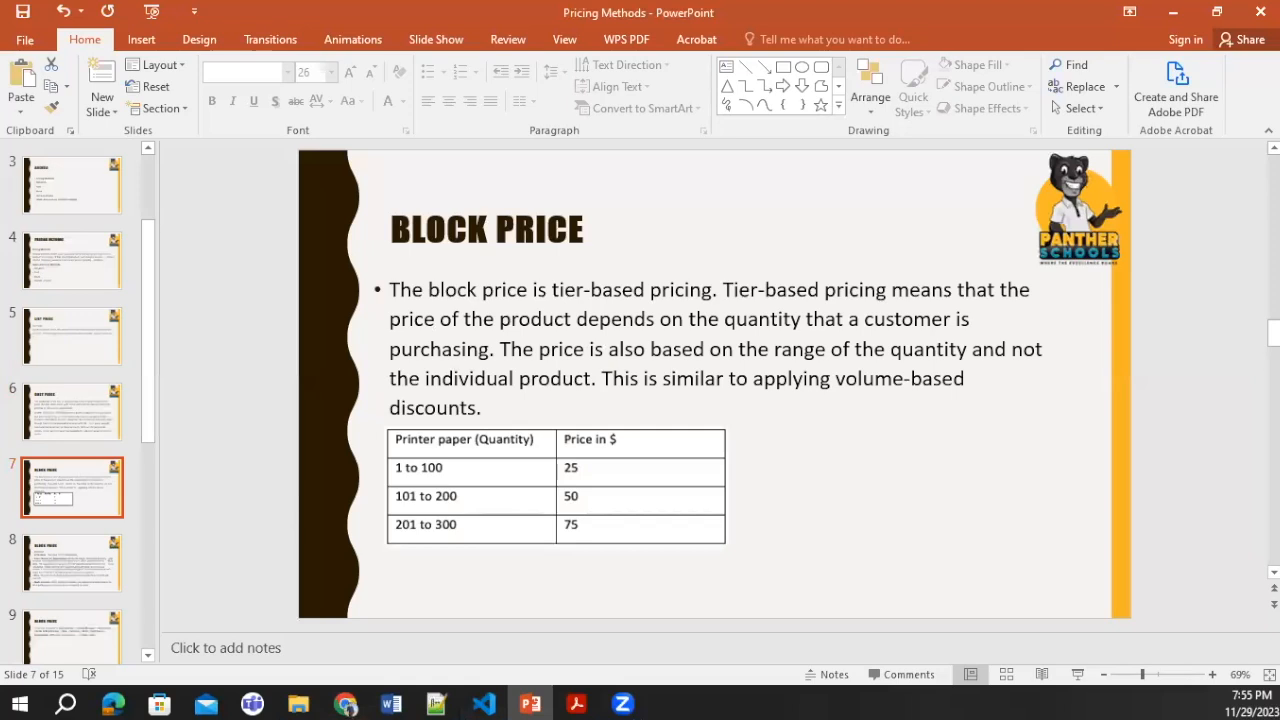
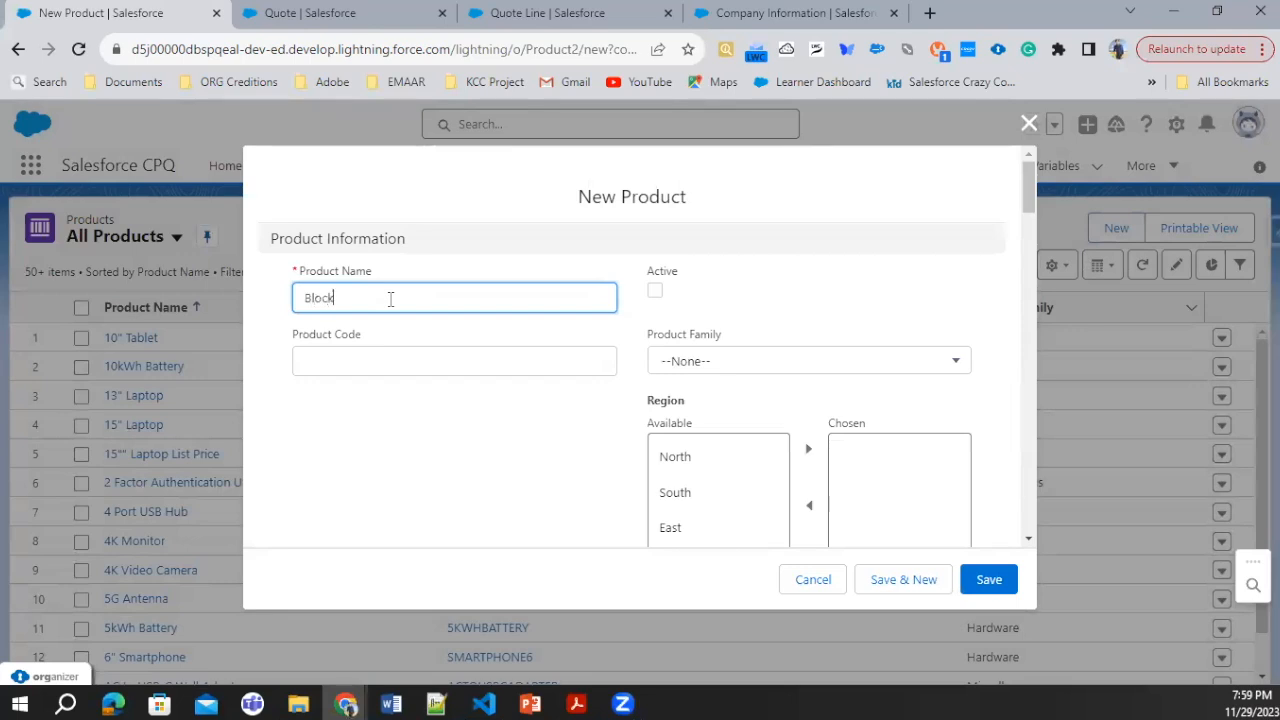
# Step: Name the new product "Block Pricing Example", make it active and give it the product code "Block PricingExp"
pyautogui.write('ng Example')
pyautogui.click(655, 290)
pyautogui.click(371, 367)
pyautogui.write('BL')
# Step: Set the product's pricing method to Block, save the product and open its related lists
pyautogui.scroll(-10, 429, 491)
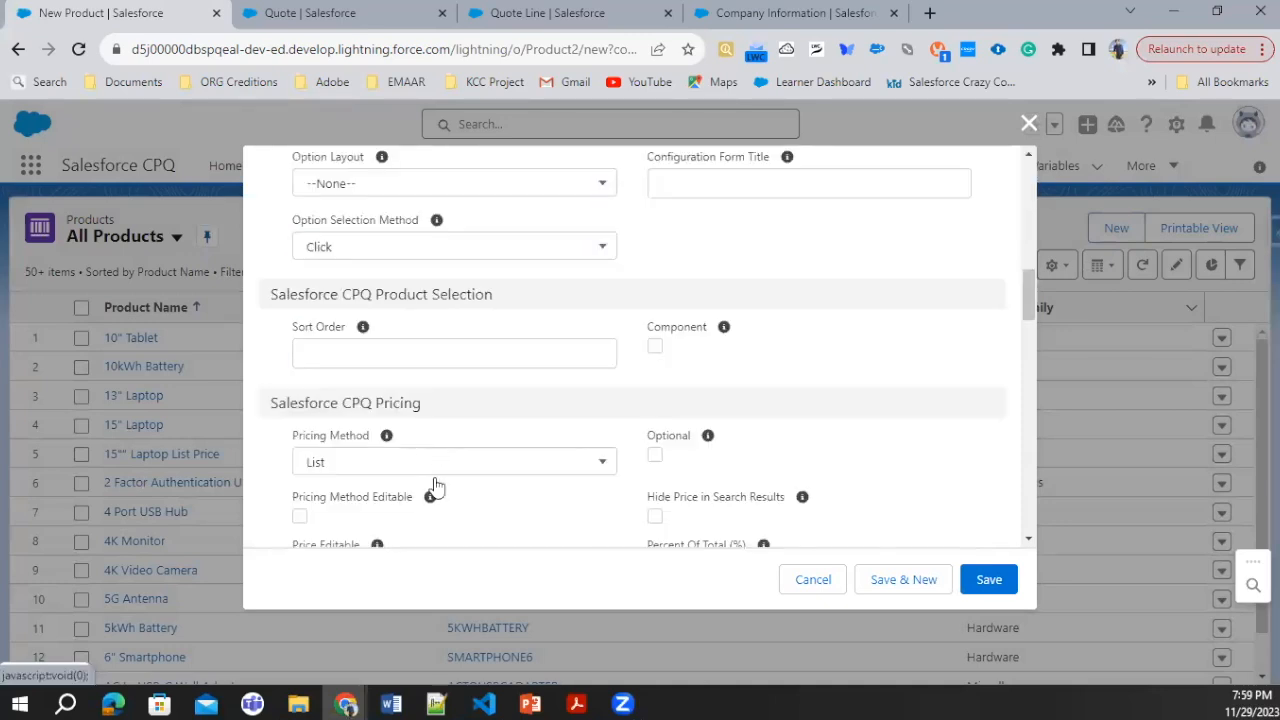
pyautogui.scroll(-1, 423, 440)
pyautogui.click(437, 366)
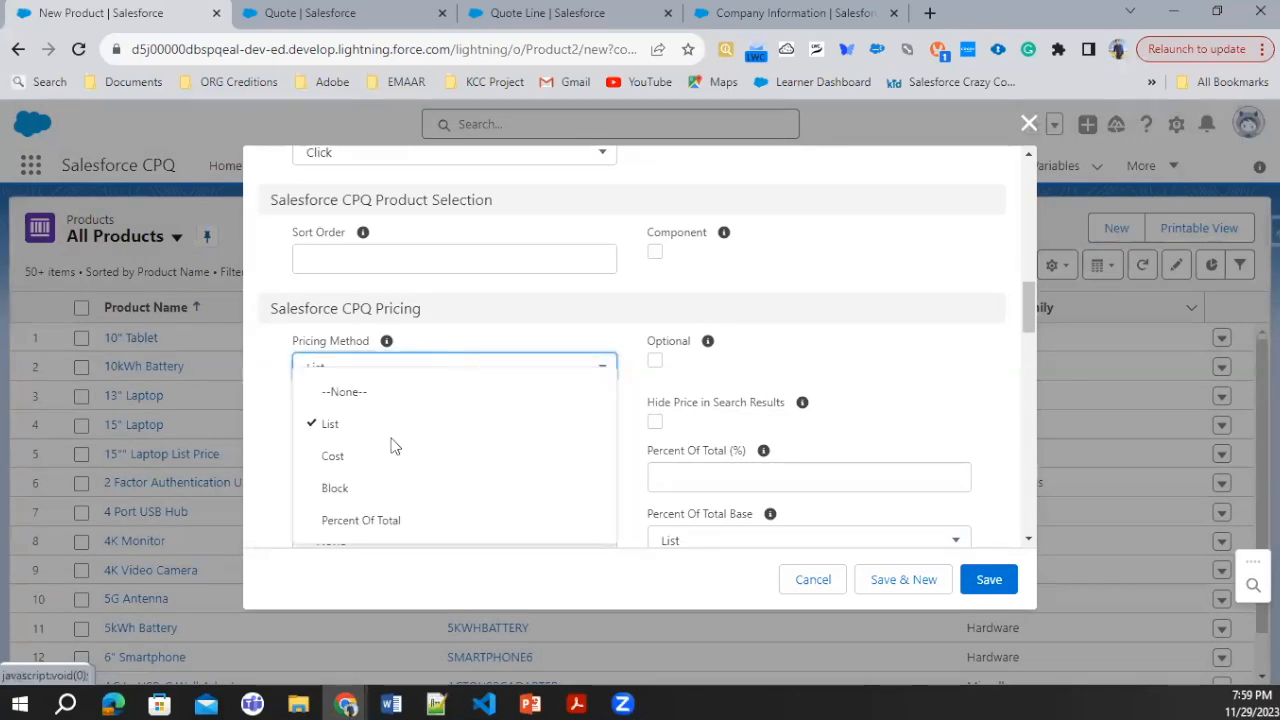
pyautogui.click(336, 488)
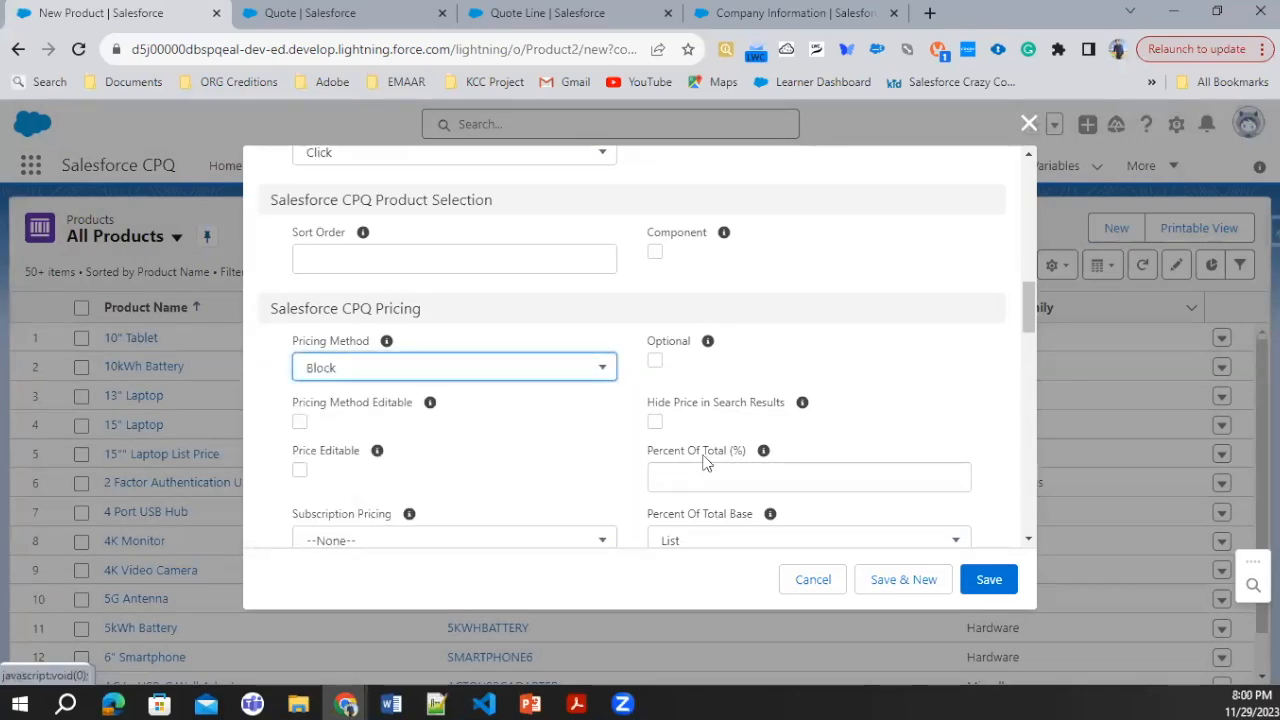
pyautogui.scroll(-4, 610, 458)
pyautogui.scroll(-10, 611, 463)
pyautogui.click(990, 582)
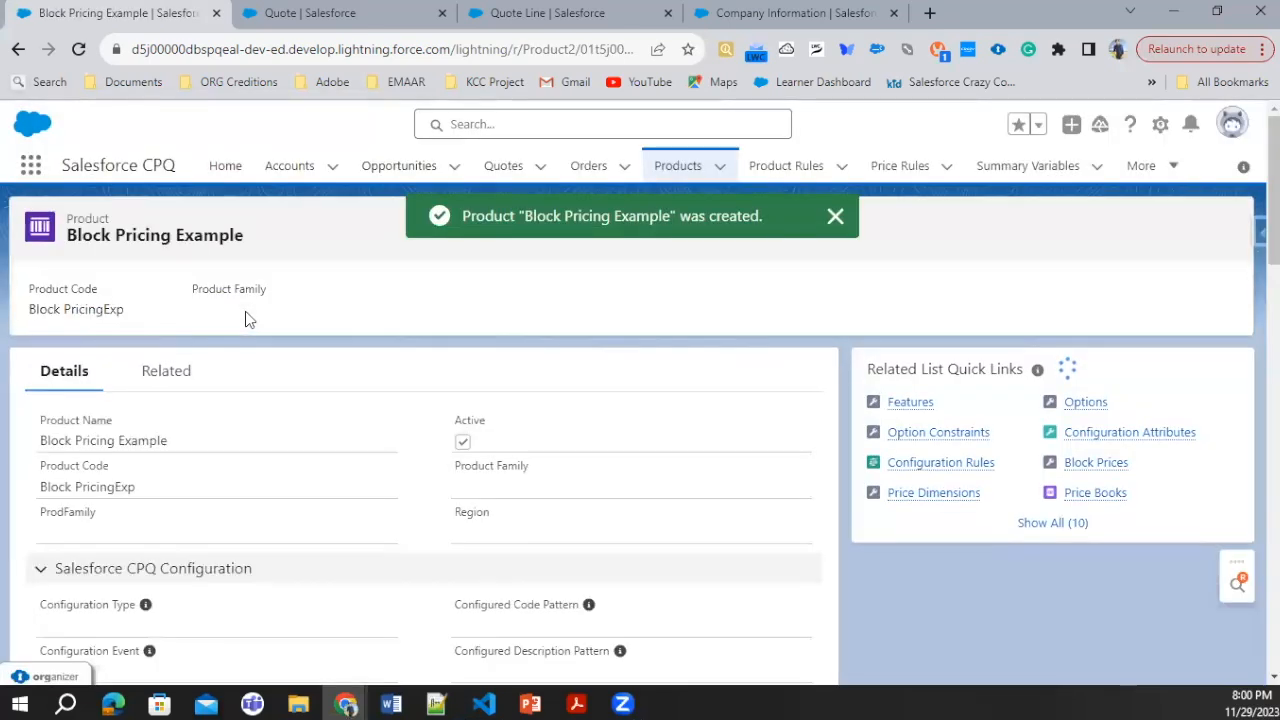
pyautogui.click(178, 387)
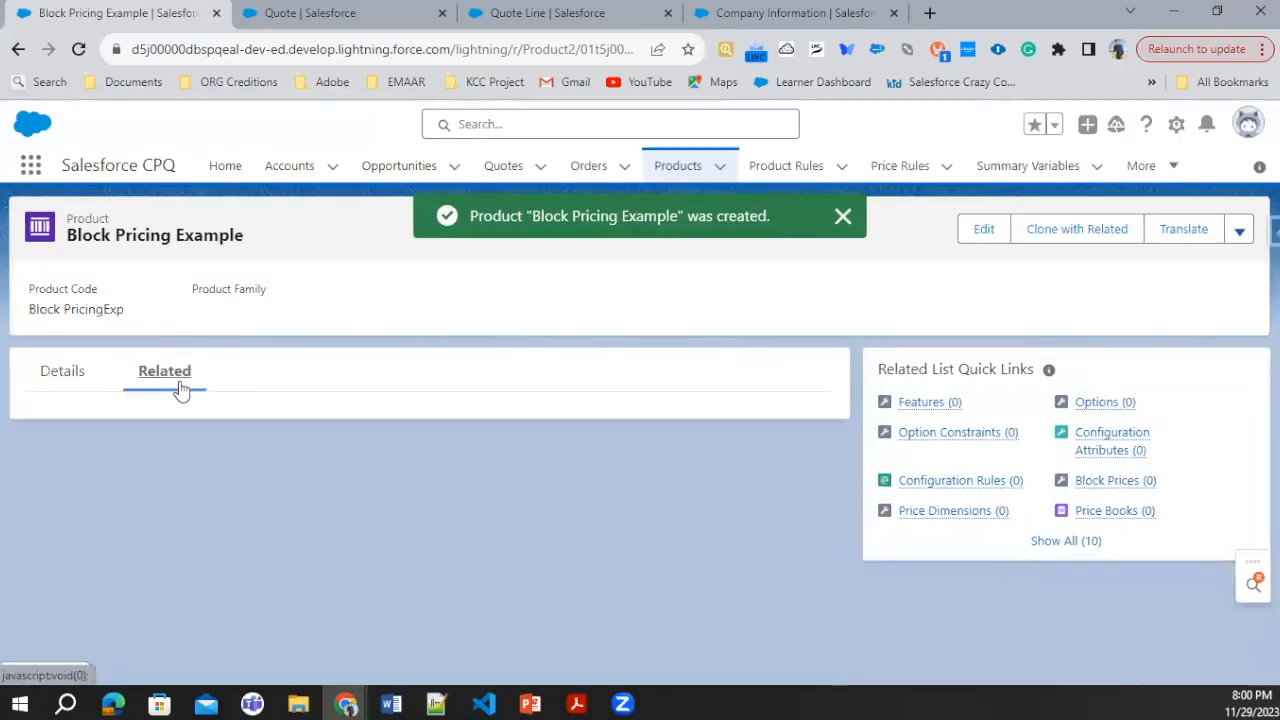
pyautogui.scroll(-5, 494, 449)
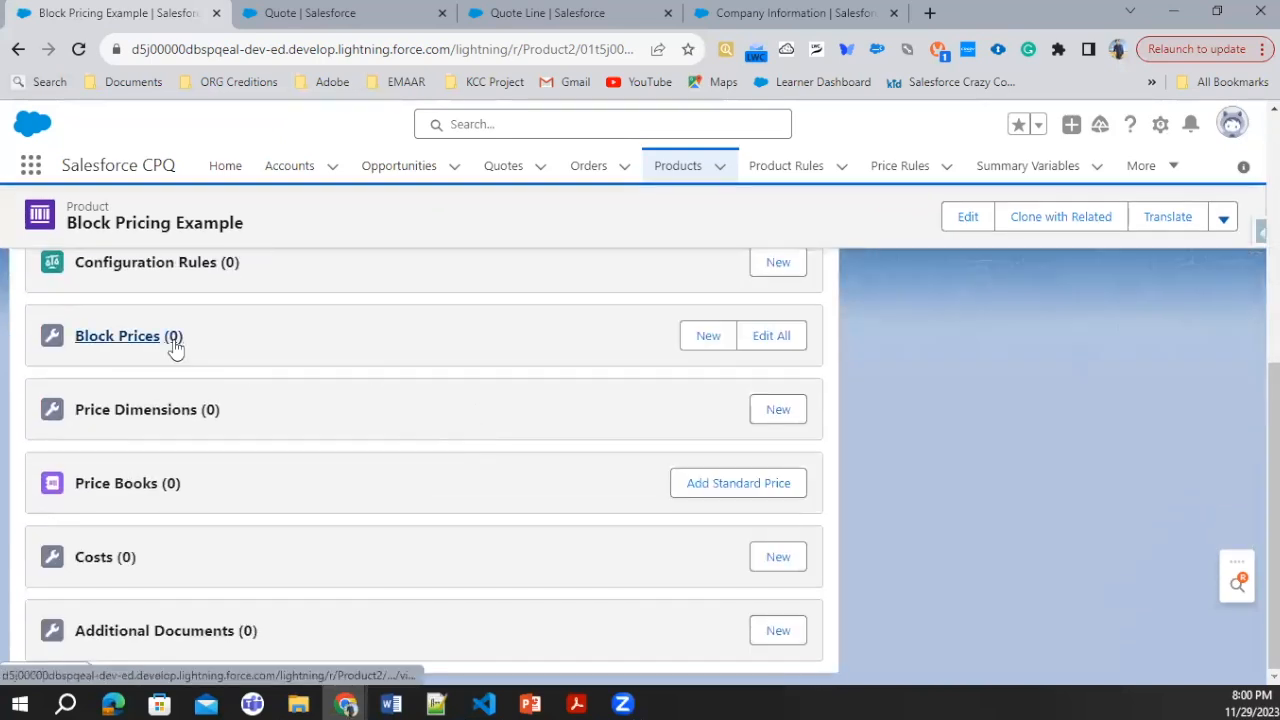
pyautogui.click(710, 336)
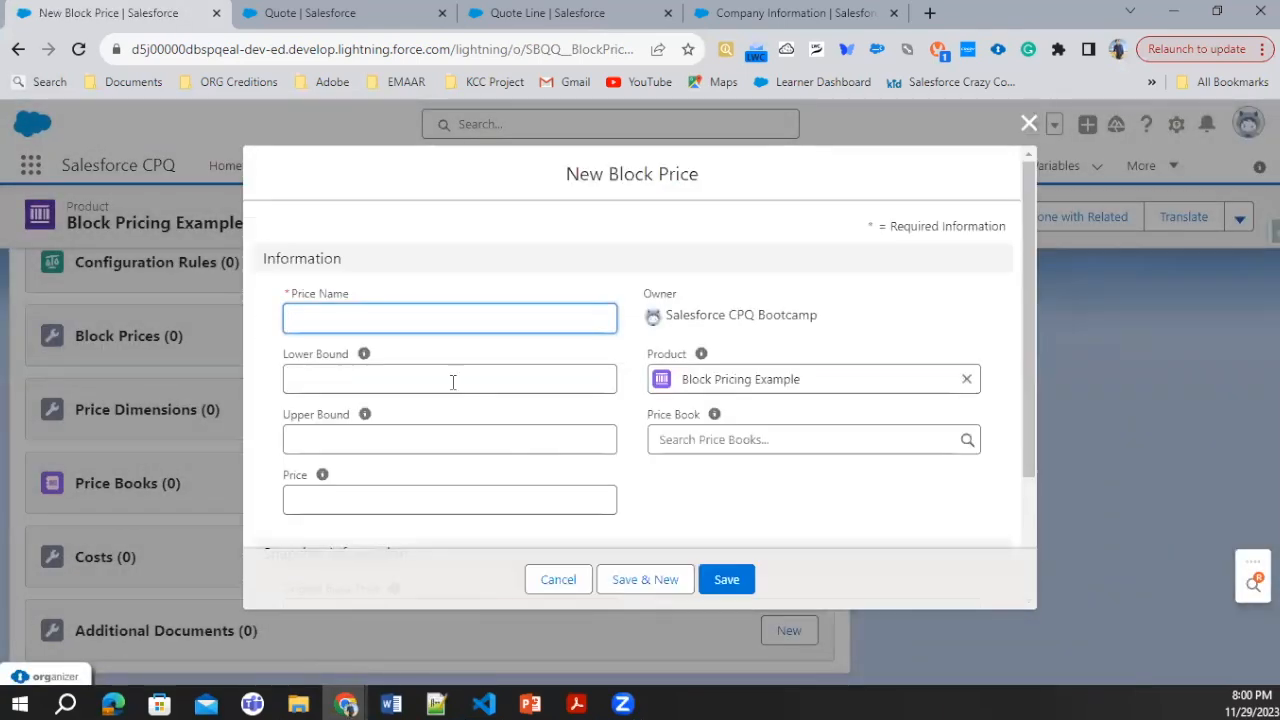
pyautogui.click(375, 323)
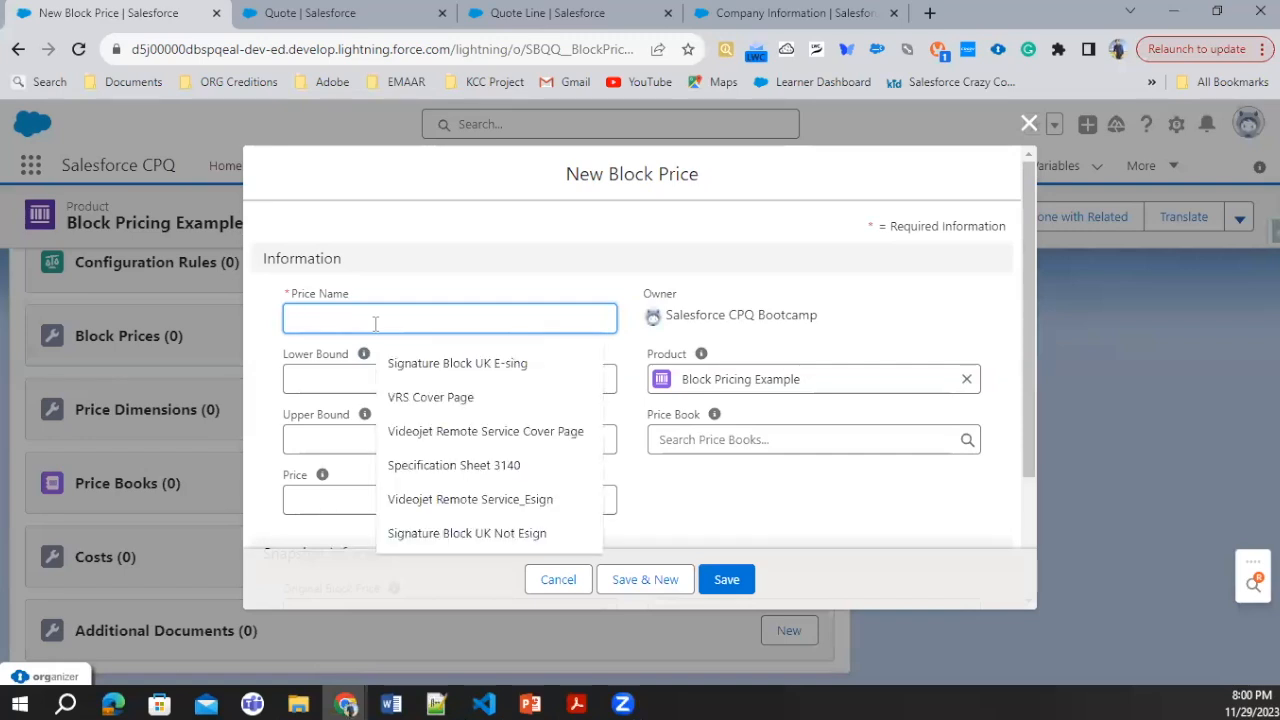
pyautogui.write('Block')
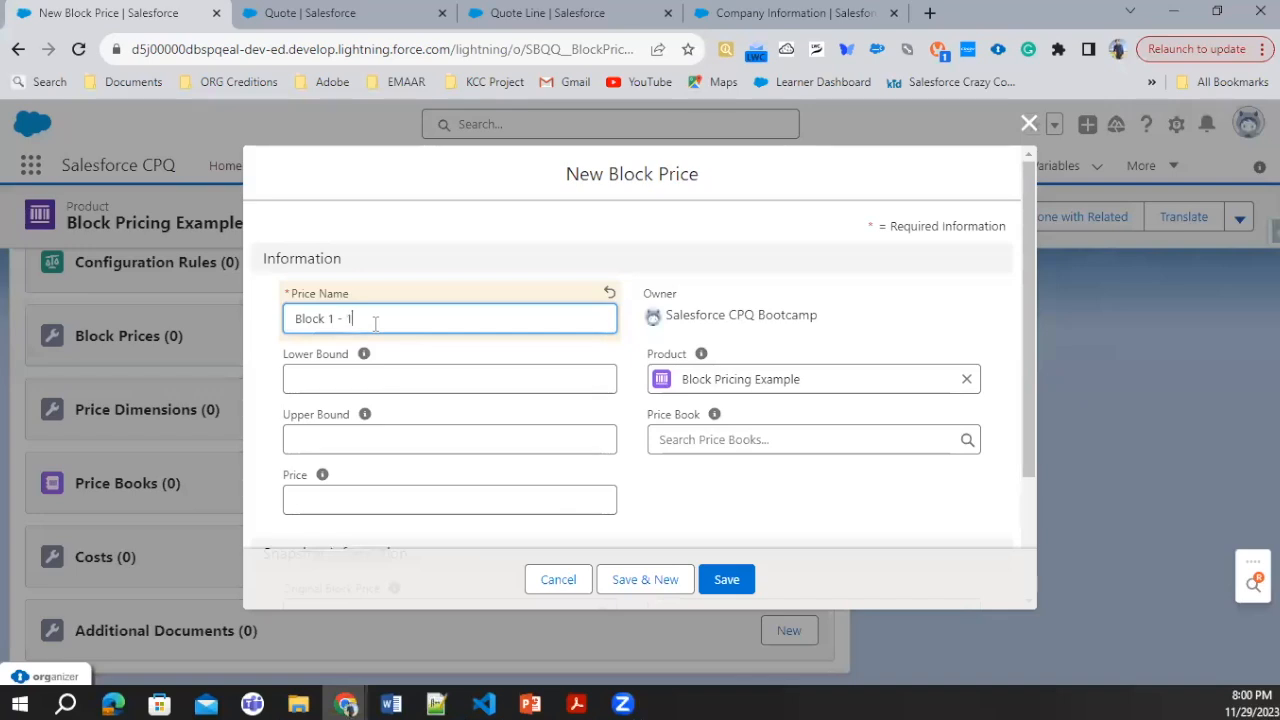
pyautogui.write('1 - 1 to 50')
pyautogui.click(343, 377)
pyautogui.write('1')
pyautogui.click(341, 440)
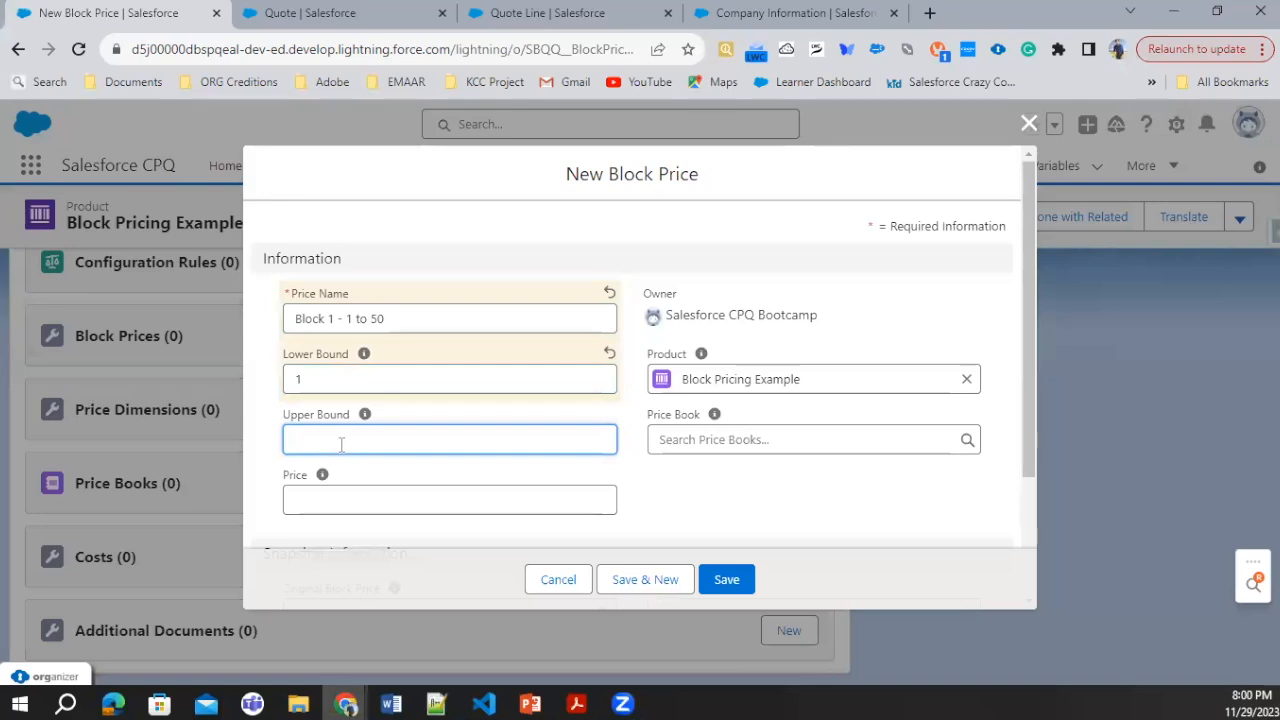
pyautogui.write('51')
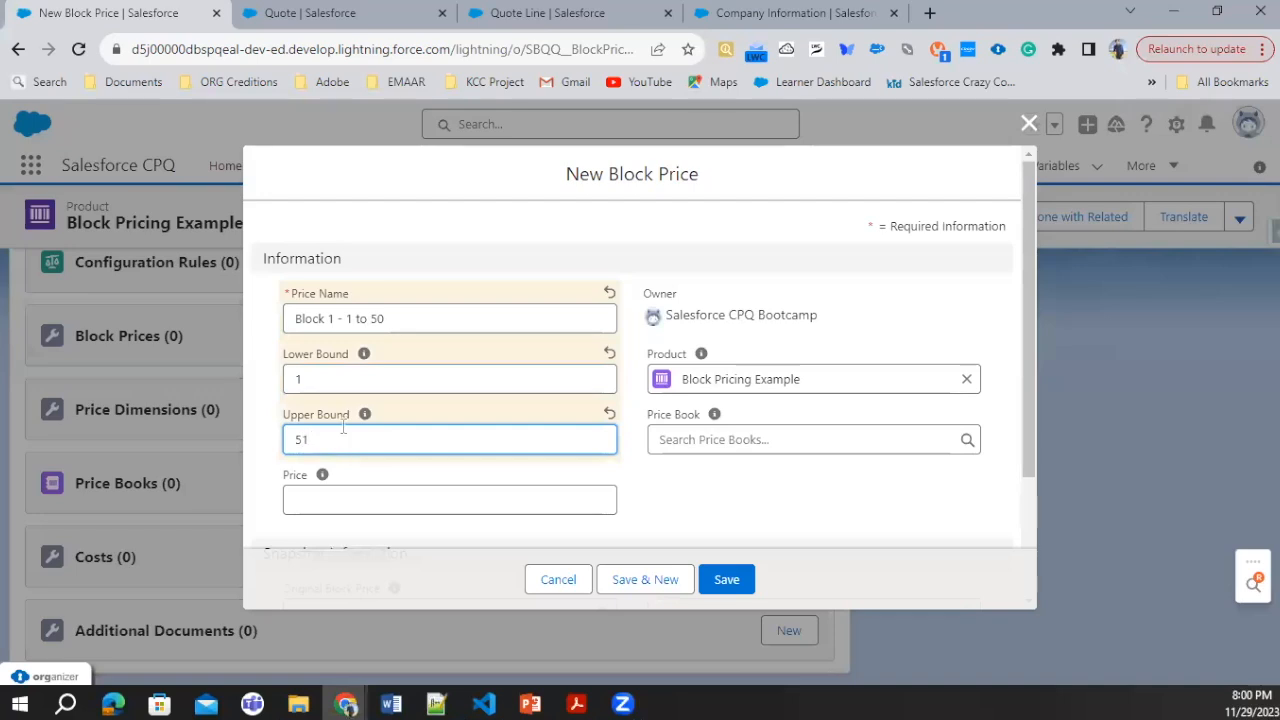
pyautogui.scroll(-3, 343, 427)
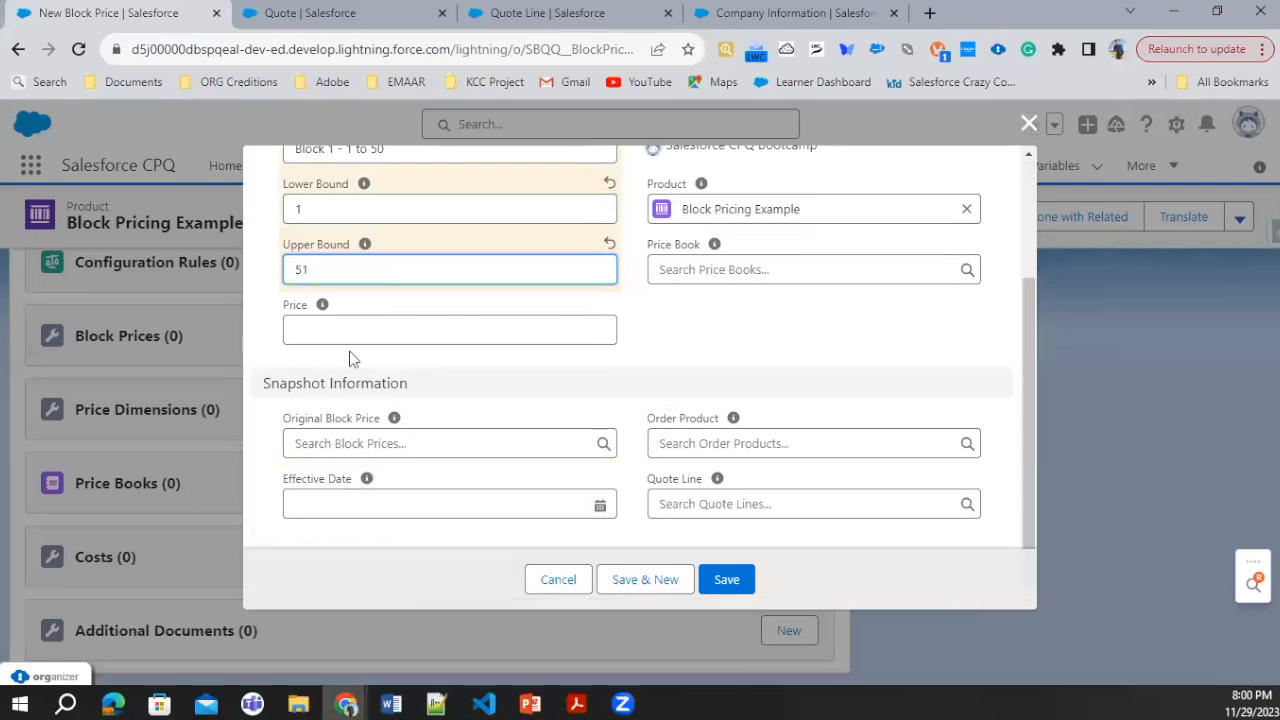
pyautogui.click(347, 344)
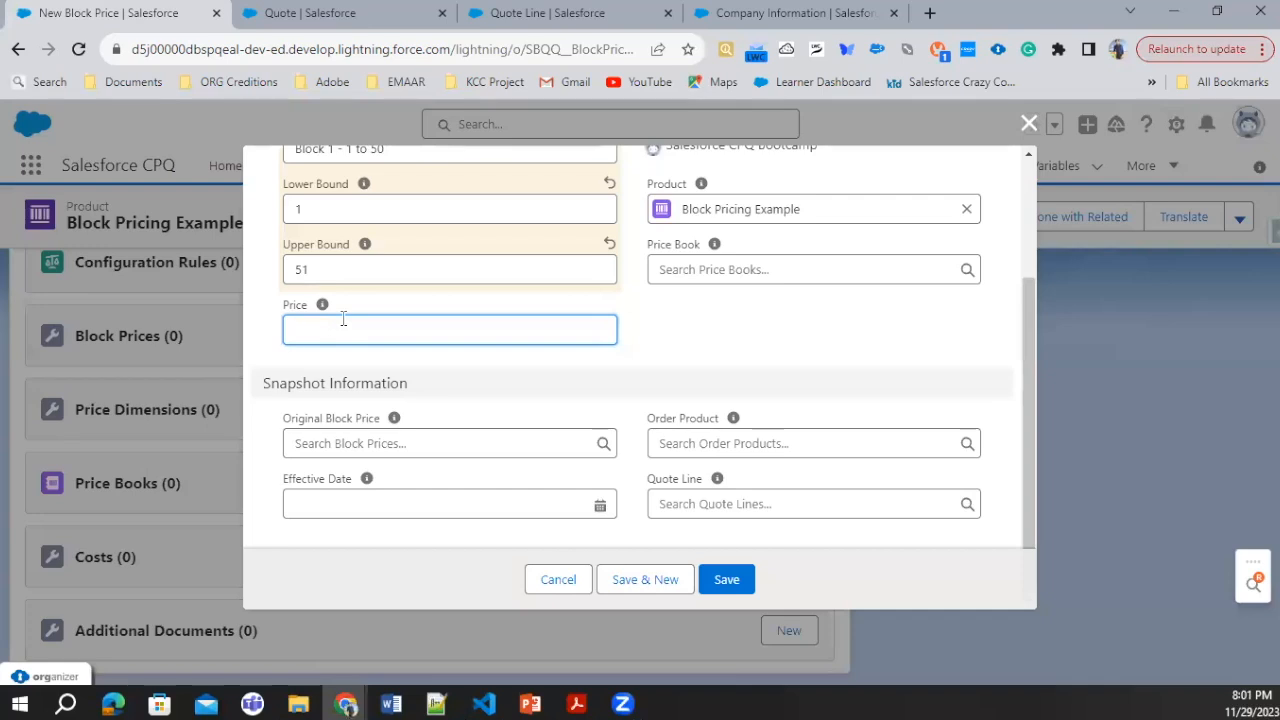
pyautogui.write('25')
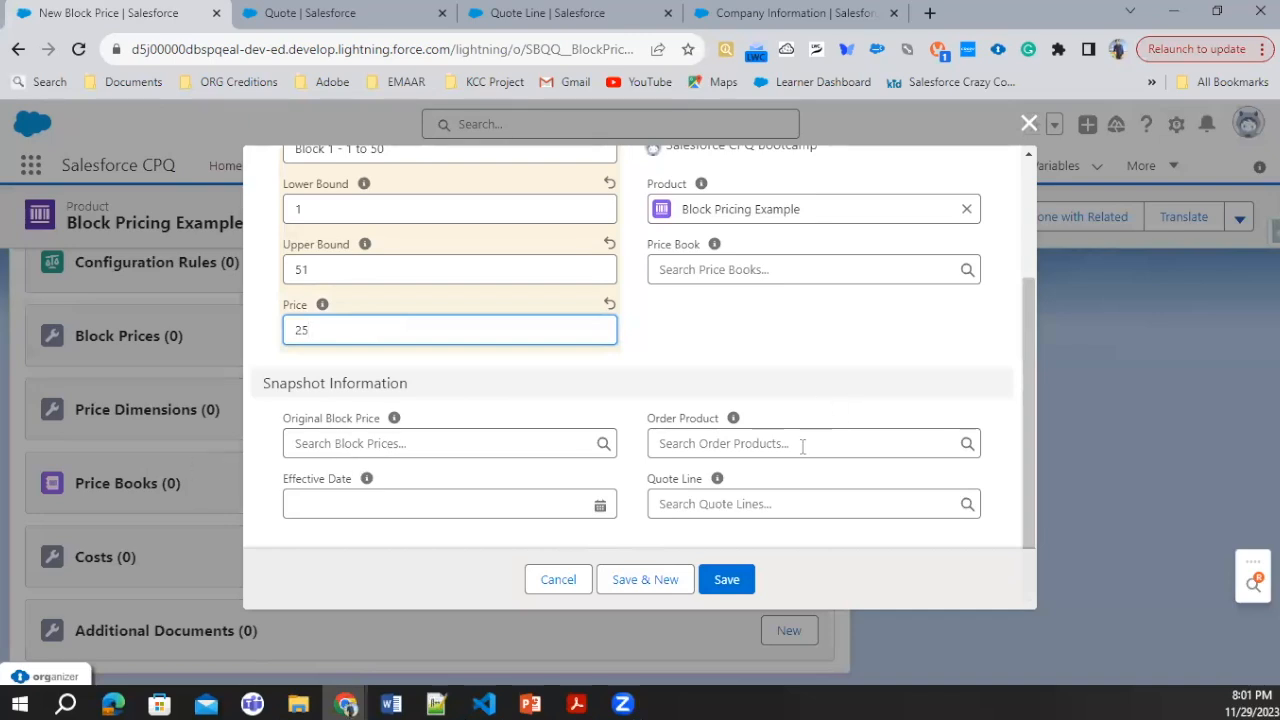
pyautogui.click(759, 275)
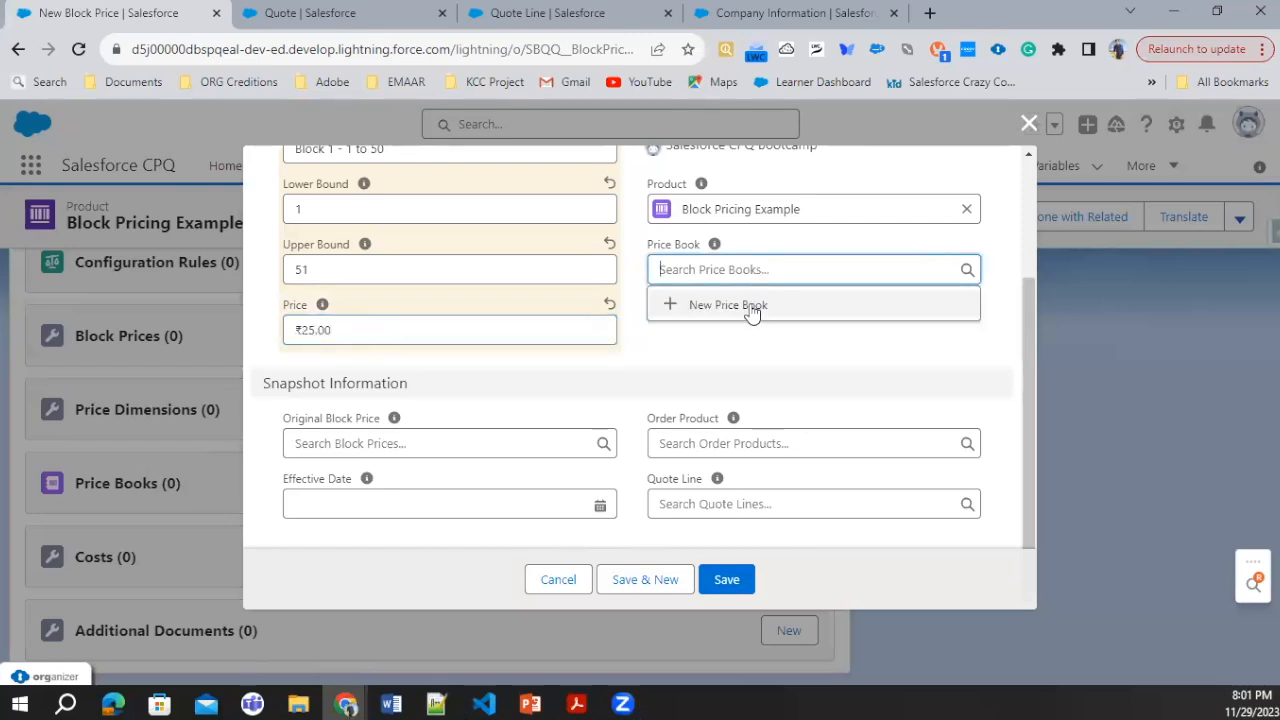
pyautogui.click(751, 309)
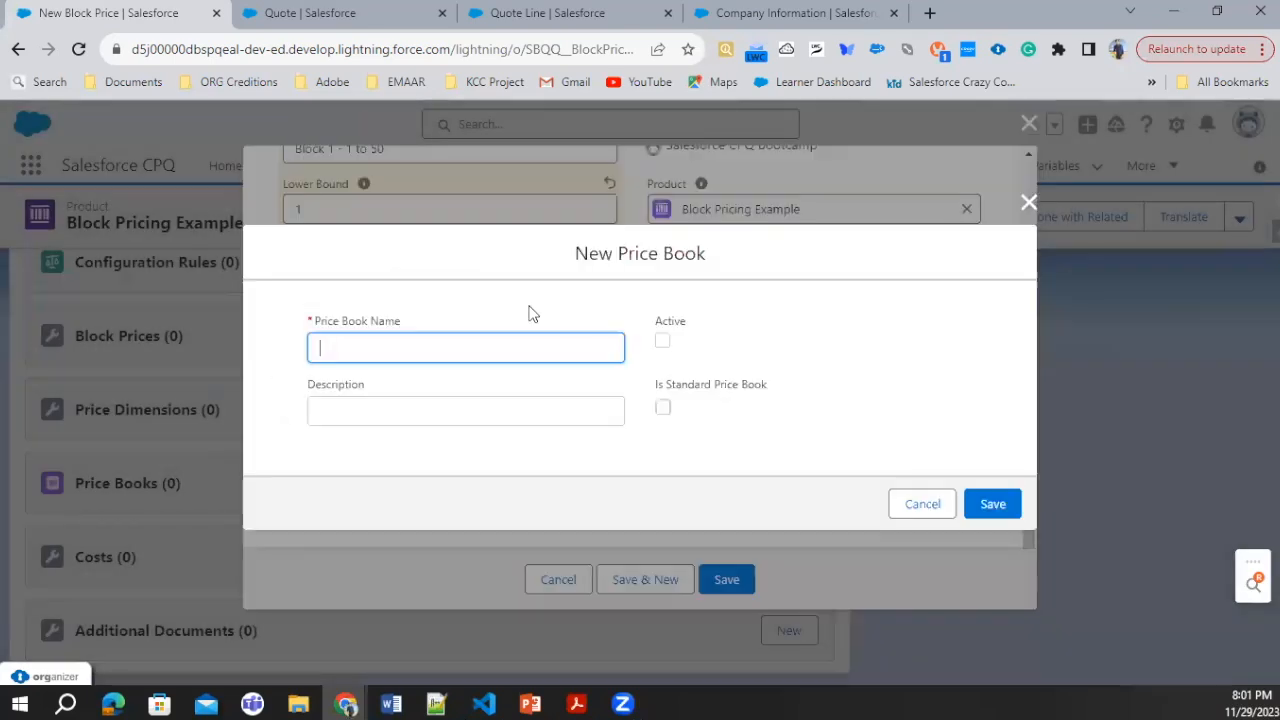
pyautogui.click(922, 507)
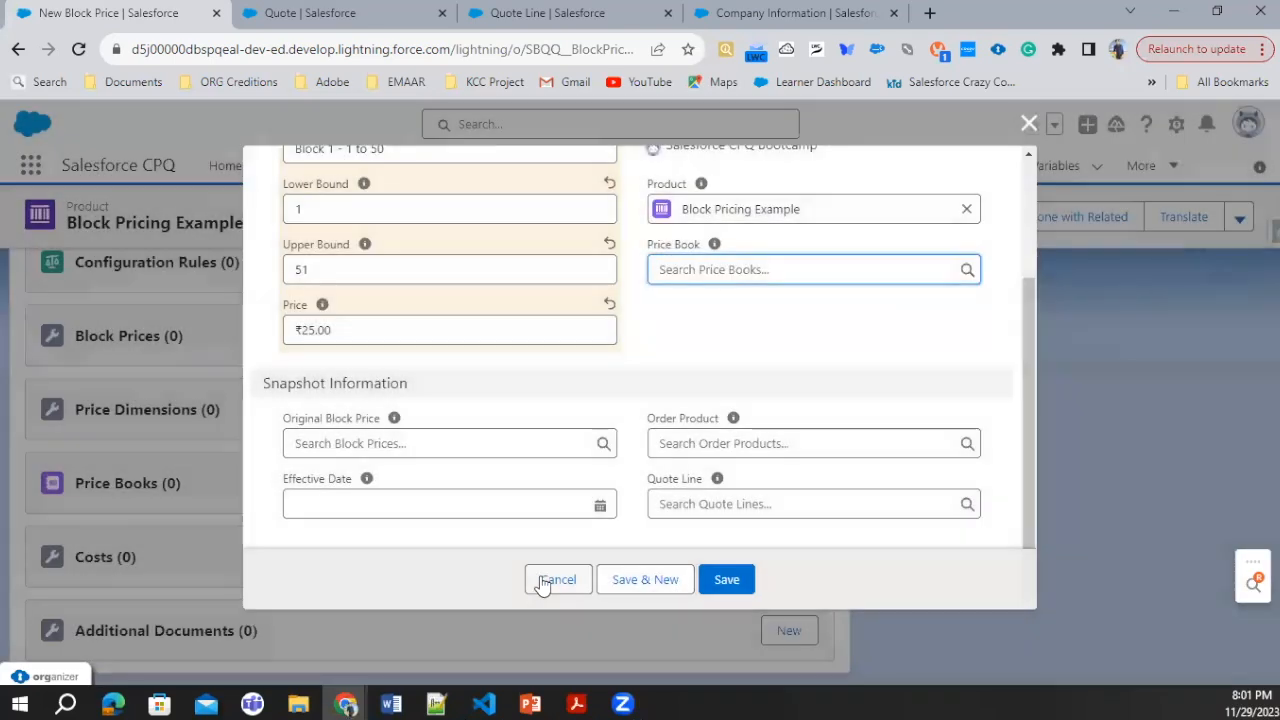
pyautogui.click(548, 582)
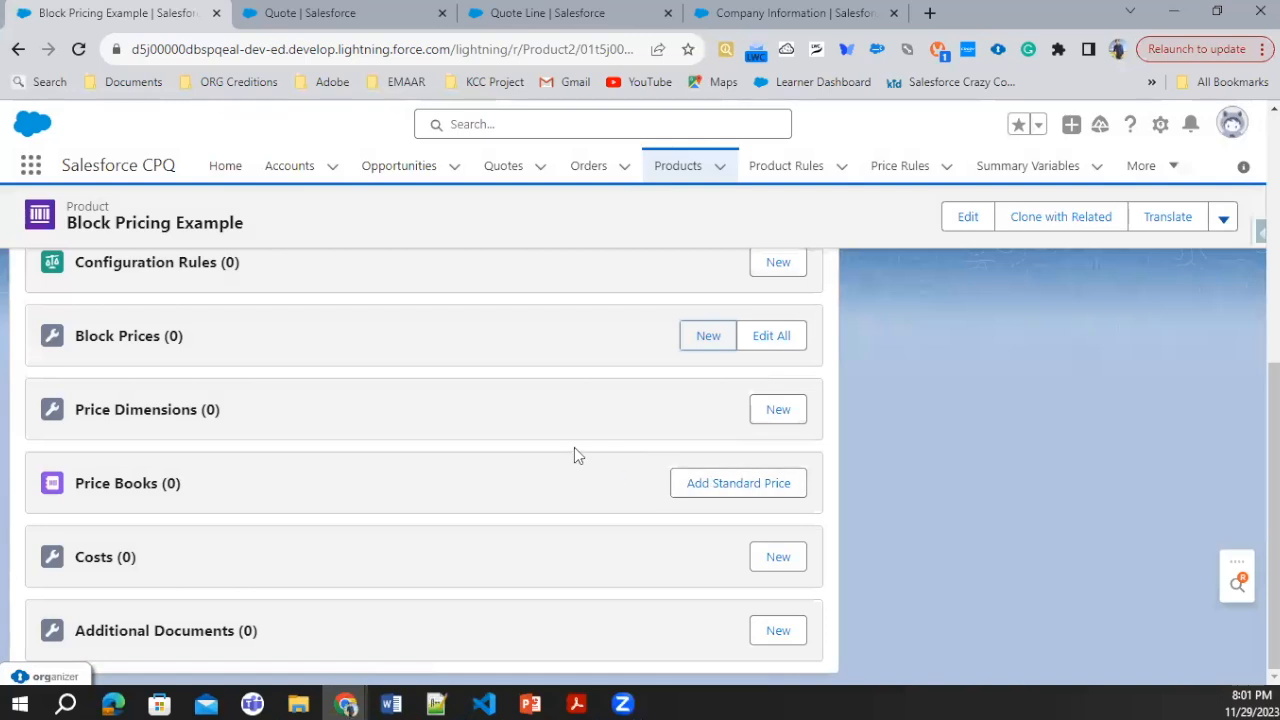
# Step: Add a Standard Price Book entry with a list price of 0 to the Block Pricing Example product and save it
pyautogui.click(683, 485)
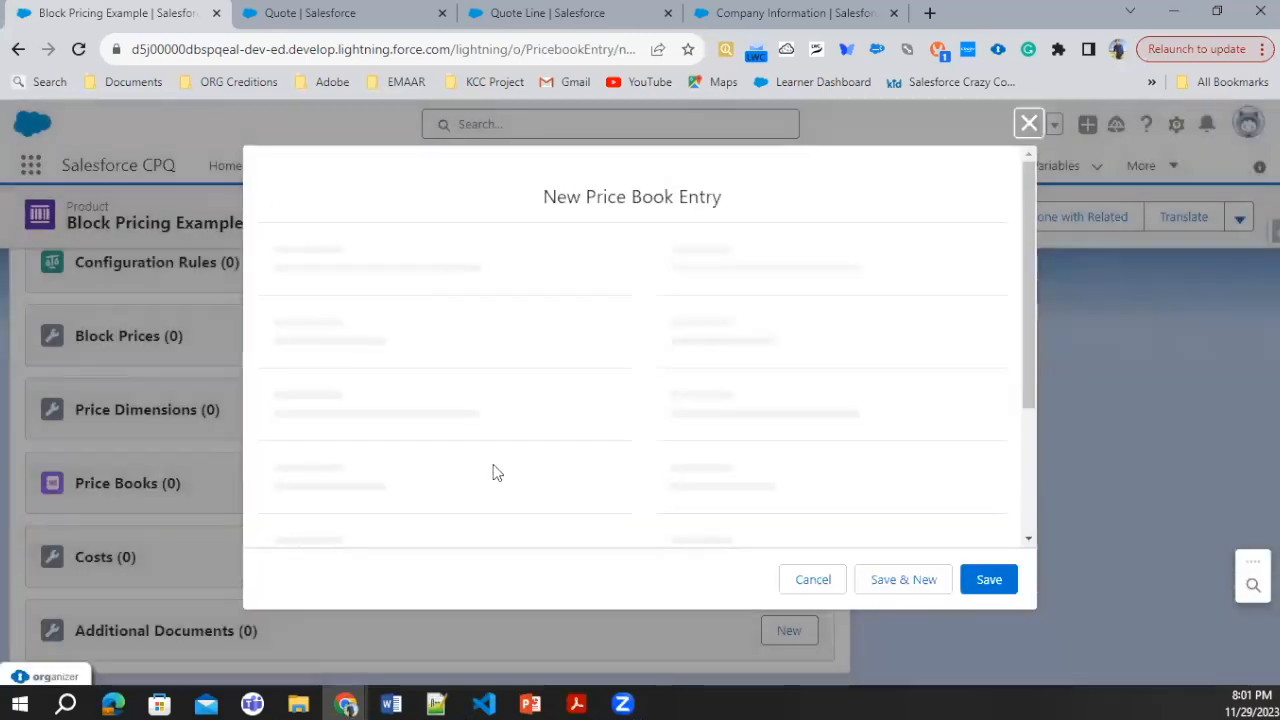
pyautogui.click(443, 459)
pyautogui.write('0')
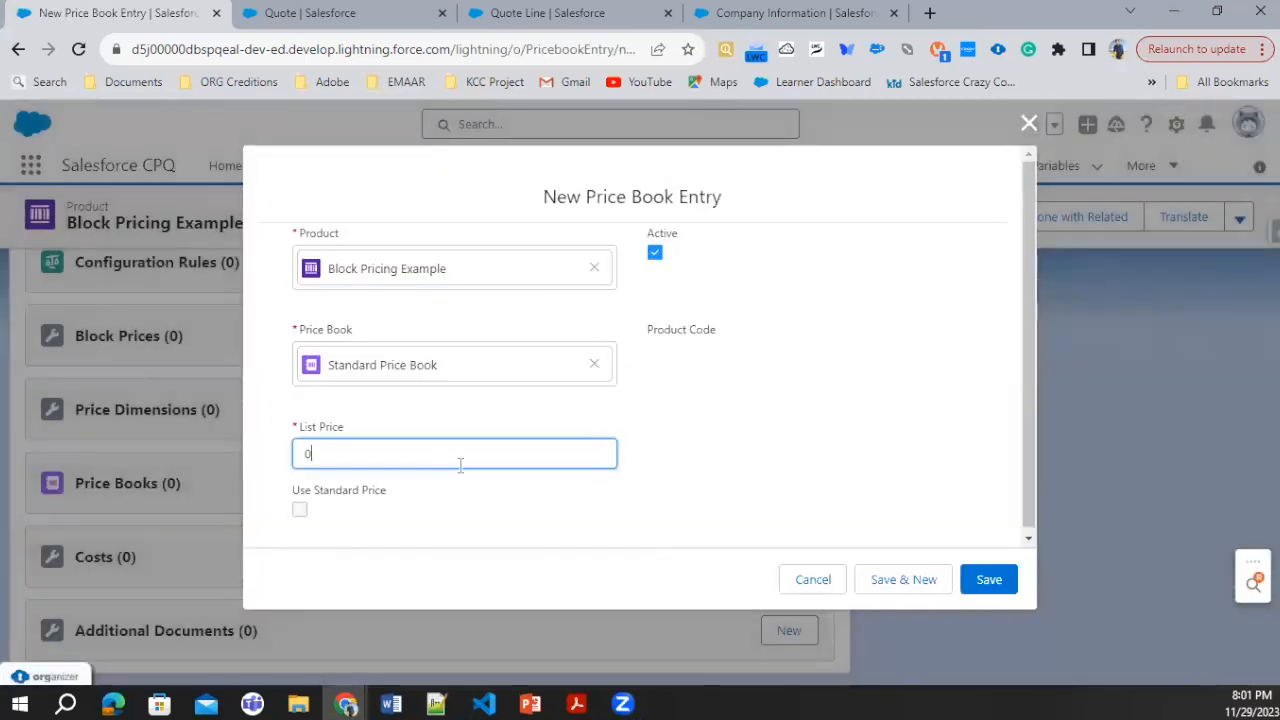
pyautogui.click(966, 592)
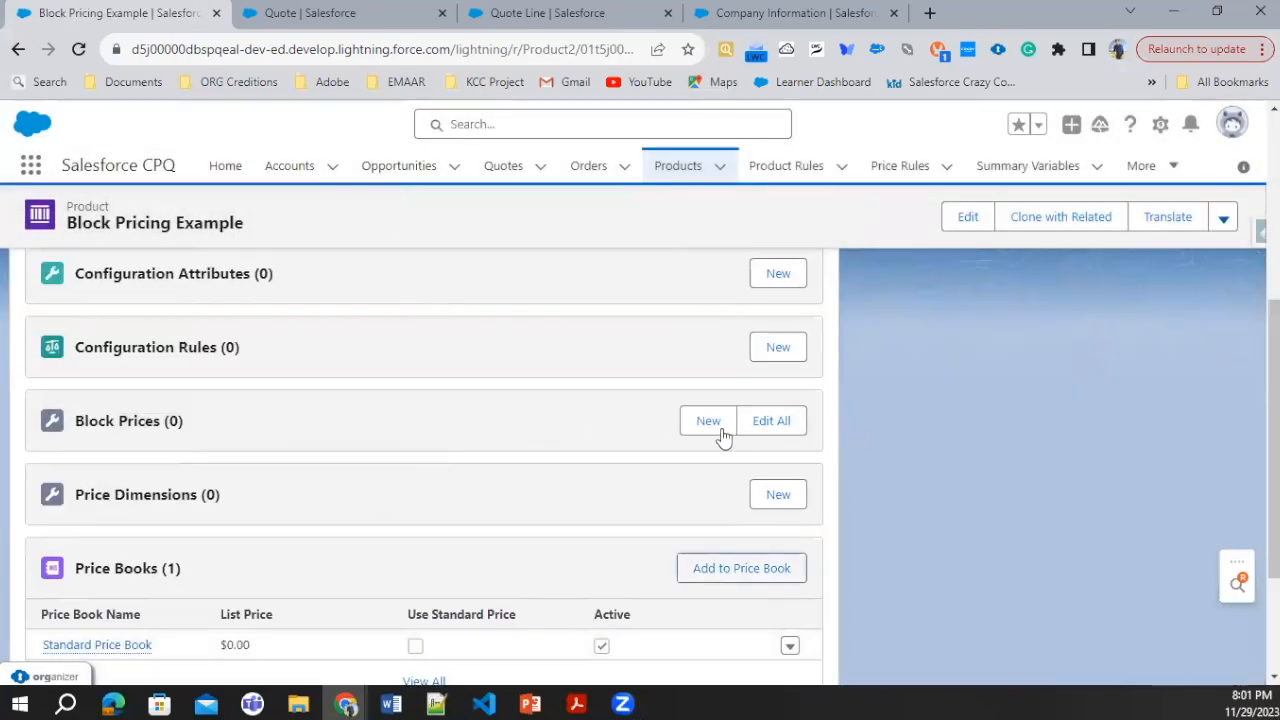
# Step: Start a new block price for the product named "Block 1 - 1 to 50" with lower bound 1 and upper bound 51
pyautogui.click(708, 420)
pyautogui.click(314, 320)
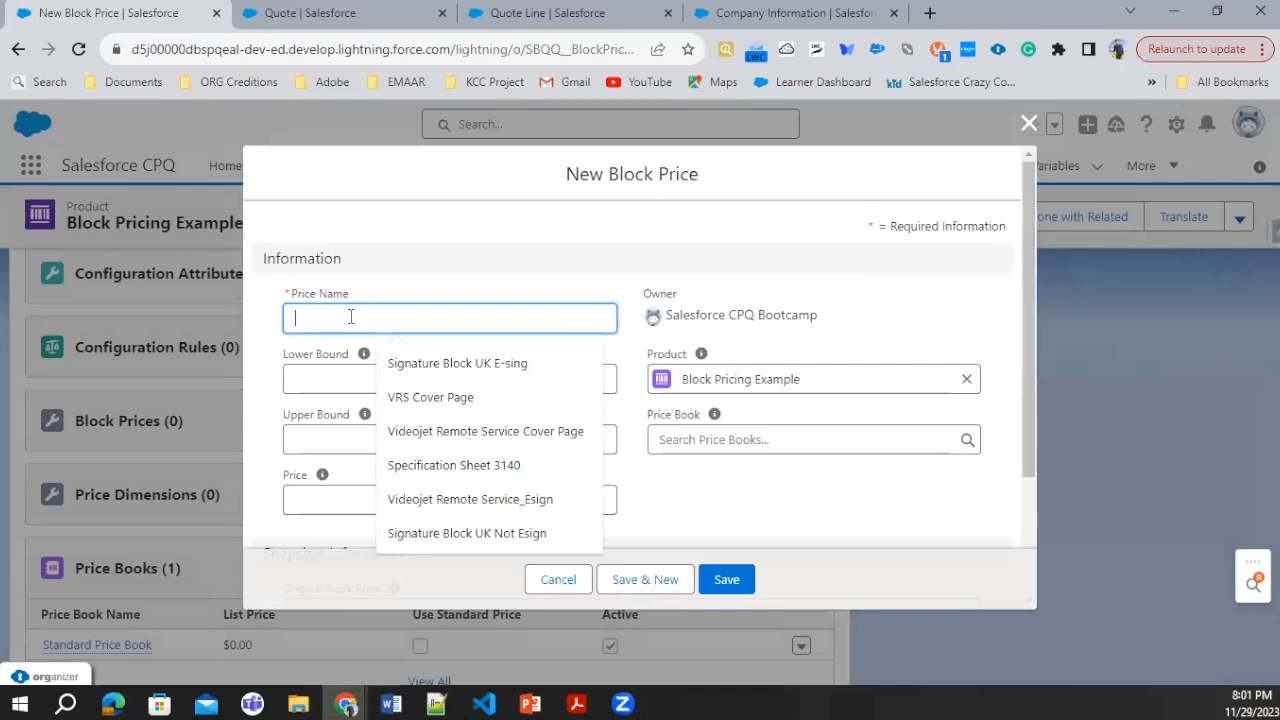
pyautogui.write('Block 1 - 1 to ')
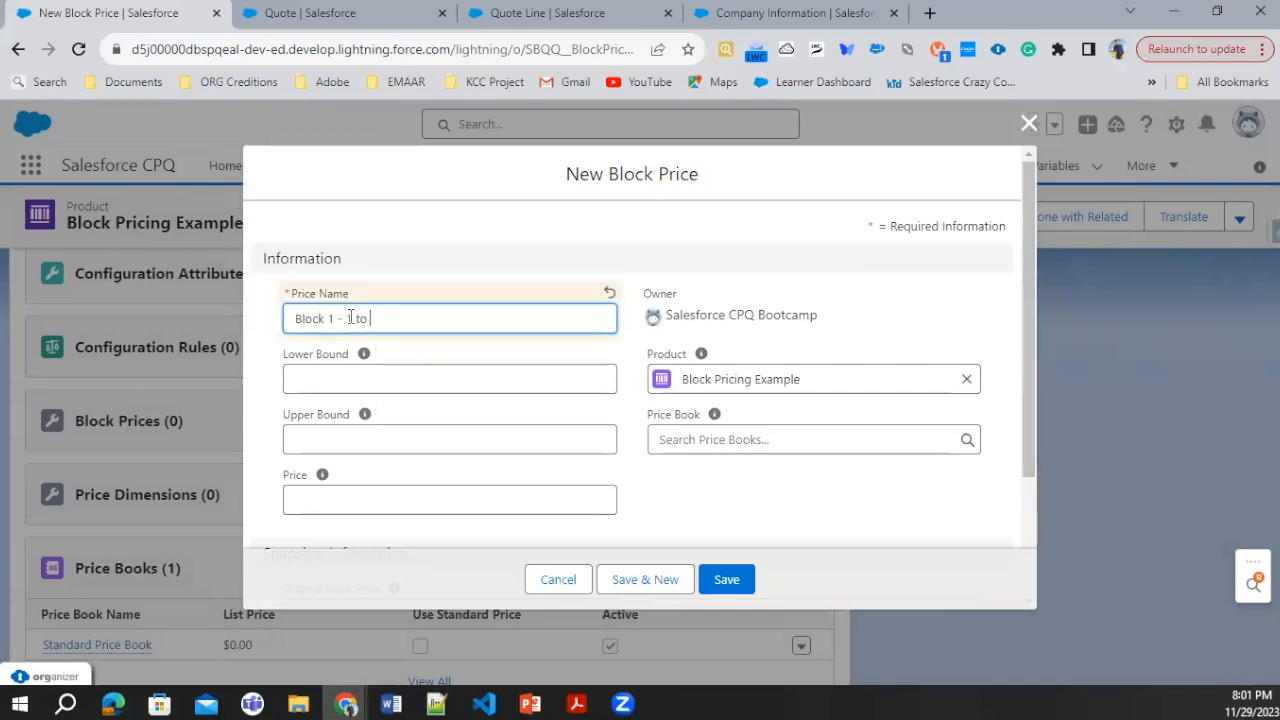
pyautogui.write('50')
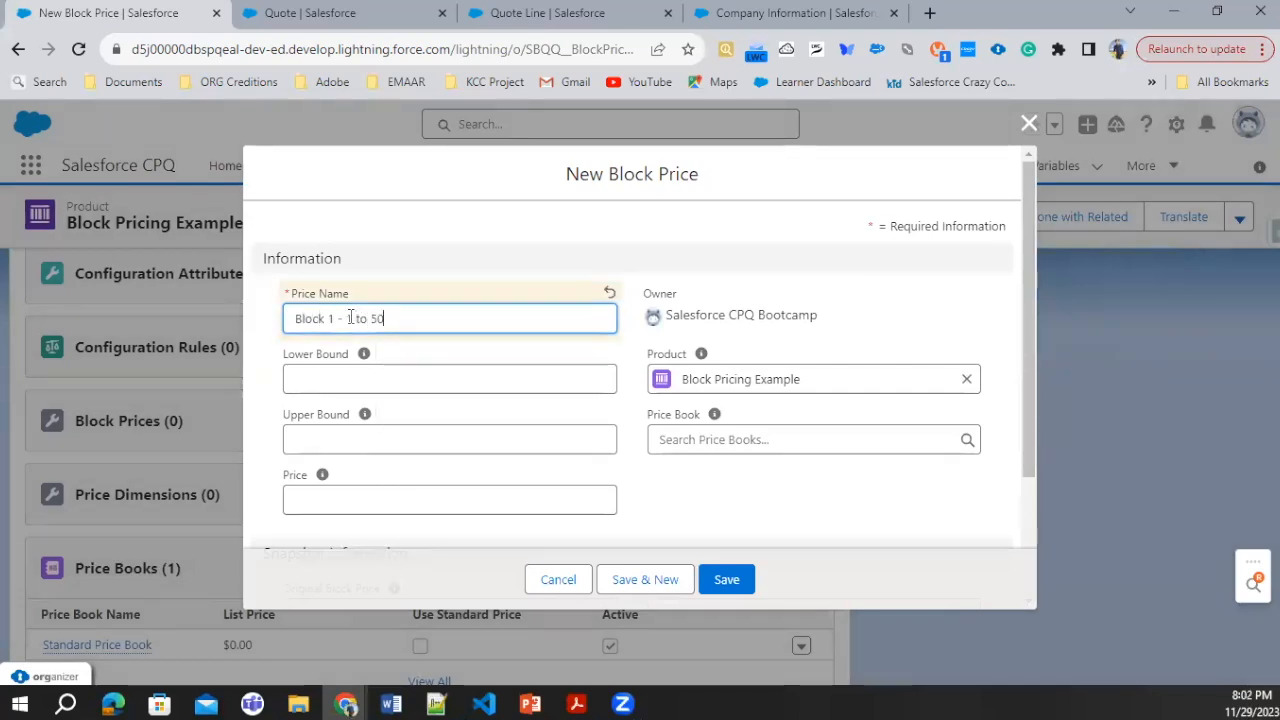
pyautogui.click(348, 380)
pyautogui.write('1')
pyautogui.click(311, 428)
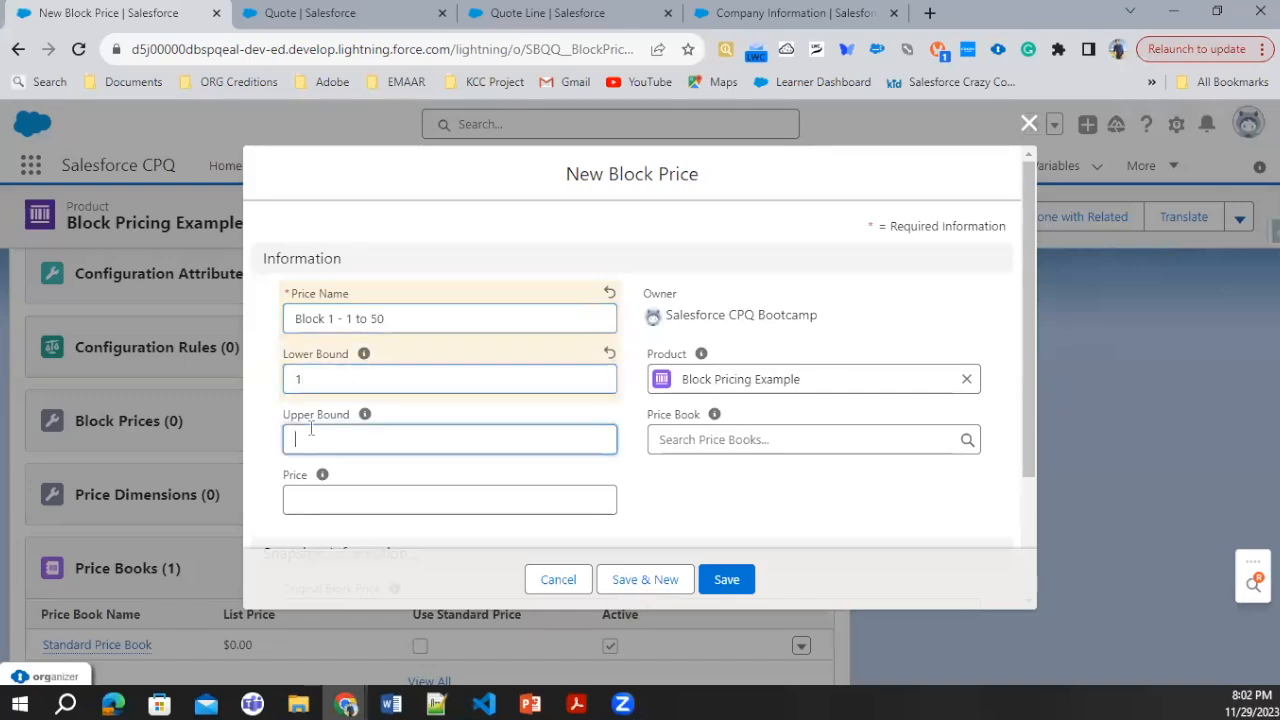
pyautogui.write('51')
# Step: Set the block's price to 25, assign it to the Standard Price Book and save it
pyautogui.click(369, 505)
pyautogui.write('25')
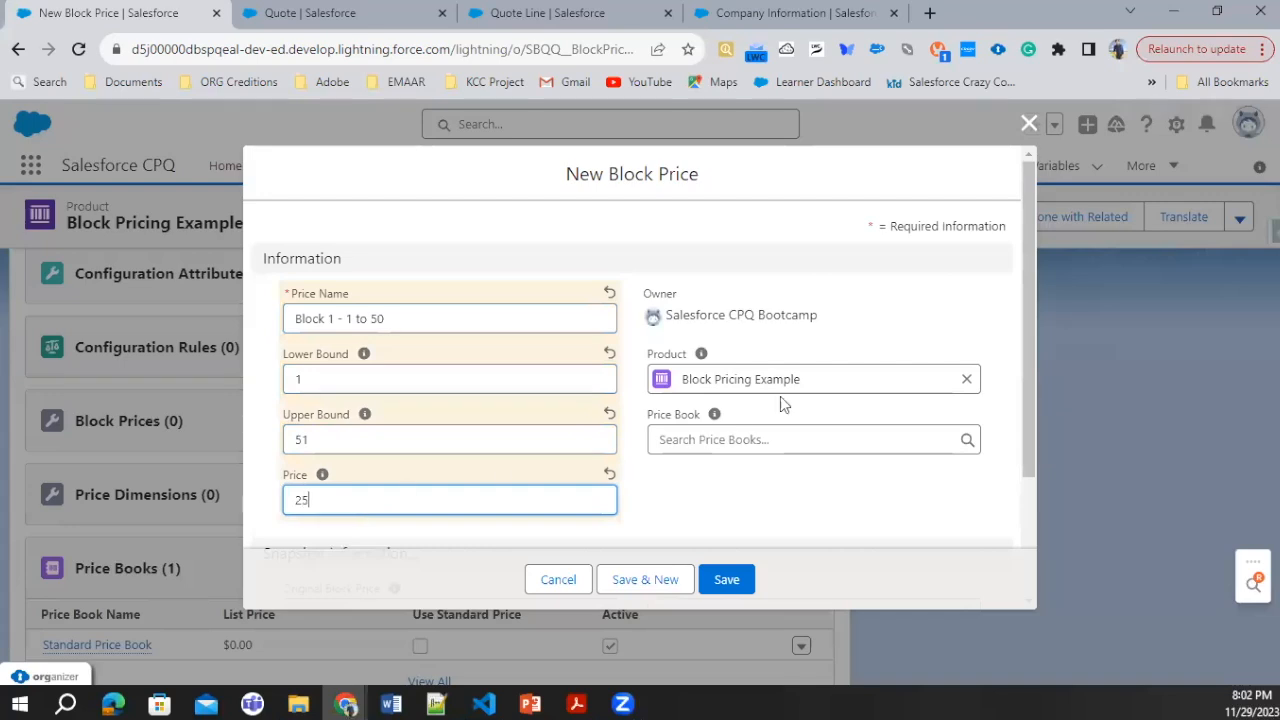
pyautogui.click(702, 447)
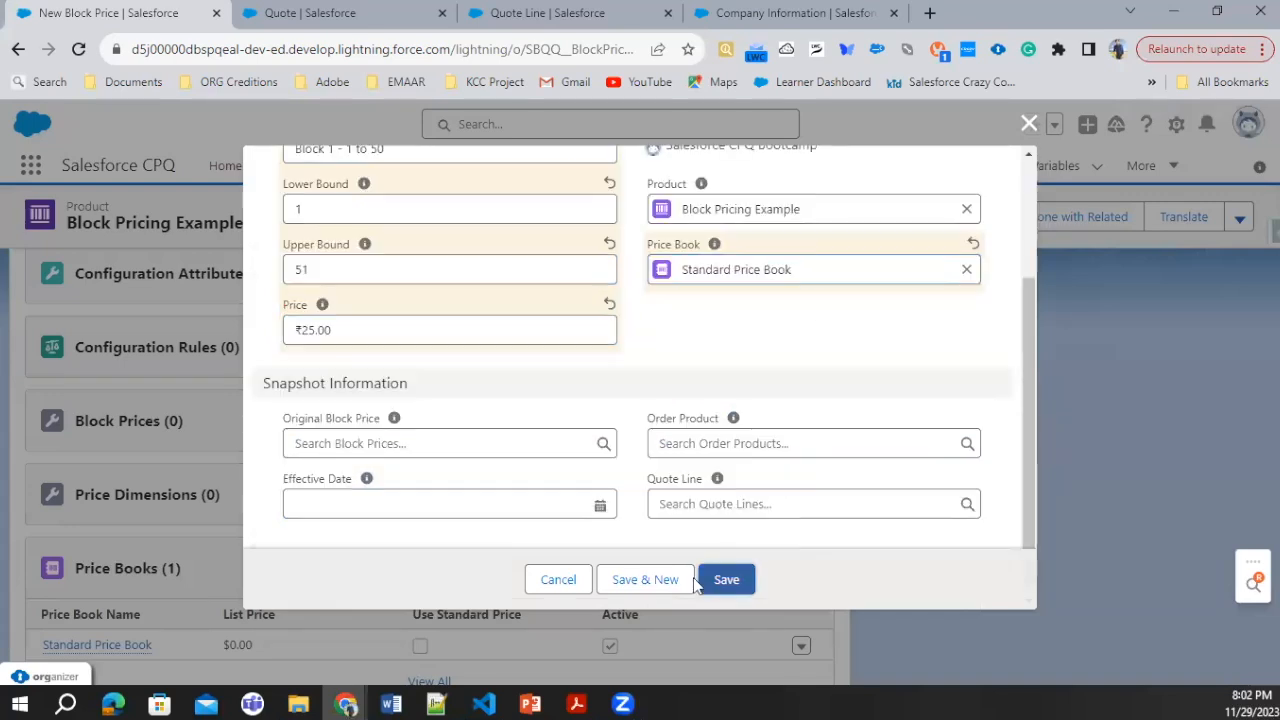
pyautogui.click(706, 582)
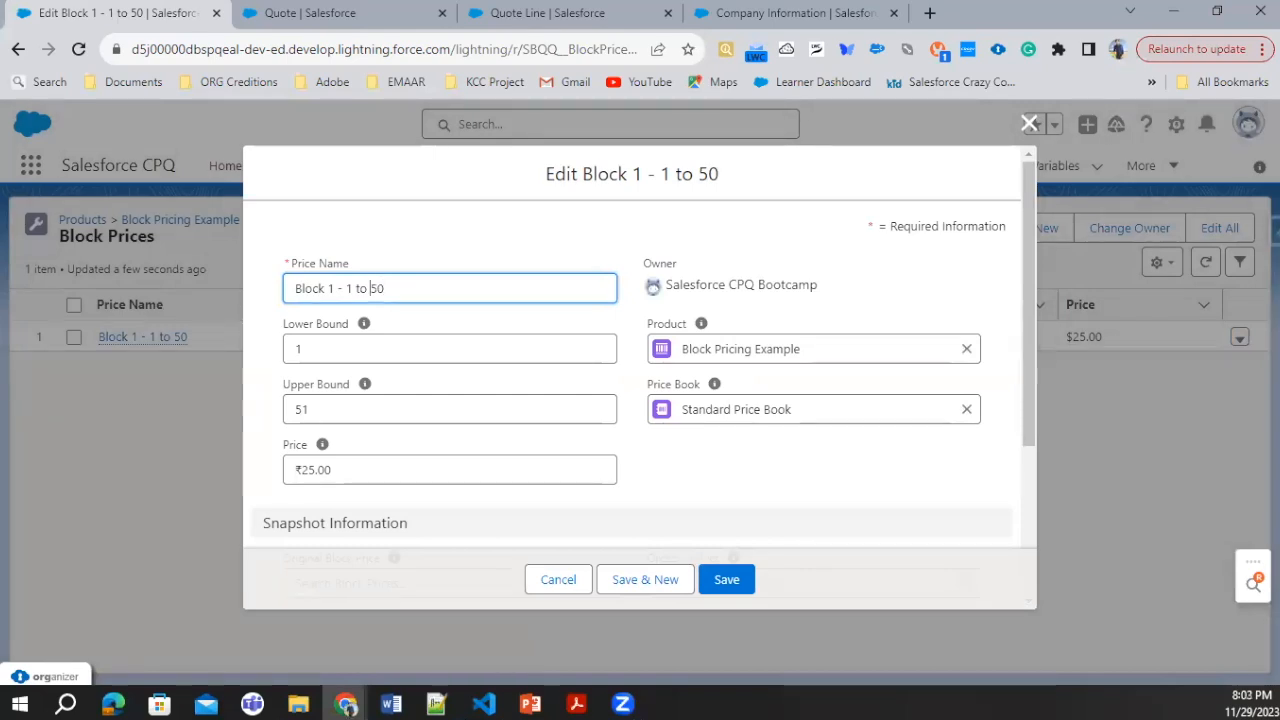
# Step: Change the name of the existing block price to "Block 1 - 50to 100"
pyautogui.press('BackSpace')
pyautogui.press('BackSpace')
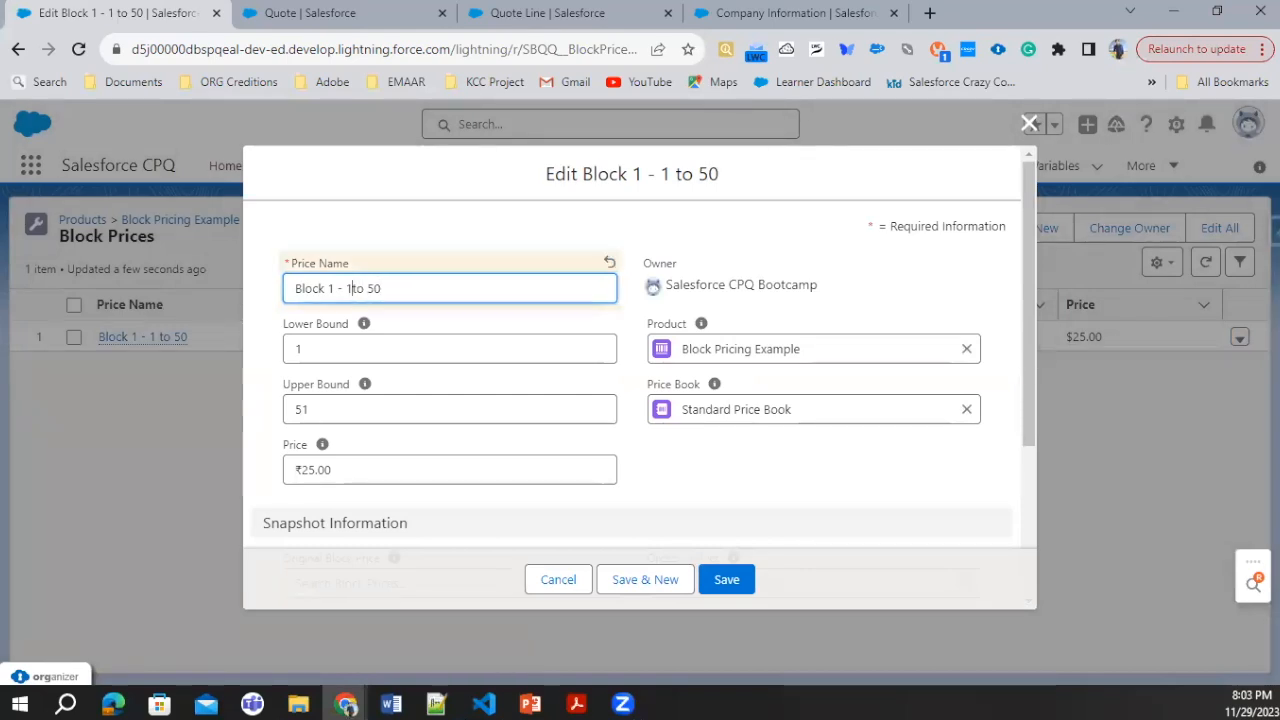
pyautogui.write('50')
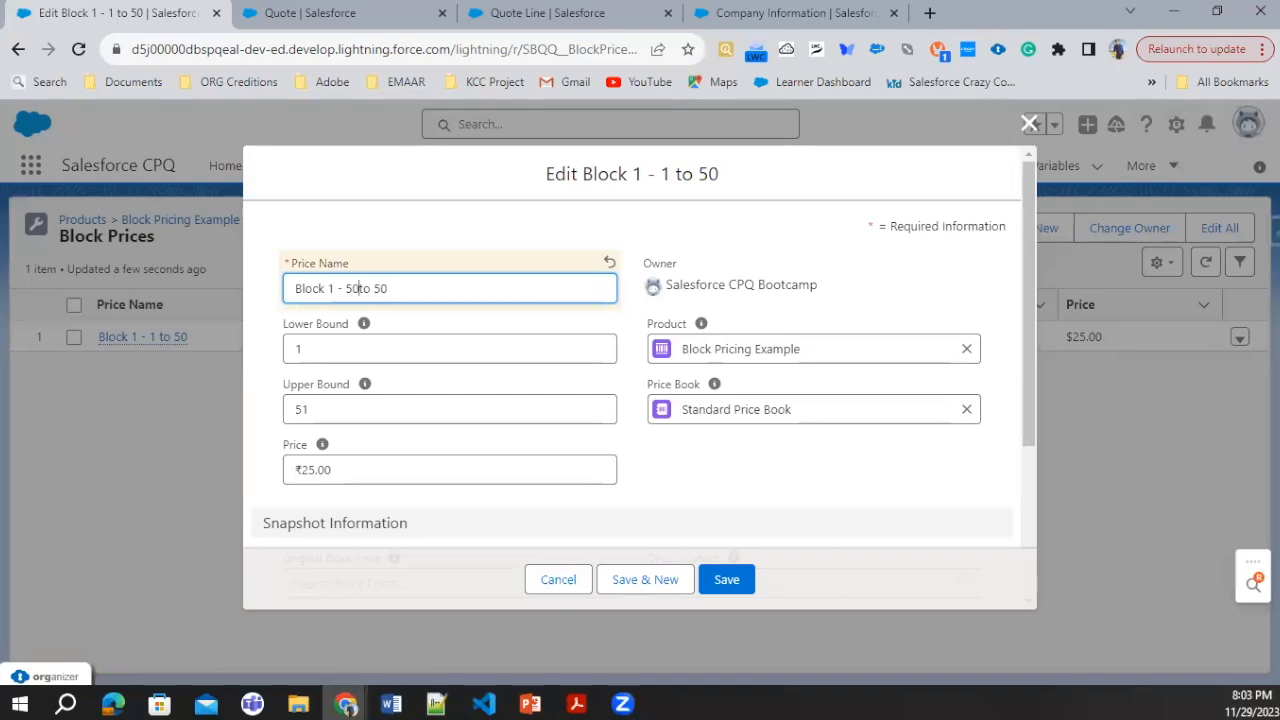
pyautogui.press('End')
pyautogui.press('BackSpace')
pyautogui.press('BackSpace')
pyautogui.write('100')
# Step: Set the block's lower bound to 51, upper bound to 101 and price to 50, saving it and starting another block price
pyautogui.click(297, 350)
pyautogui.write('5')
pyautogui.press('Tab')
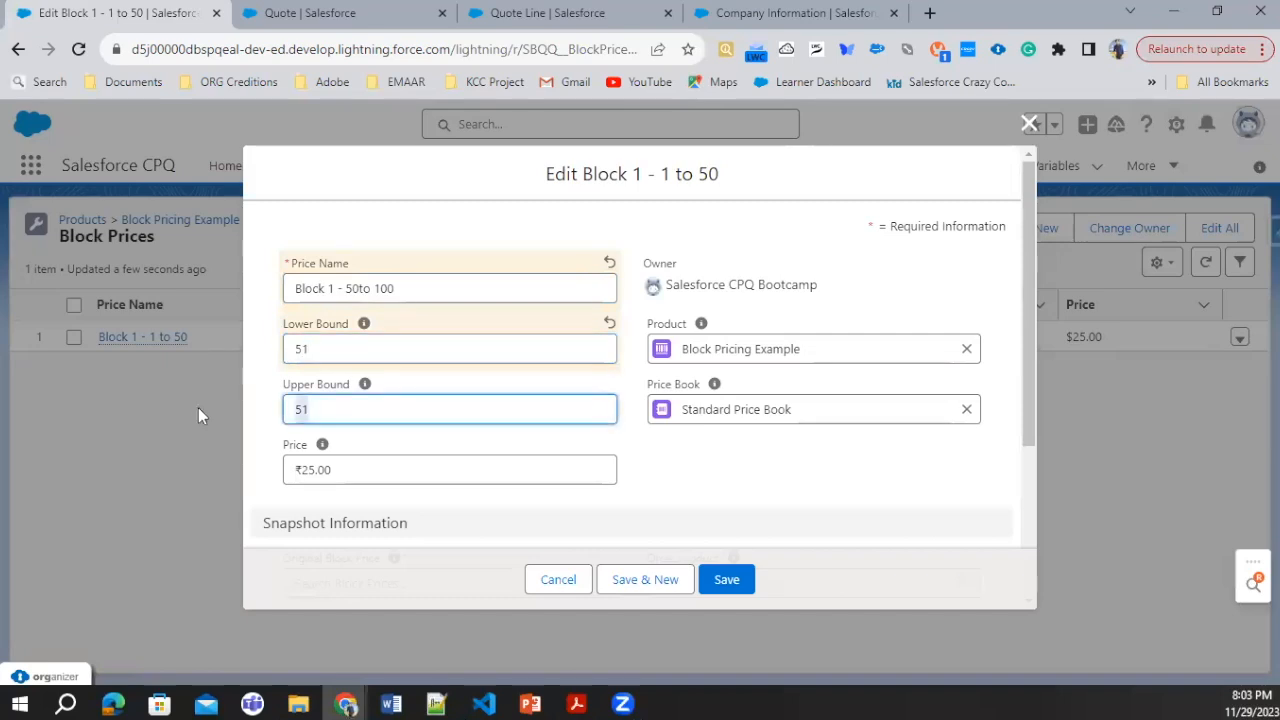
pyautogui.write('101')
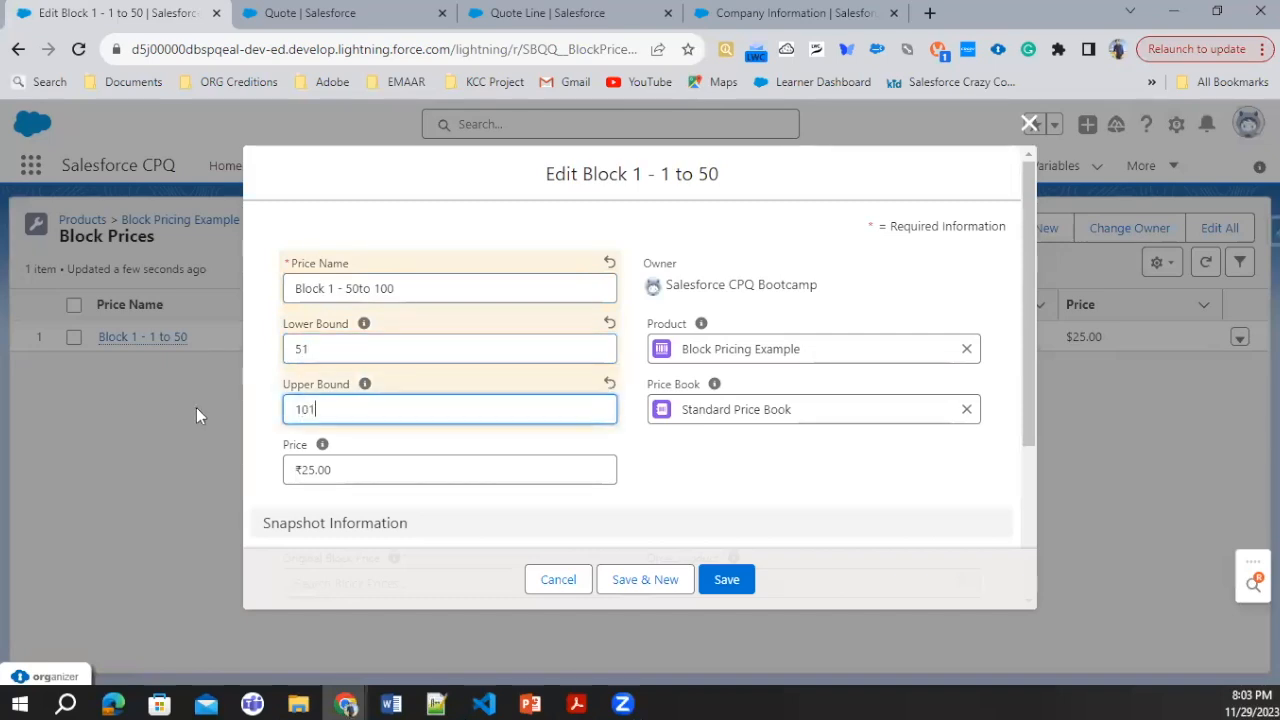
pyautogui.press('Tab')
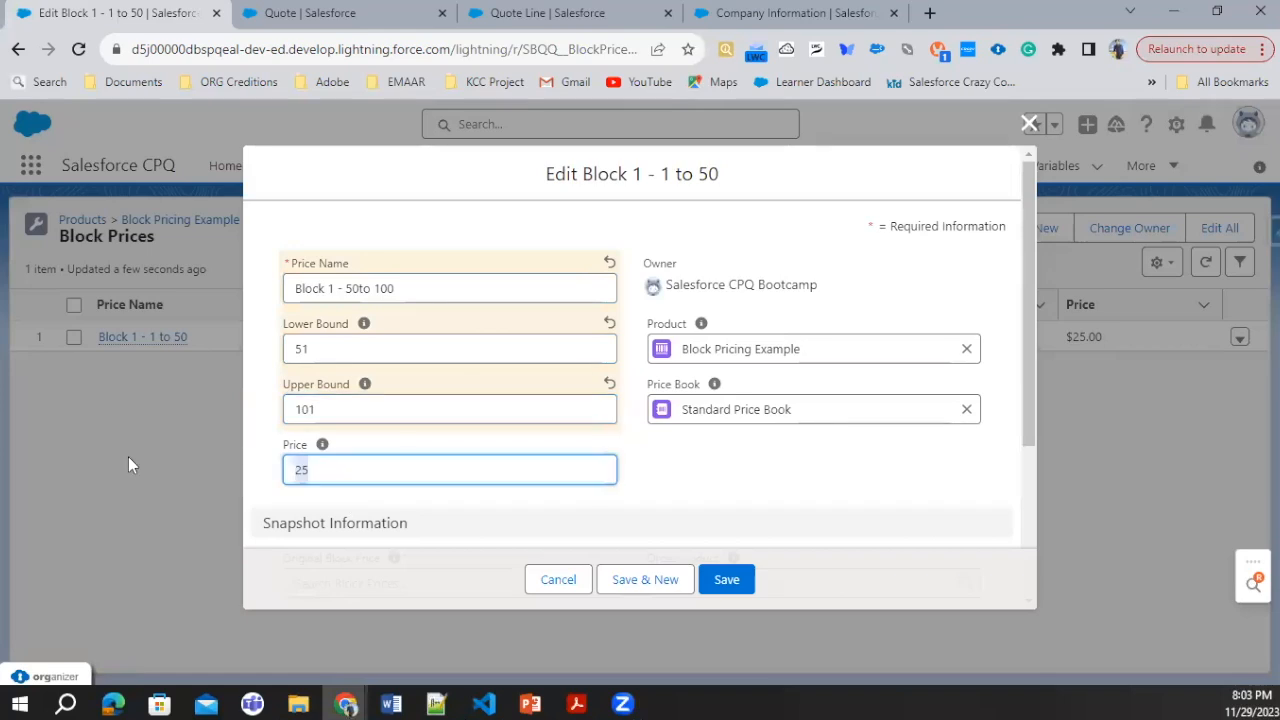
pyautogui.press('BackSpace')
pyautogui.write('50')
pyautogui.click(645, 579)
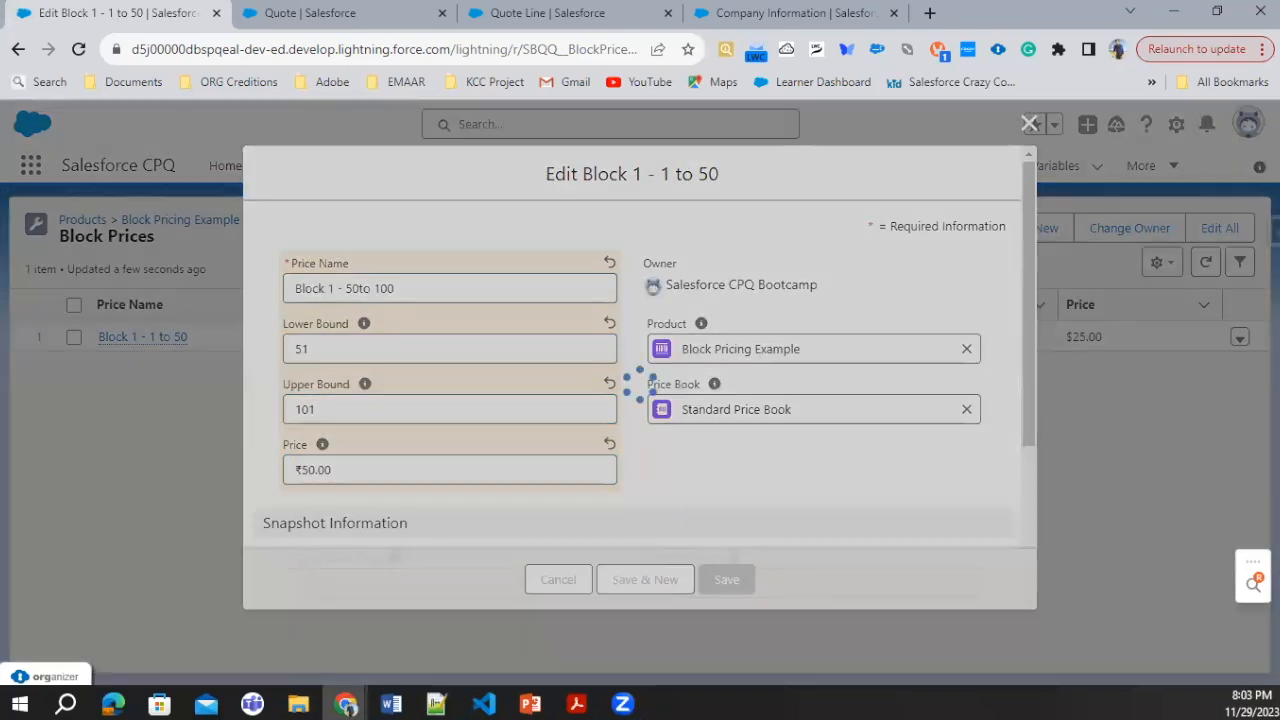
# Step: Name the new block price "Block 2 - 1 to 50"
pyautogui.click(396, 321)
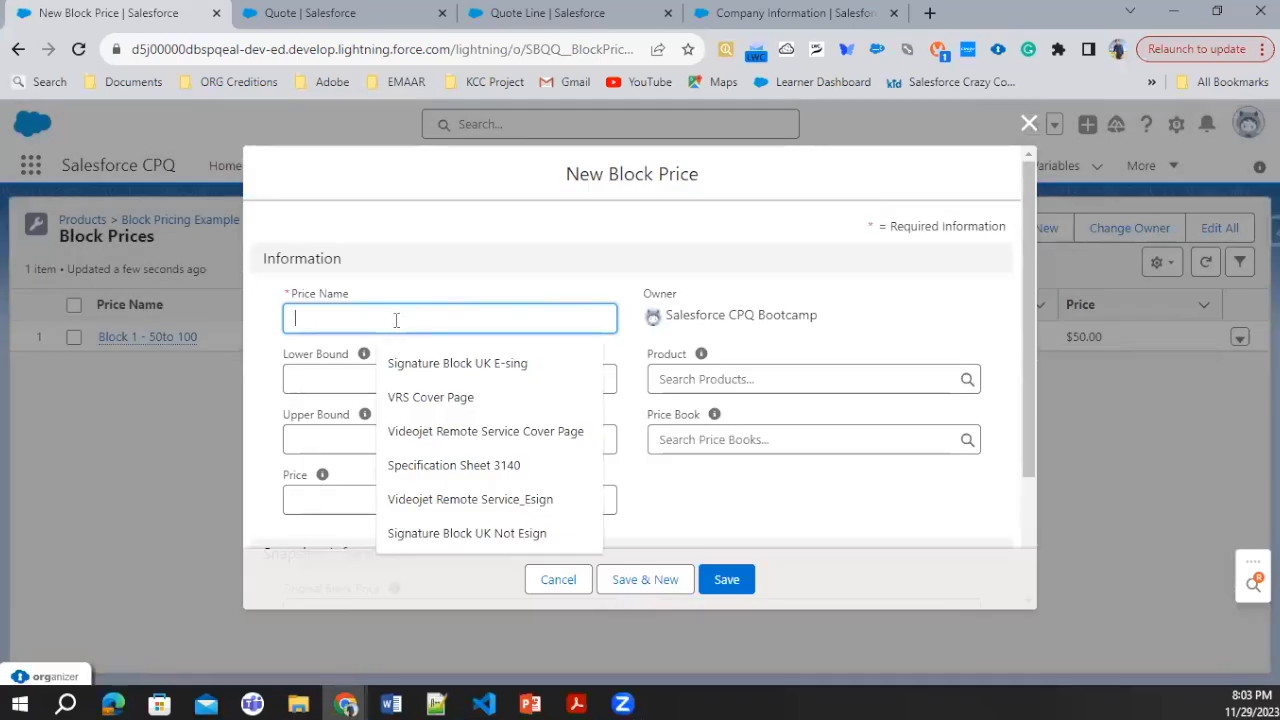
pyautogui.write('Block 2 1')
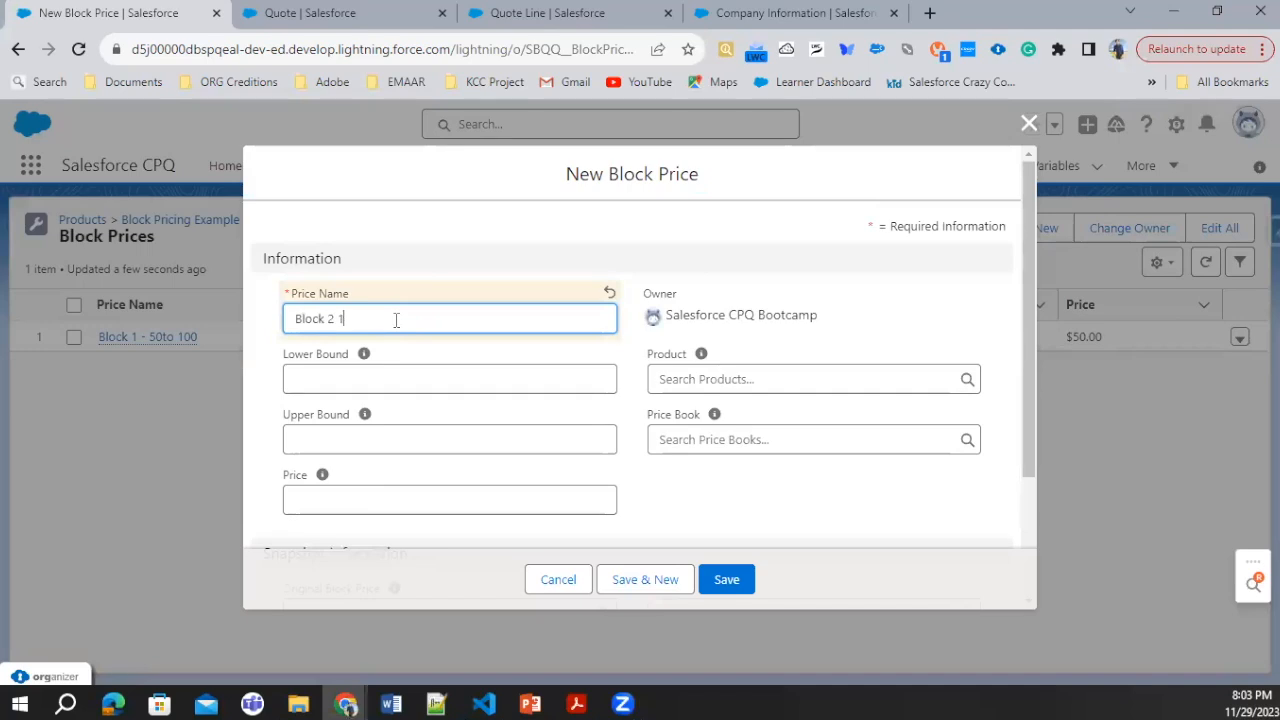
pyautogui.write('-')
pyautogui.press('BackSpace')
pyautogui.press('BackSpace')
pyautogui.write('- 1')
pyautogui.write(' 50')
pyautogui.press('BackSpace')
pyautogui.press('BackSpace')
pyautogui.write('to 5')
# Step: Set the new block price's lower bound to 1 and upper bound to 51
pyautogui.click(355, 379)
pyautogui.write('1')
pyautogui.click(375, 439)
pyautogui.write('51')
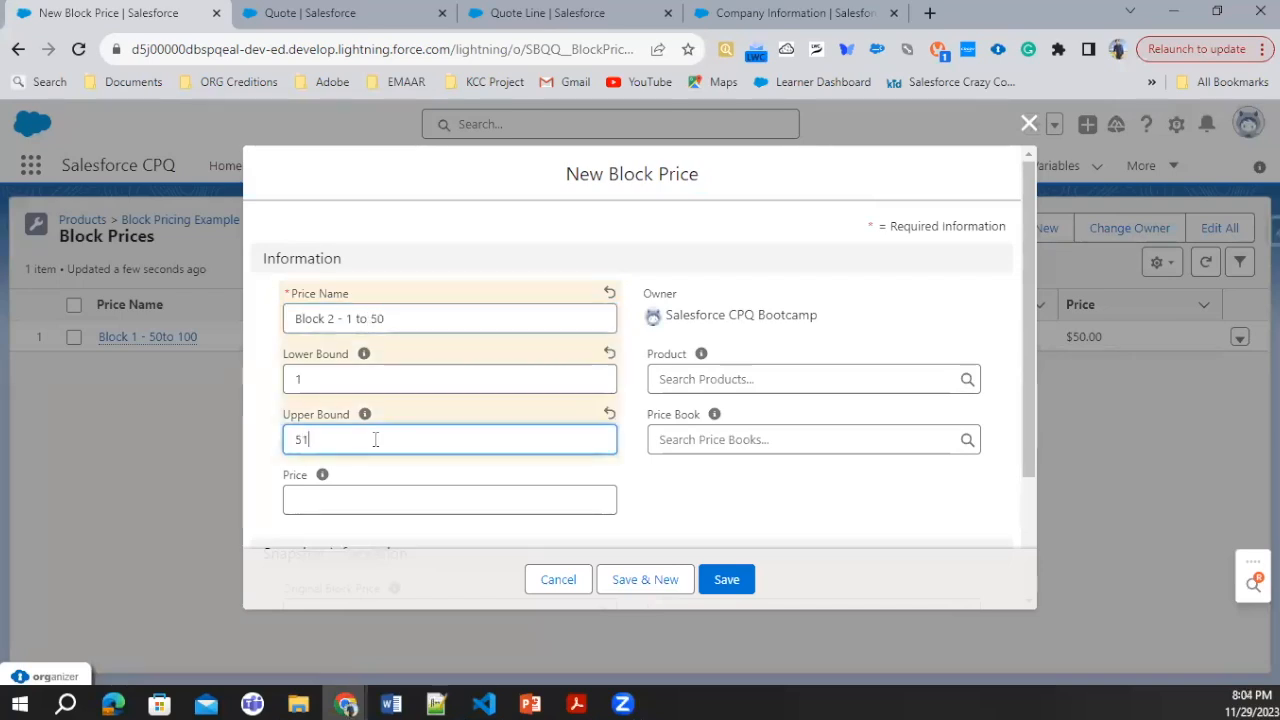
# Step: Set the block's price to 25, assign Block Pricing Example and the Standard Price Book, and save it, starting another block price
pyautogui.click(324, 505)
pyautogui.write('25')
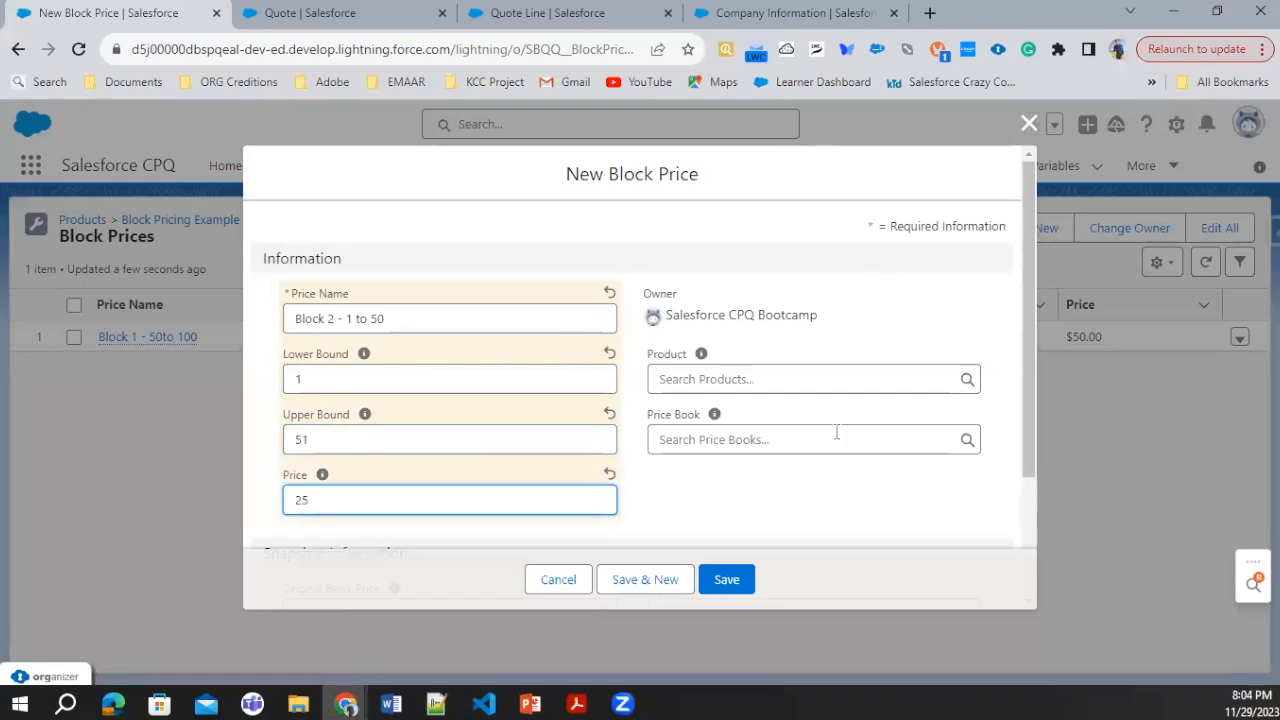
pyautogui.click(816, 379)
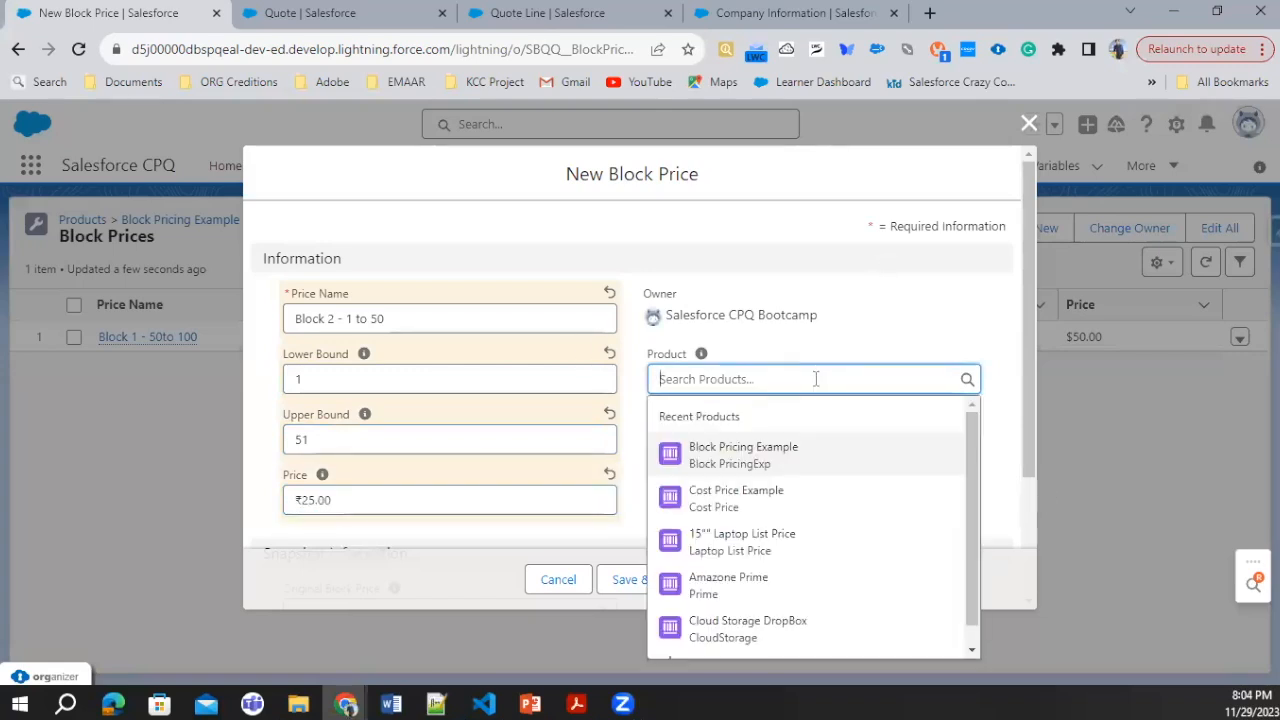
pyautogui.click(806, 446)
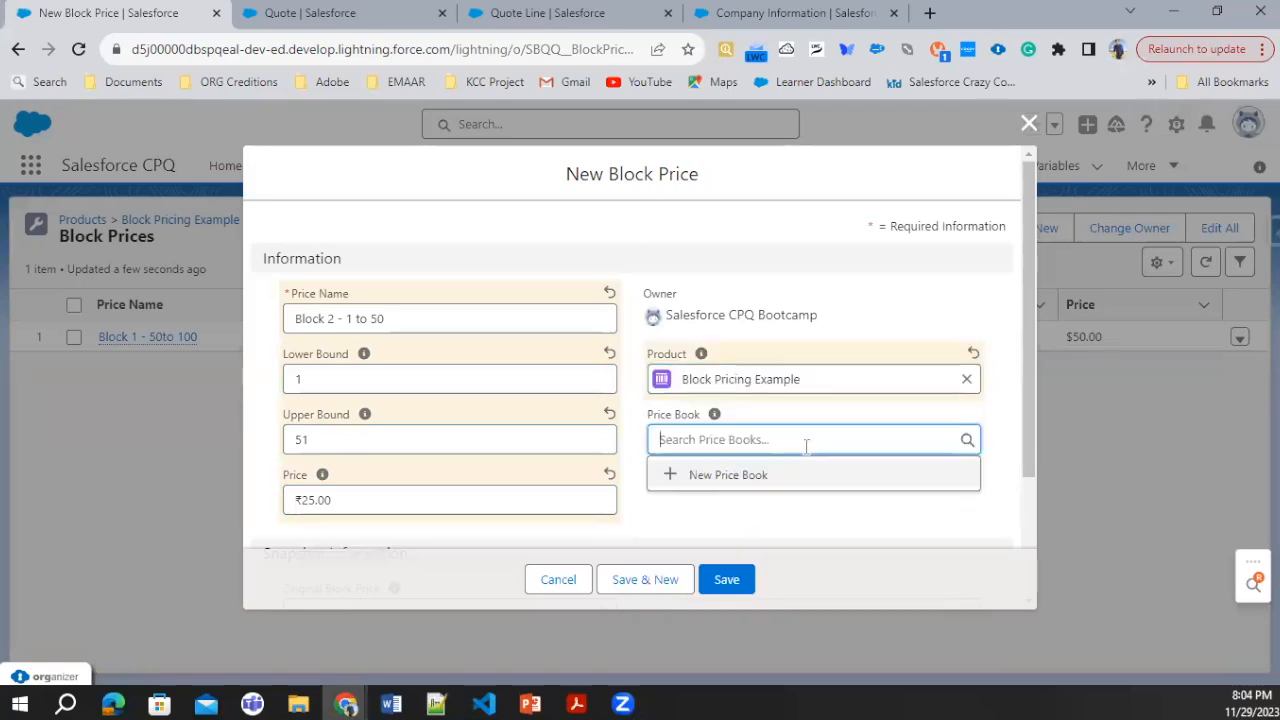
pyautogui.write('S')
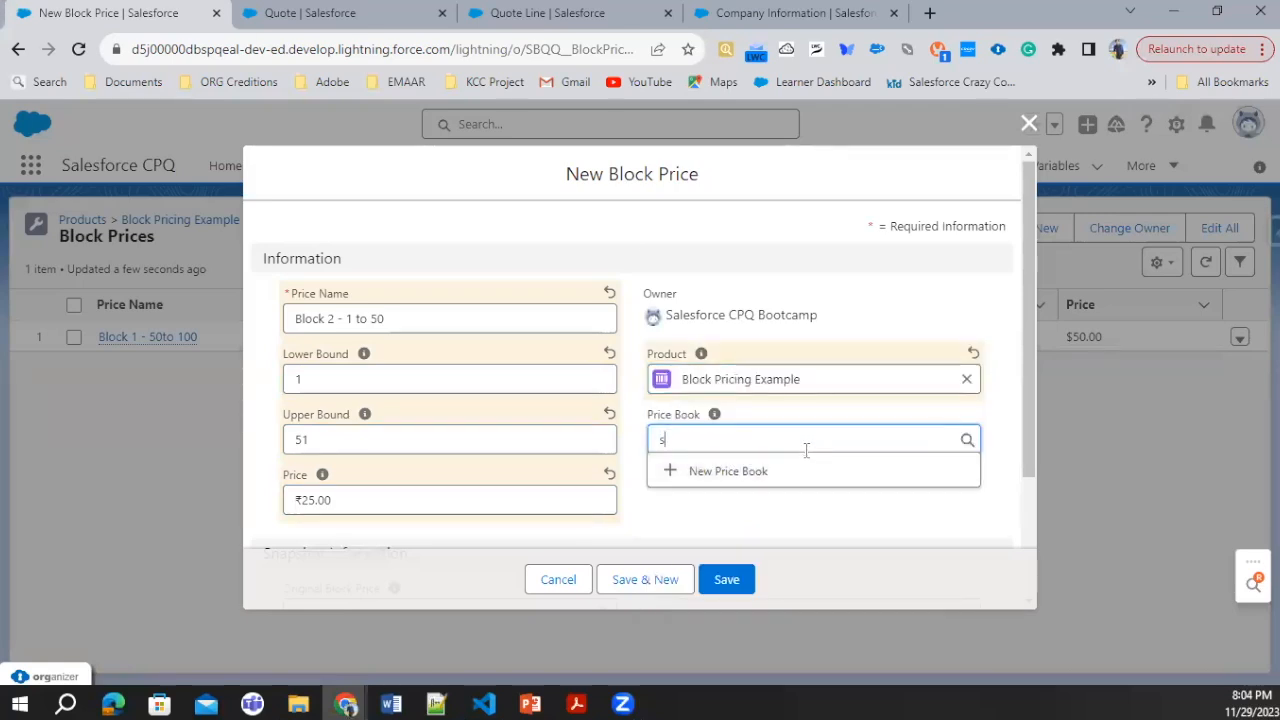
# Step: Name the new block price "Block 3 - 100 to 150"
pyautogui.write('B')
pyautogui.write('lock ')
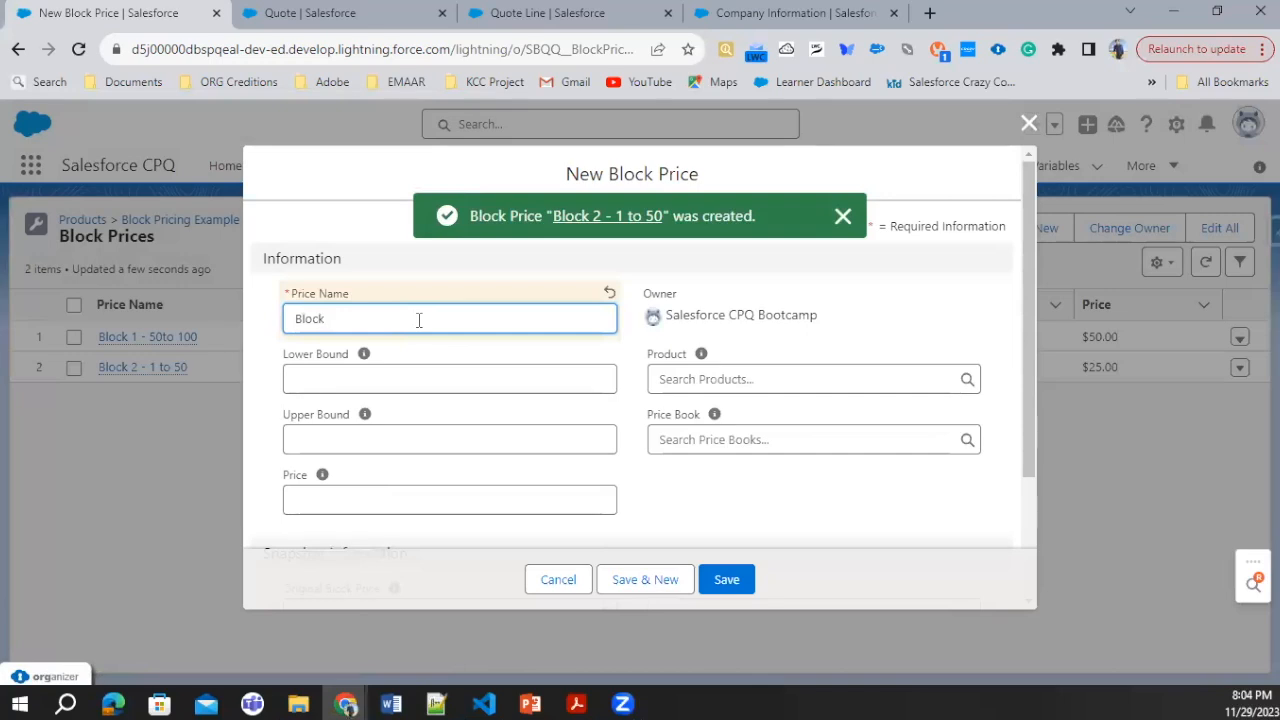
pyautogui.write('3 - ')
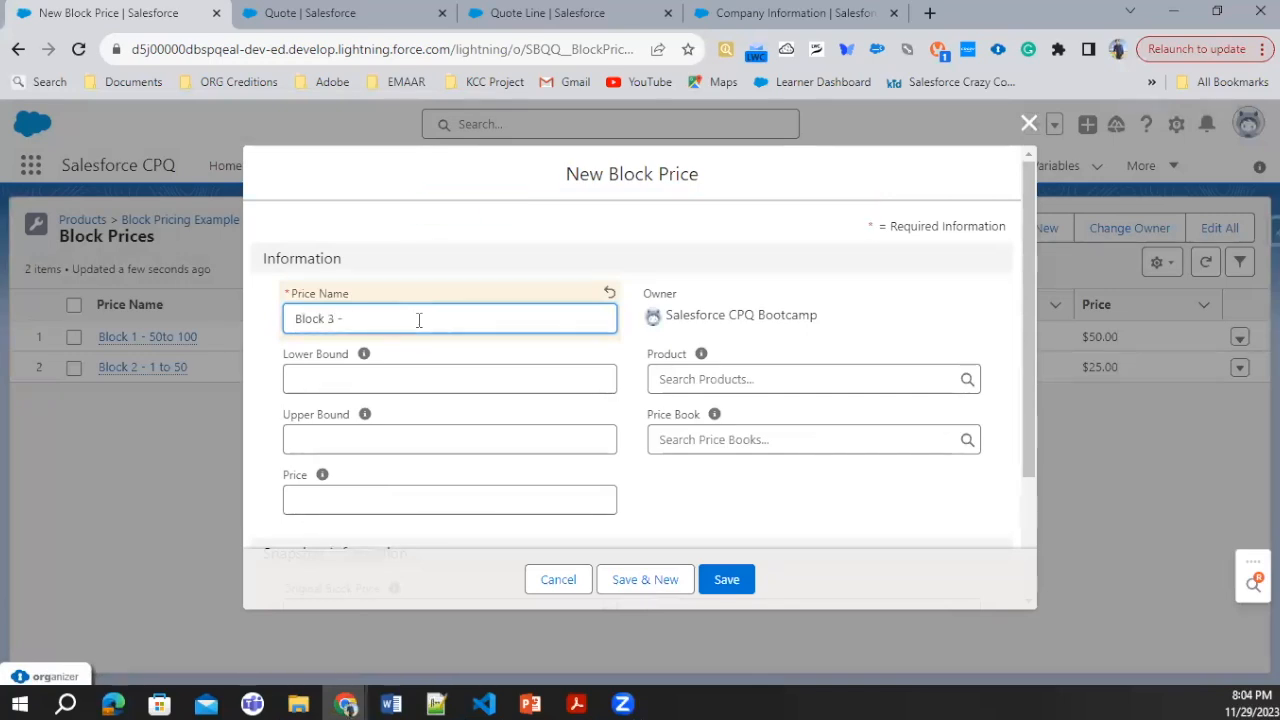
pyautogui.write('100 to 150')
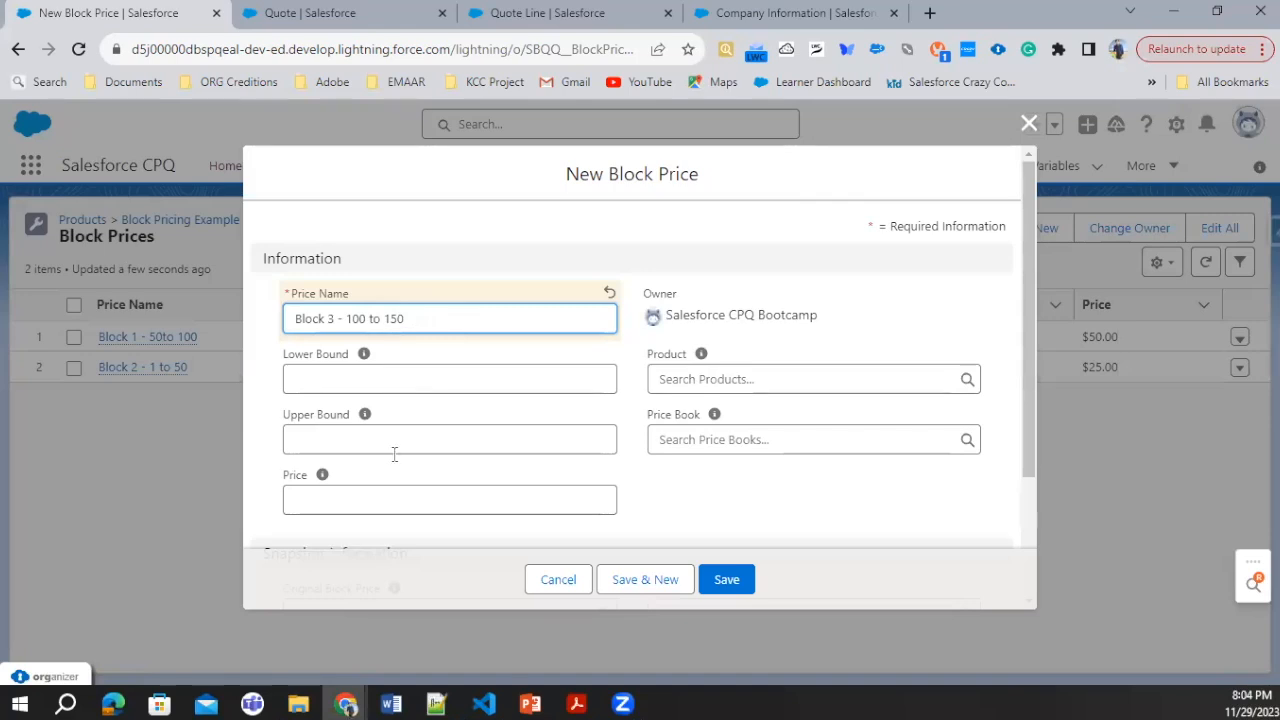
# Step: Set the third block's lower bound to 150, upper bound to 151 and price to 100
pyautogui.click(404, 388)
pyautogui.write('150')
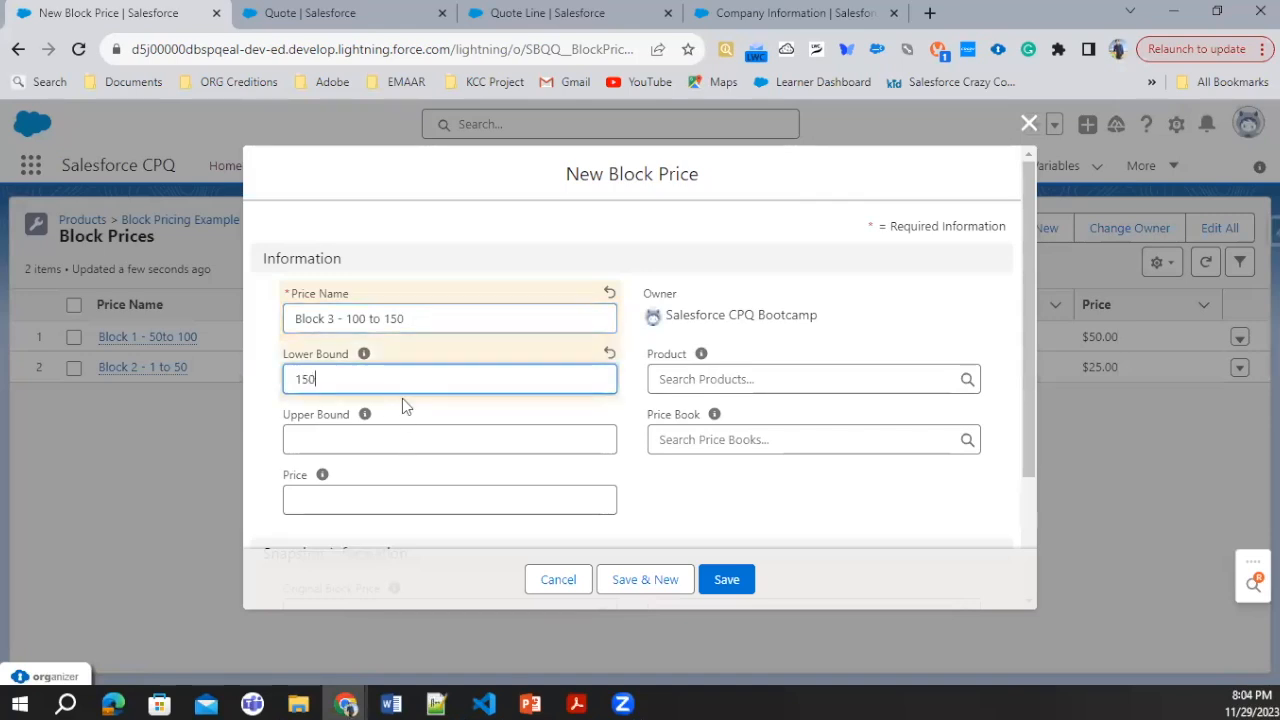
pyautogui.click(388, 436)
pyautogui.write('151')
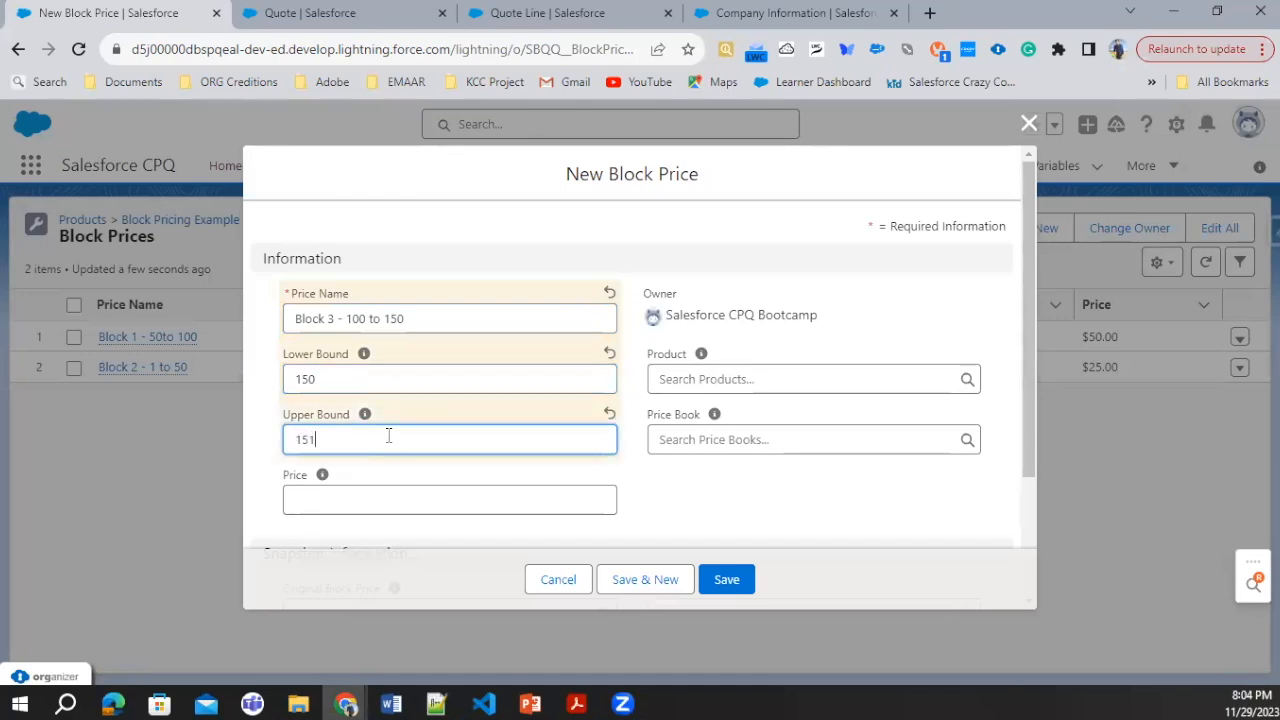
pyautogui.click(440, 499)
pyautogui.write('1')
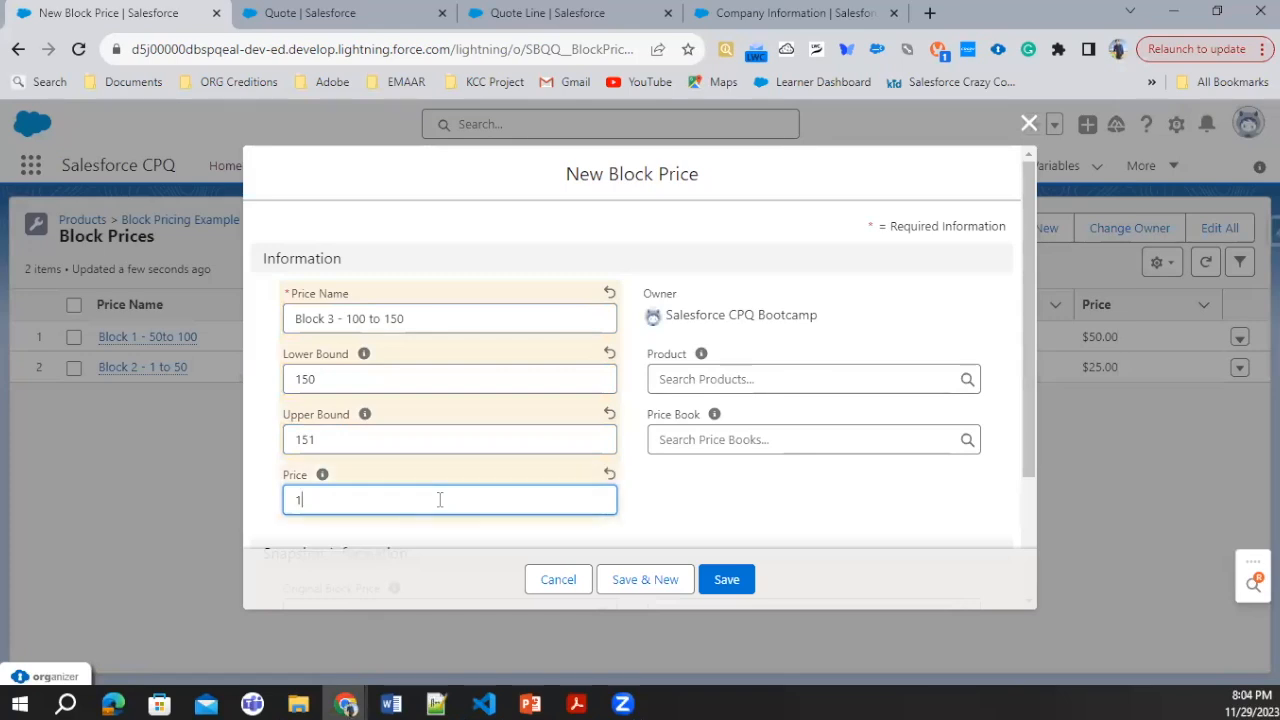
pyautogui.write('00')
# Step: Assign the third block to Block Pricing Example and the Standard Price Book, and try to save it
pyautogui.click(769, 382)
pyautogui.click(743, 450)
pyautogui.click(735, 442)
pyautogui.write('s')
pyautogui.click(735, 508)
pyautogui.click(726, 588)
# Step: Correct the third block's lower bound to 101 and save the block price
pyautogui.click(334, 383)
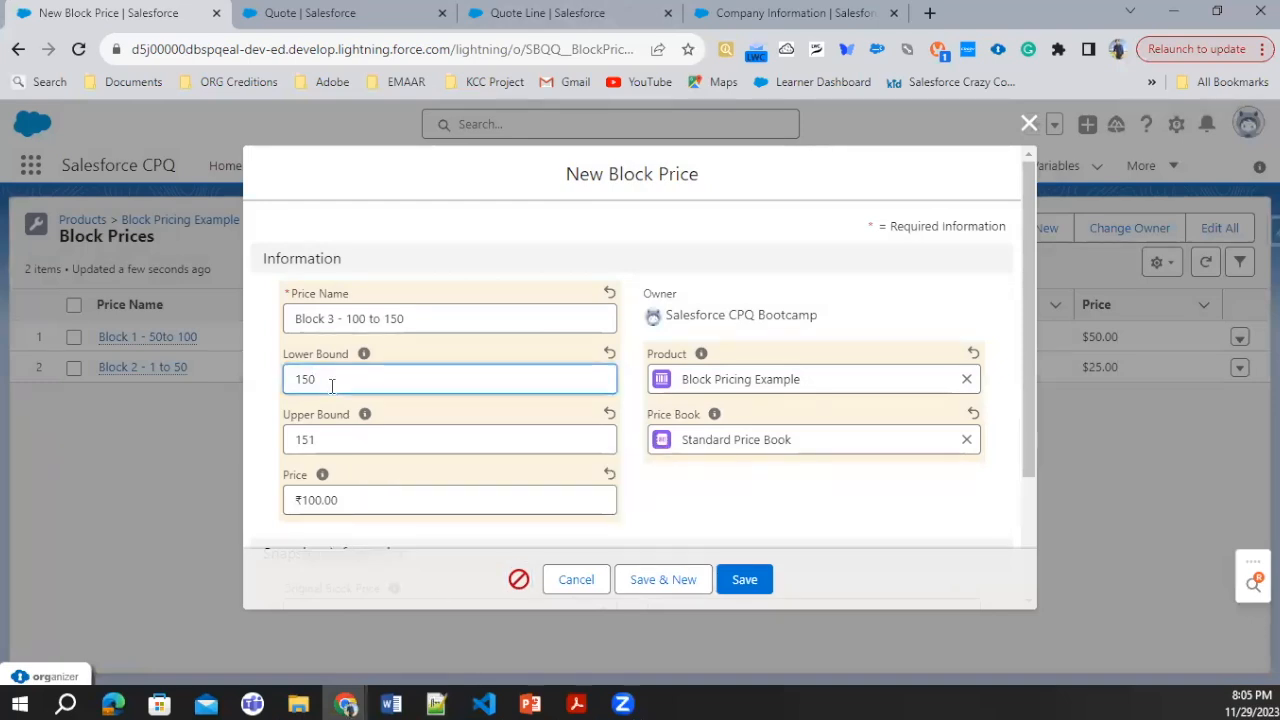
pyautogui.write('100')
pyautogui.click(318, 441)
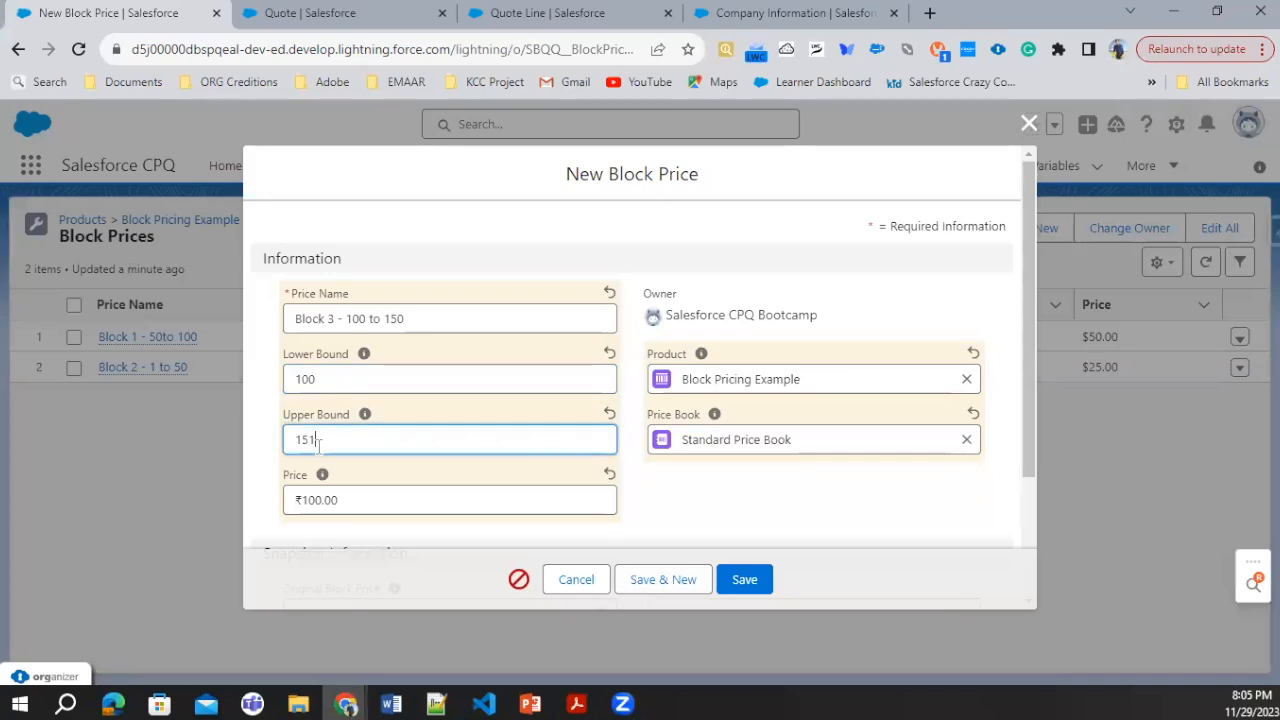
pyautogui.click(745, 580)
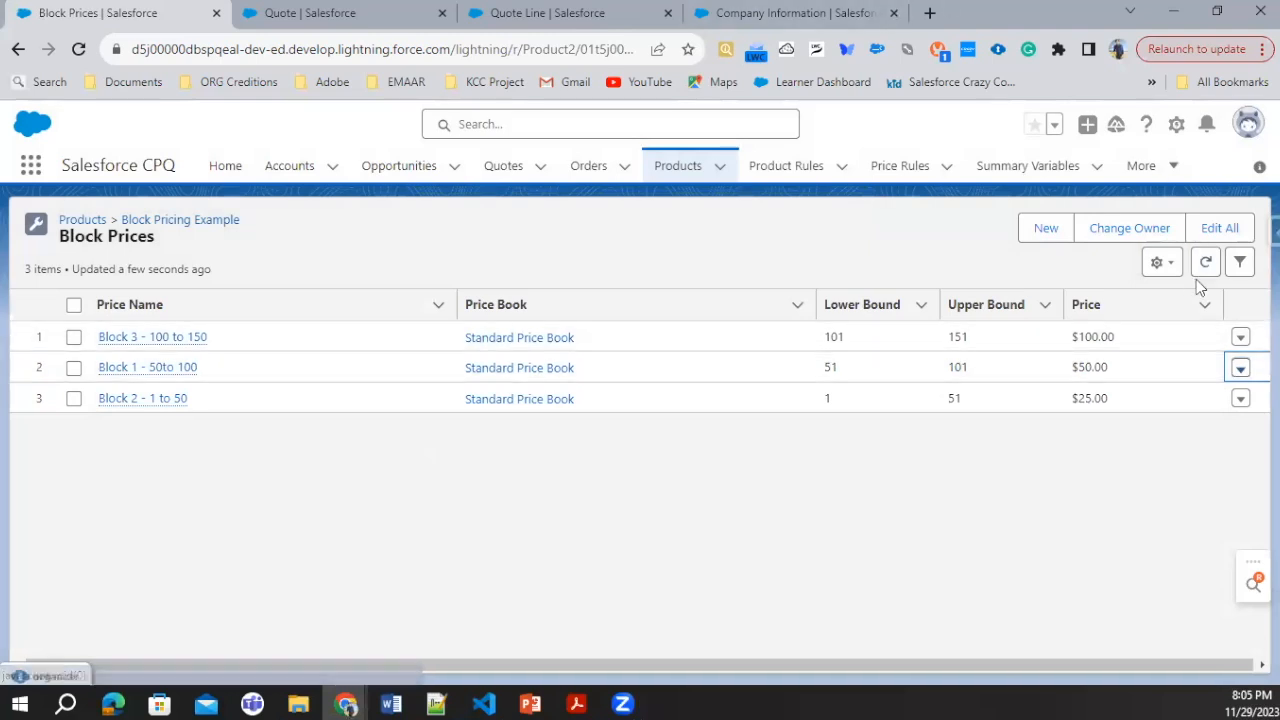
# Step: Switch to the open quote, search its product selection for "Block Pri" and add Block Pricing Example to the quote
pyautogui.click(372, 14)
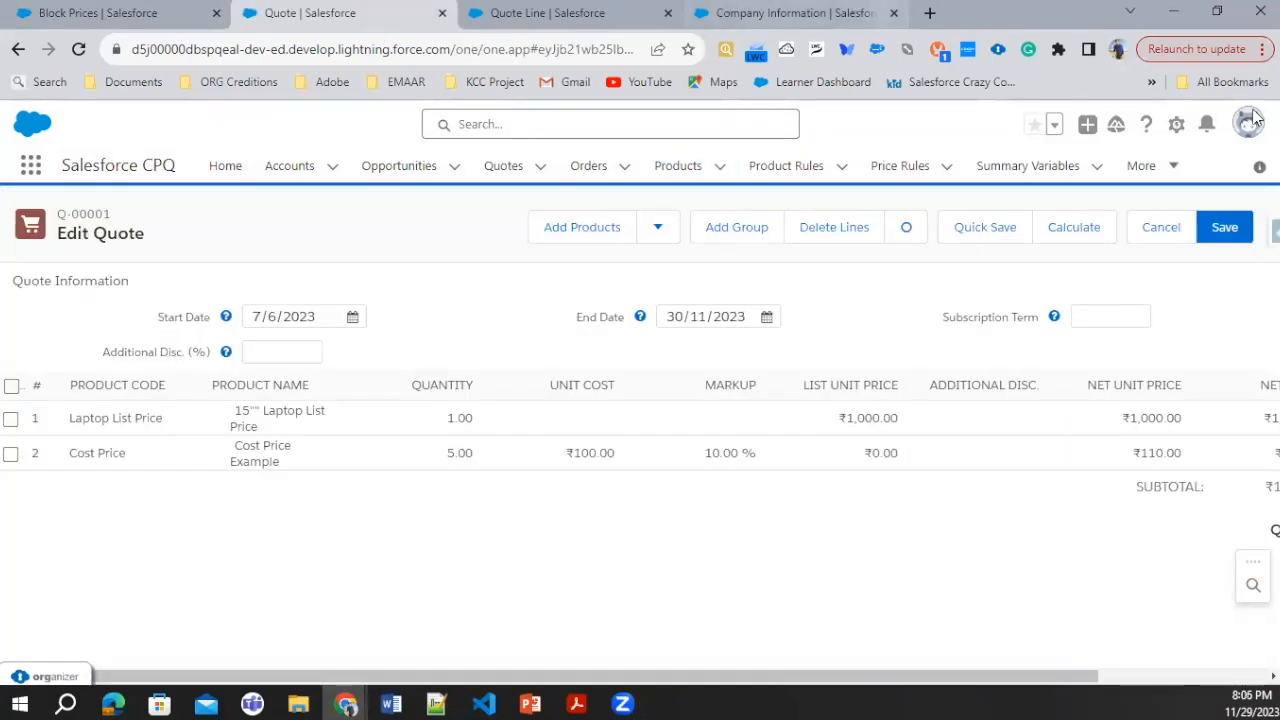
pyautogui.click(615, 231)
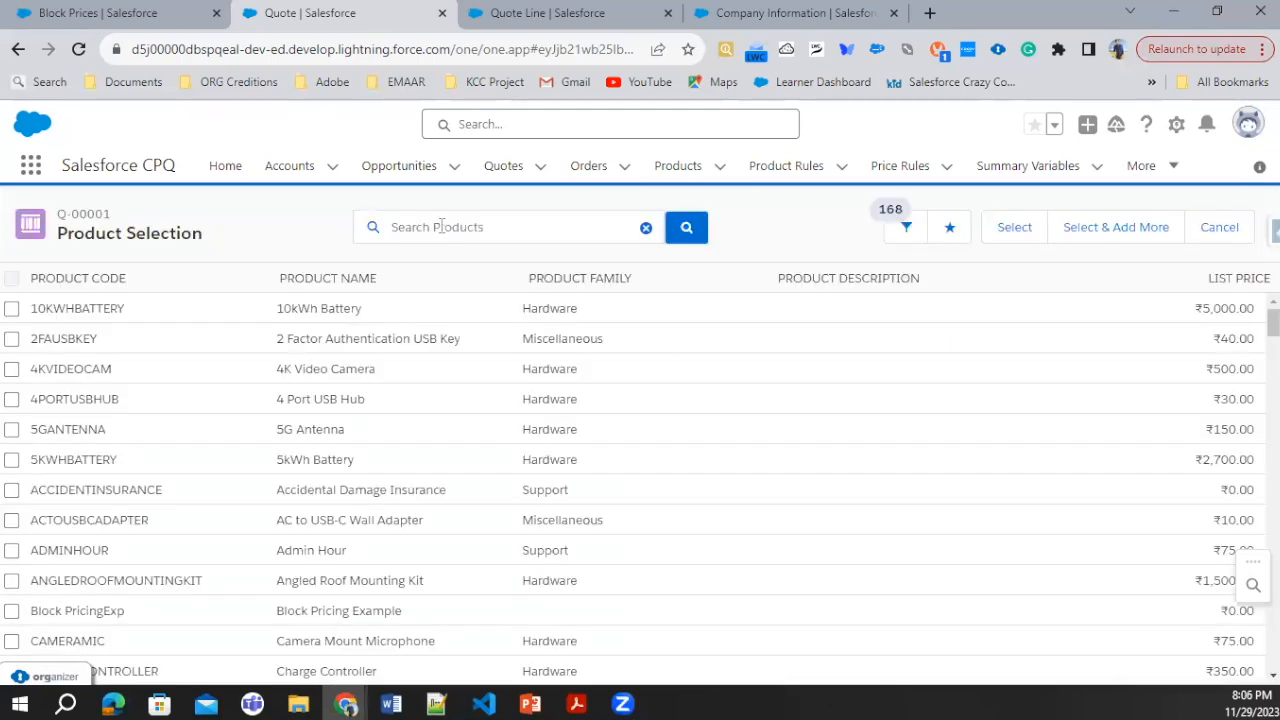
pyautogui.click(443, 226)
pyautogui.write('Bloc')
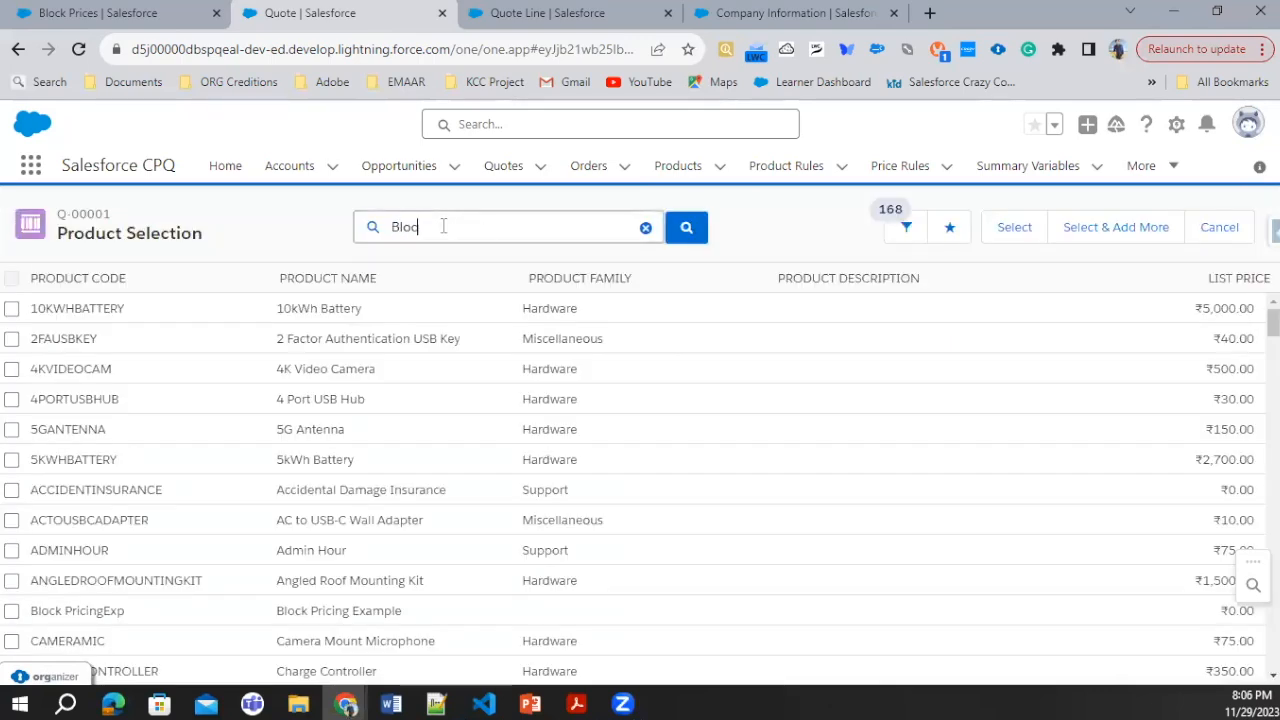
pyautogui.write('k Pri')
pyautogui.press('Return')
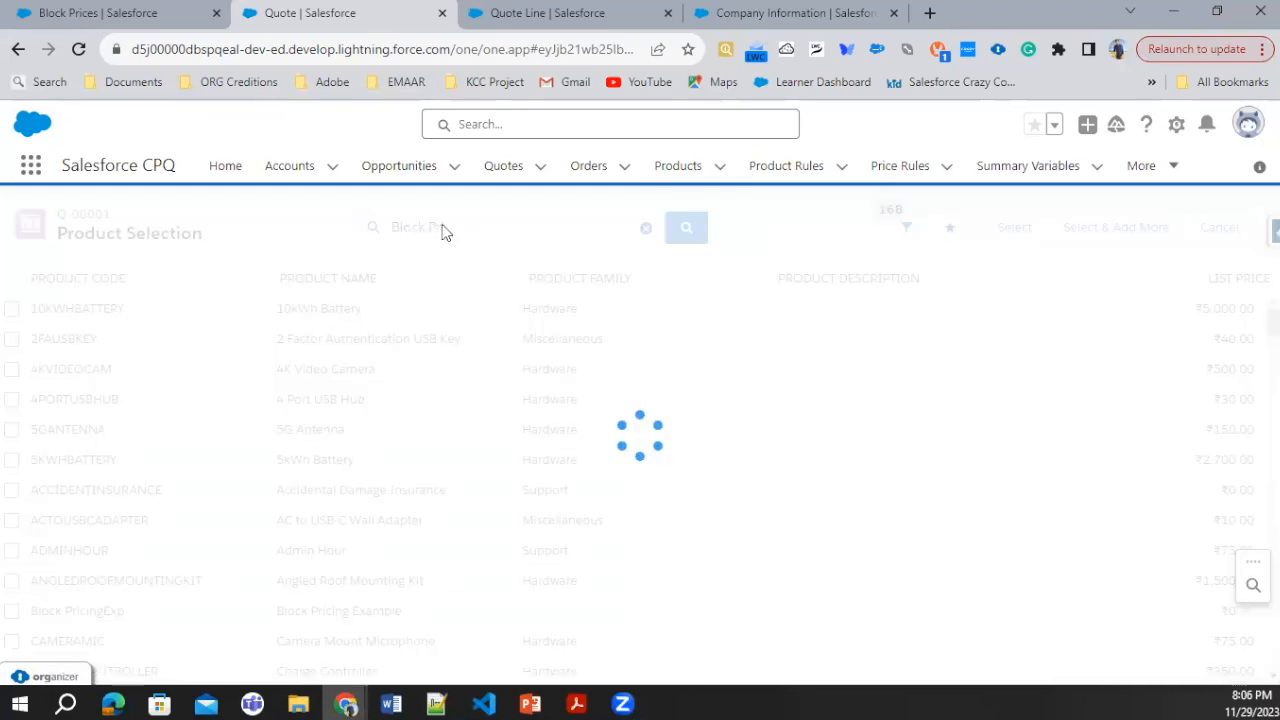
pyautogui.click(11, 308)
pyautogui.click(1014, 228)
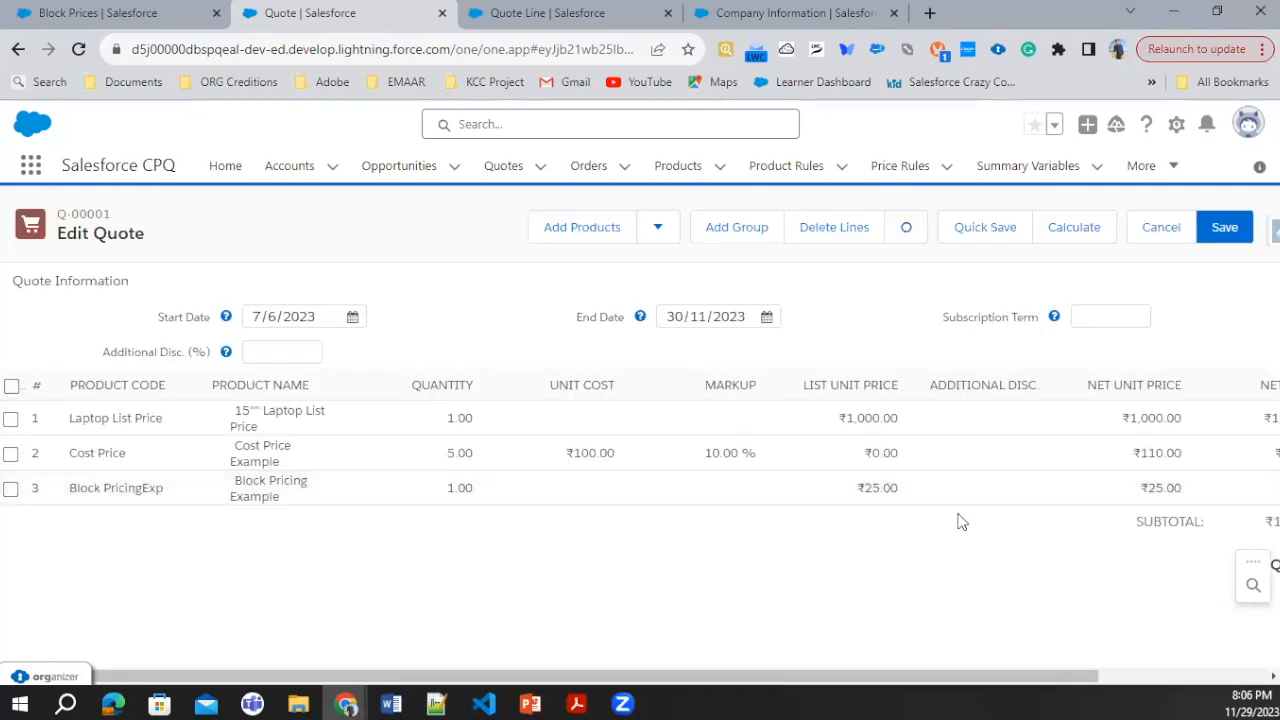
# Step: Set the quantity of the Block Pricing Example quote line to 51 and recalculate the quote
pyautogui.click(434, 498)
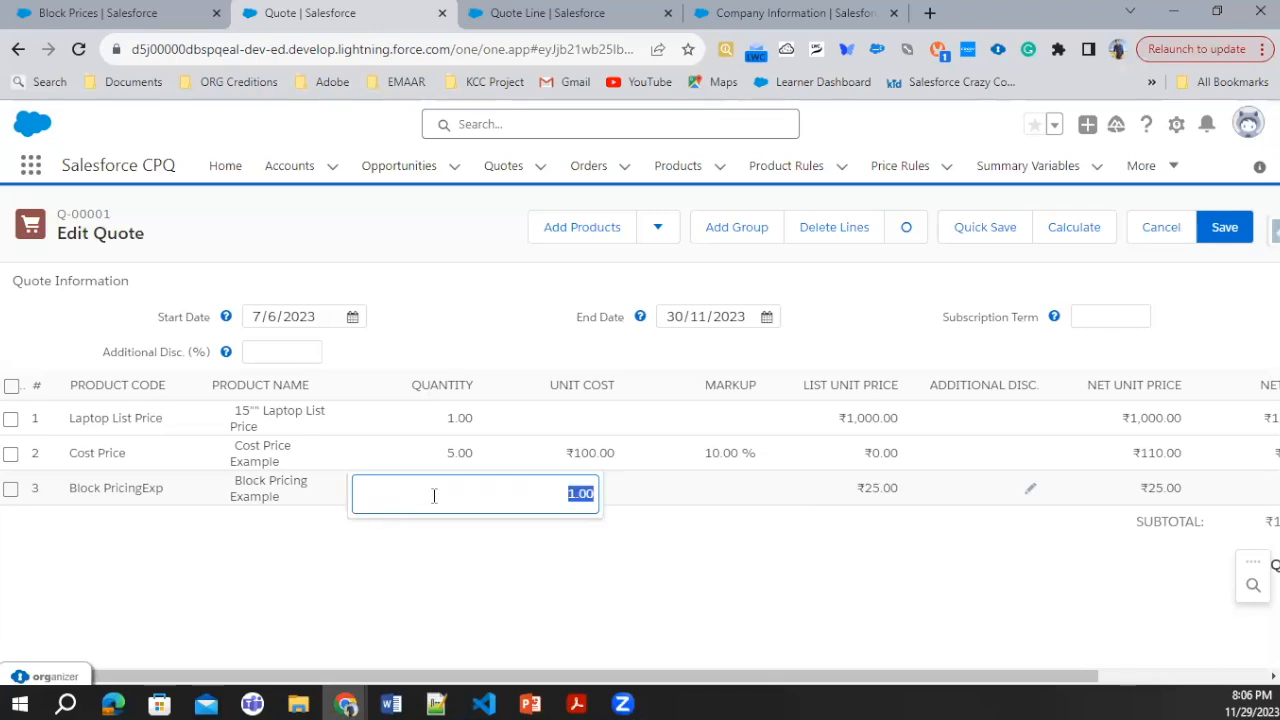
pyautogui.write('51')
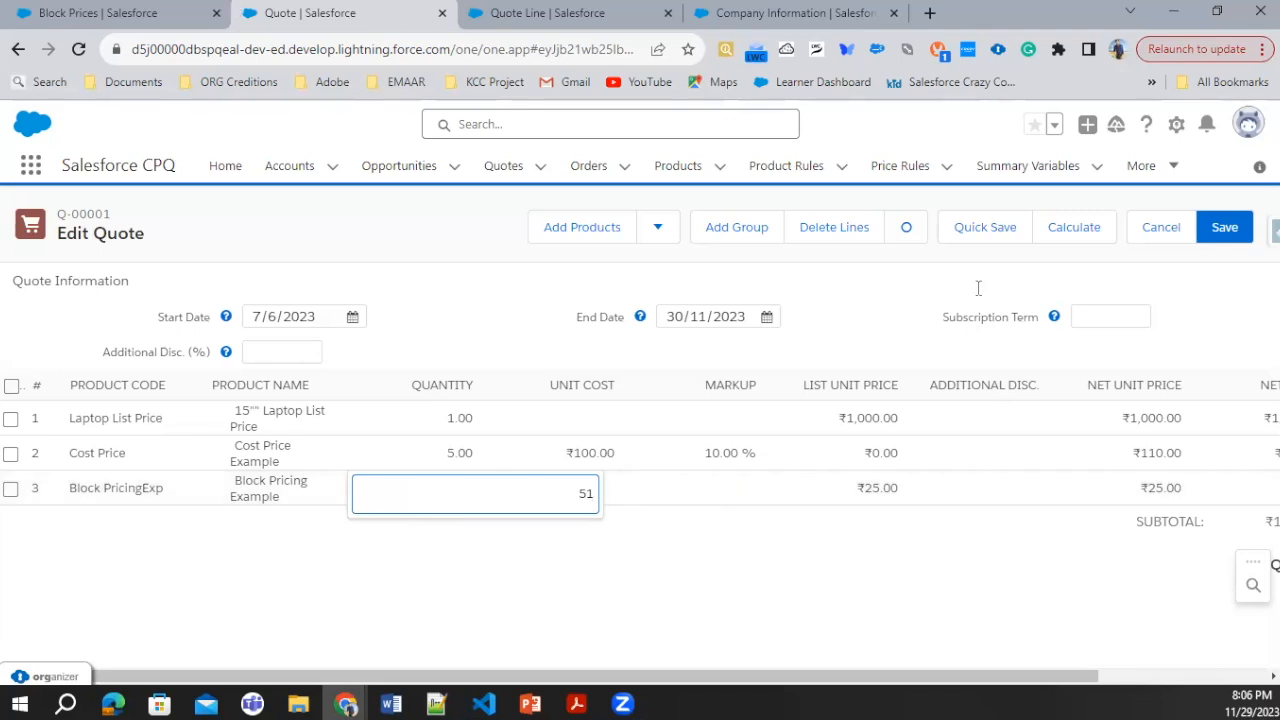
pyautogui.click(1066, 247)
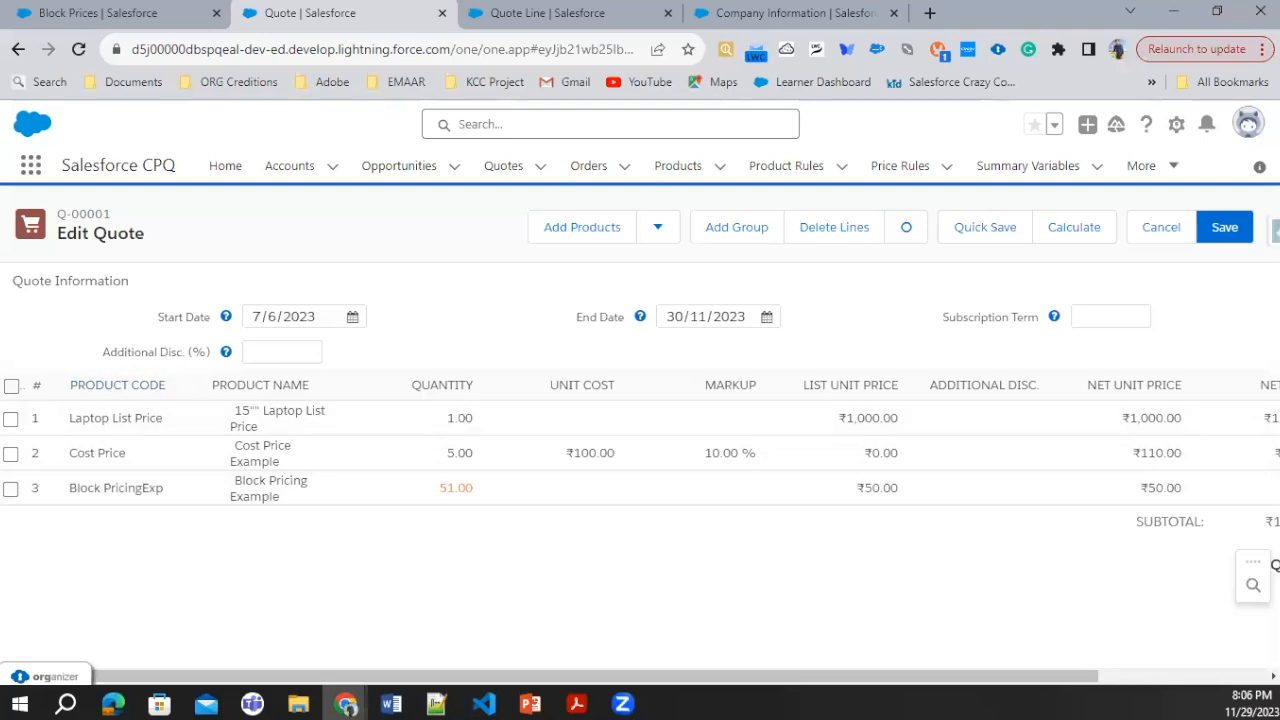
# Step: Change the Block Pricing Example line's quantity to 46 and quick-save the quote
pyautogui.click(428, 488)
pyautogui.click(428, 488)
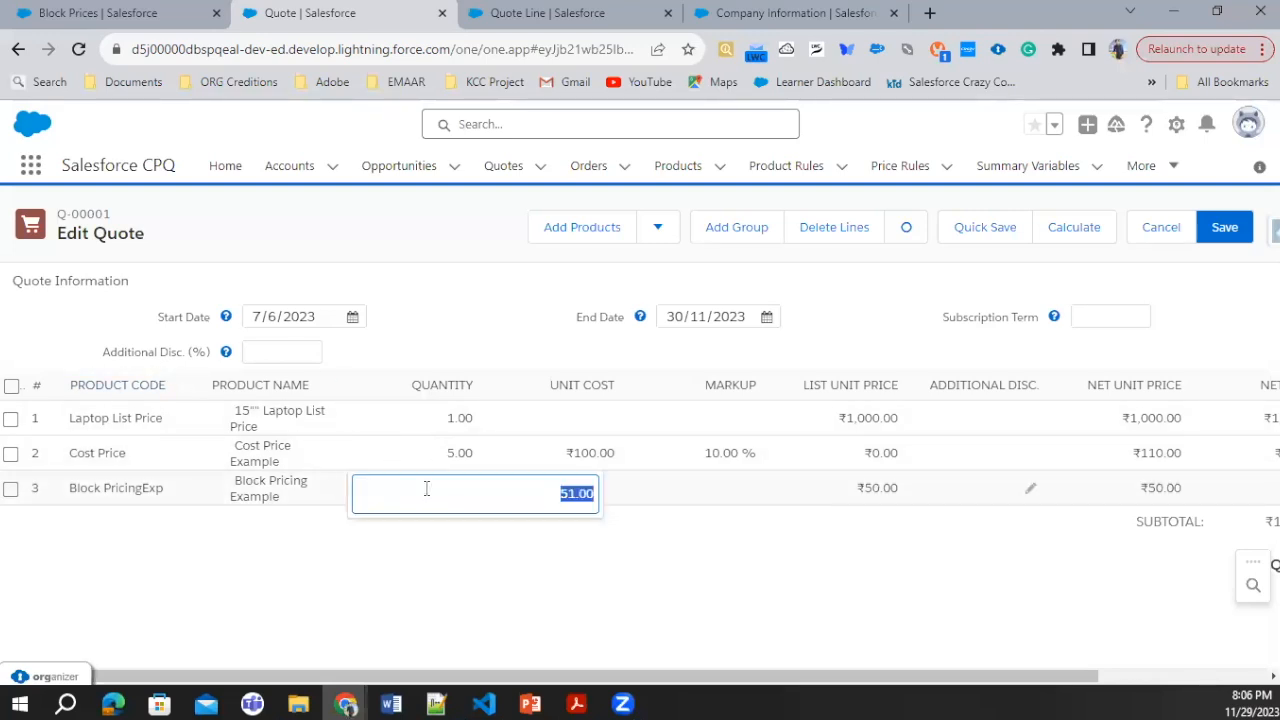
pyautogui.write('46')
pyautogui.click(969, 232)
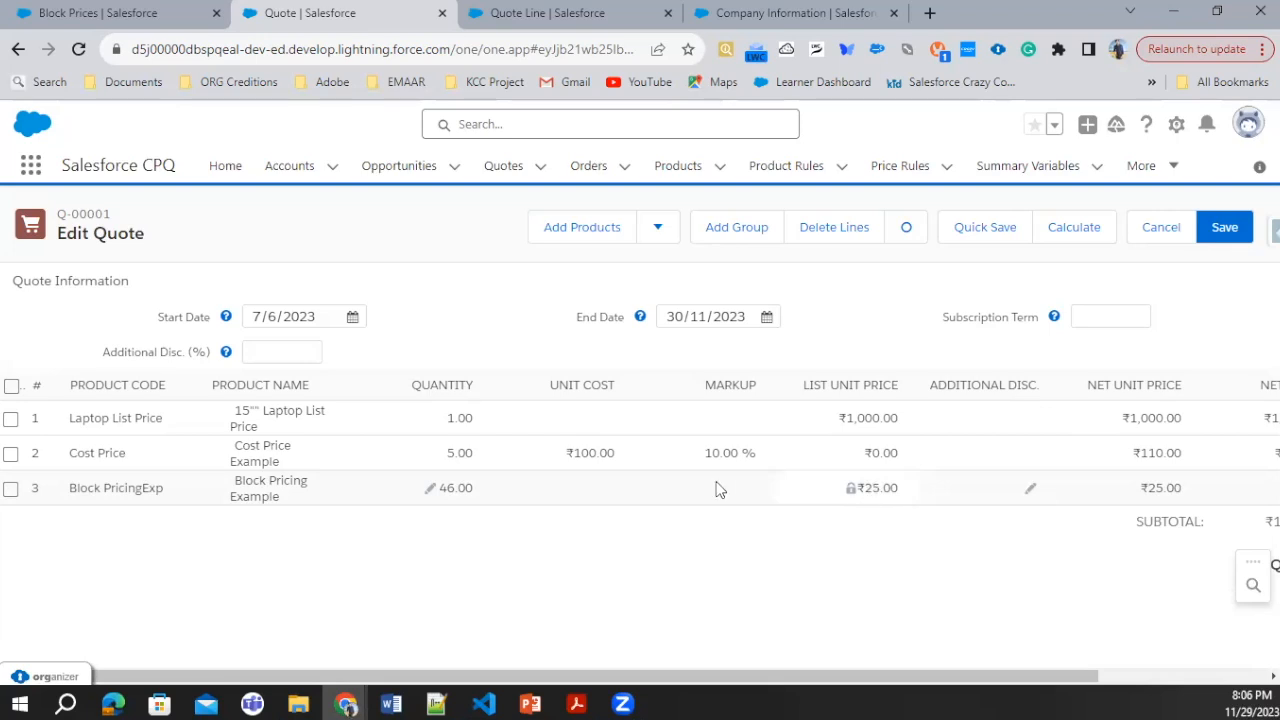
# Step: Examine the net total and expanded price details of the Block Pricing Example quote line, and collapse the details
pyautogui.click(438, 492)
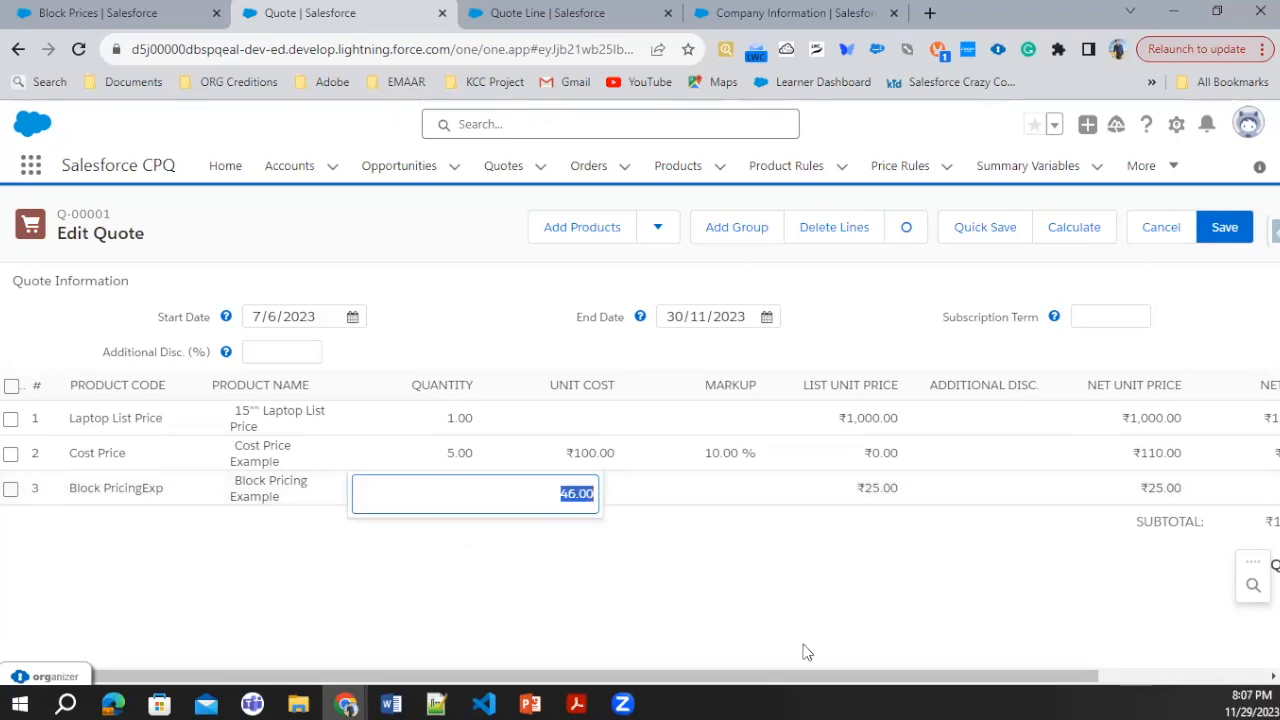
pyautogui.moveTo(886, 677); pyautogui.dragTo(1232, 680)
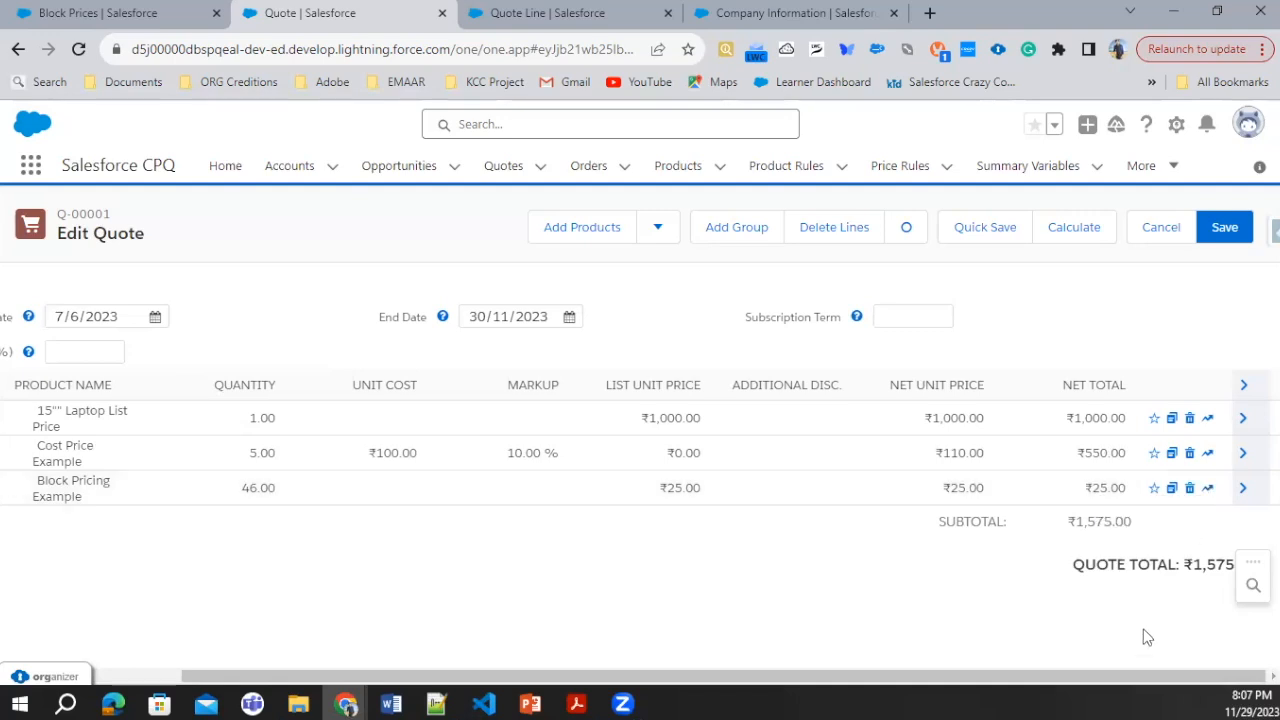
pyautogui.rightClick(1210, 495)
pyautogui.click(1210, 495)
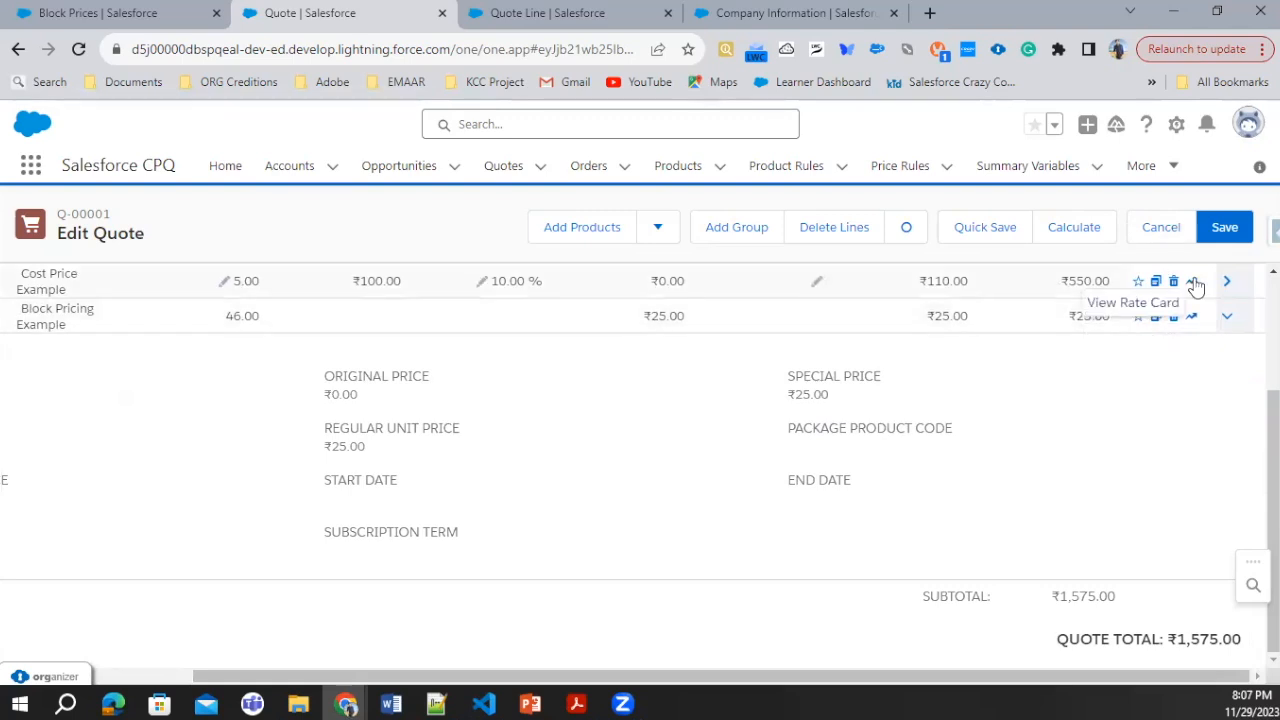
pyautogui.click(1228, 318)
pyautogui.moveTo(690, 680); pyautogui.dragTo(366, 663)
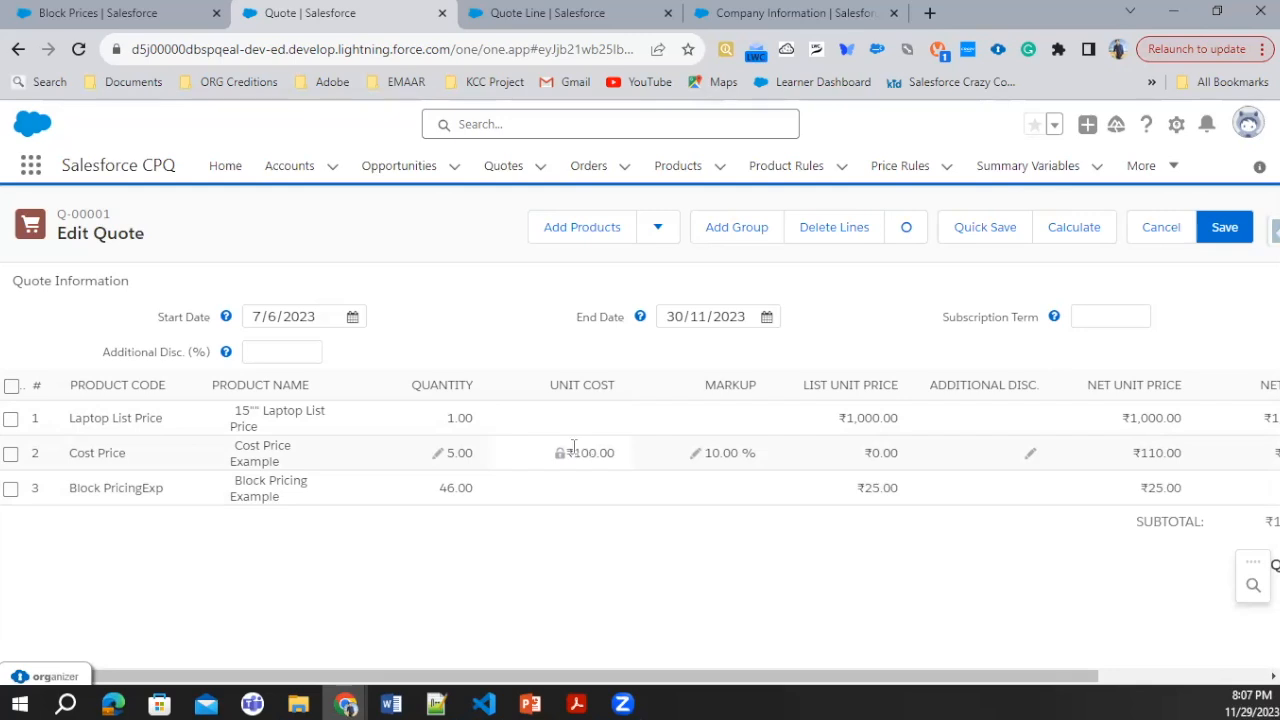
# Step: Set the quantity of the Cost Price Example quote line to 9999
pyautogui.click(437, 458)
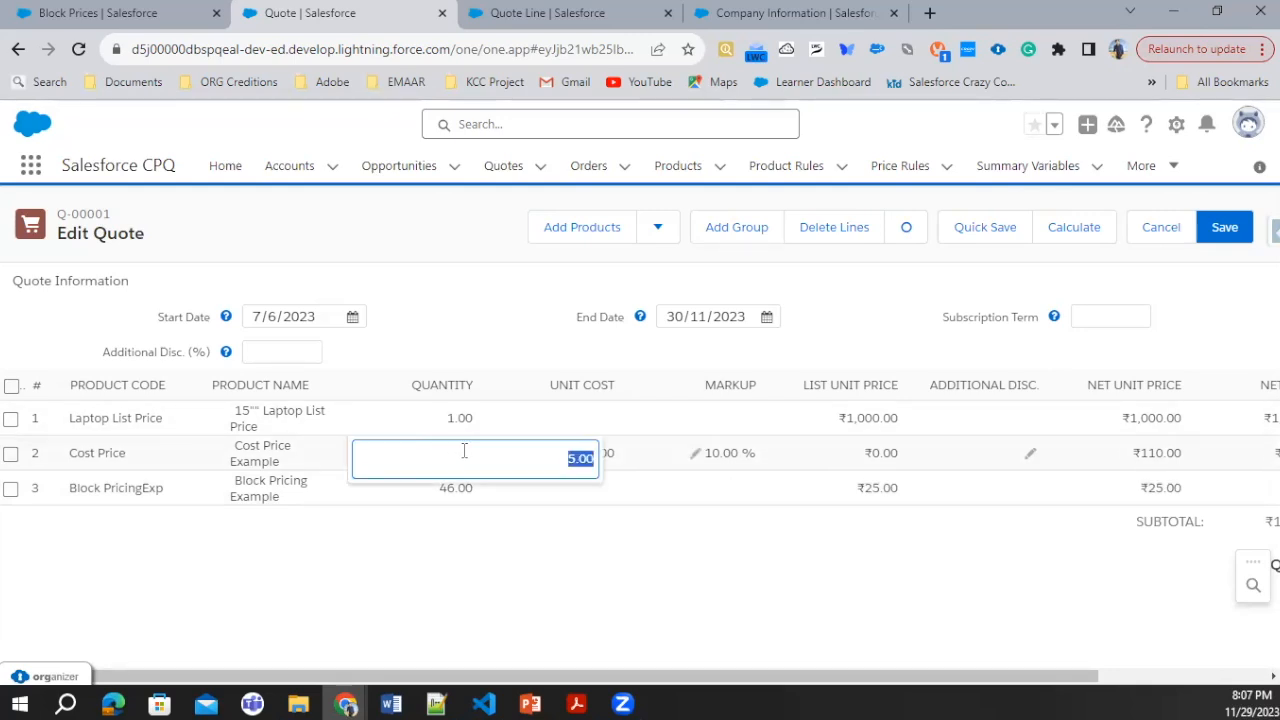
pyautogui.write('9999')
pyautogui.click(655, 512)
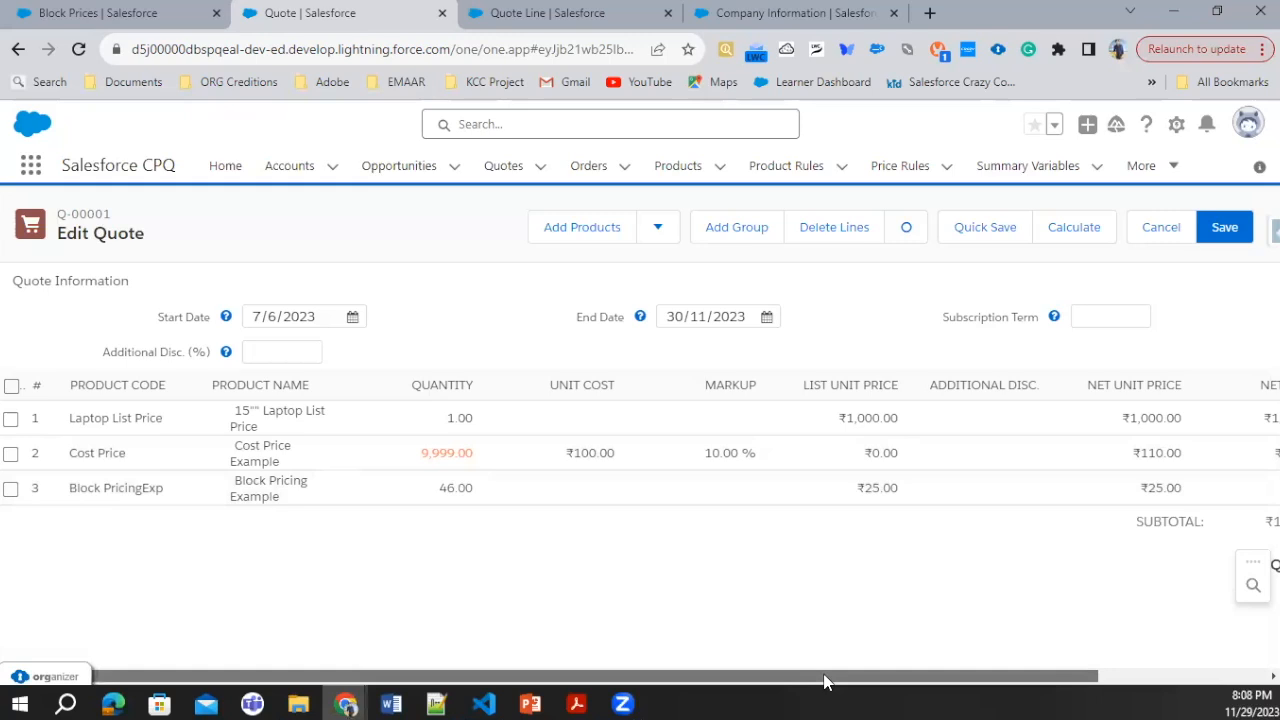
# Step: Check the net totals of the quote lines again, briefly expanding the Block Pricing Example line
pyautogui.moveTo(824, 681); pyautogui.dragTo(914, 681)
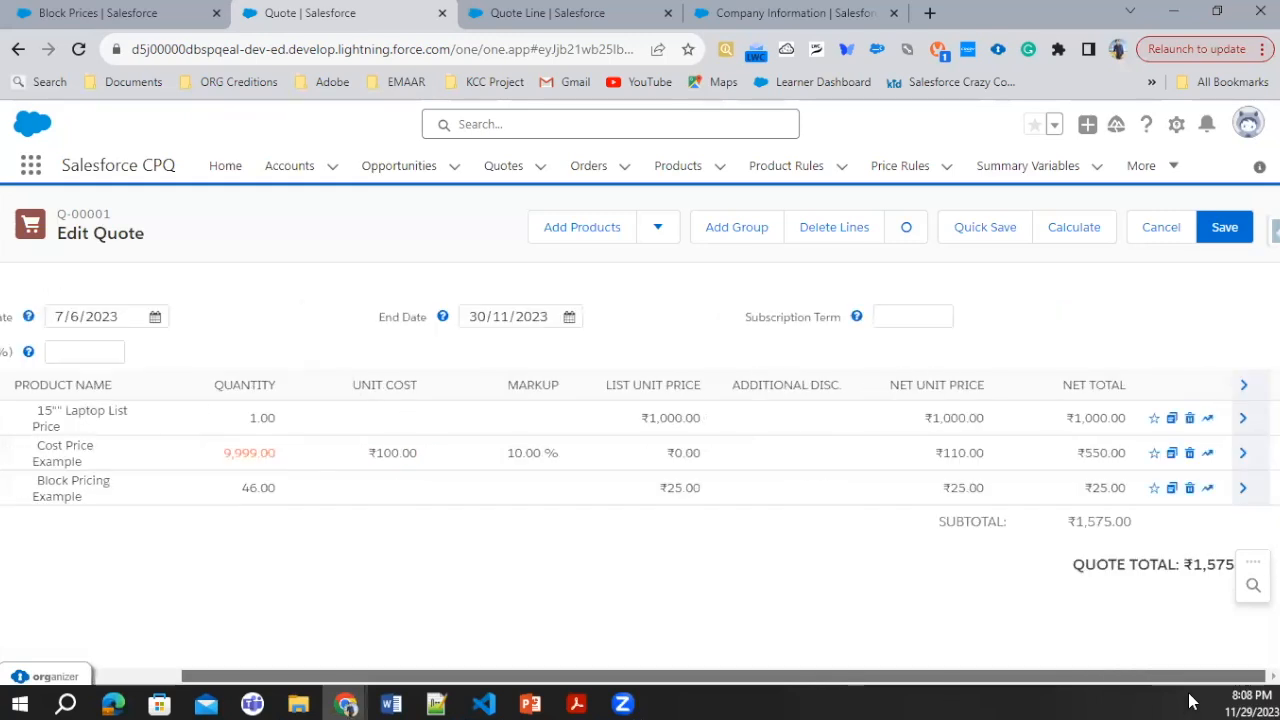
pyautogui.click(1246, 491)
pyautogui.click(1246, 491)
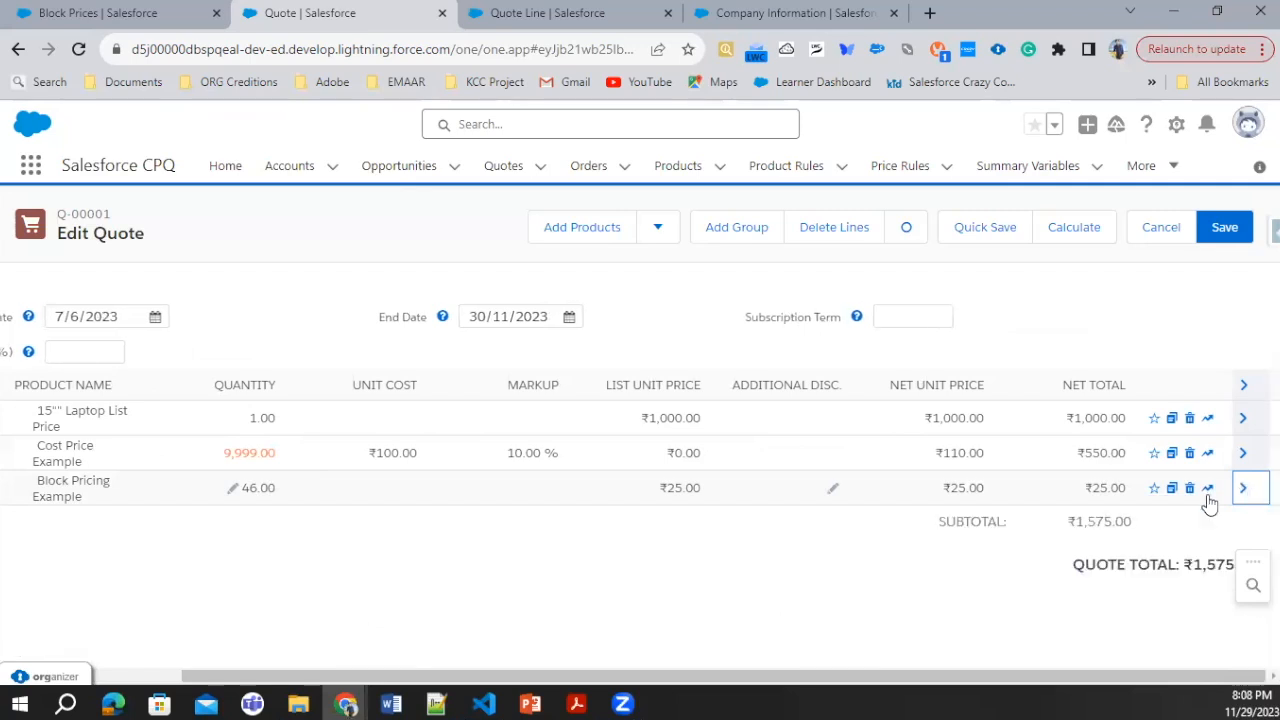
pyautogui.moveTo(1153, 684); pyautogui.dragTo(1127, 680)
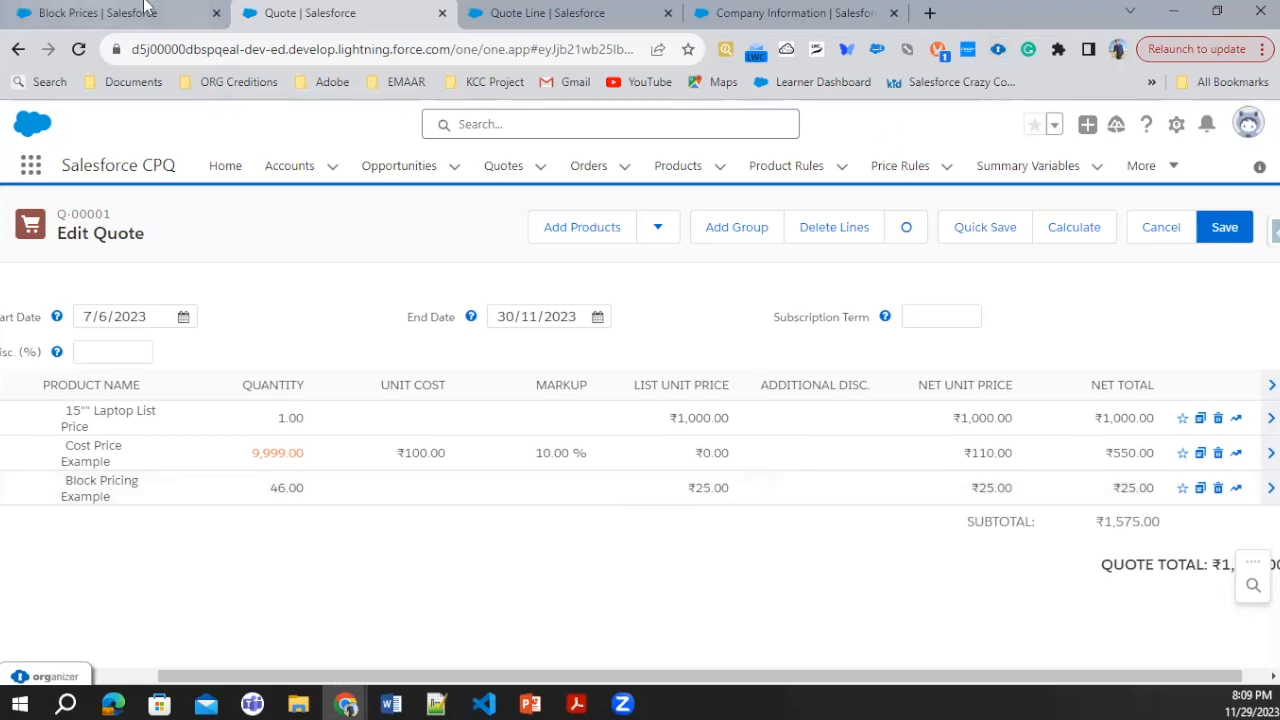
# Step: Return from the Quote Line field sets to the list of all objects in the Object Manager
pyautogui.click(572, 12)
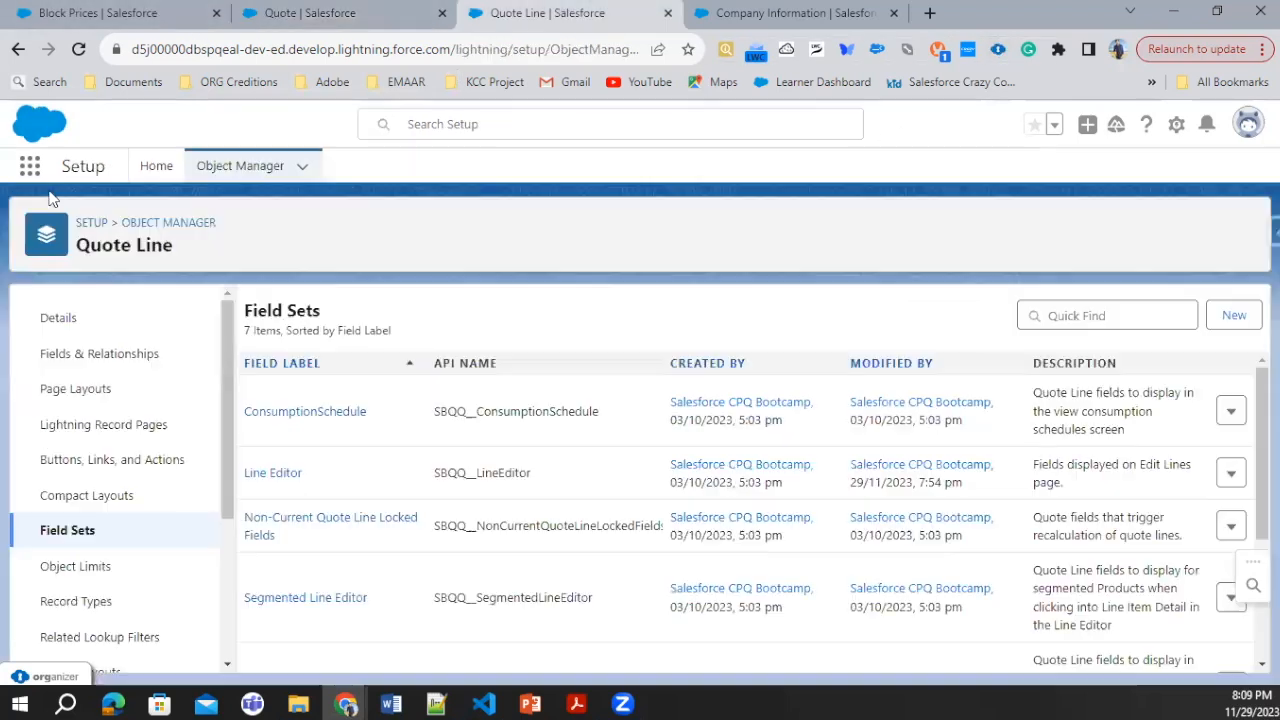
pyautogui.click(170, 228)
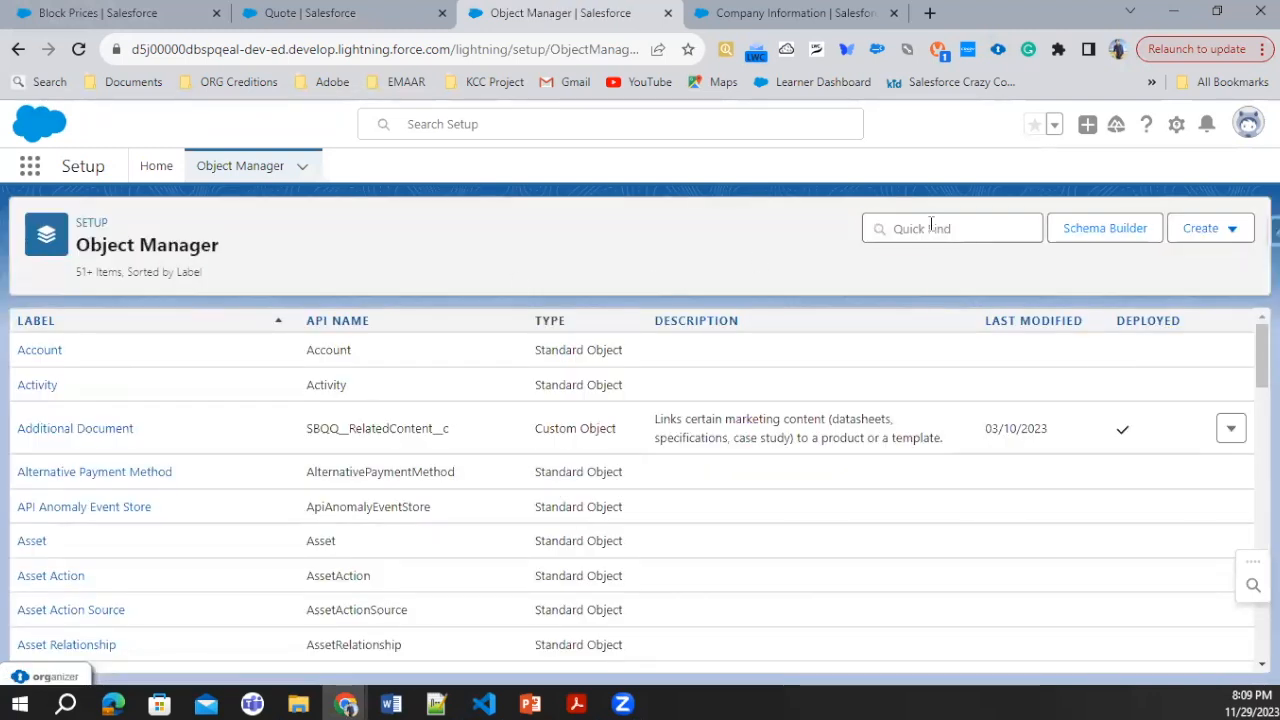
pyautogui.click(930, 228)
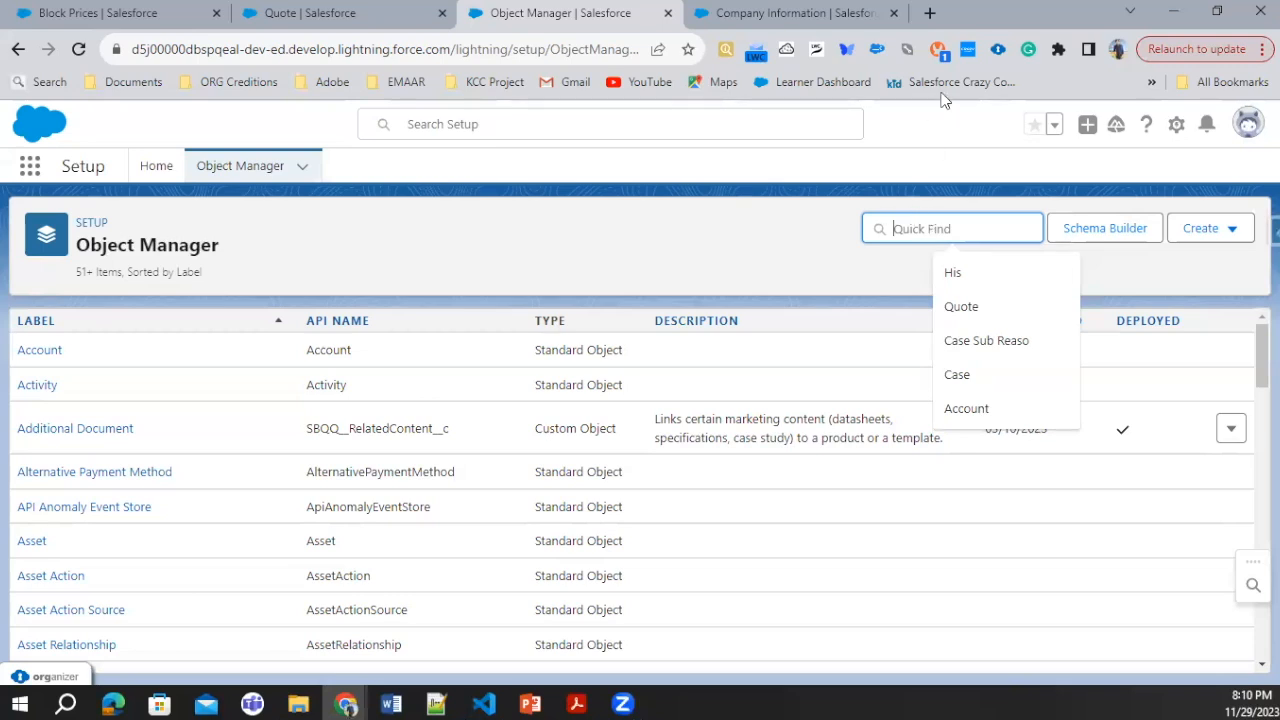
# Step: Search the web for "special fields in salesforce cpq" and open the Salesforce Help article about them
pyautogui.click(926, 12)
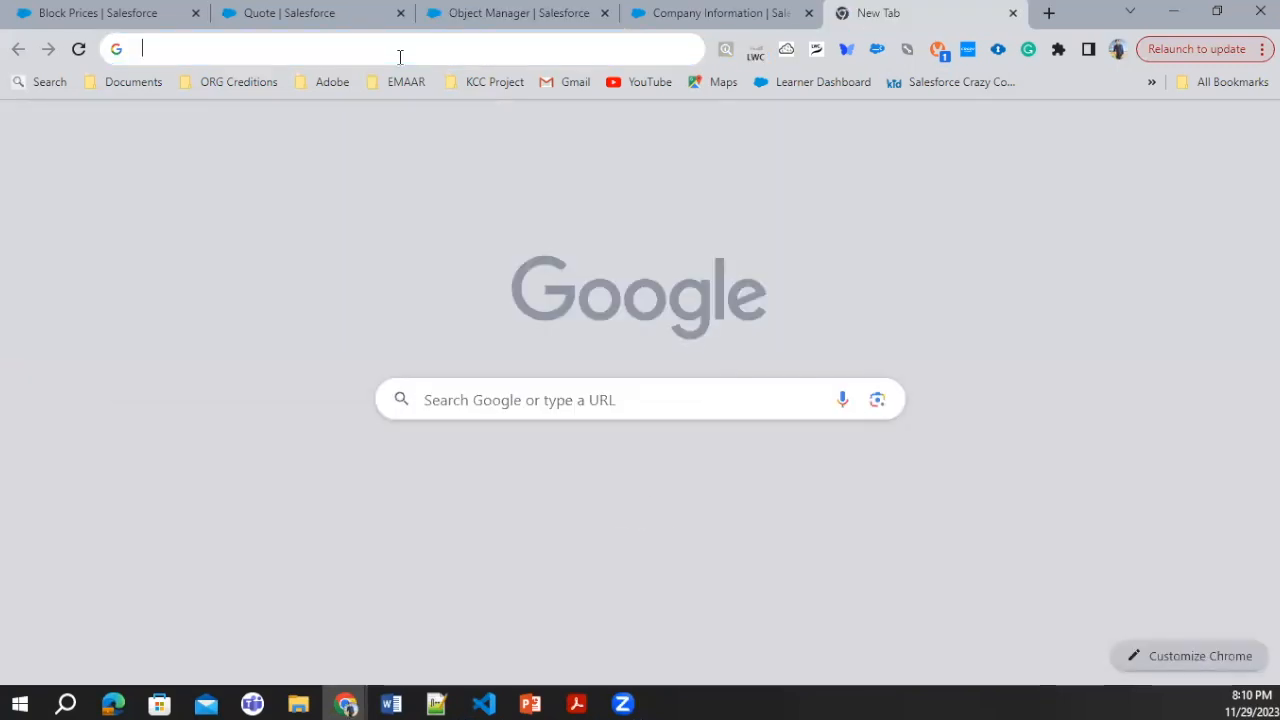
pyautogui.click(400, 51)
pyautogui.write('Spe')
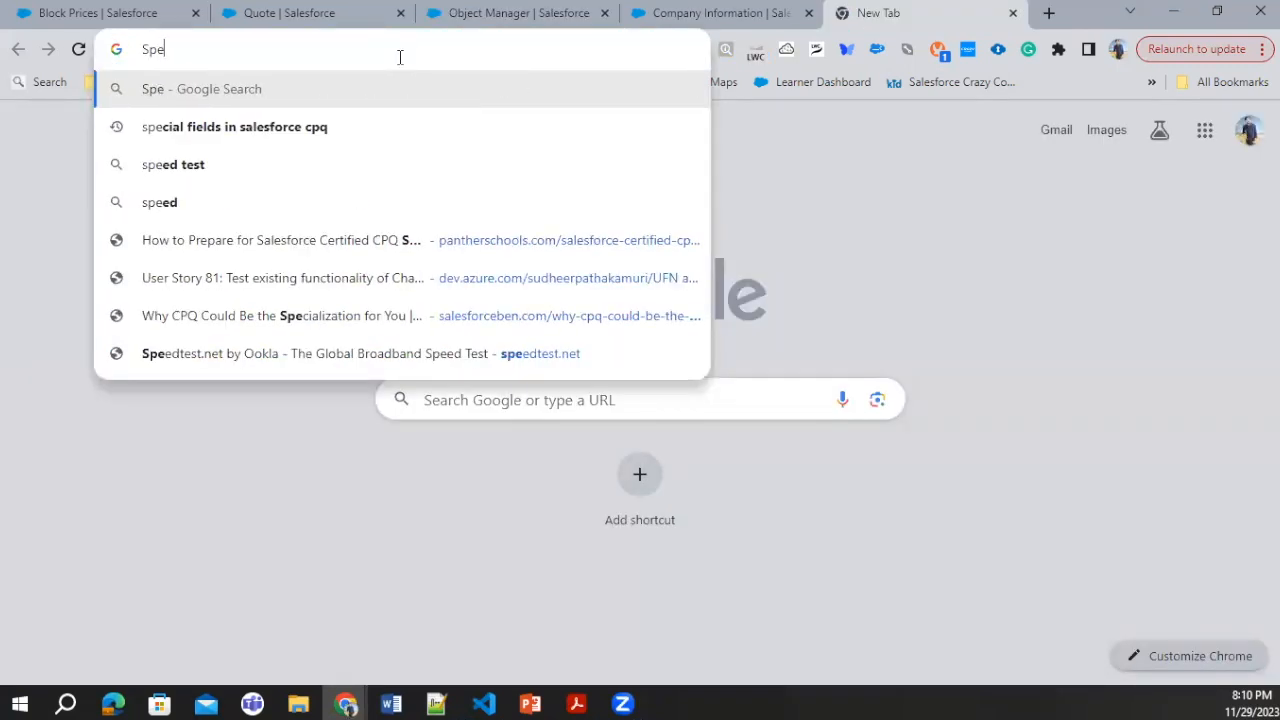
pyautogui.write('cial fi')
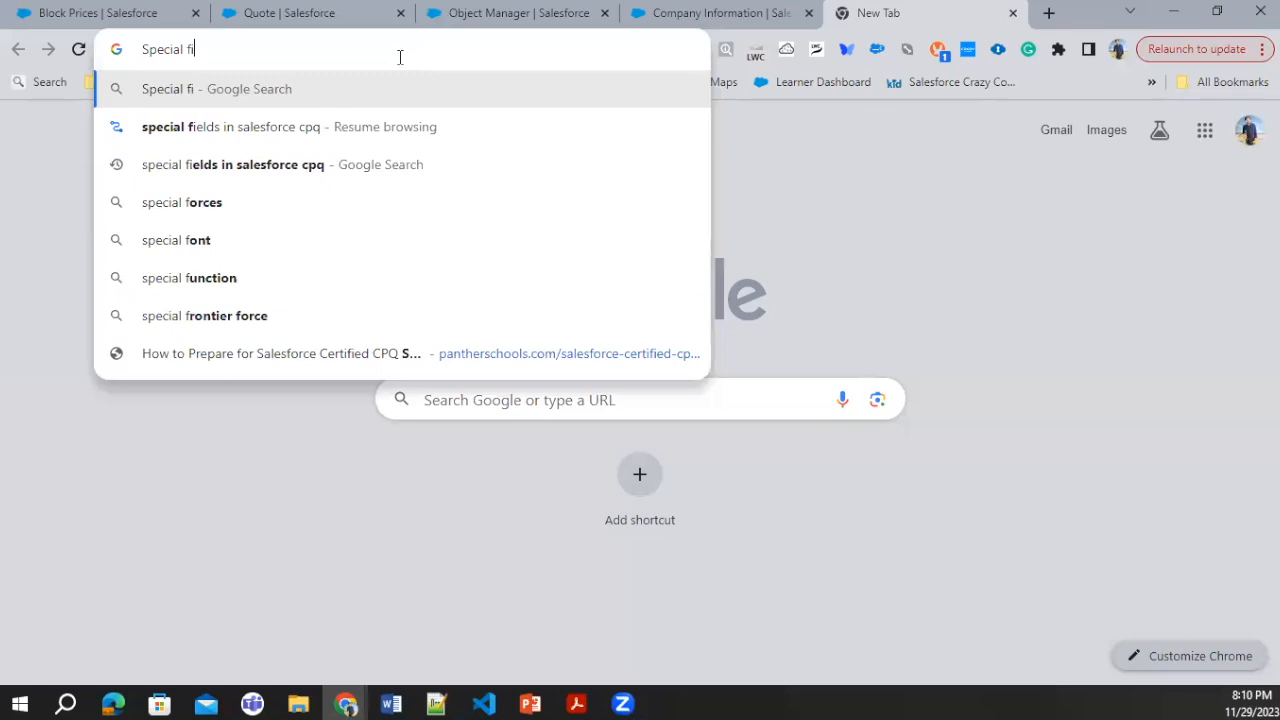
pyautogui.write('elds in salesforc')
pyautogui.press('BackSpace')
pyautogui.write('salesforce')
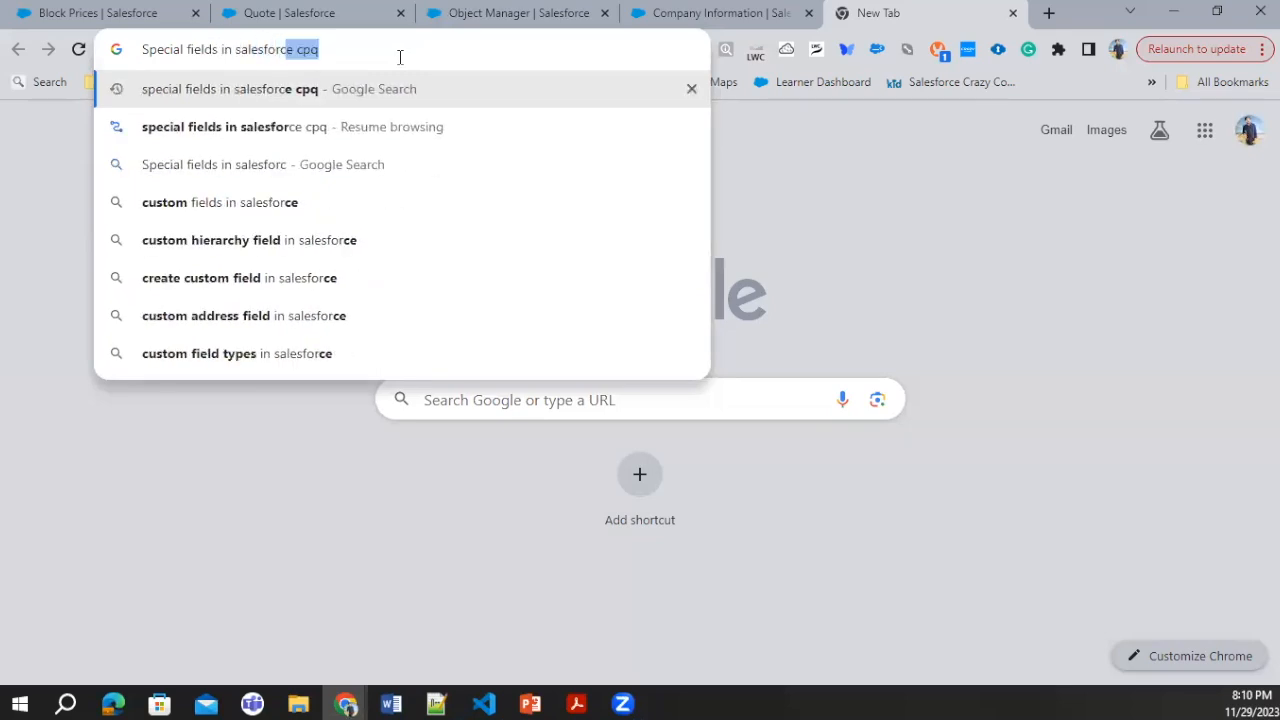
pyautogui.press('Return')
pyautogui.click(341, 305)
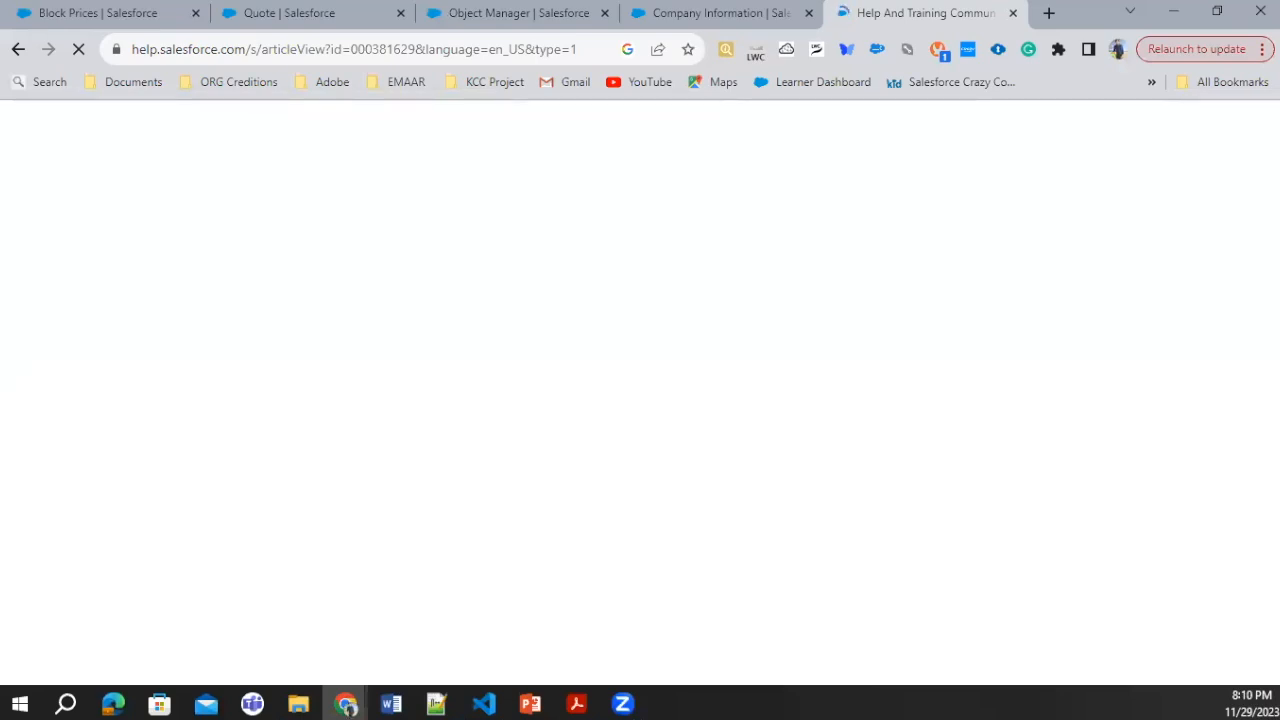
# Step: Find the Block Price object in the Object Manager and open its Fields & Relationships
pyautogui.click(515, 14)
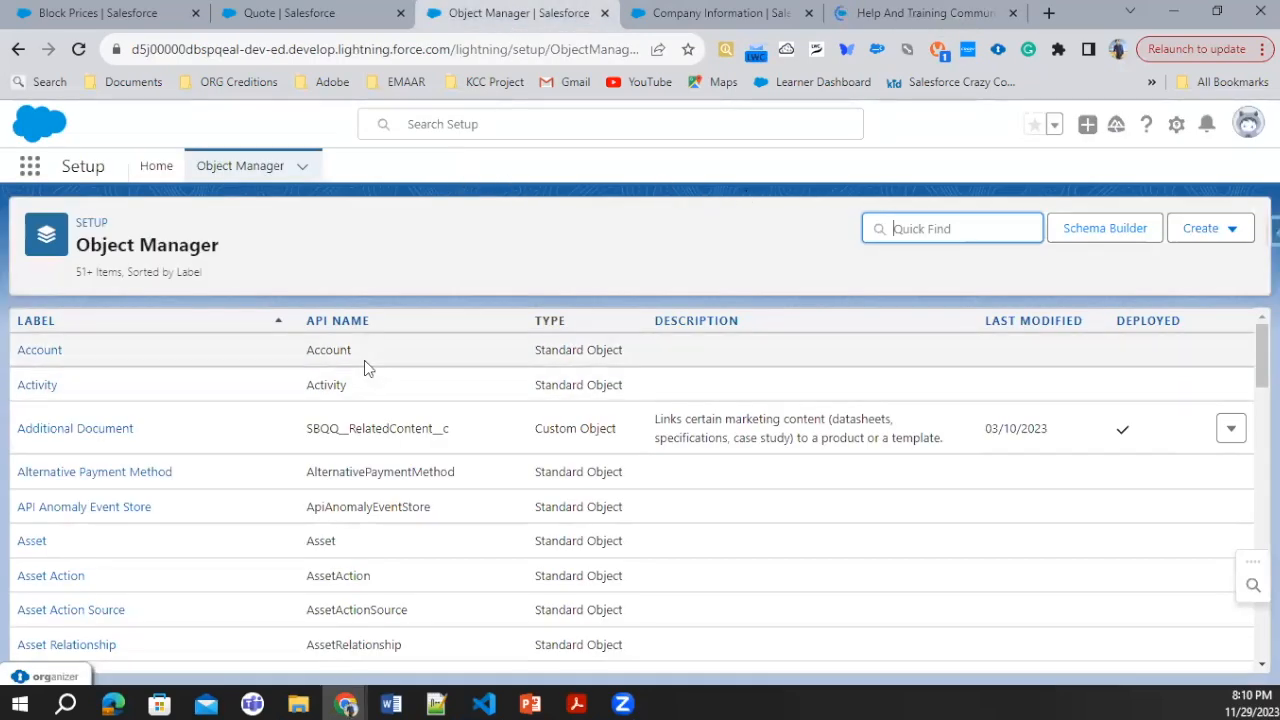
pyautogui.write('Block')
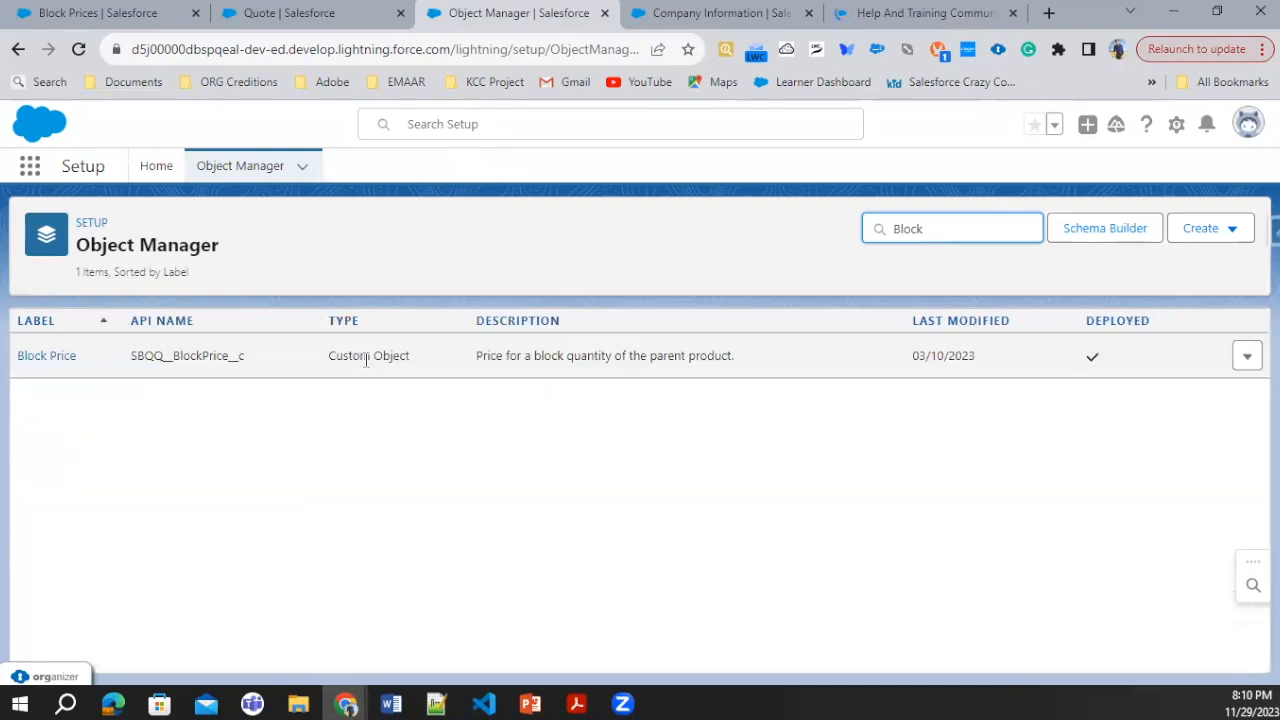
pyautogui.click(28, 358)
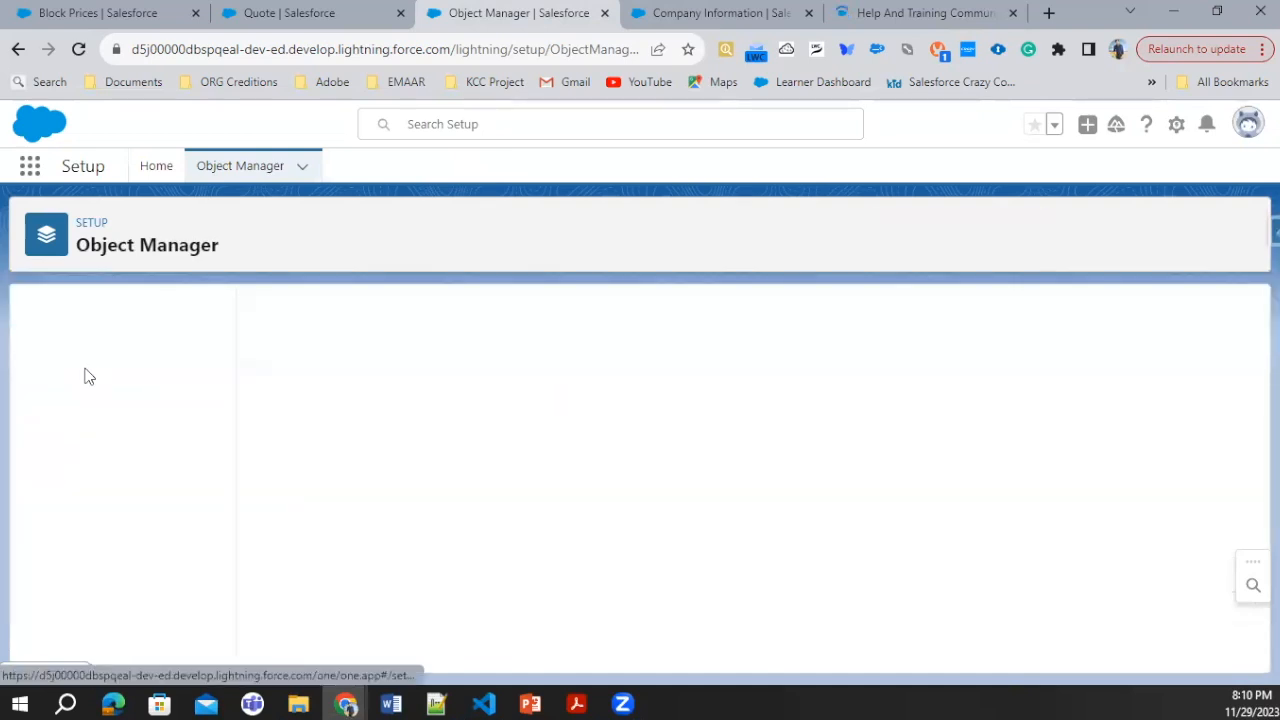
pyautogui.click(108, 358)
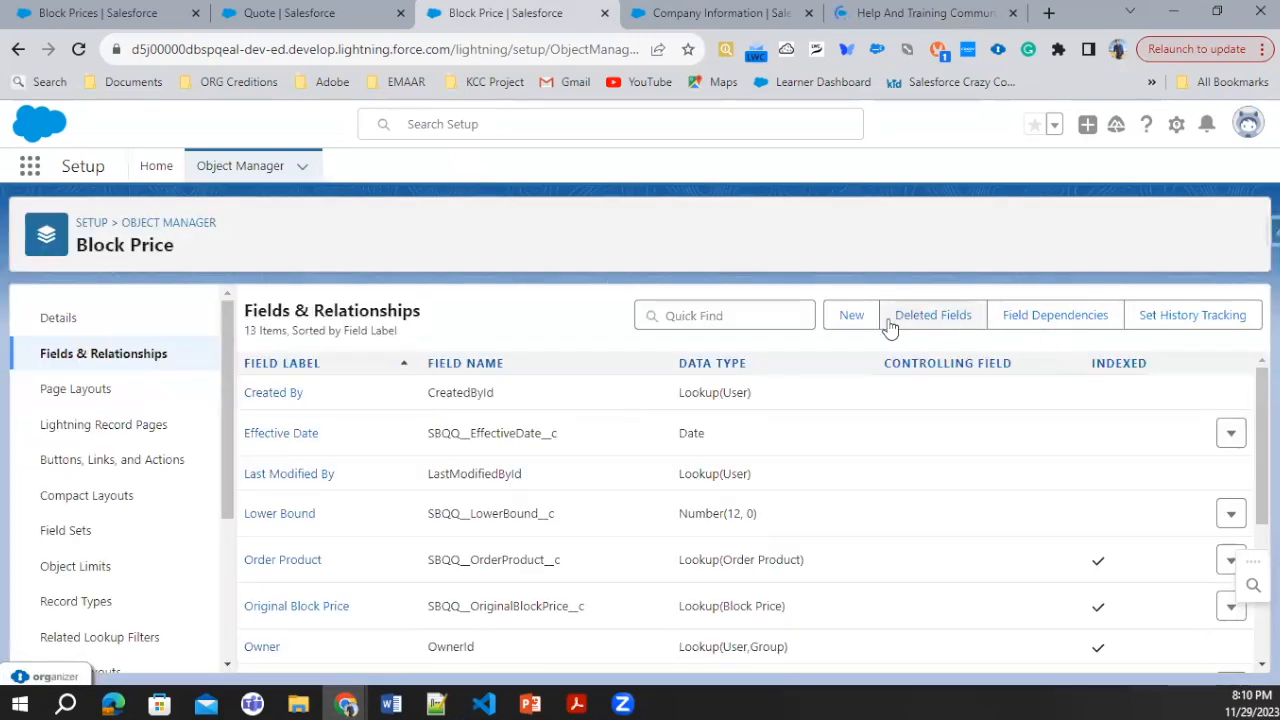
# Step: Start a new Currency custom field on the Block Price object and label it OverageRate
pyautogui.click(862, 325)
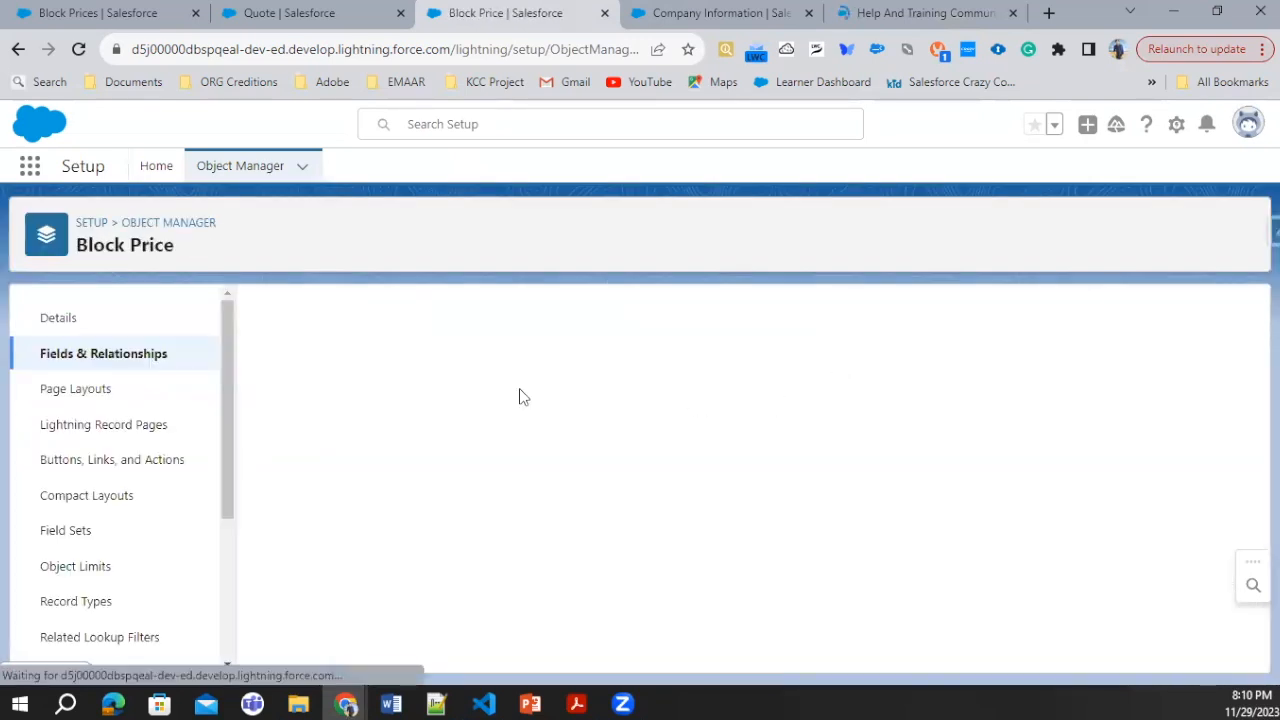
pyautogui.scroll(-3, 457, 463)
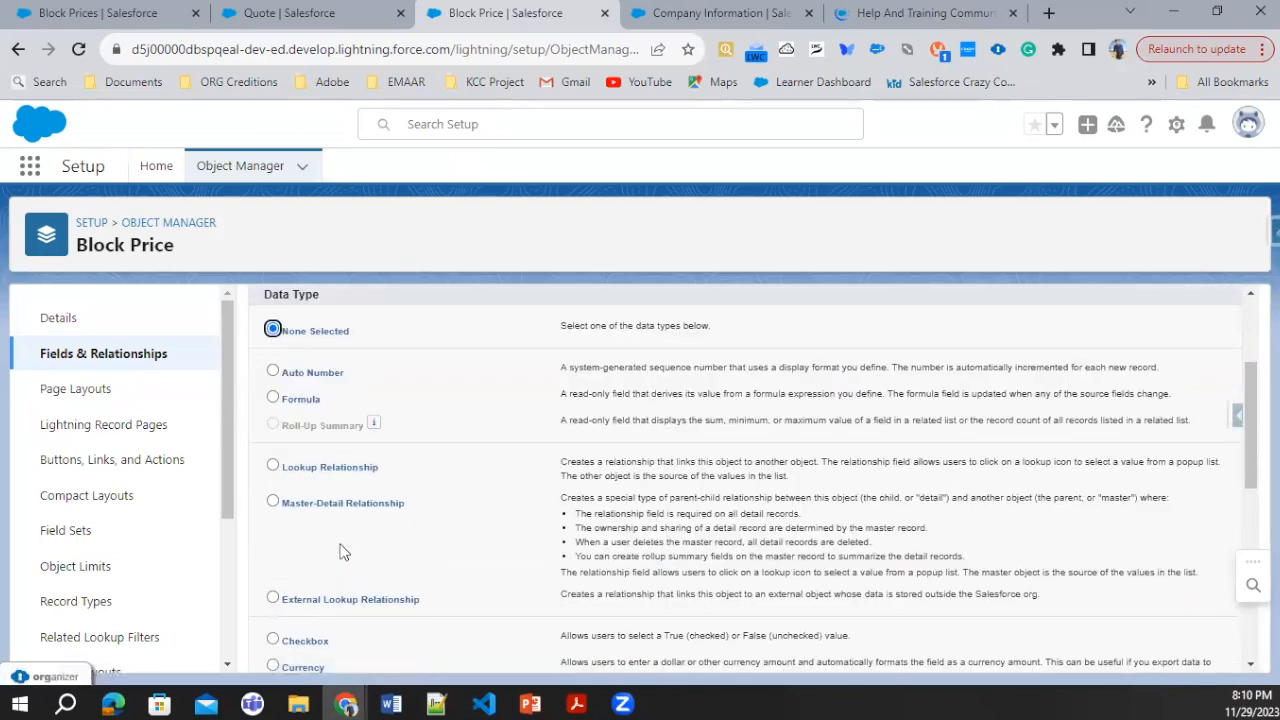
pyautogui.scroll(-2, 298, 505)
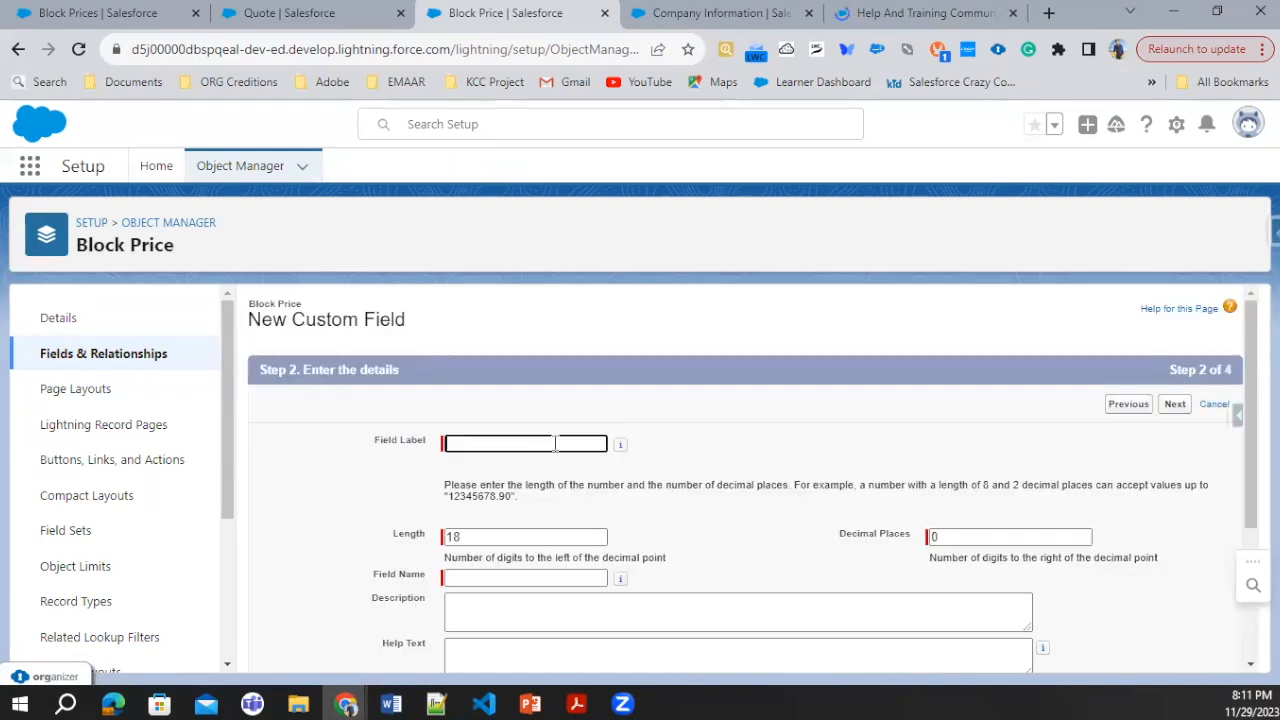
pyautogui.click(541, 447)
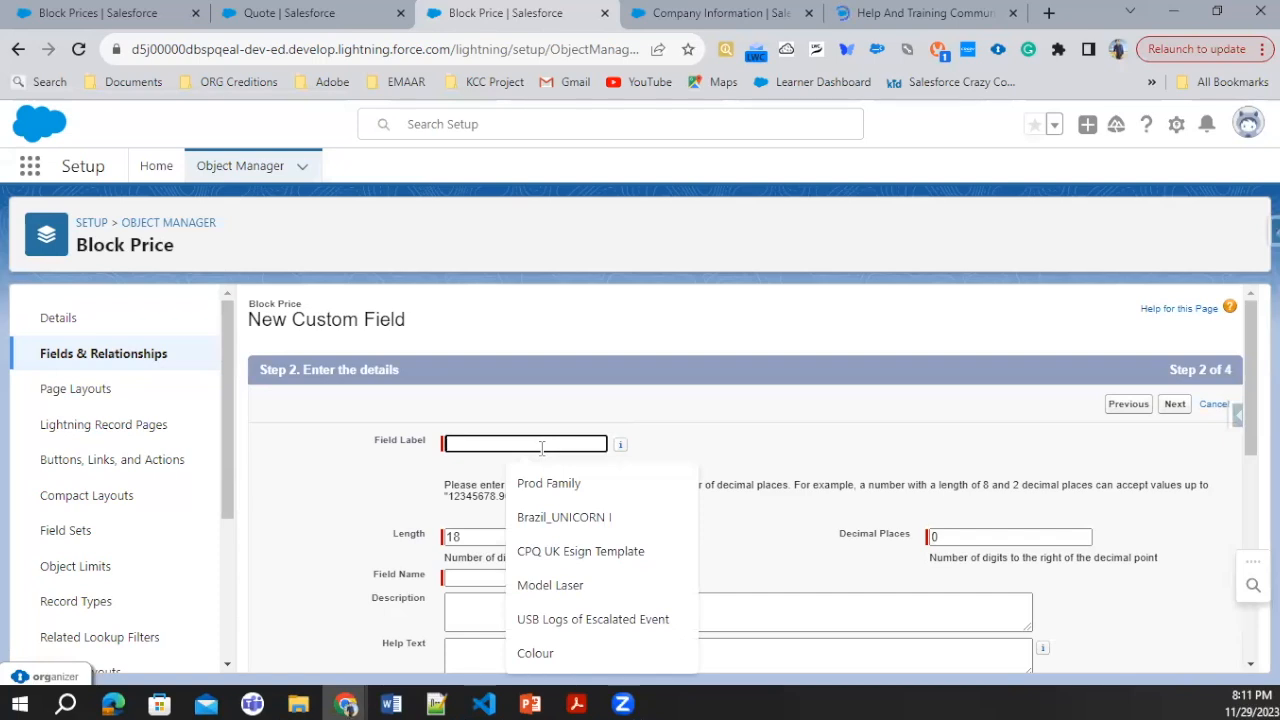
pyautogui.write('O')
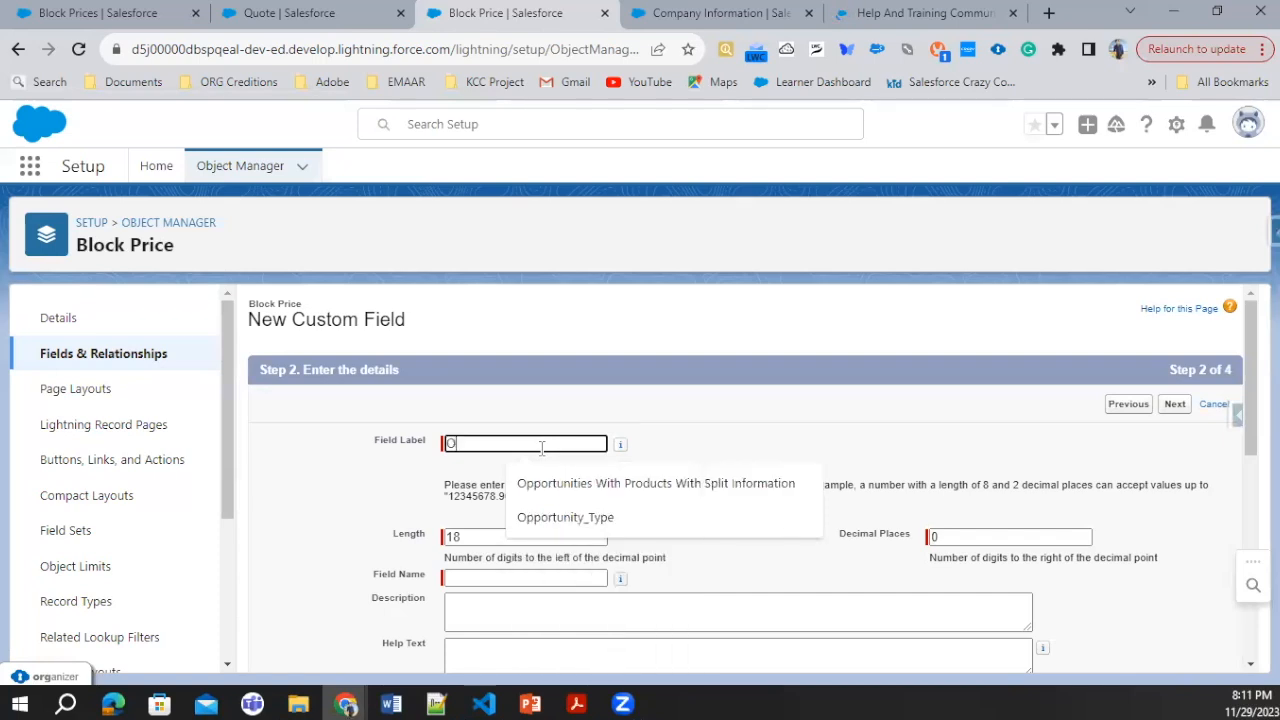
pyautogui.write('verag')
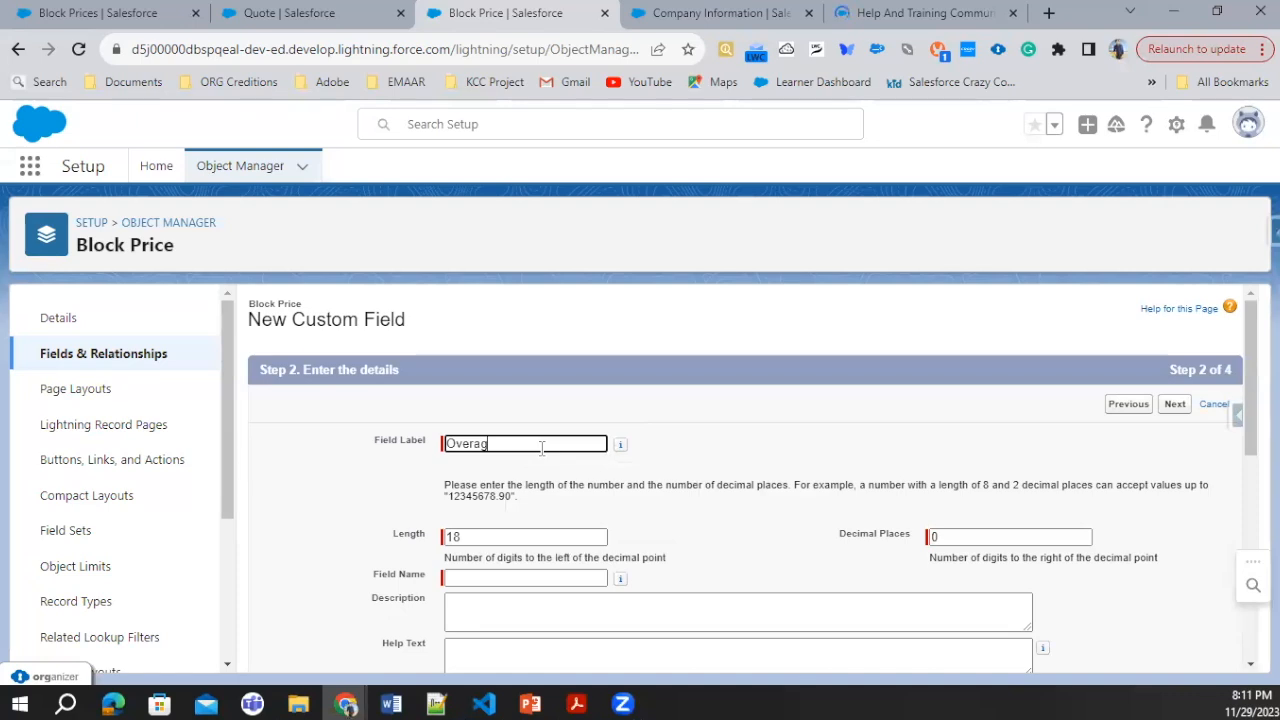
pyautogui.write('eRate')
# Step: Keep the OverageRate field's length at 18 with 0 decimal places, include it on the Block Price Layout, and save it
pyautogui.click(487, 537)
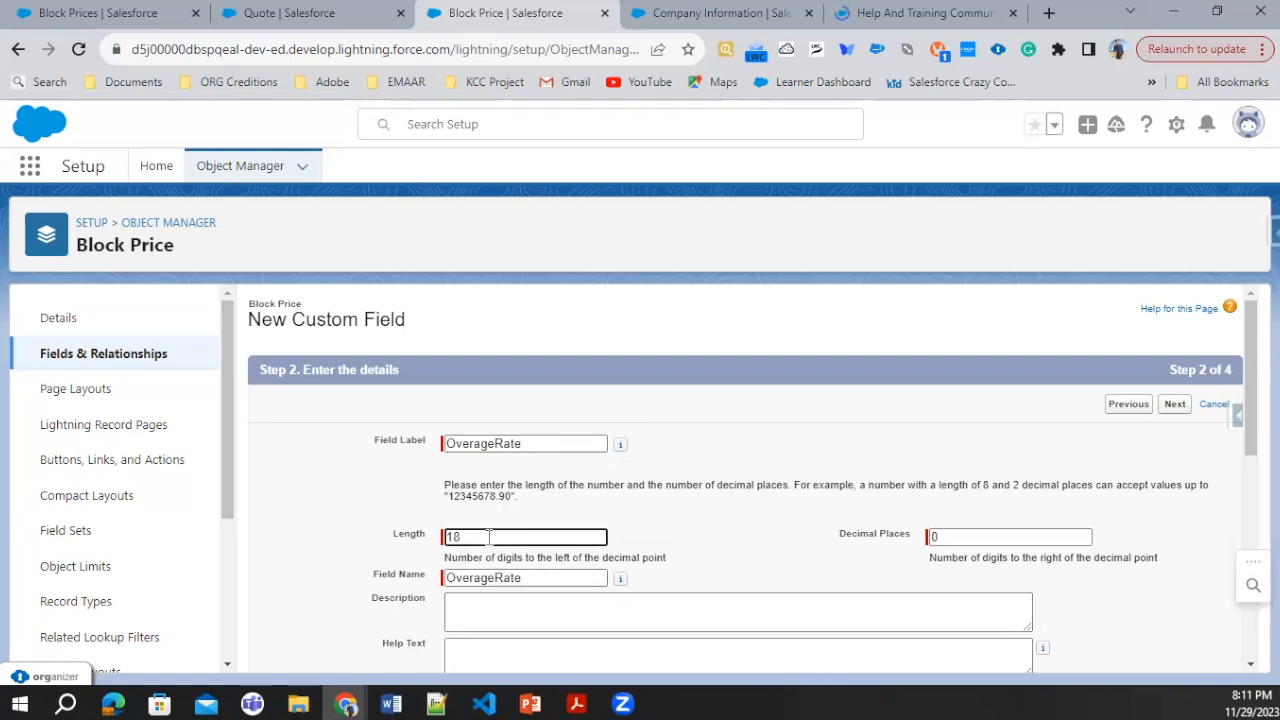
pyautogui.press('BackSpace')
pyautogui.scroll(-10, 700, 550)
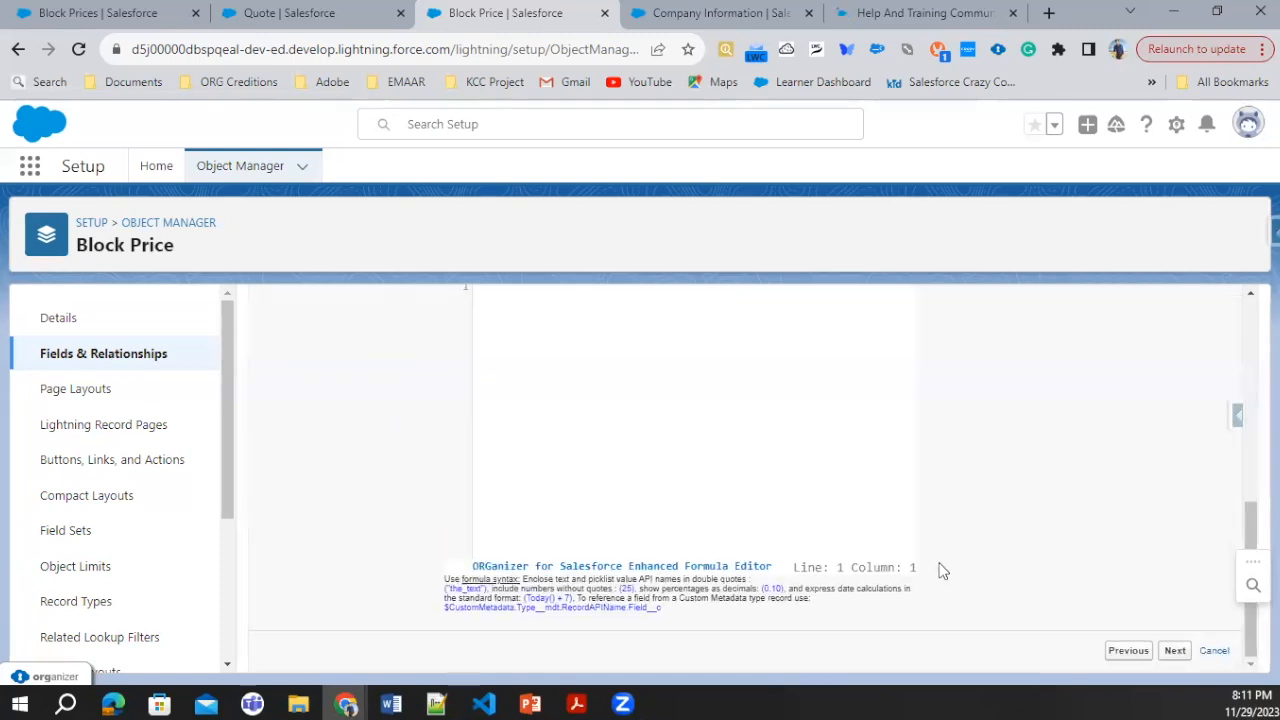
pyautogui.click(1174, 651)
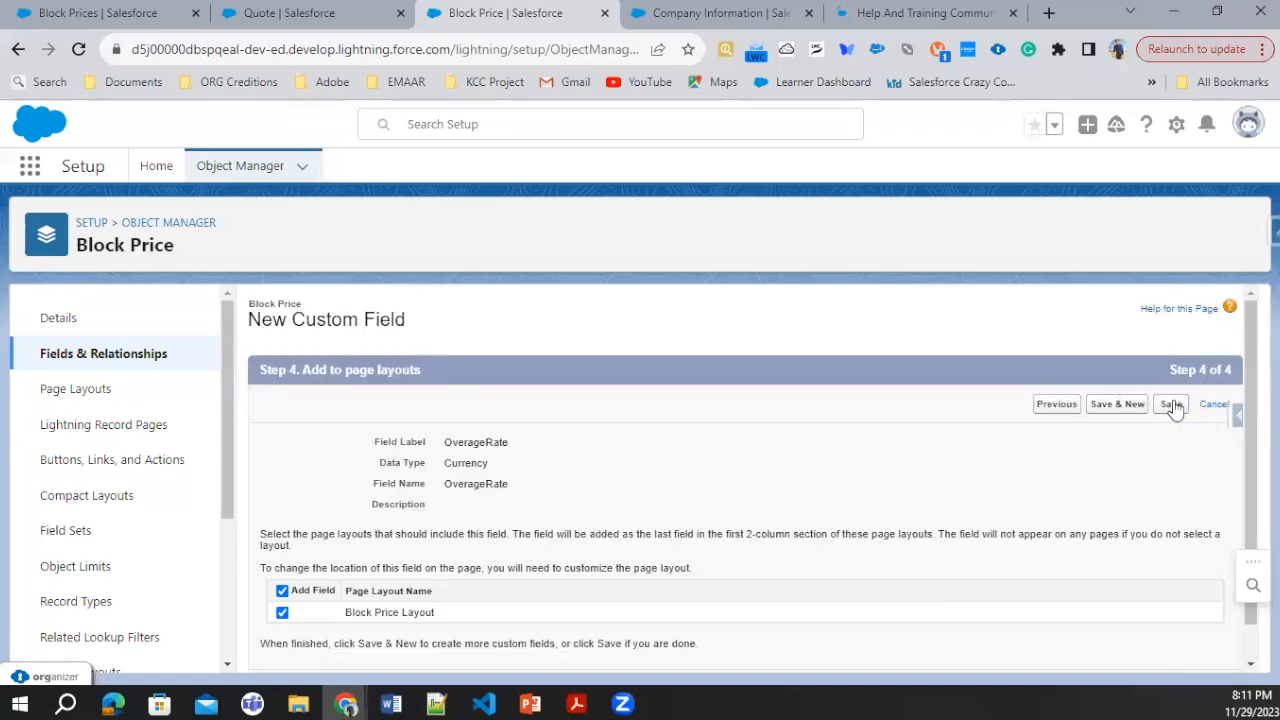
pyautogui.click(1167, 408)
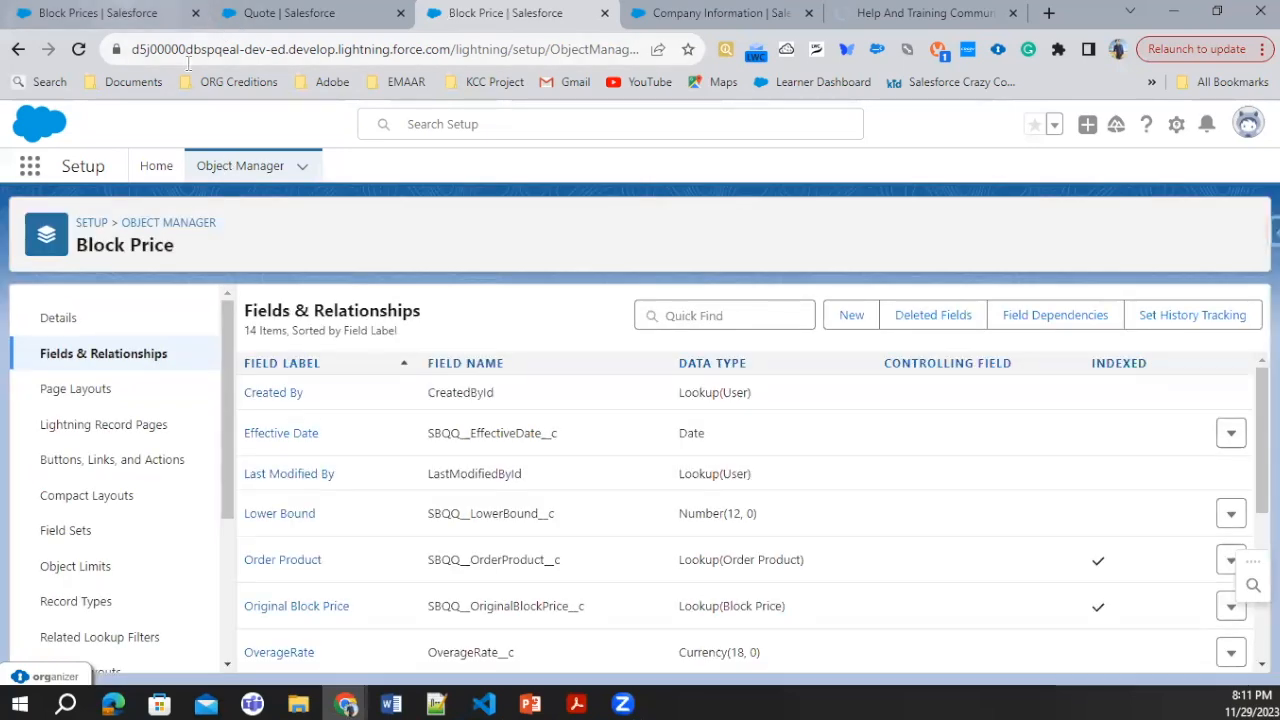
# Step: Try to save an OverageRate of 2 on the Block 1 - 50to 100 block price and reload the record
pyautogui.click(130, 12)
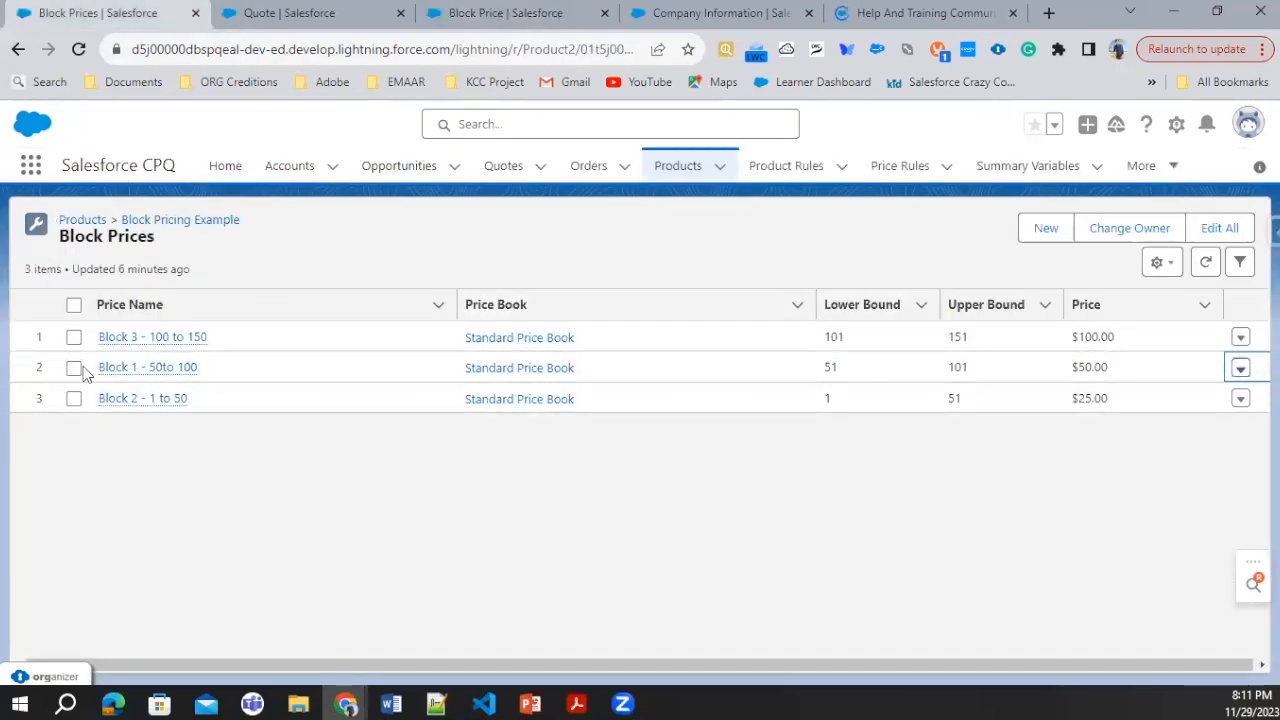
pyautogui.click(164, 369)
pyautogui.scroll(-2, 260, 420)
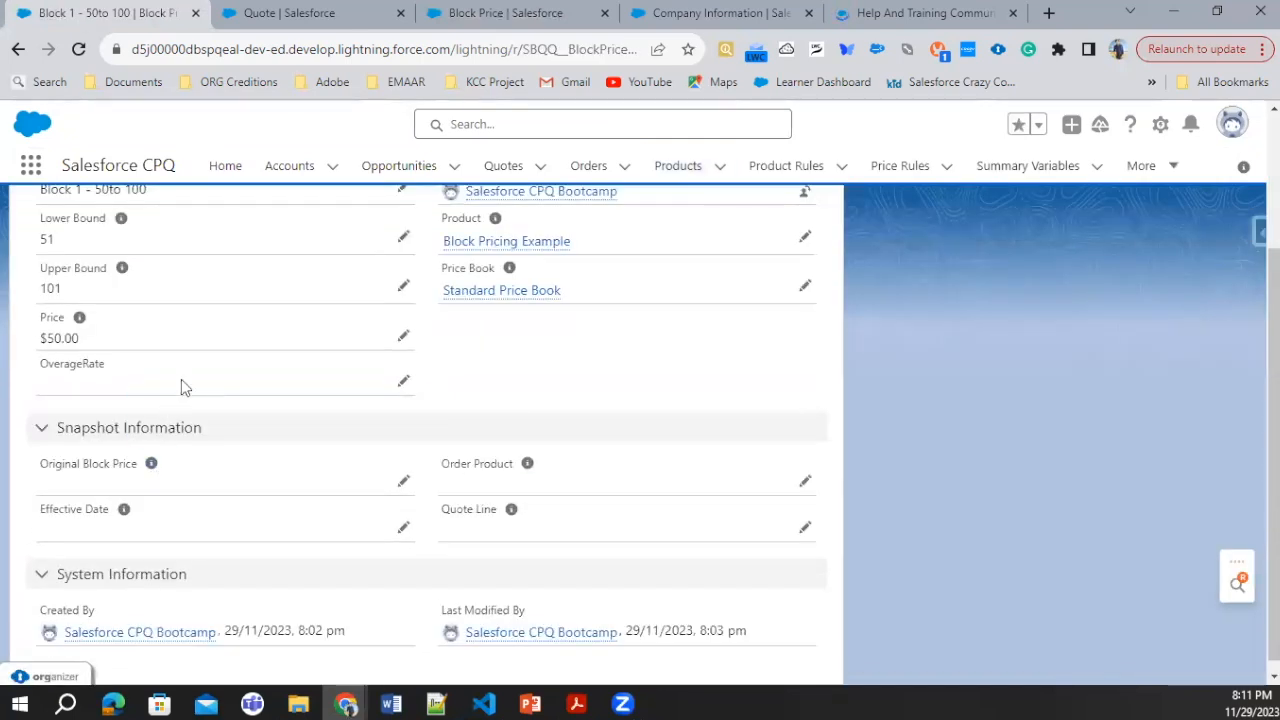
pyautogui.click(403, 385)
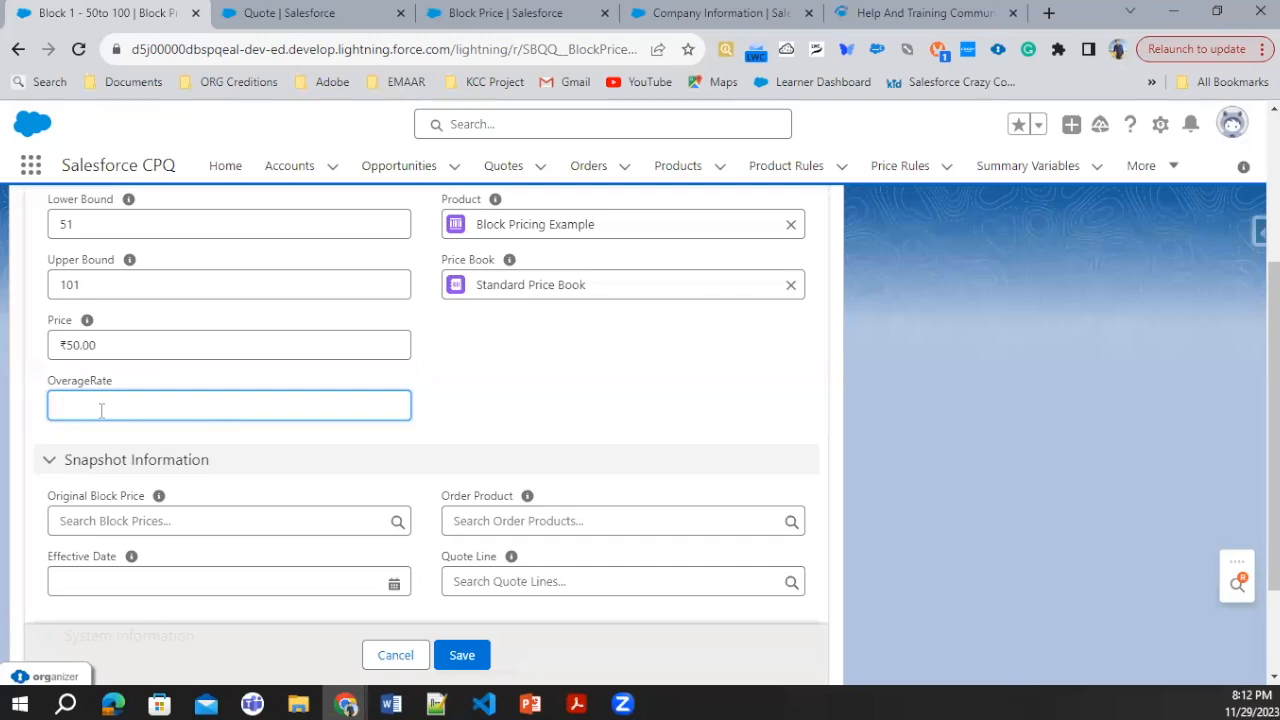
pyautogui.write('2')
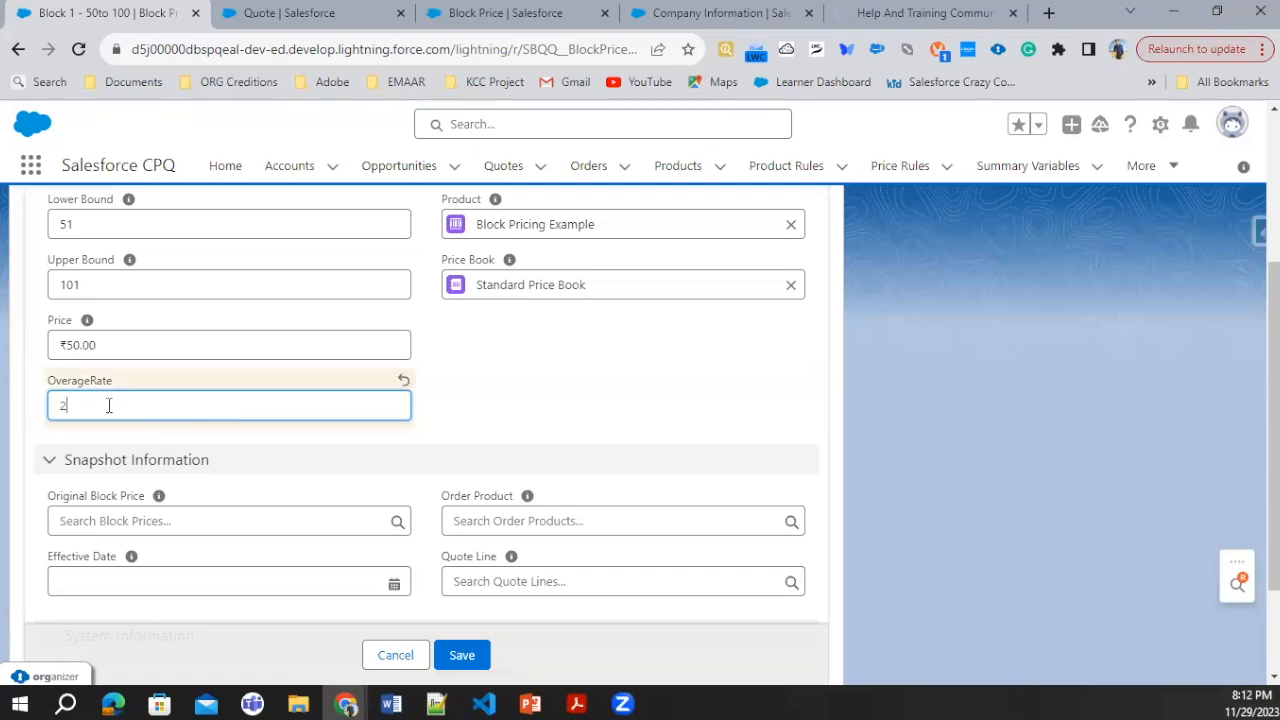
pyautogui.click(472, 652)
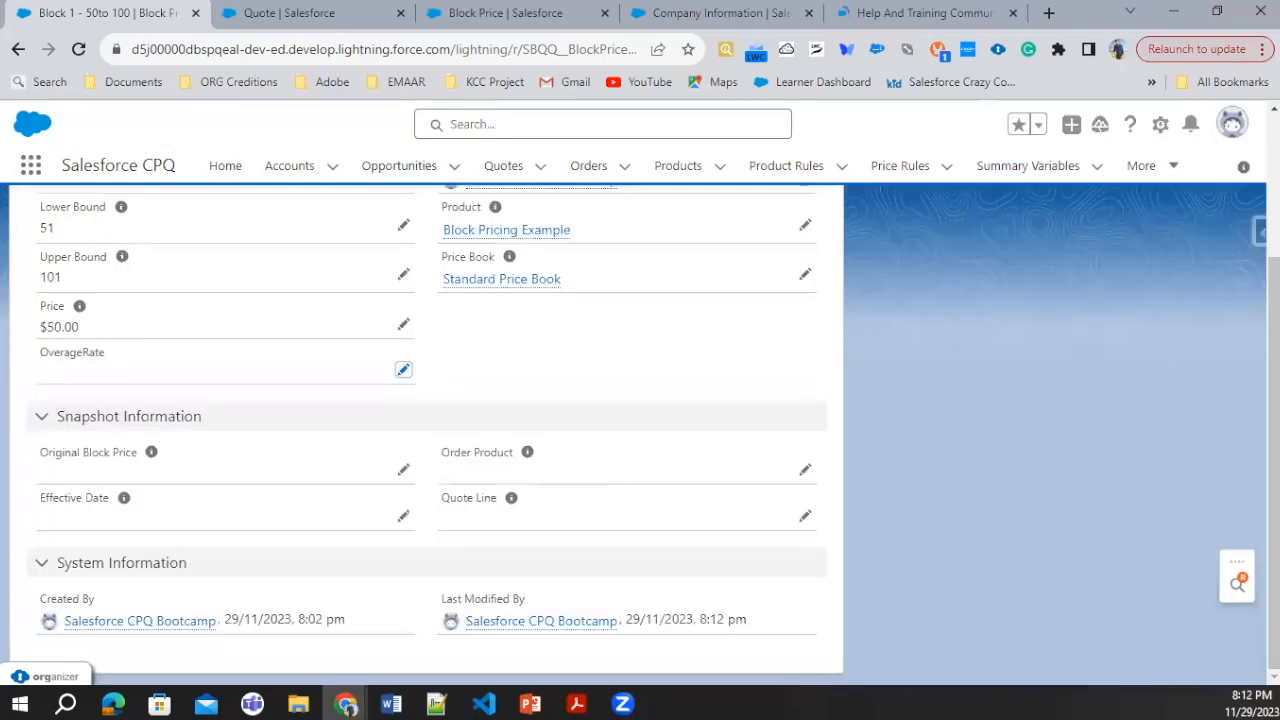
pyautogui.click(76, 50)
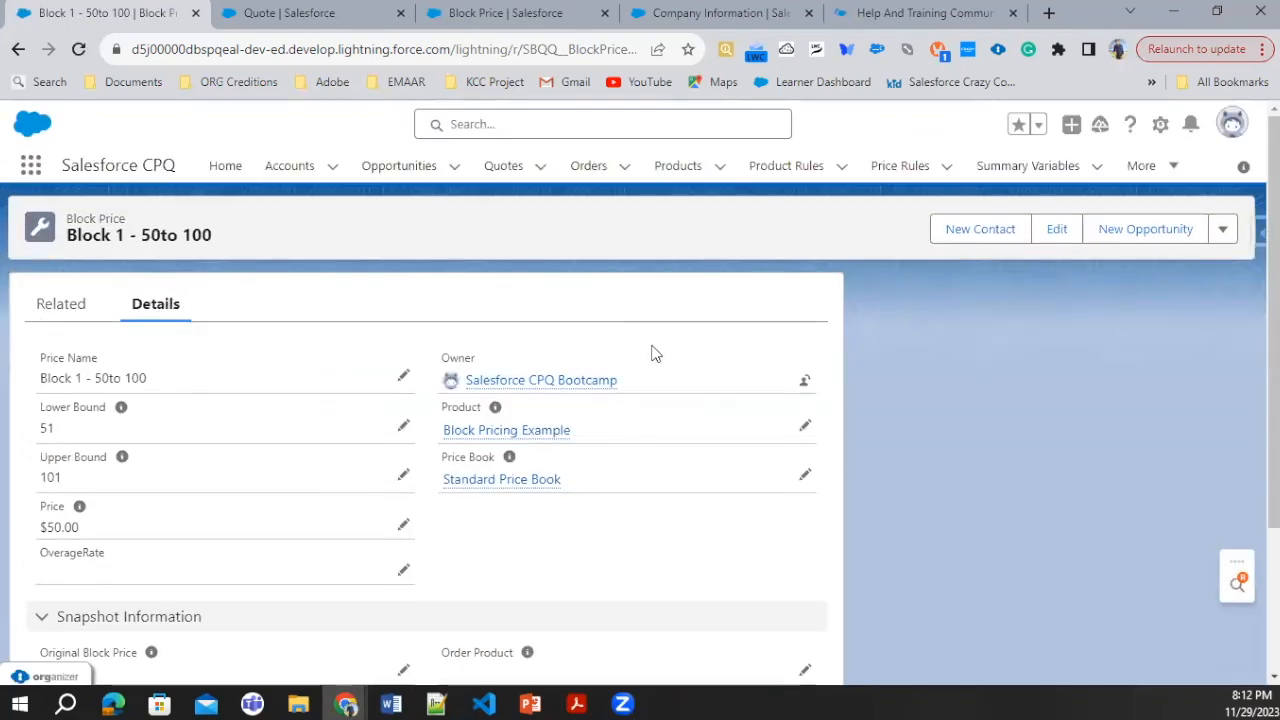
# Step: Go back to the Block Pricing Example product and open its Block 3 - 100 to 150 block price
pyautogui.click(516, 436)
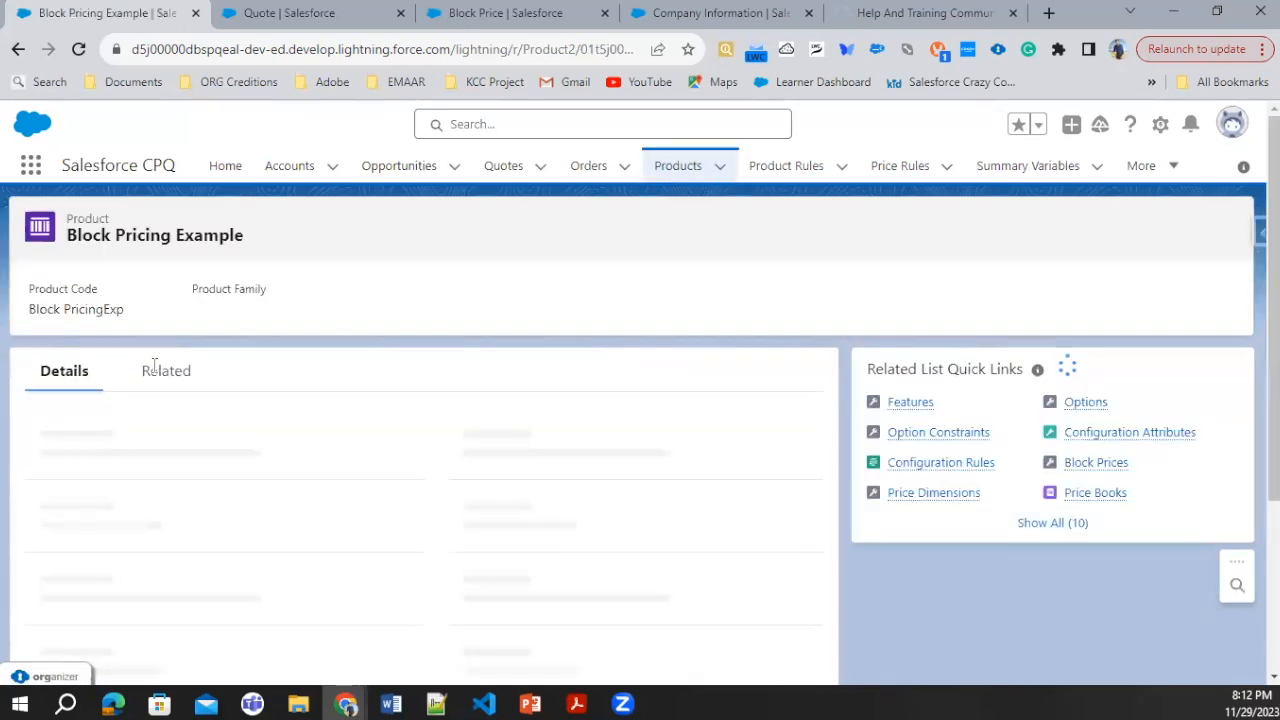
pyautogui.click(154, 388)
pyautogui.scroll(-3, 210, 460)
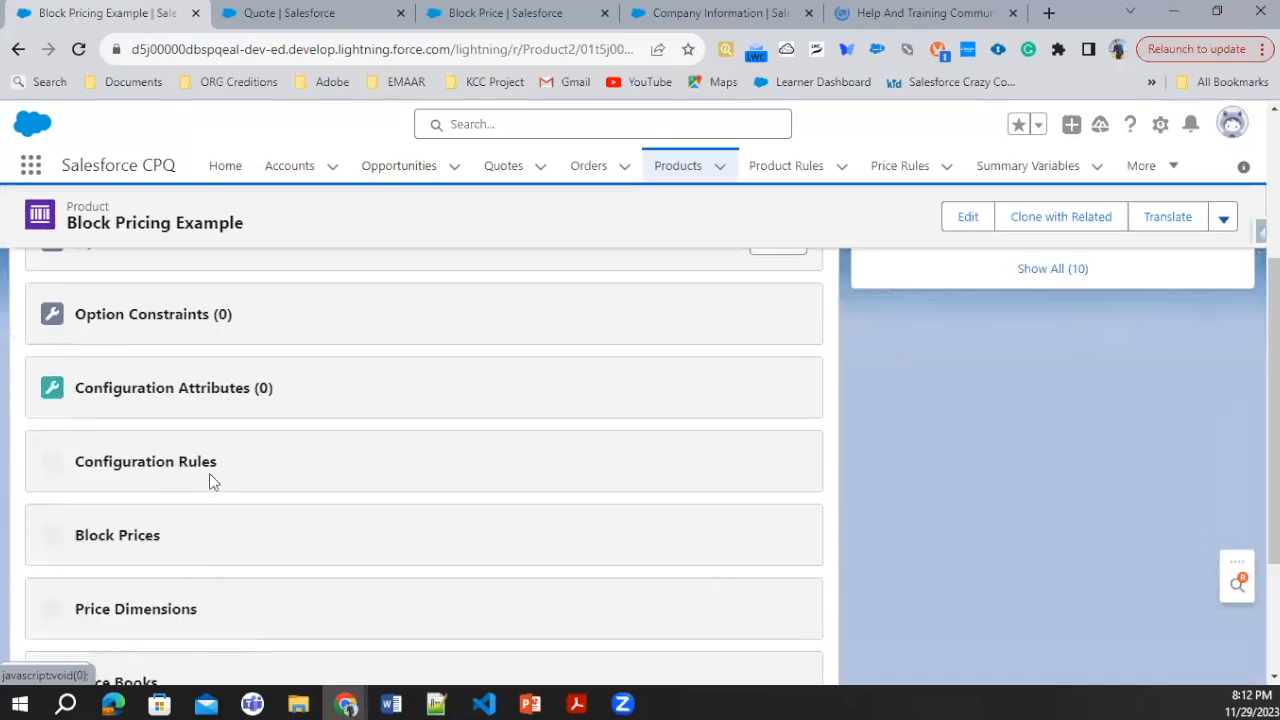
pyautogui.scroll(-2, 460, 560)
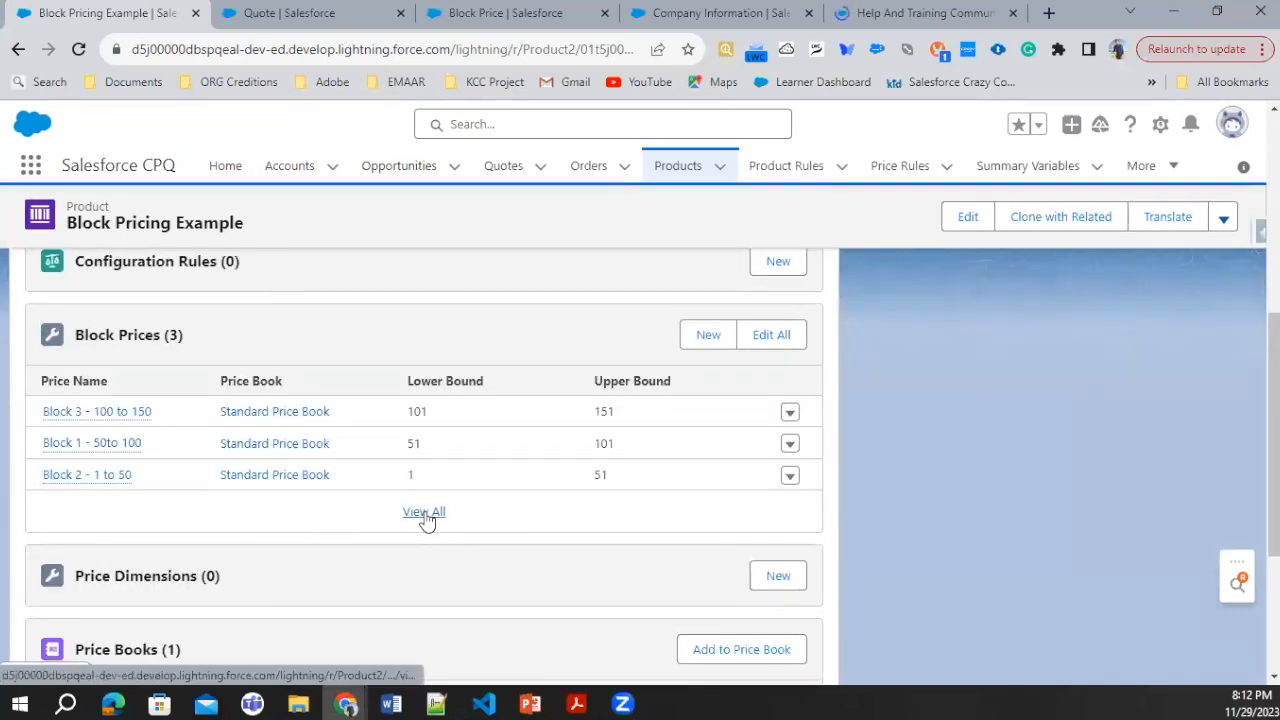
pyautogui.click(146, 413)
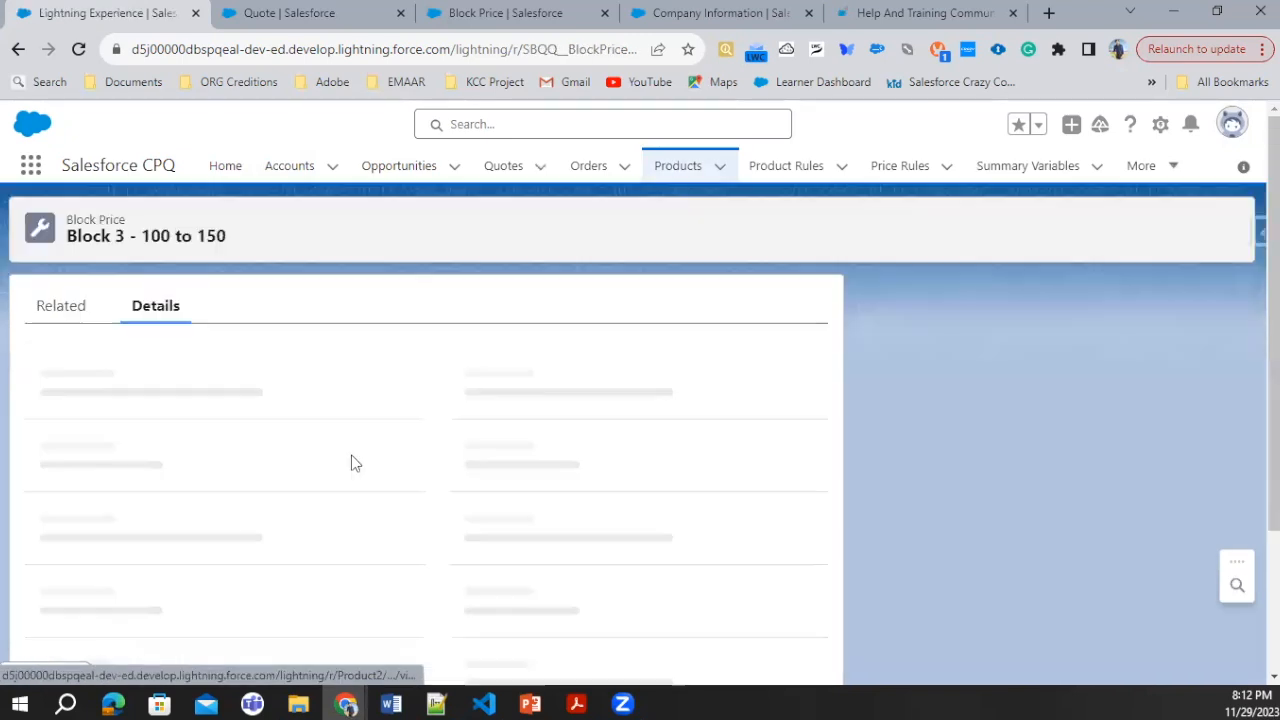
# Step: Try to save an OverageRate of 5 on the Block 3 - 100 to 150 block price
pyautogui.scroll(-2, 409, 406)
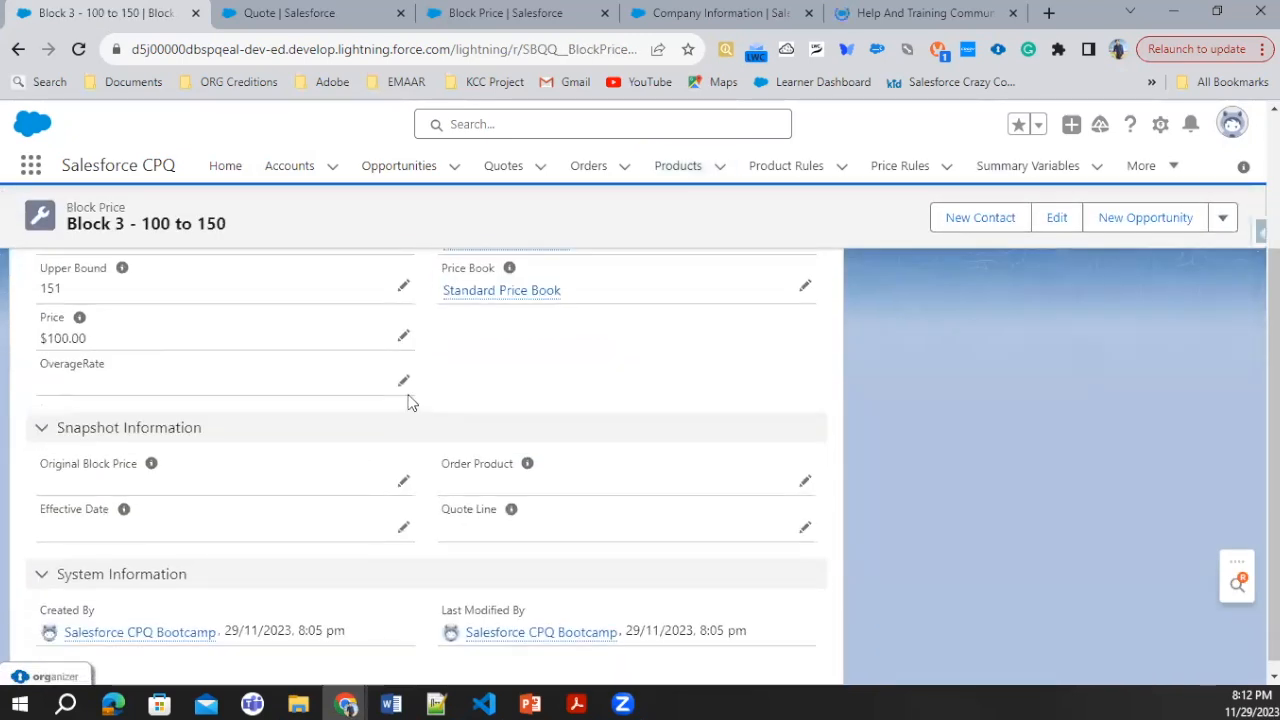
pyautogui.click(404, 387)
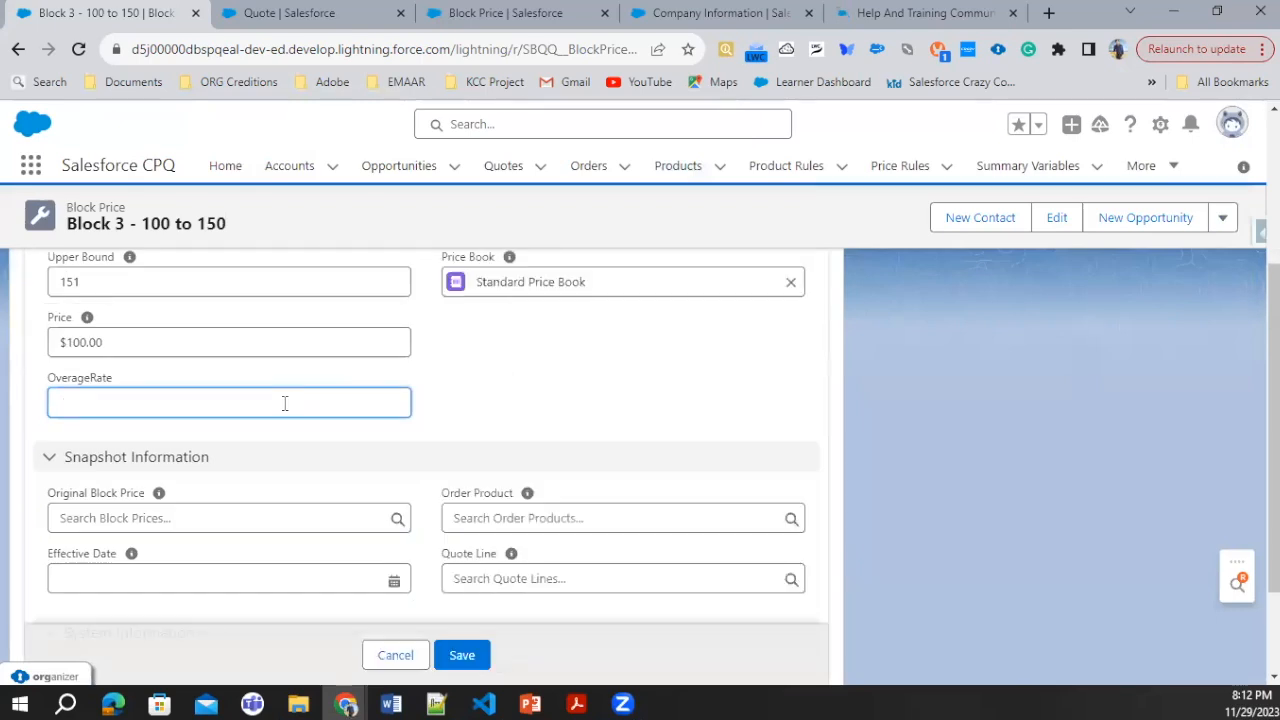
pyautogui.write('5')
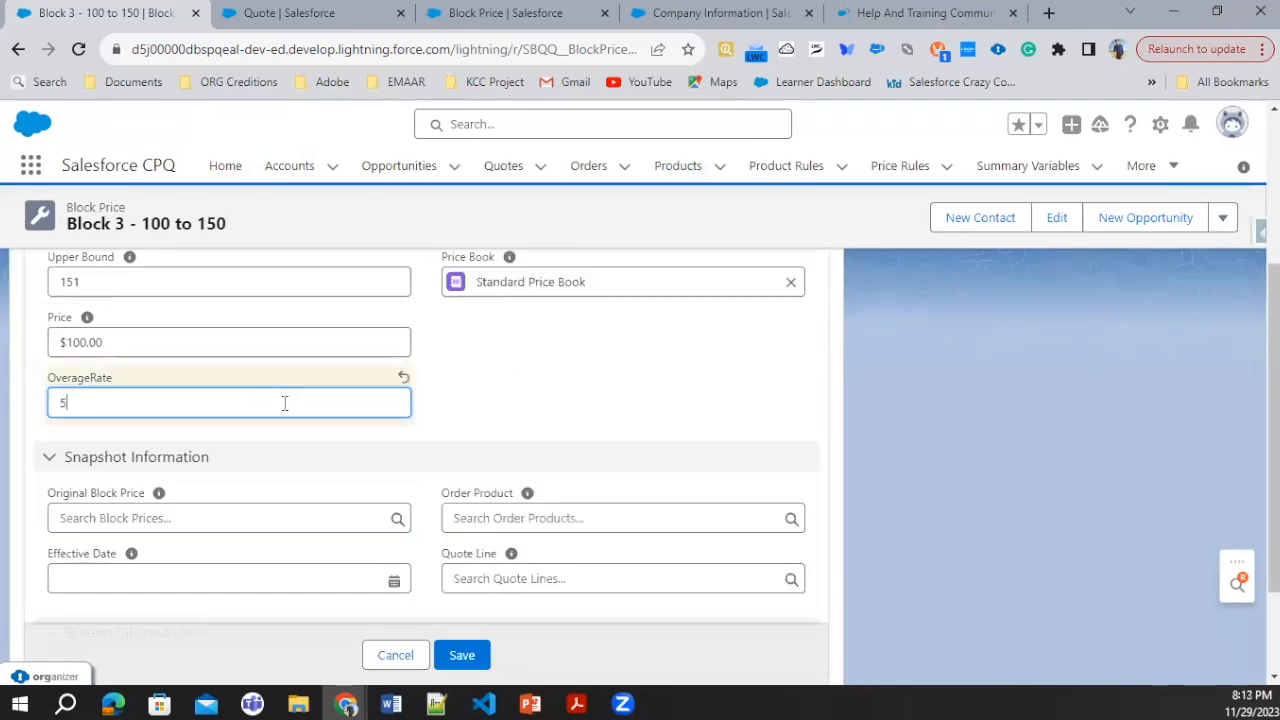
pyautogui.click(480, 660)
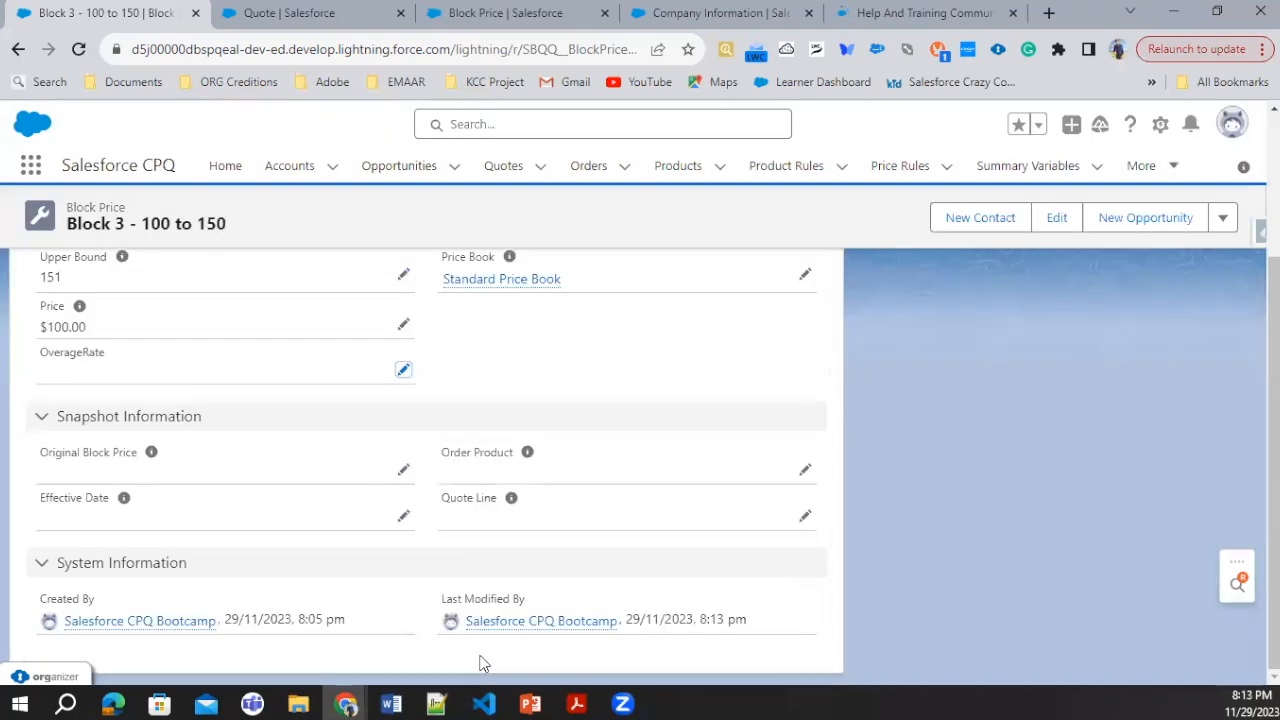
pyautogui.scroll(3, 234, 506)
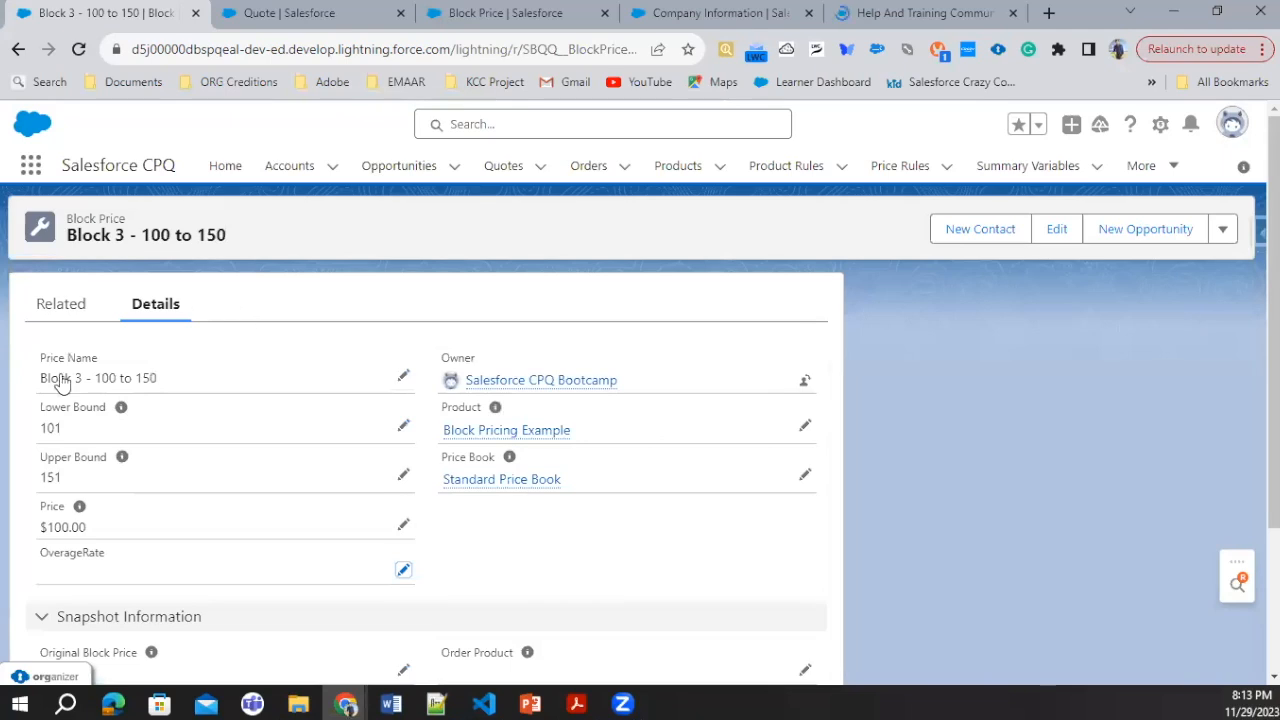
# Step: Return to the quote, set the Block Pricing Example line's quantity to 120 and calculate the quote
pyautogui.click(274, 16)
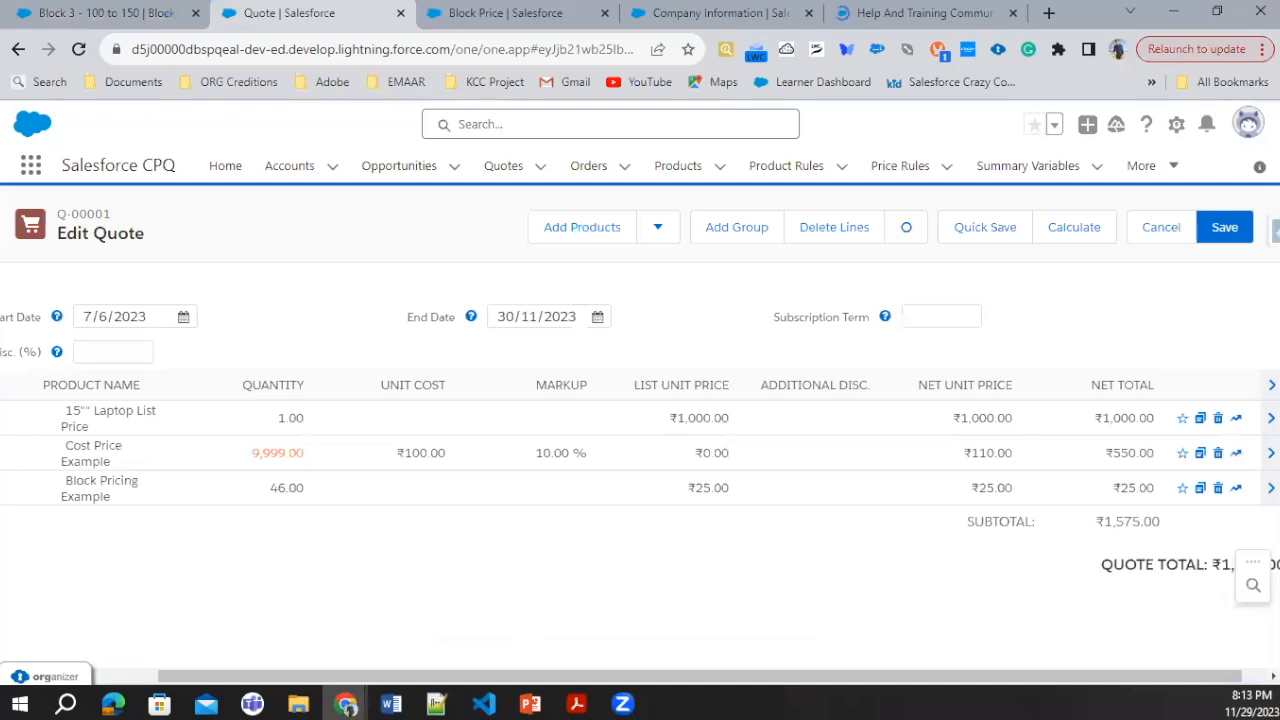
pyautogui.click(283, 496)
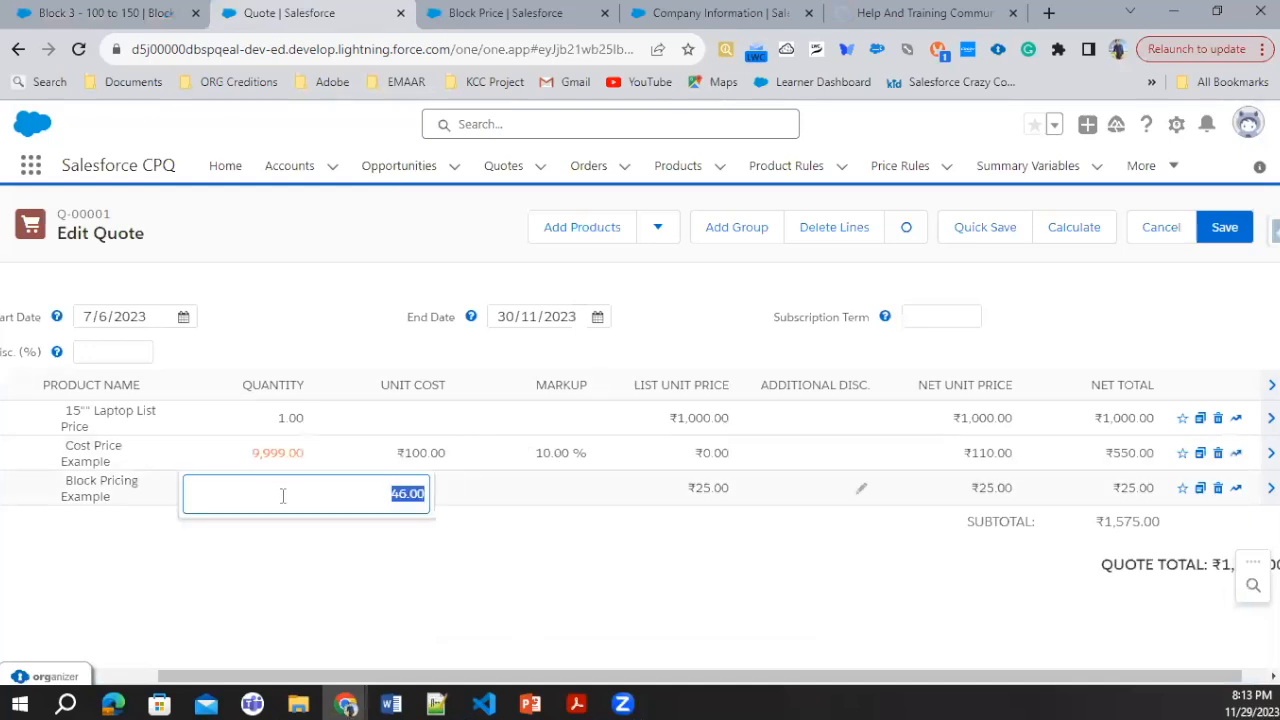
pyautogui.write('1')
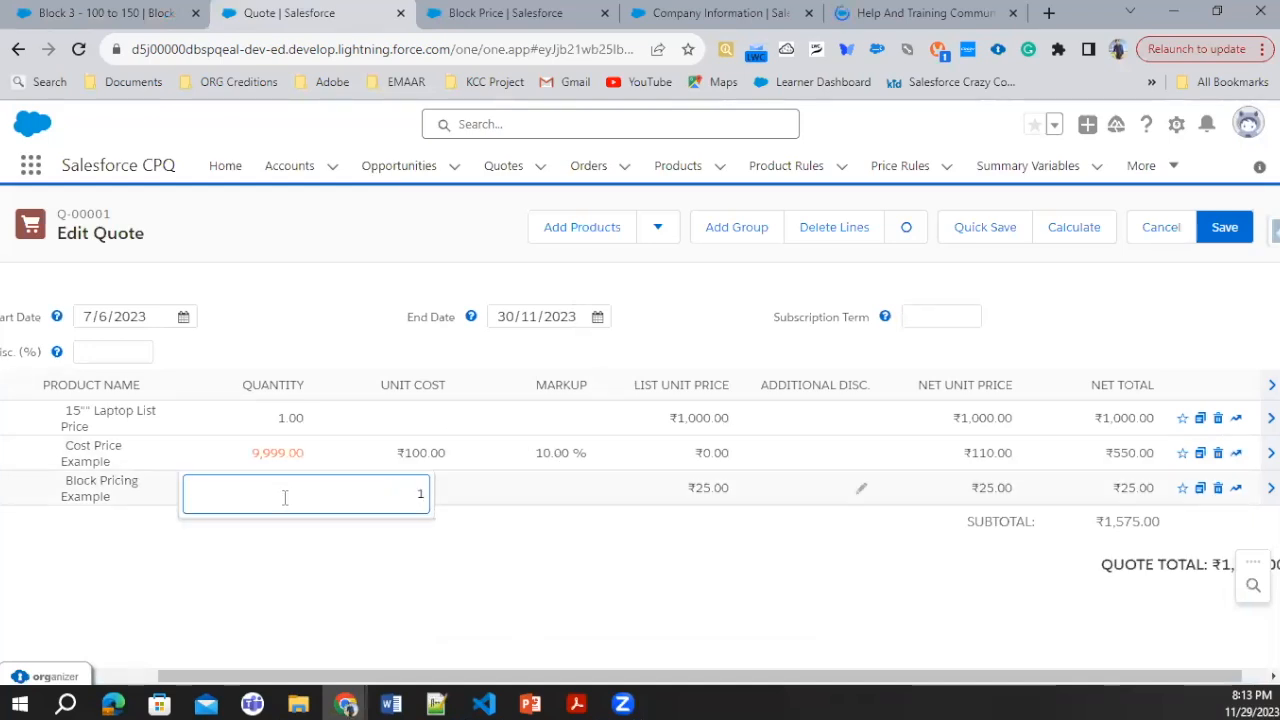
pyautogui.write('20')
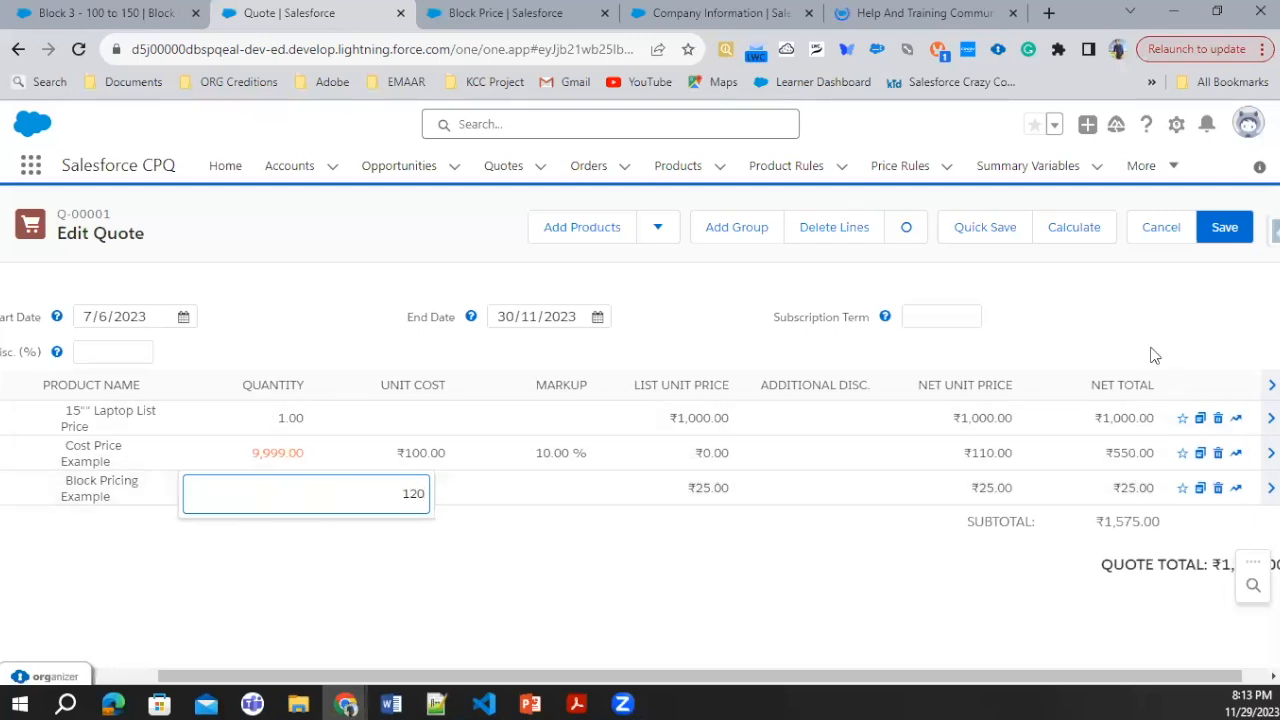
pyautogui.click(1076, 236)
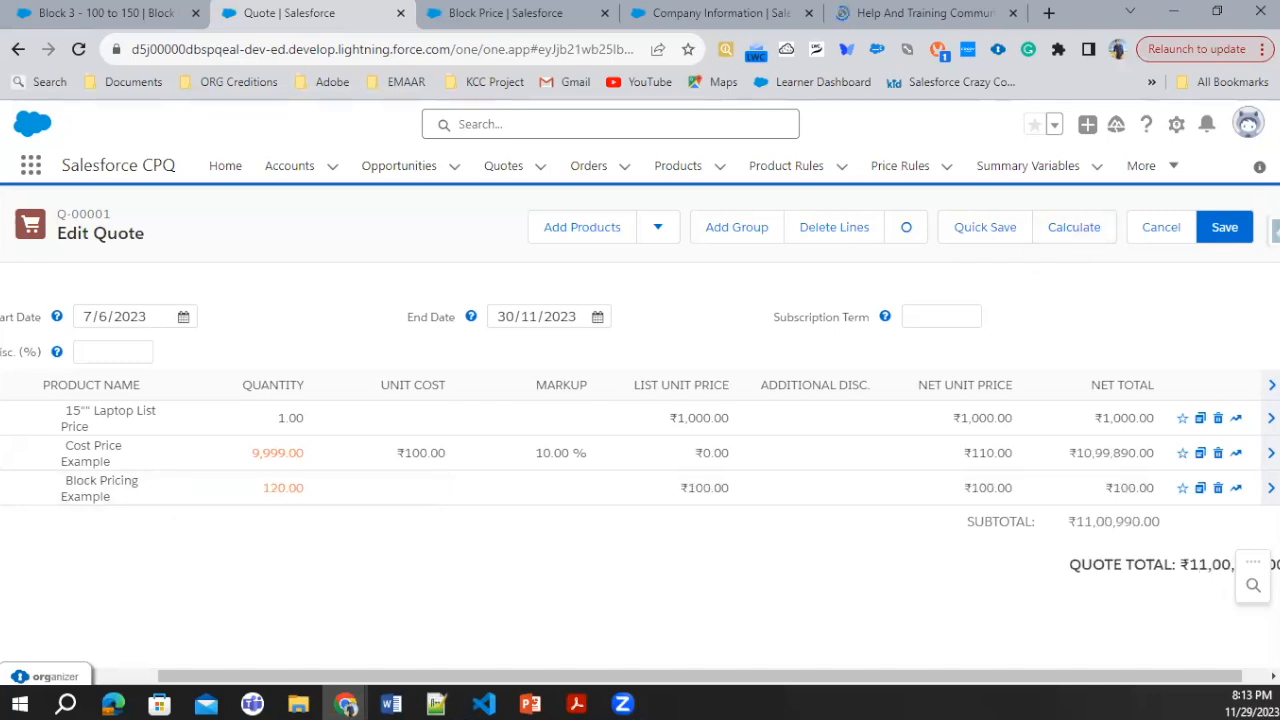
# Step: Change the Block Pricing Example line's quantity to 156 and recalculate the quote
pyautogui.click(251, 492)
pyautogui.write('1')
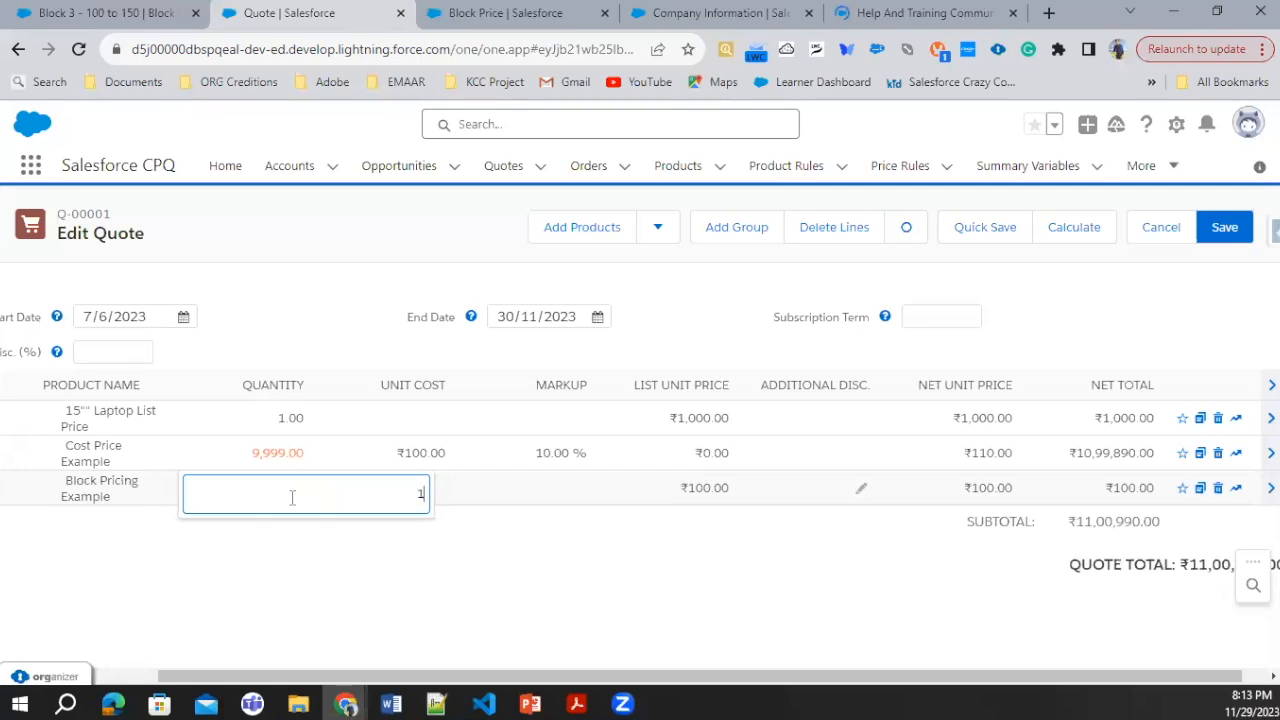
pyautogui.write('56')
pyautogui.click(1065, 246)
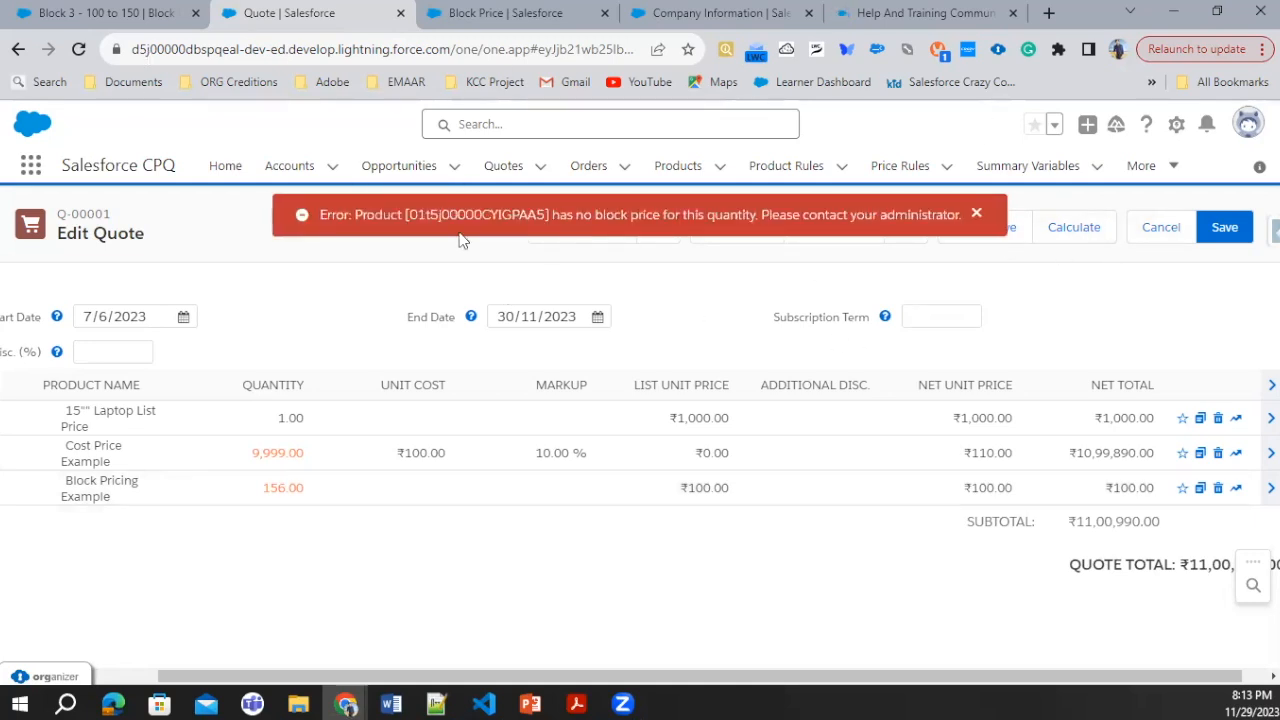
# Step: Switch to the Pricing Methods presentation in PowerPoint and select the API name OverageRate on the Block Price slide for copying
pyautogui.hotkey('ctrl', 'Tab')
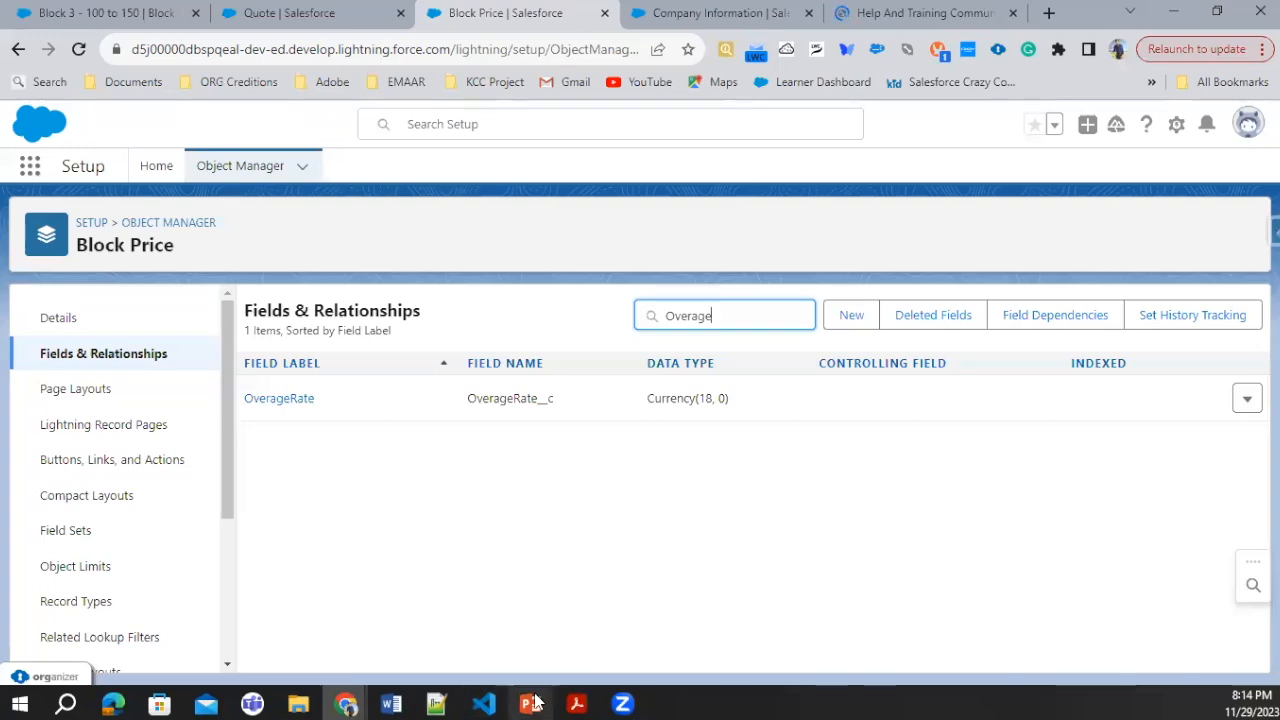
pyautogui.click(530, 704)
pyautogui.click(70, 632)
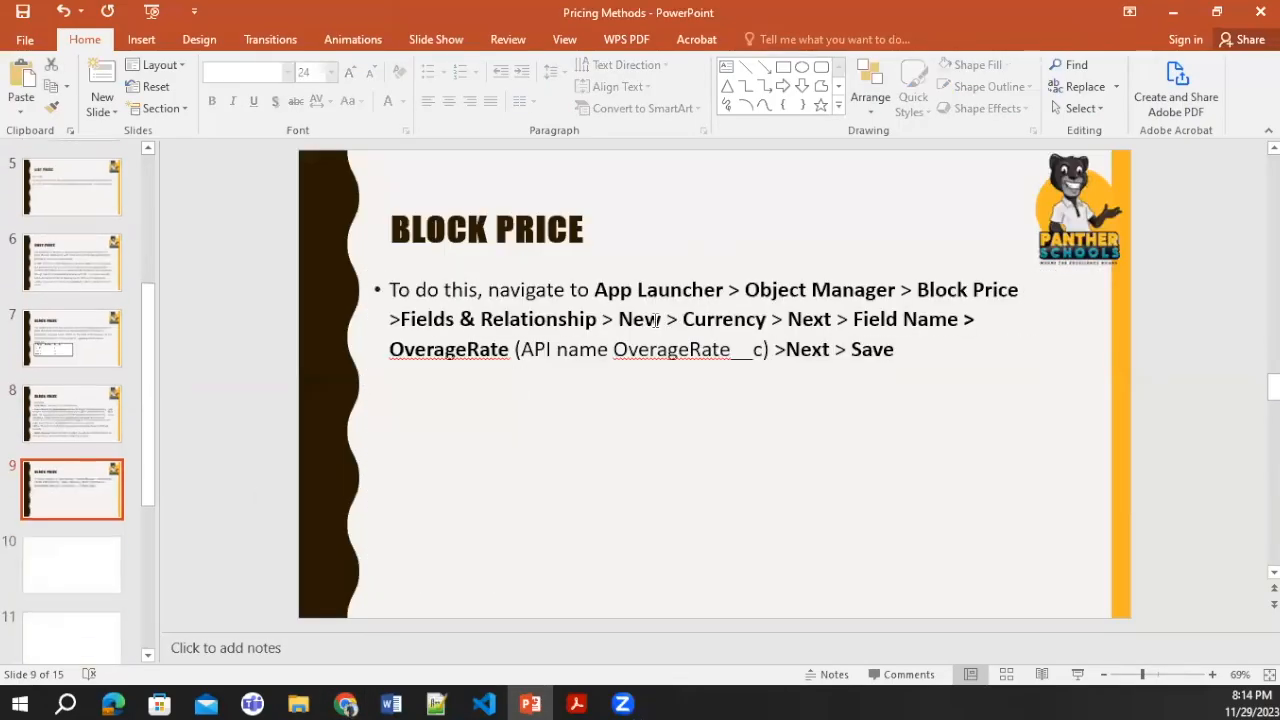
pyautogui.moveTo(728, 349); pyautogui.dragTo(611, 348)
pyautogui.hotkey('ctrl', 'c')
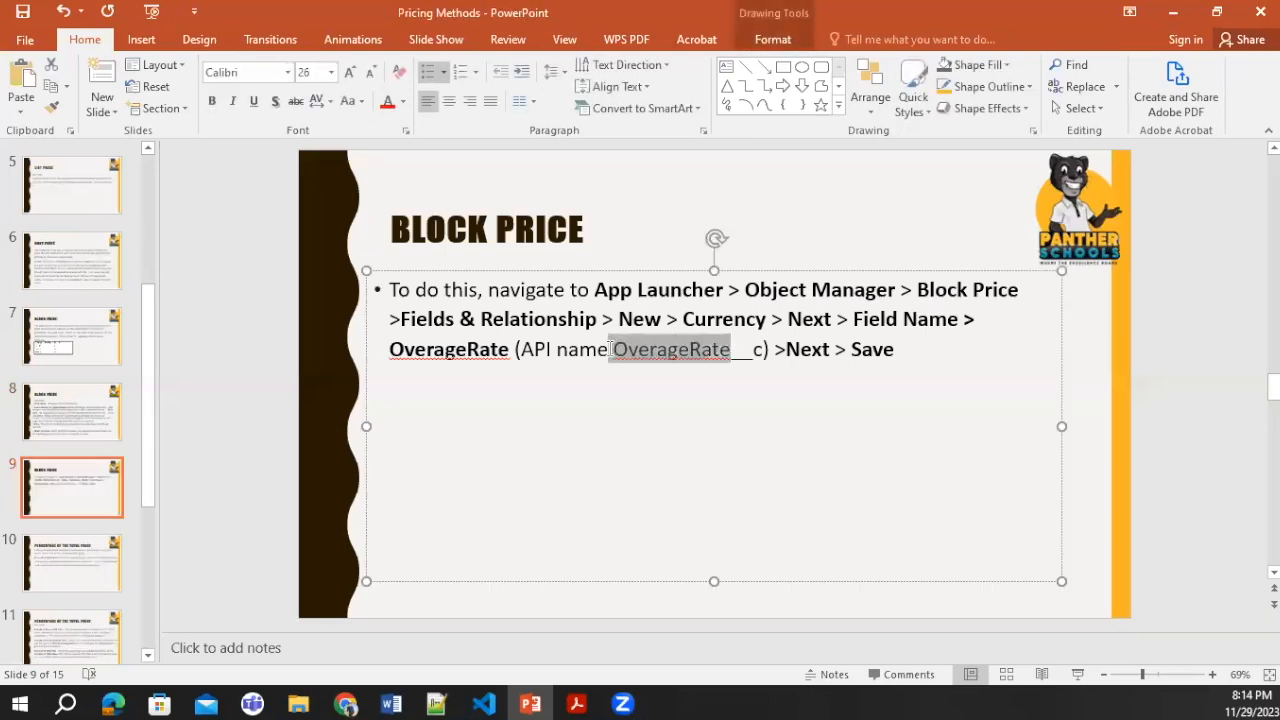
# Step: Back in Salesforce Setup, delete the existing OverageRate field from the Block Price object and start a new Currency custom field
pyautogui.hotkey('alt', 'Tab')
pyautogui.click(1247, 398)
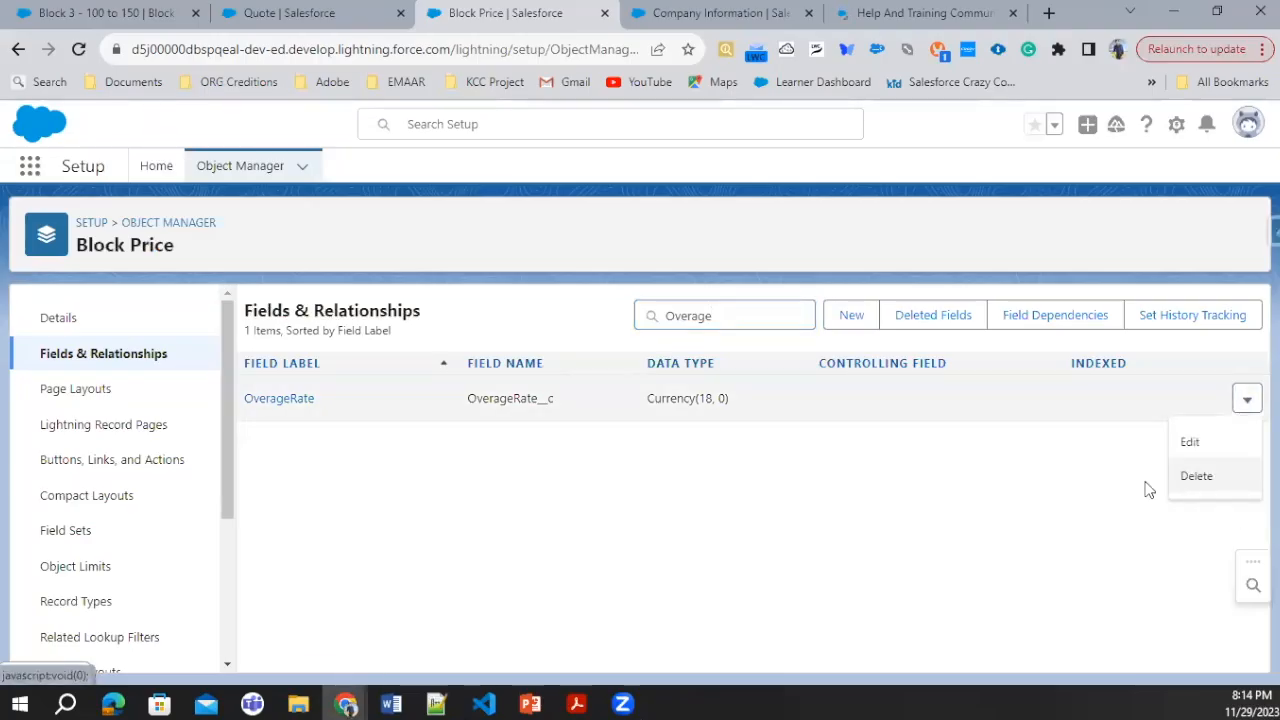
pyautogui.click(851, 315)
pyautogui.scroll(-5, 334, 571)
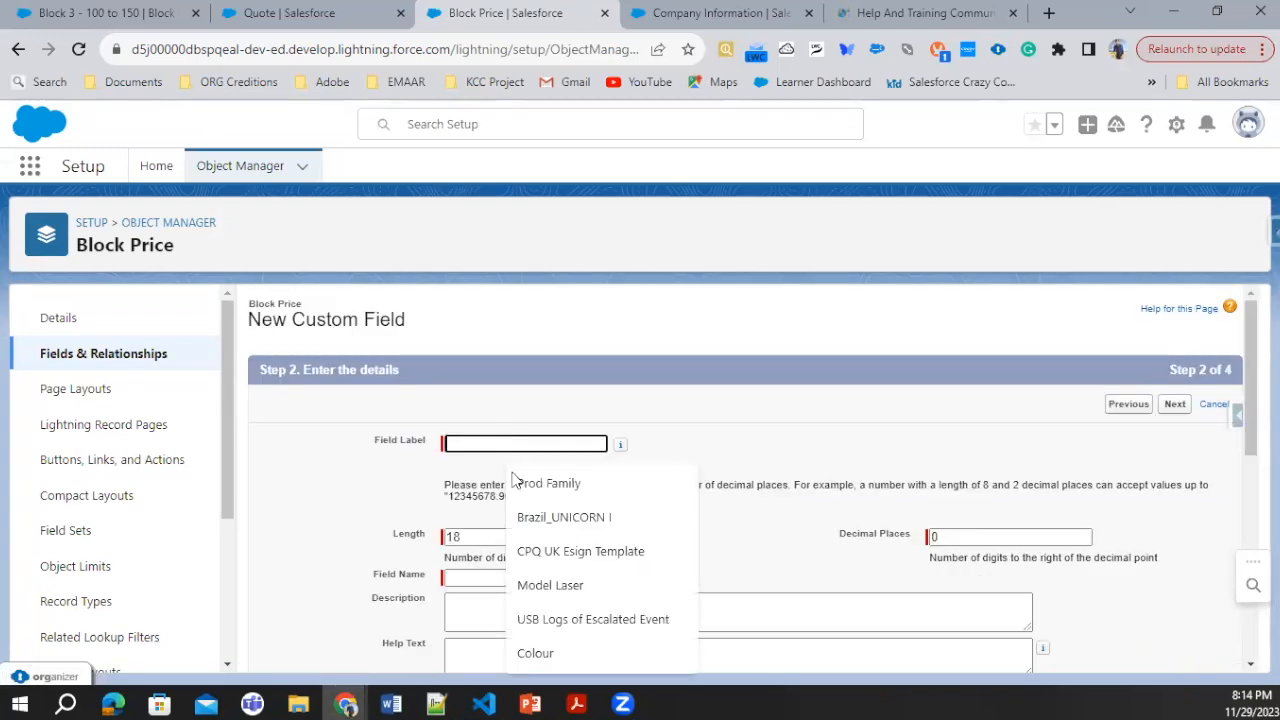
# Step: Label and name the field OverageRate with length 18 and 0 decimal places, include it on the Block Price Layout, and save it
pyautogui.hotkey('ctrl', 'v')
pyautogui.click(522, 577)
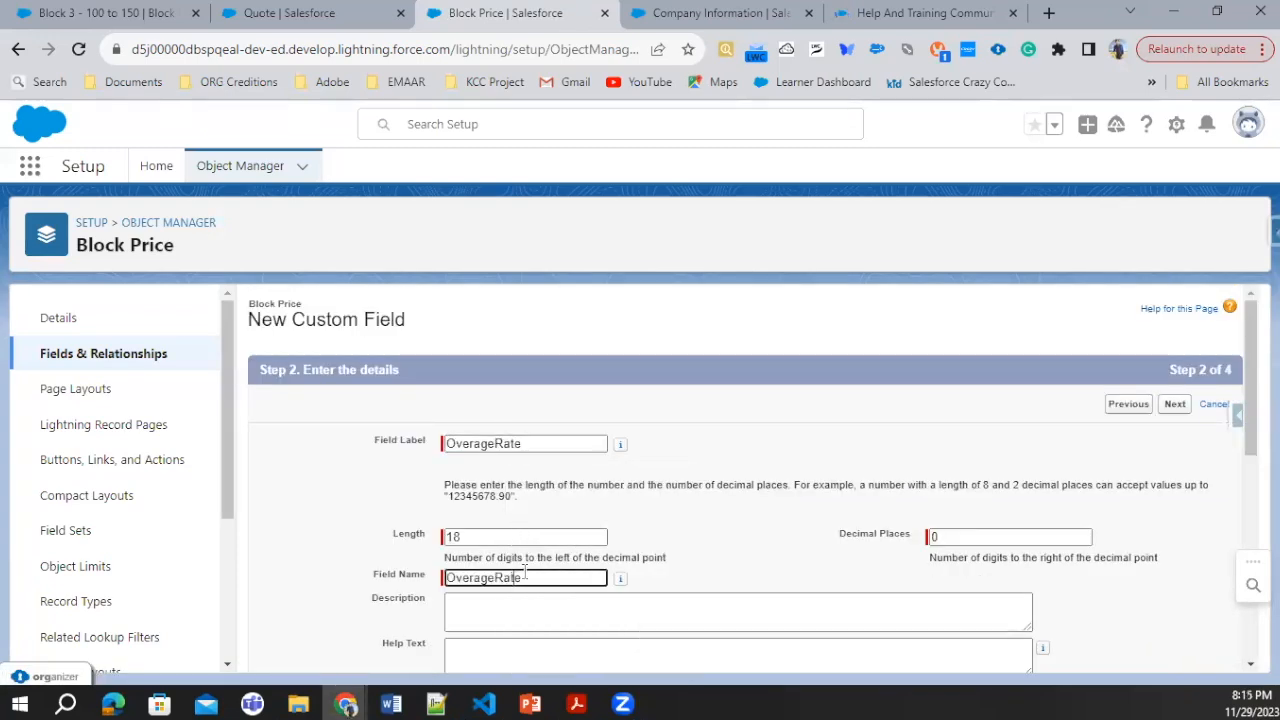
pyautogui.click(1171, 648)
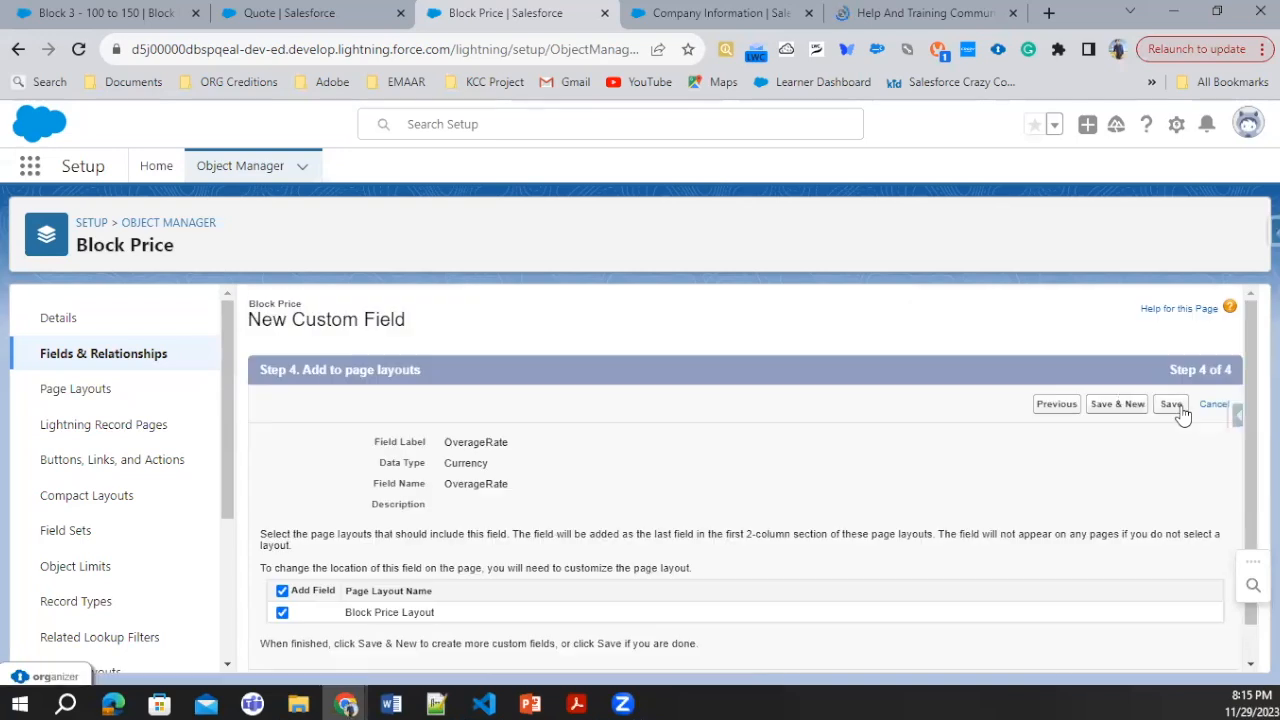
pyautogui.click(1180, 412)
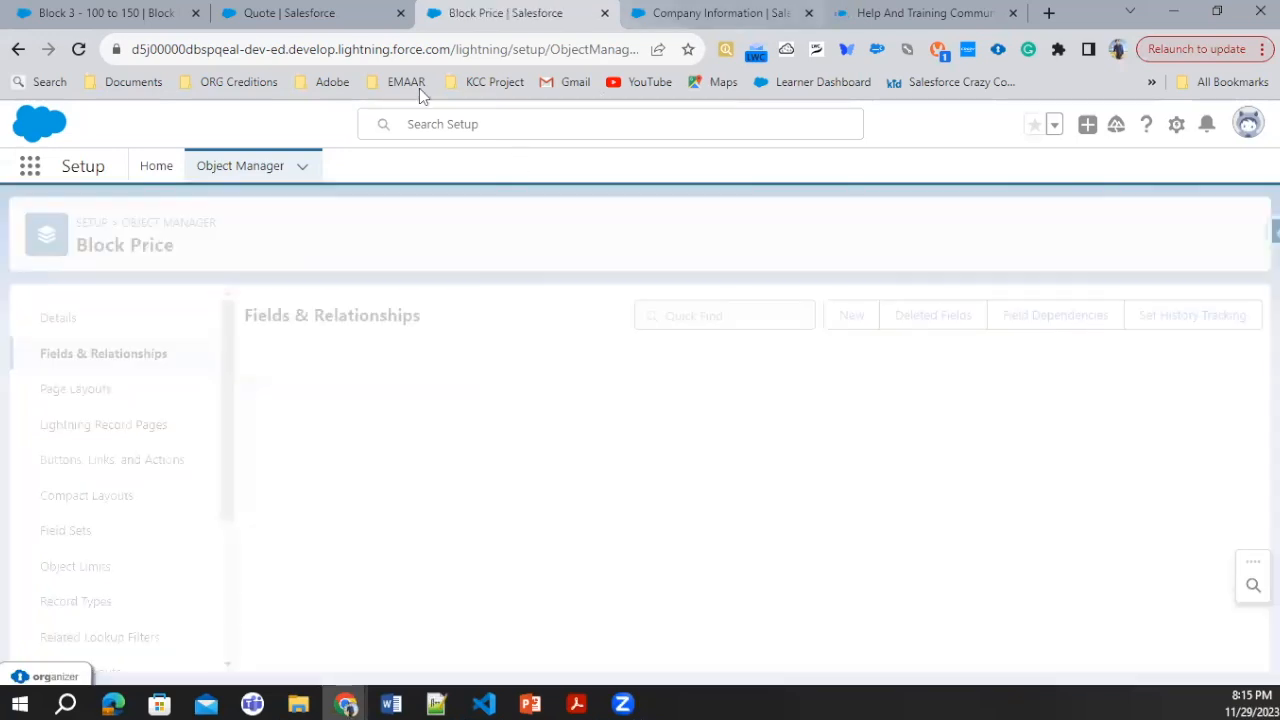
# Step: Reload the Block 3 - 100 to 150 block price, set its OverageRate to 5, and save the record
pyautogui.click(289, 13)
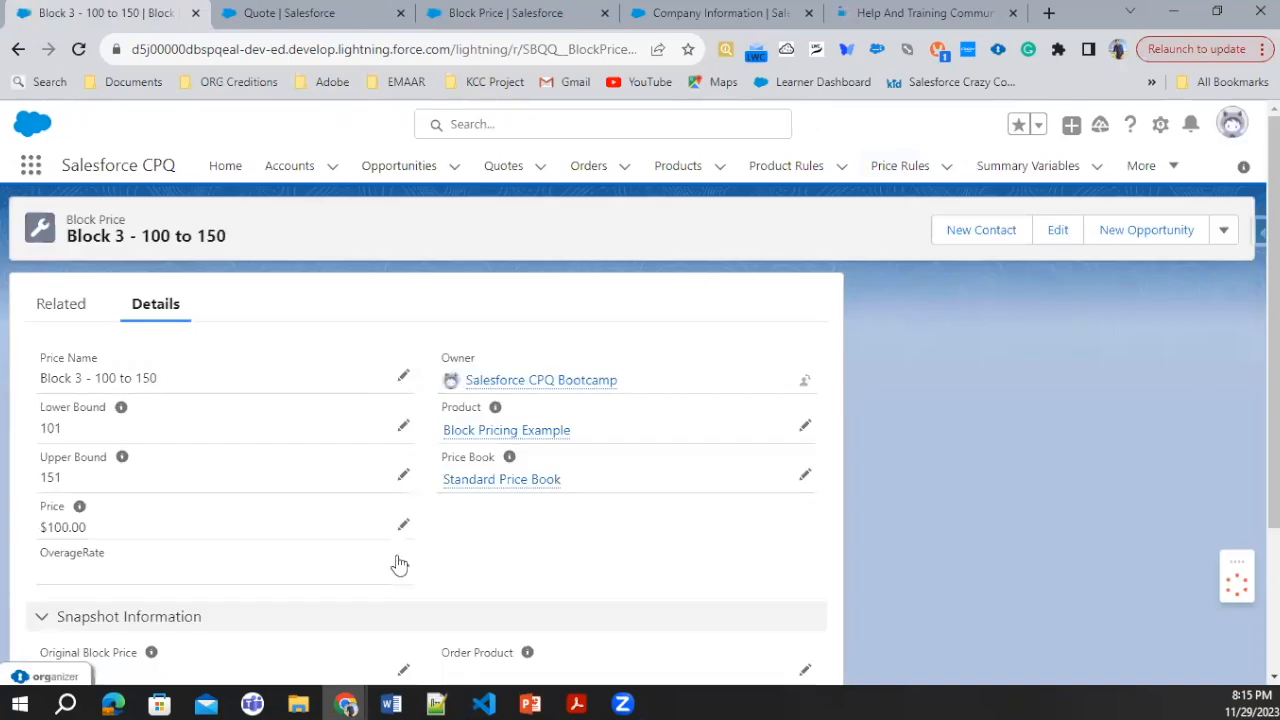
pyautogui.scroll(-2, 397, 370)
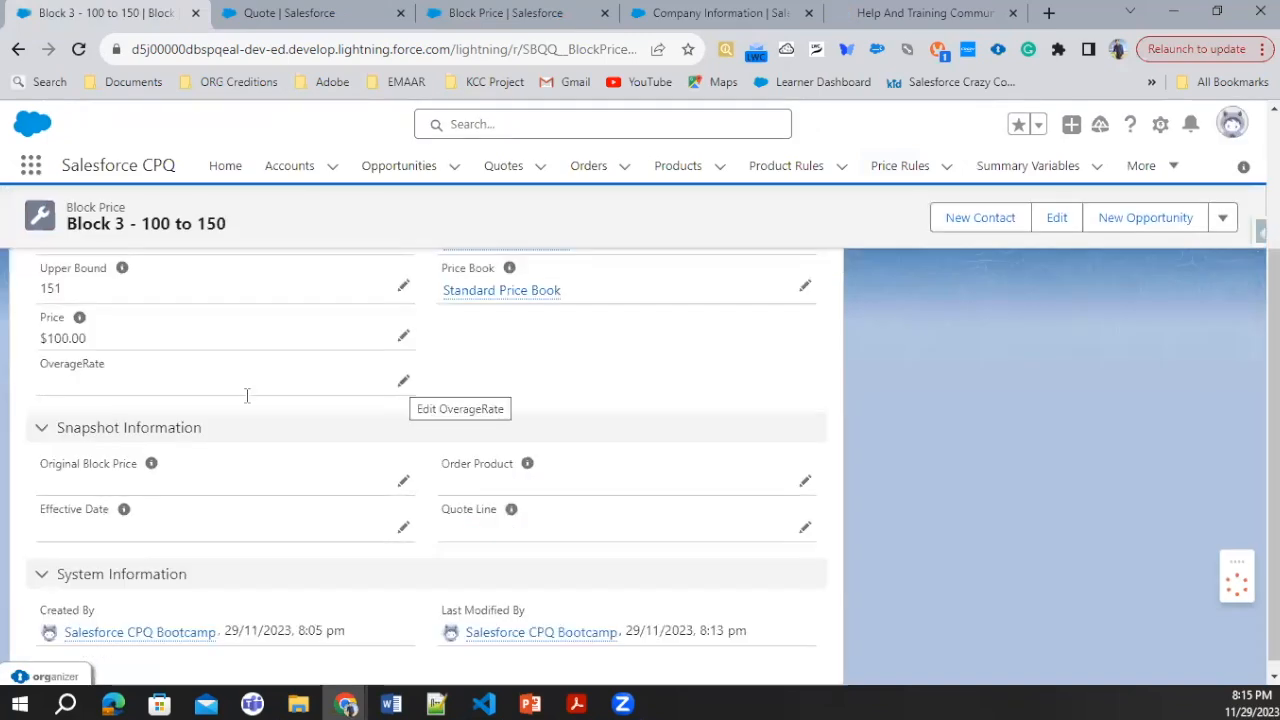
pyautogui.doubleClick(170, 415)
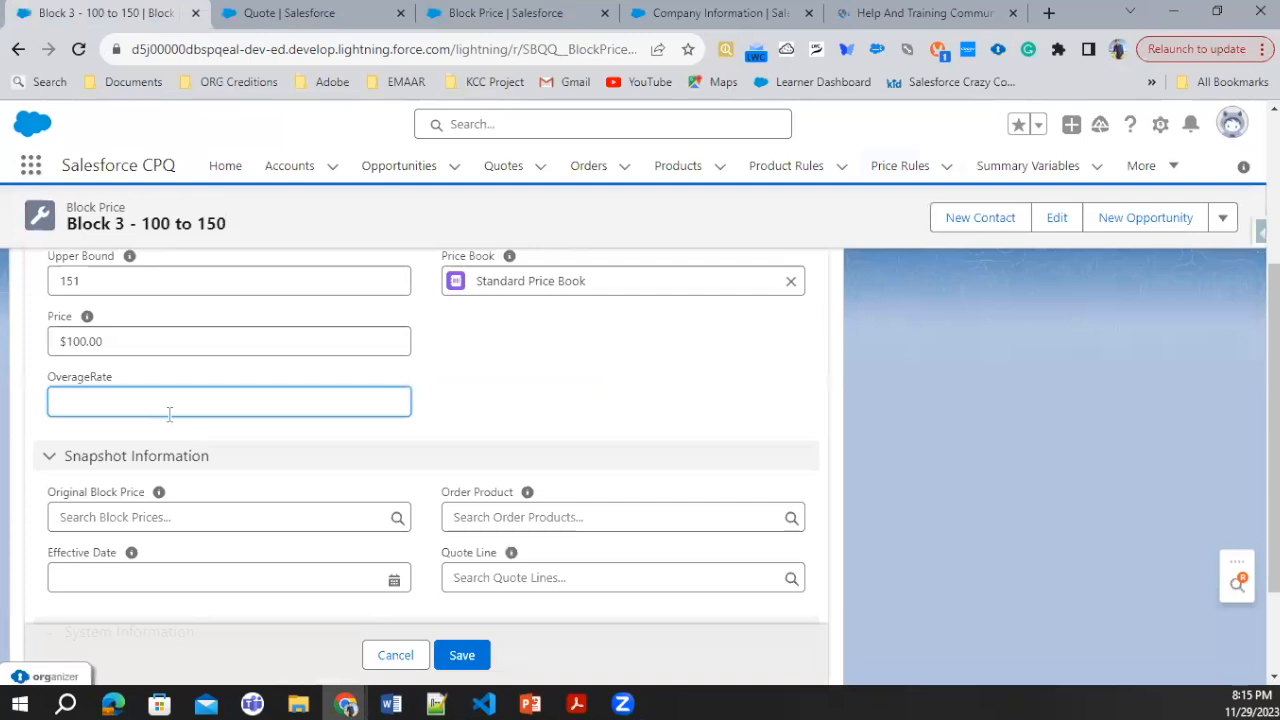
pyautogui.write('5')
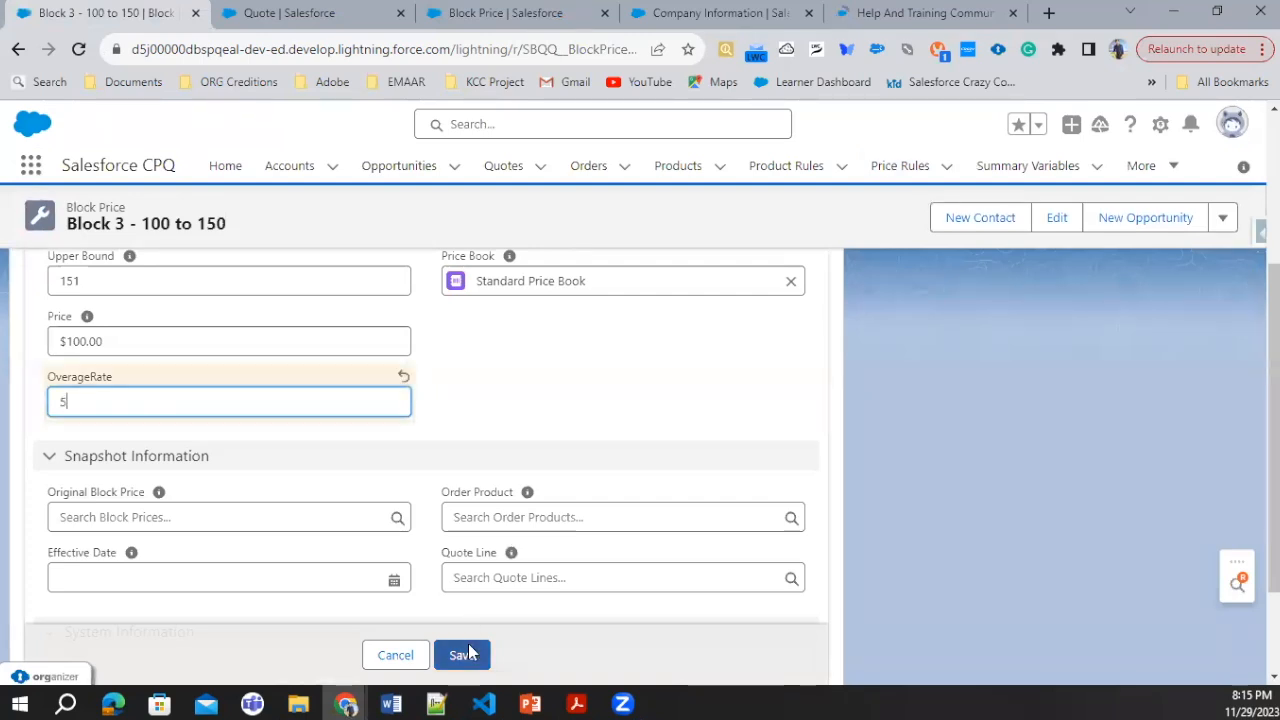
pyautogui.click(463, 654)
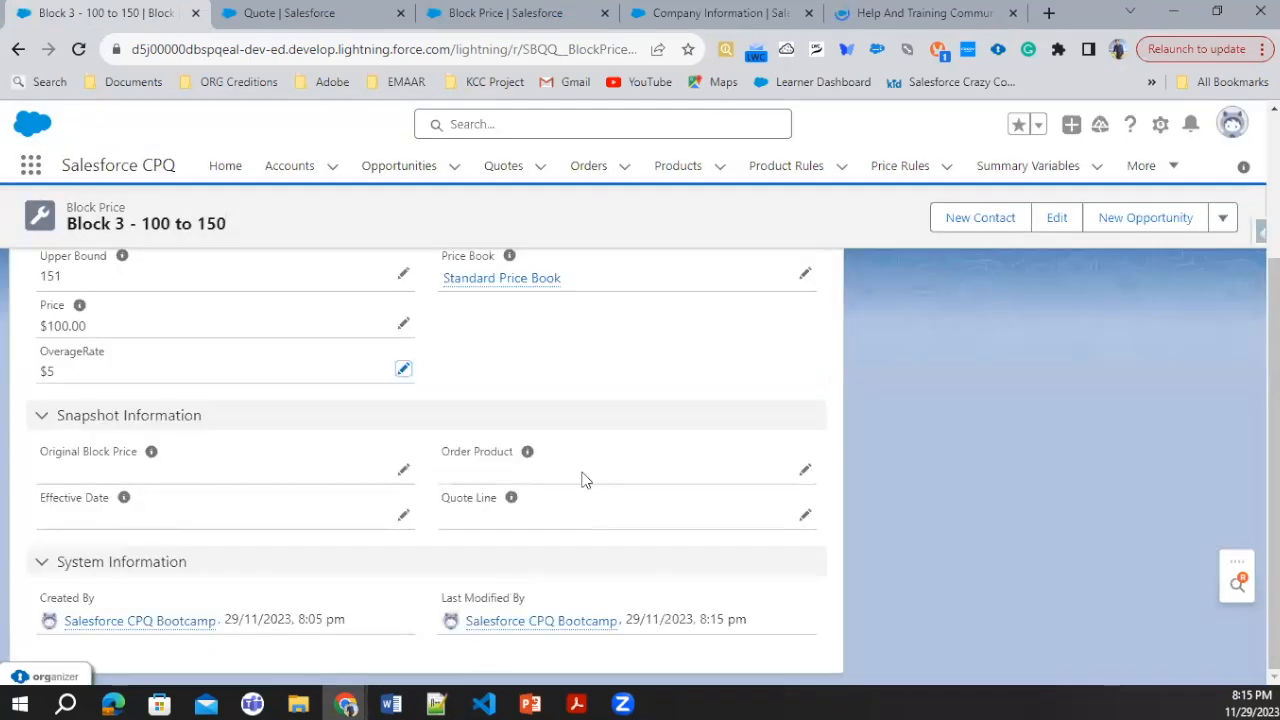
pyautogui.scroll(3, 431, 302)
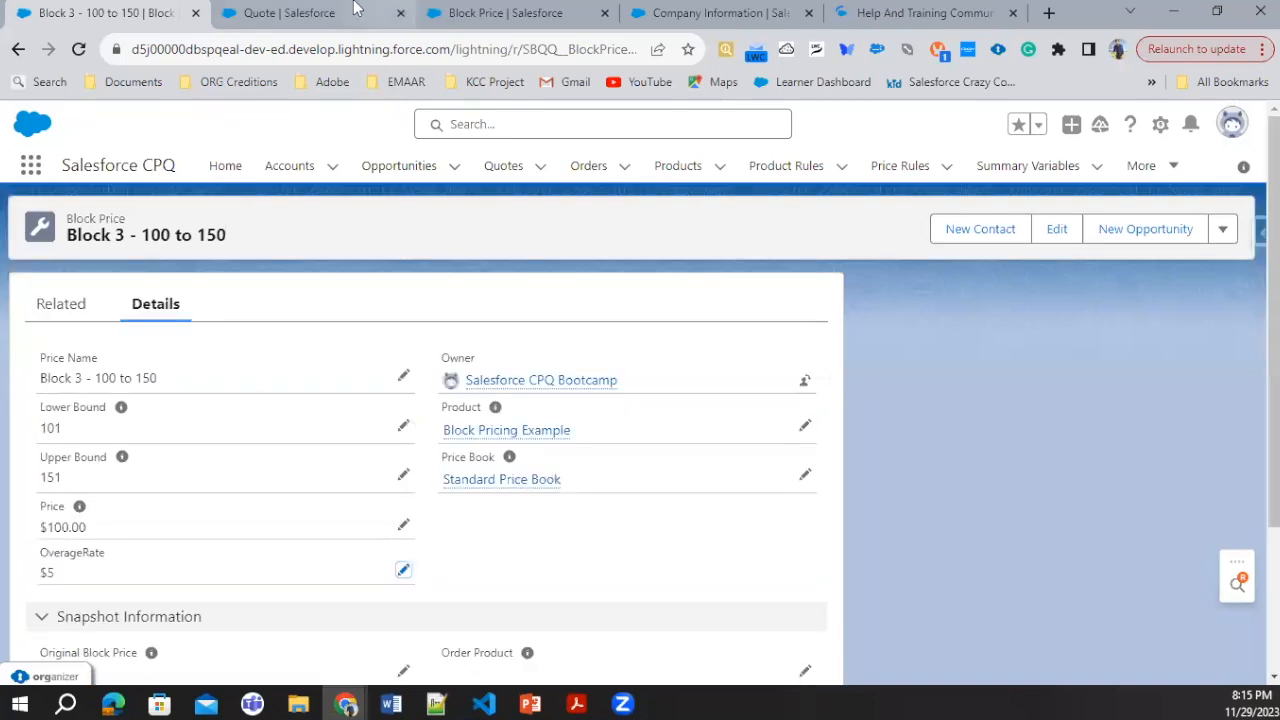
# Step: Discard the unsaved quote line edits and reopen the quote's line editor
pyautogui.hotkey('ctrl', 'Tab')
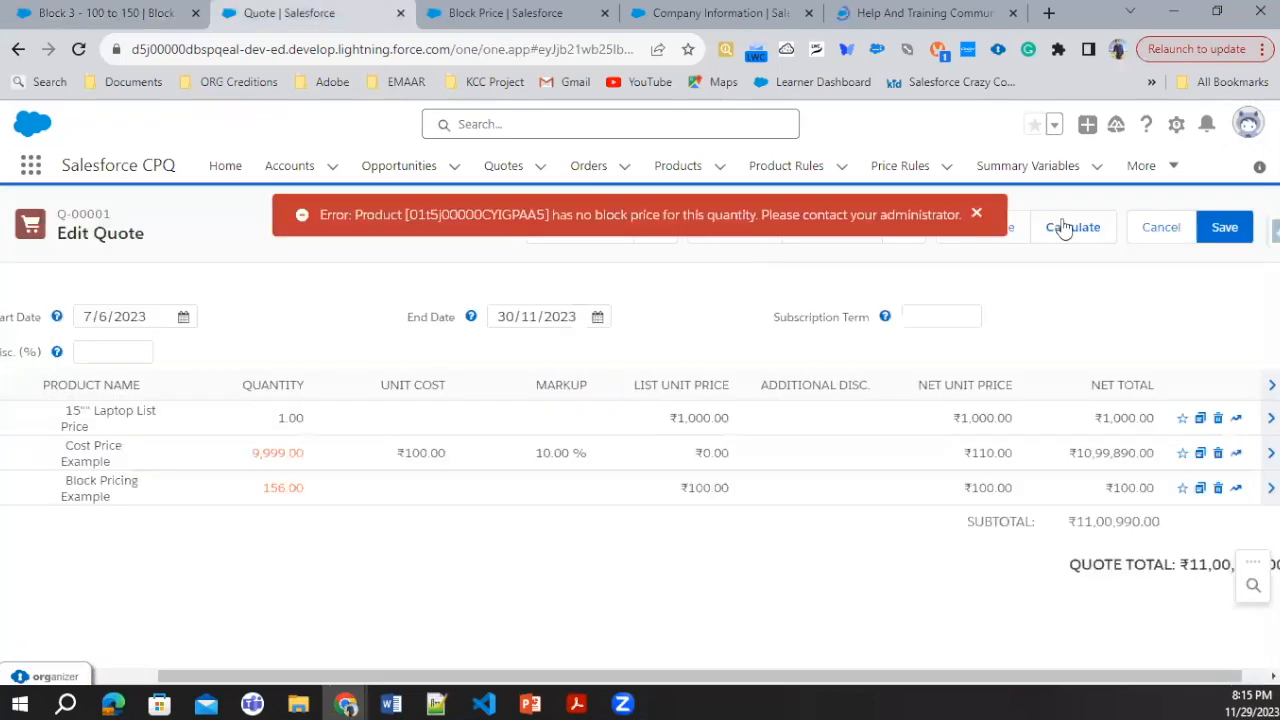
pyautogui.click(1161, 227)
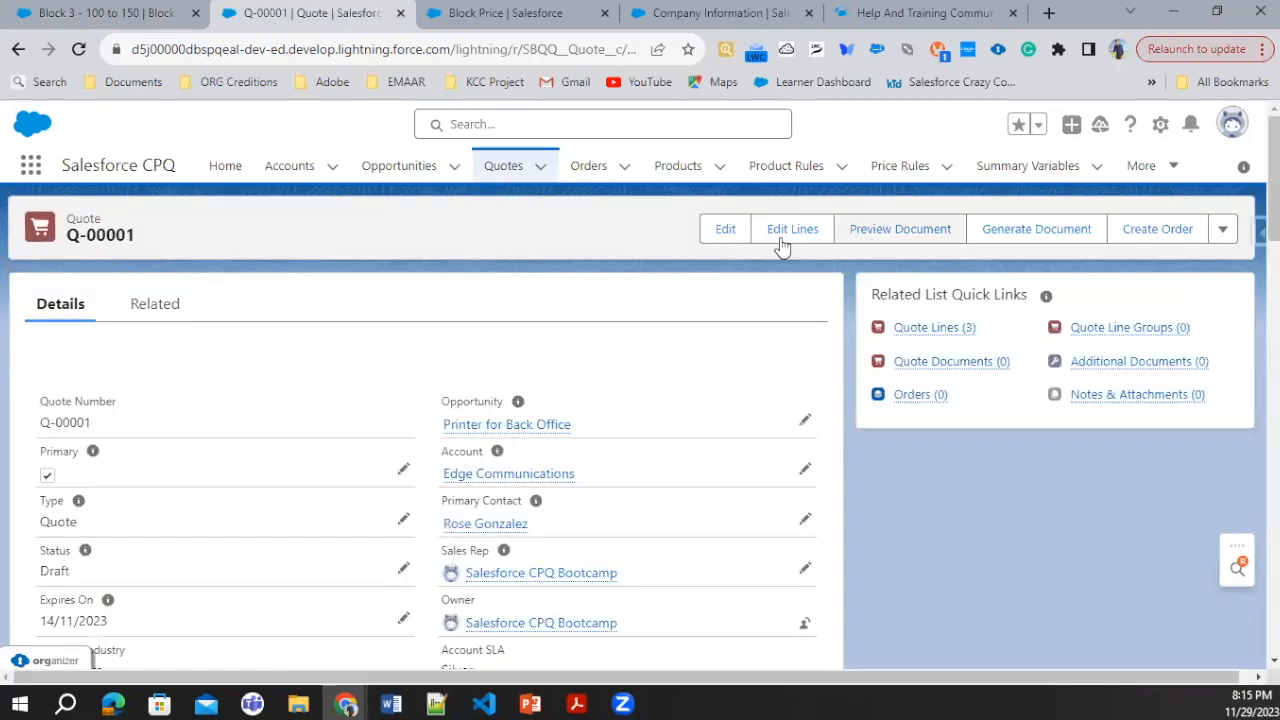
pyautogui.click(789, 231)
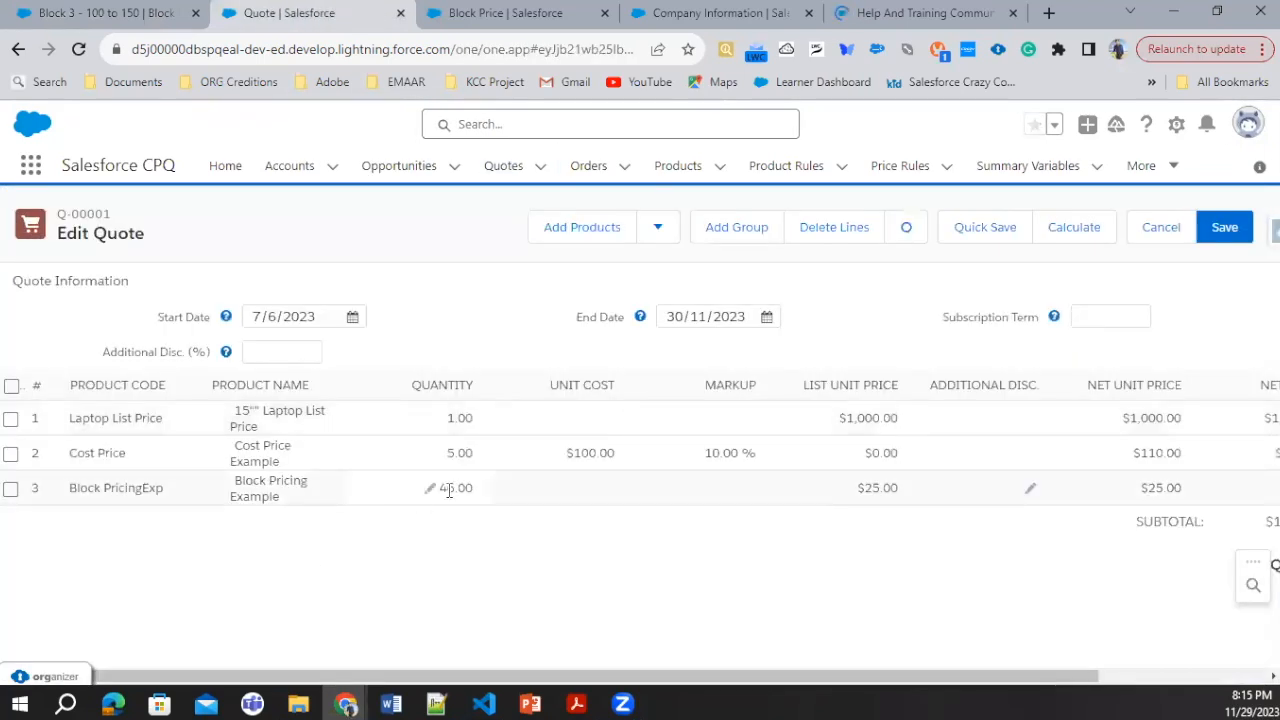
# Step: Set the Block Pricing Example line's quantity to 149 and calculate the quote
pyautogui.click(428, 492)
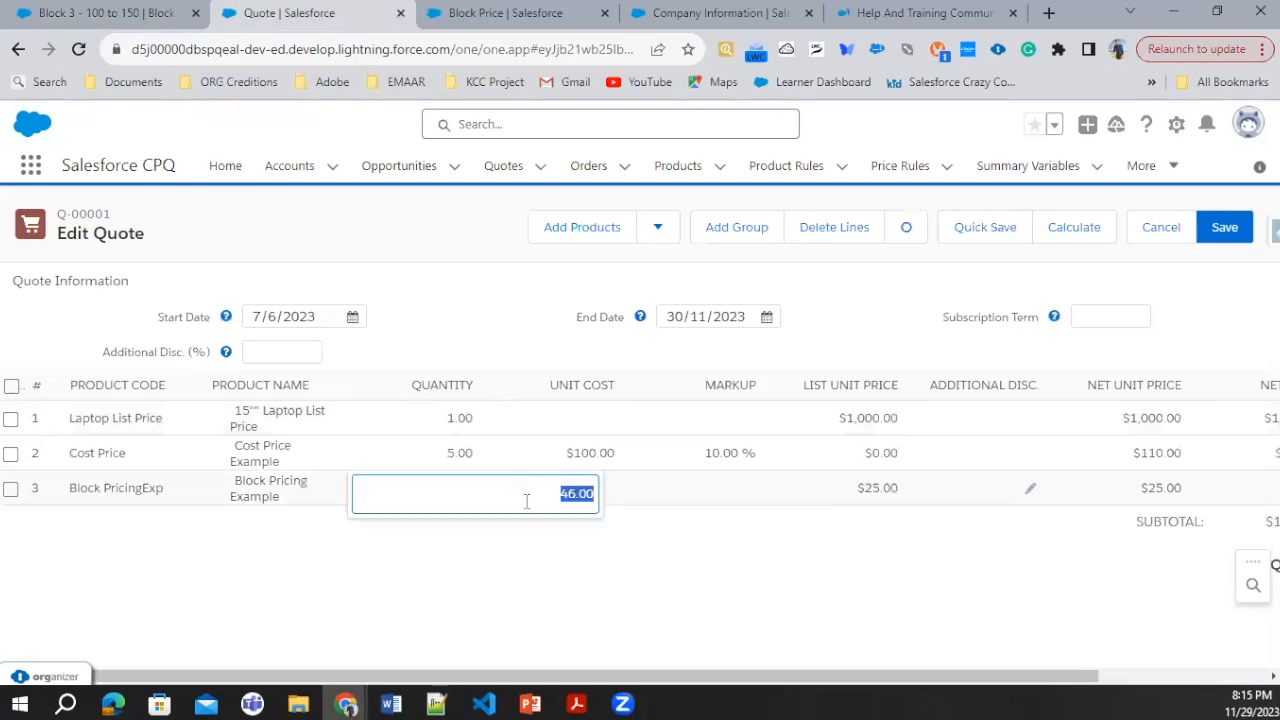
pyautogui.write('149')
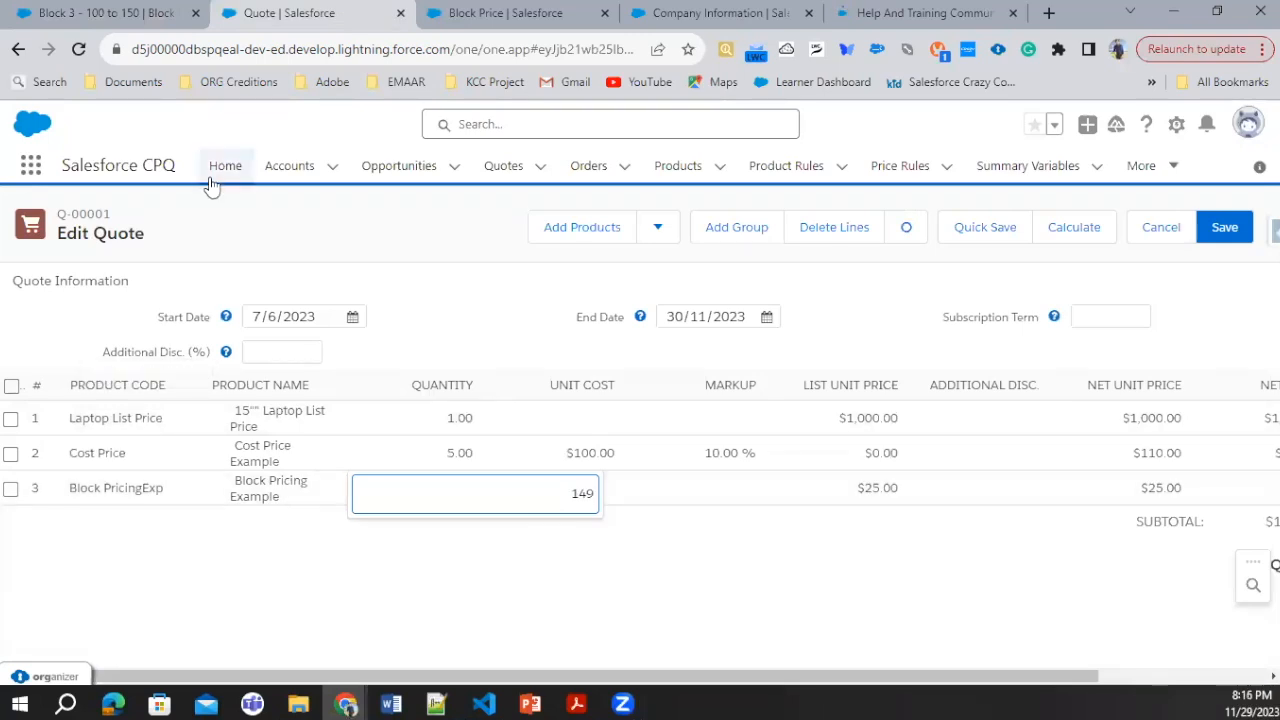
pyautogui.hscroll(2, 530, 490)
pyautogui.click(522, 500)
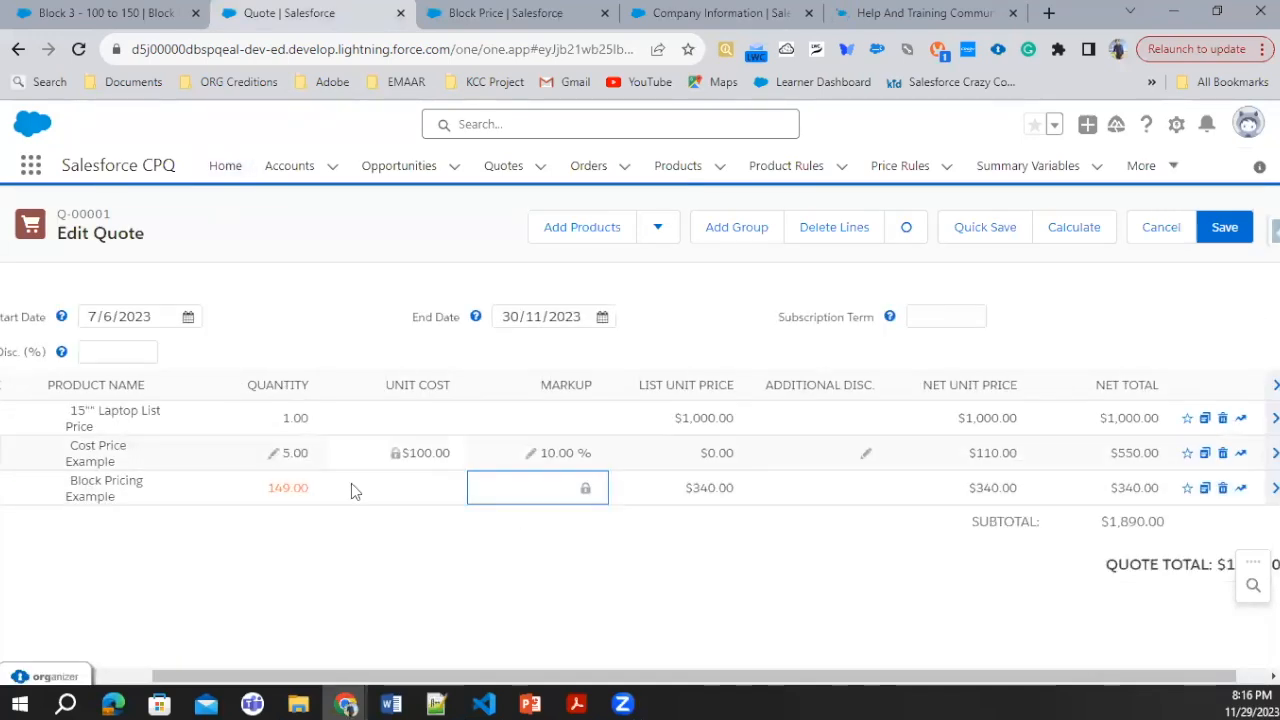
# Step: Set the Block Pricing Example line's quantity to 25 and recalculate the quote
pyautogui.click(270, 490)
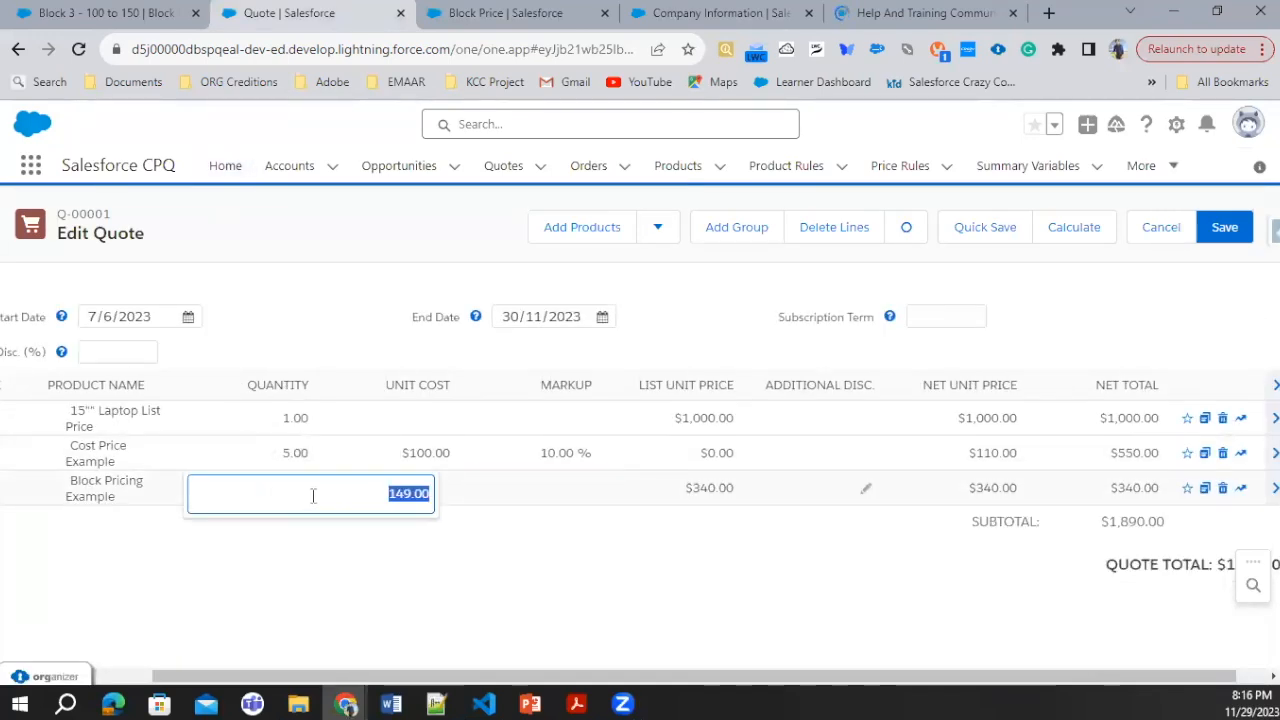
pyautogui.press('BackSpace')
pyautogui.write('1')
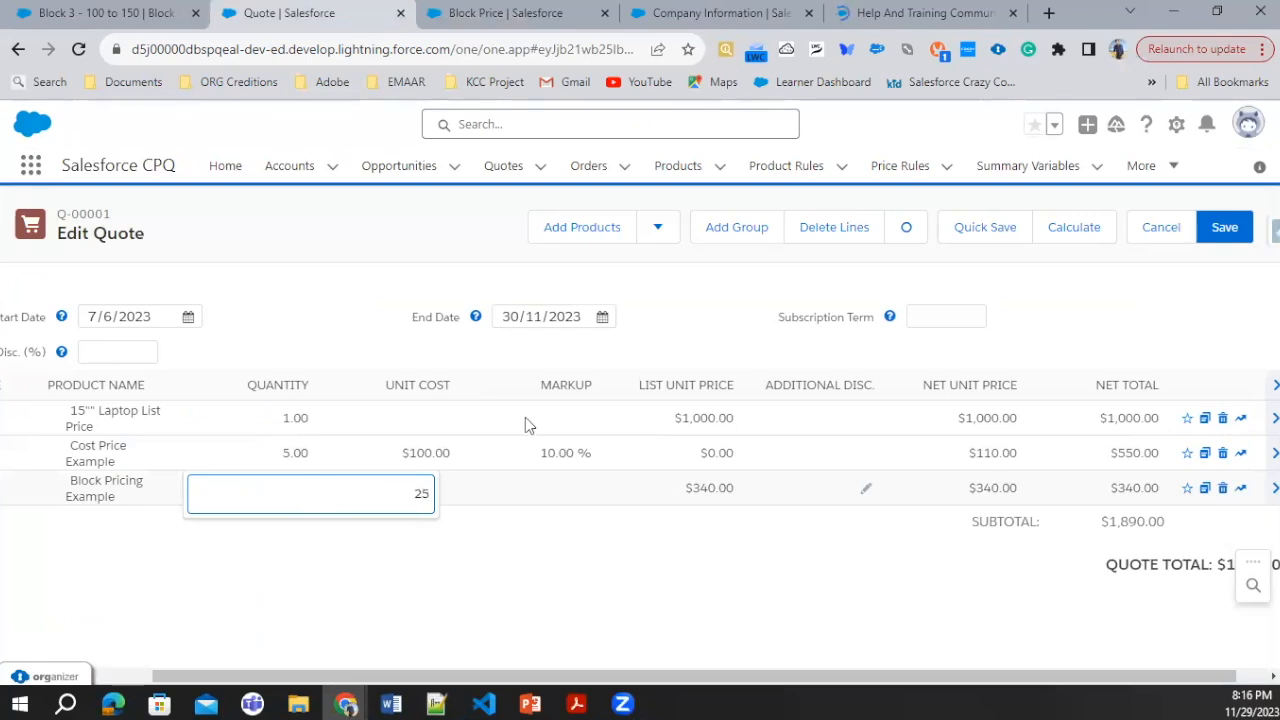
pyautogui.click(1068, 234)
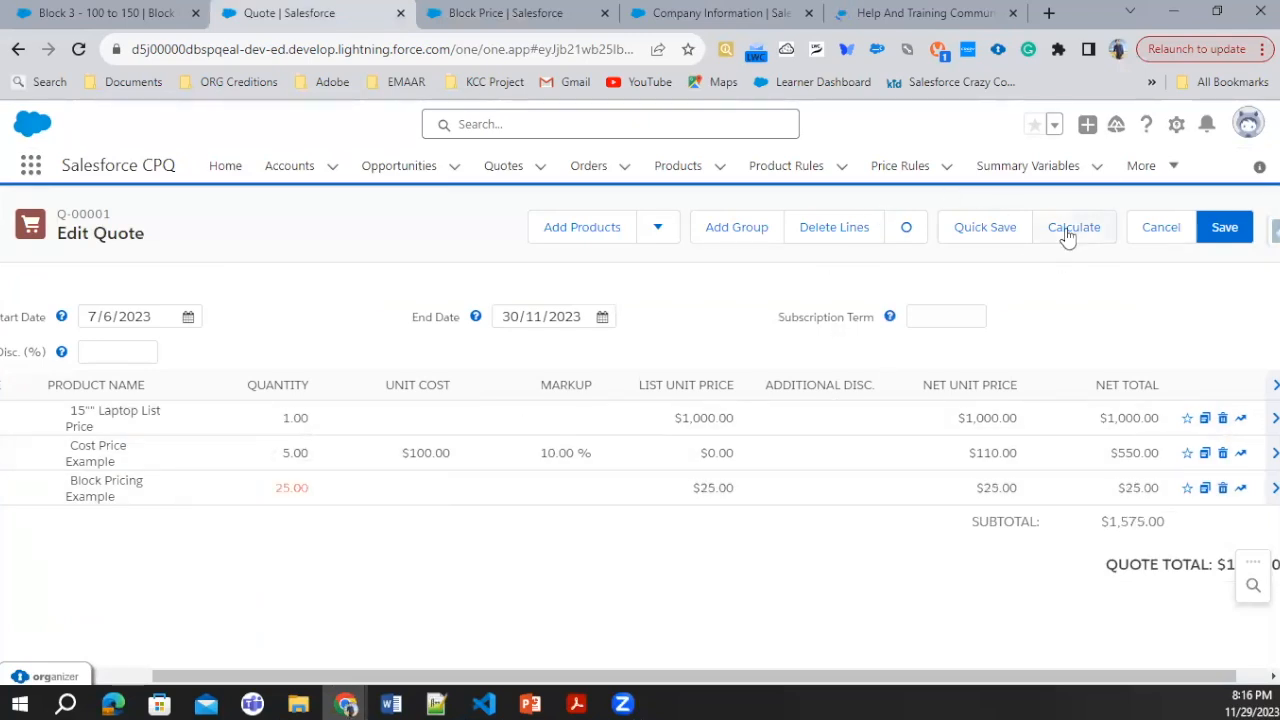
# Step: Set the Block Pricing Example line's quantity to 59 and recalculate the quote
pyautogui.click(270, 490)
pyautogui.press('BackSpace')
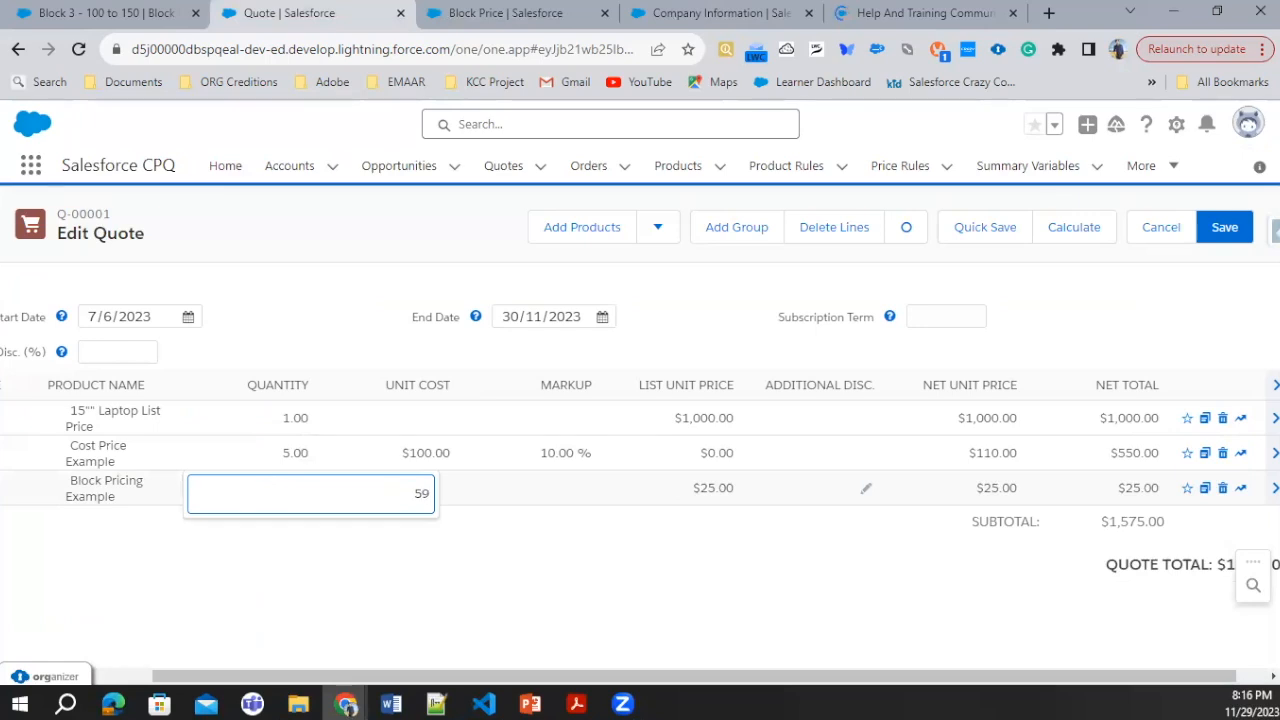
pyautogui.click(1060, 236)
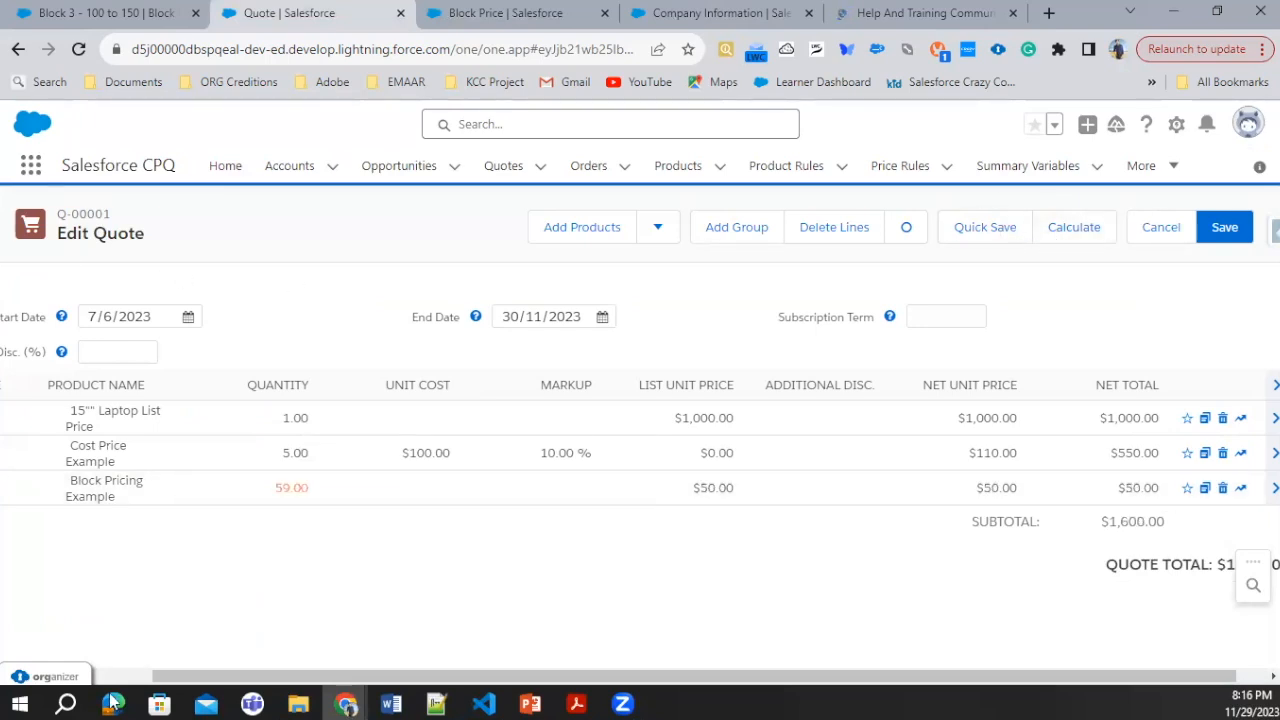
# Step: Set the Block Pricing Example line's quantity to 101 and recalculate the quote
pyautogui.click(275, 494)
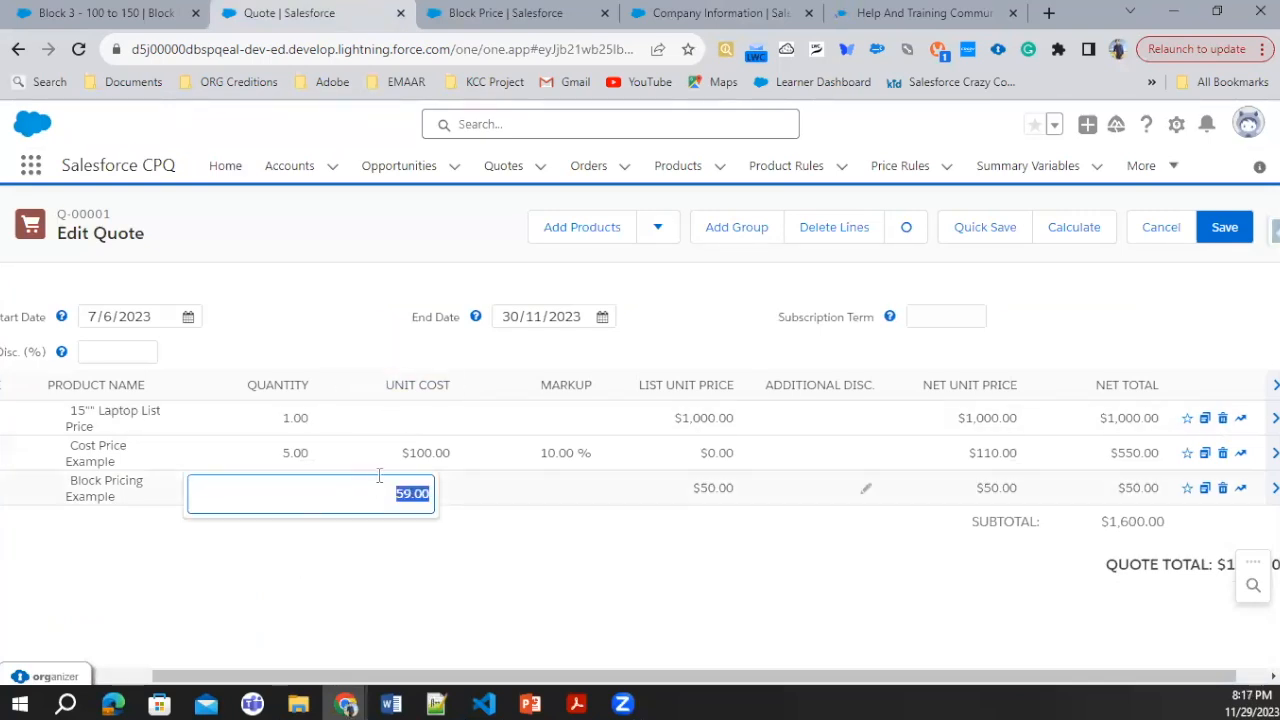
pyautogui.write('101')
pyautogui.click(1080, 229)
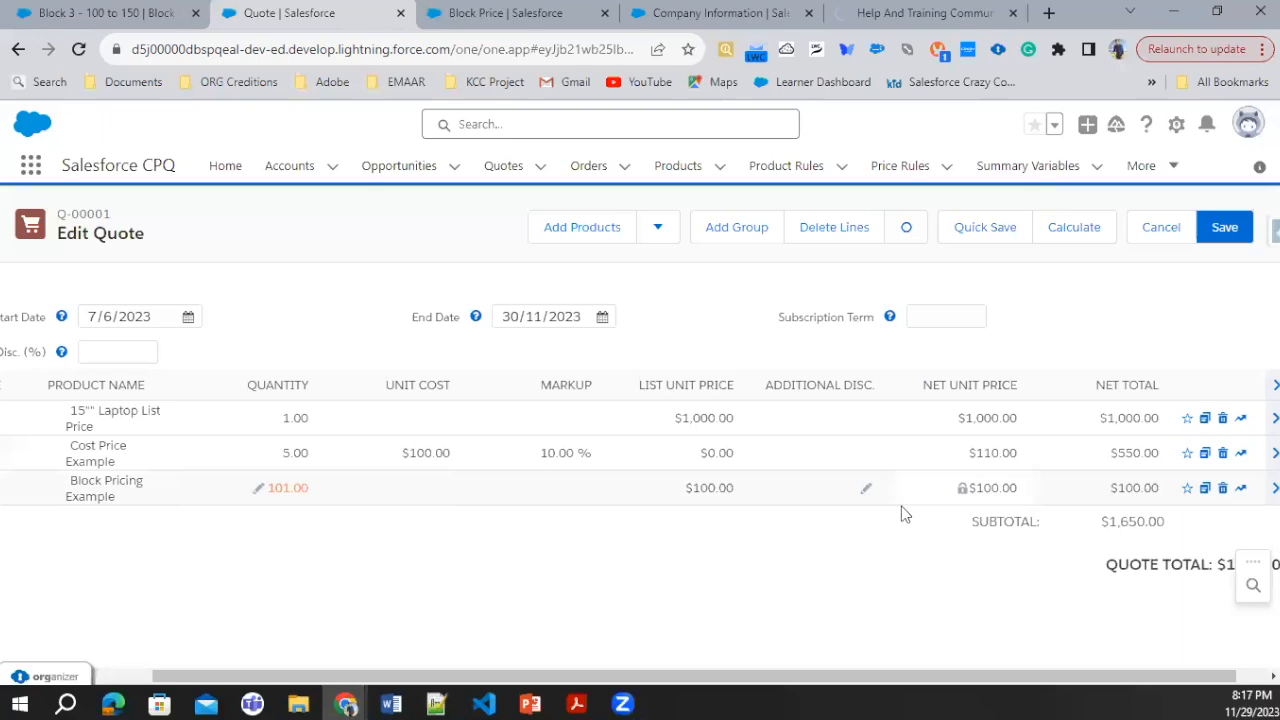
# Step: Set the Block Pricing Example line's quantity to 120 and recalculate the quote
pyautogui.click(262, 492)
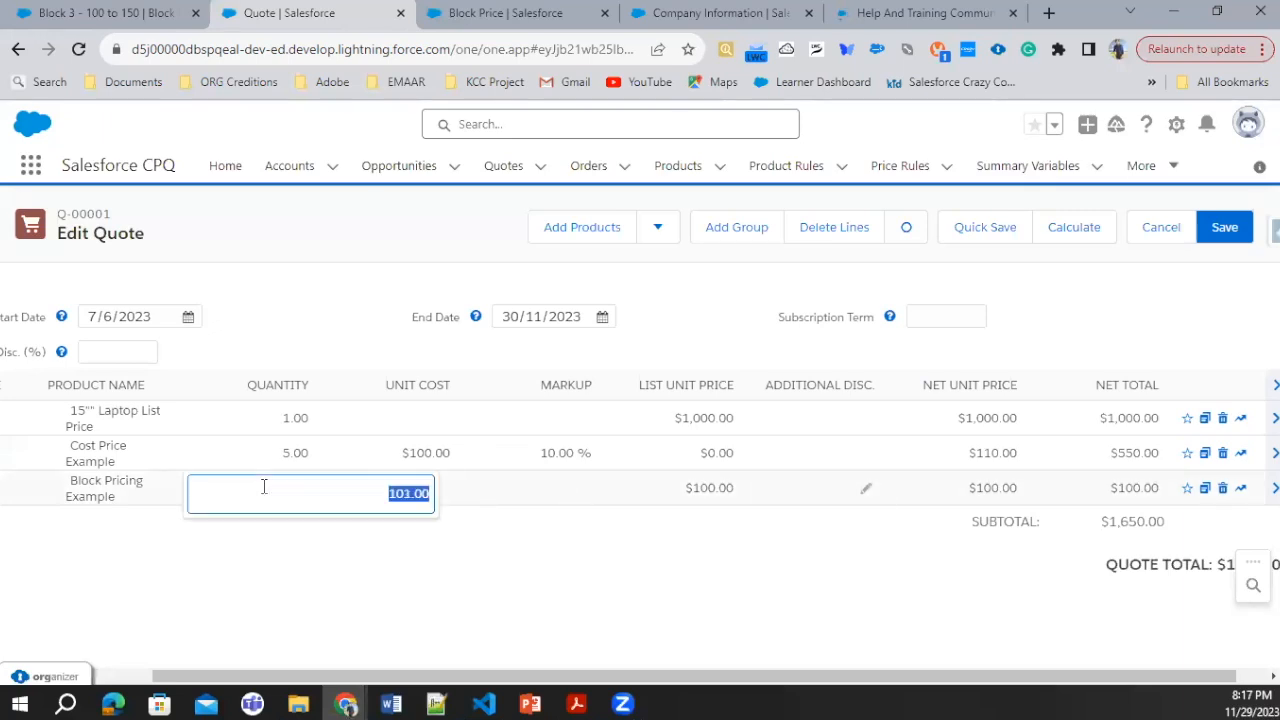
pyautogui.write('120')
pyautogui.click(1072, 230)
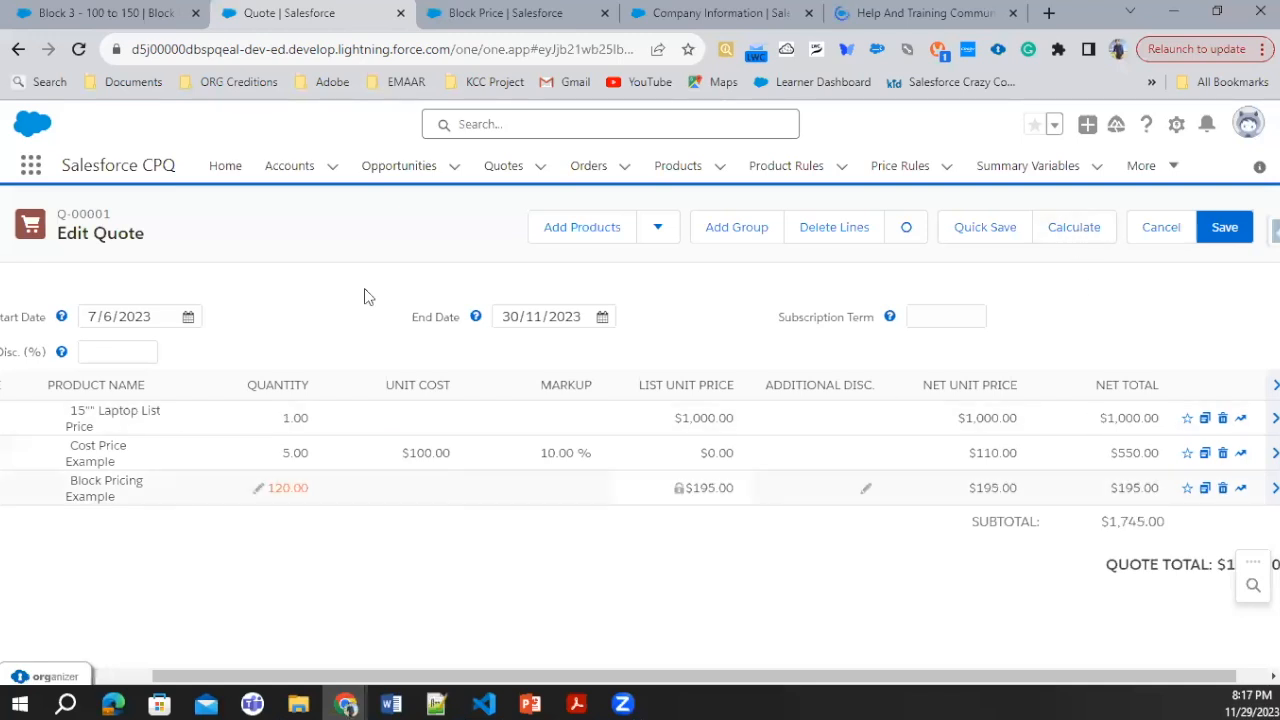
# Step: Review the price, bounds and OverageRate on the Block 3 - 100 to 150 block price record
pyautogui.click(110, 14)
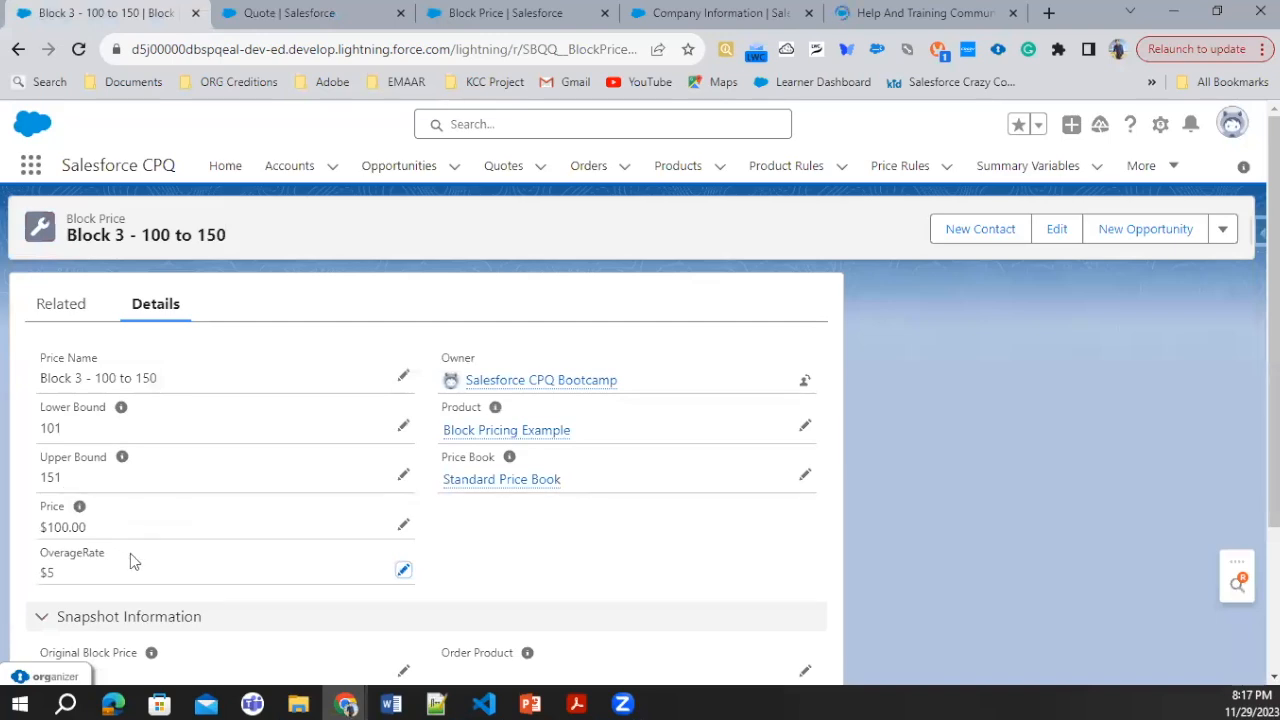
pyautogui.moveTo(510, 457)
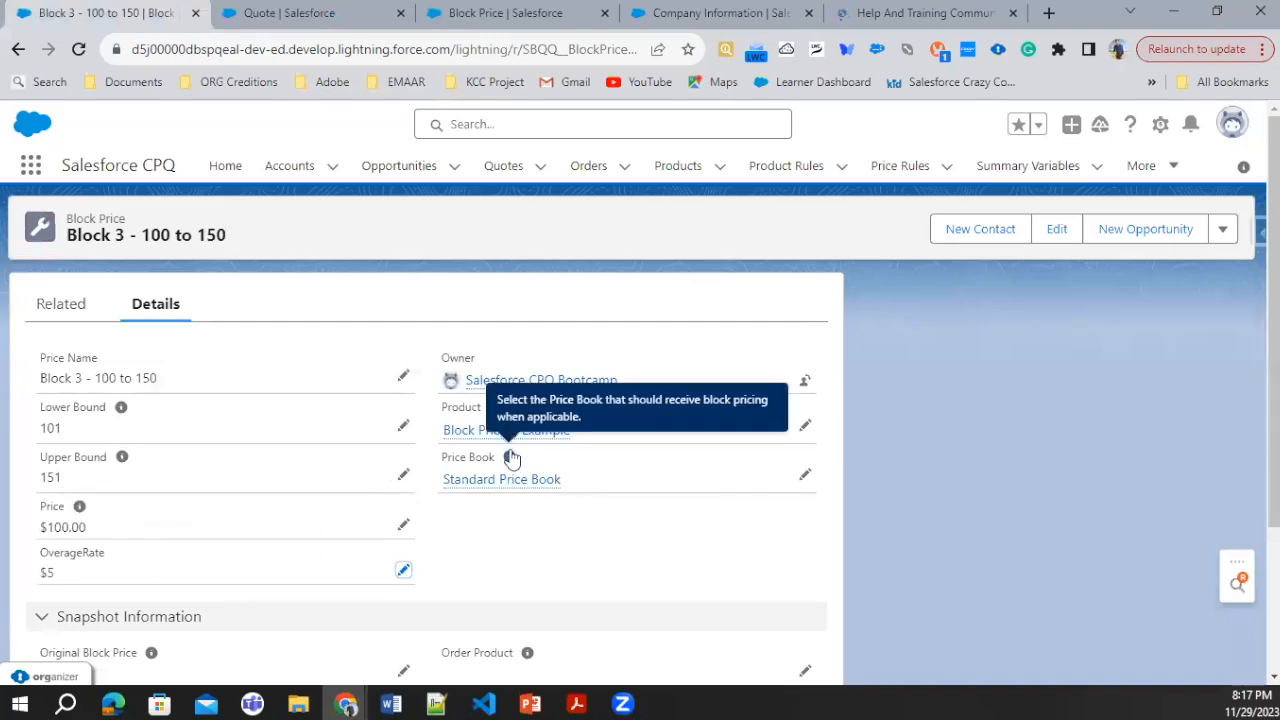
pyautogui.moveTo(506, 430)
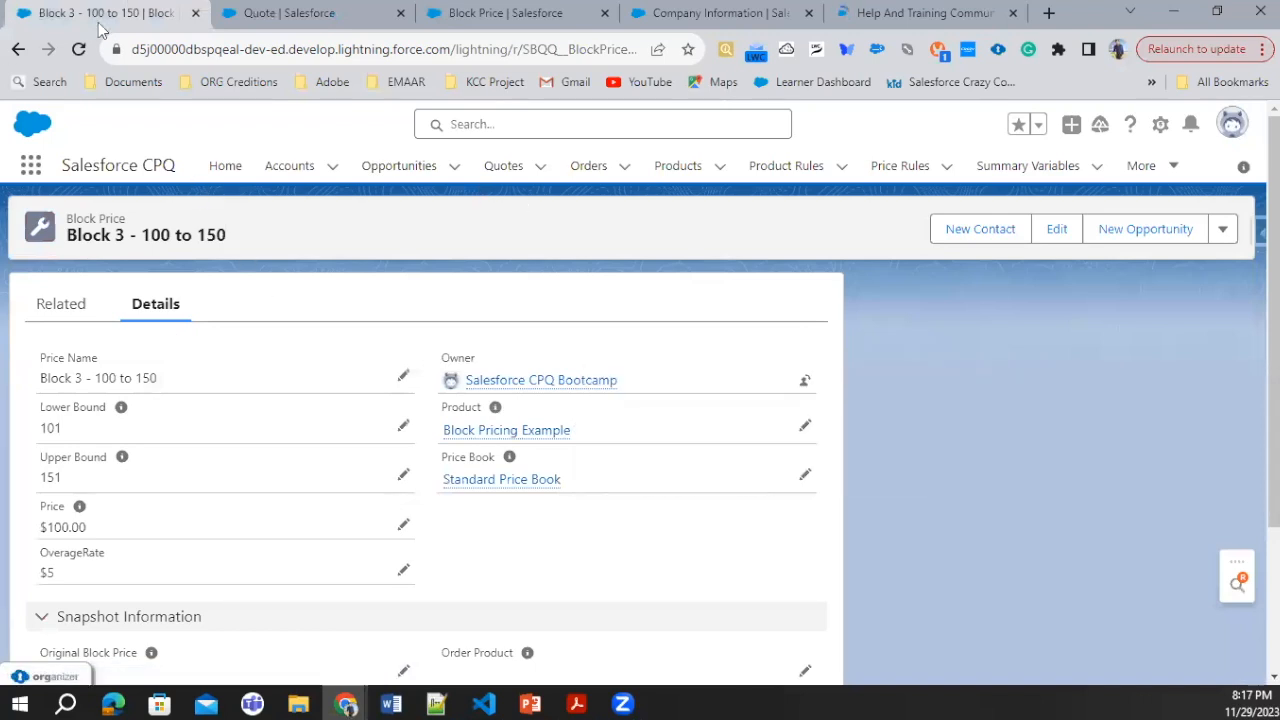
# Step: Return to the Block Pricing Example product's related block prices and examine the Block 2 - 1 to 50 record
pyautogui.click(18, 50)
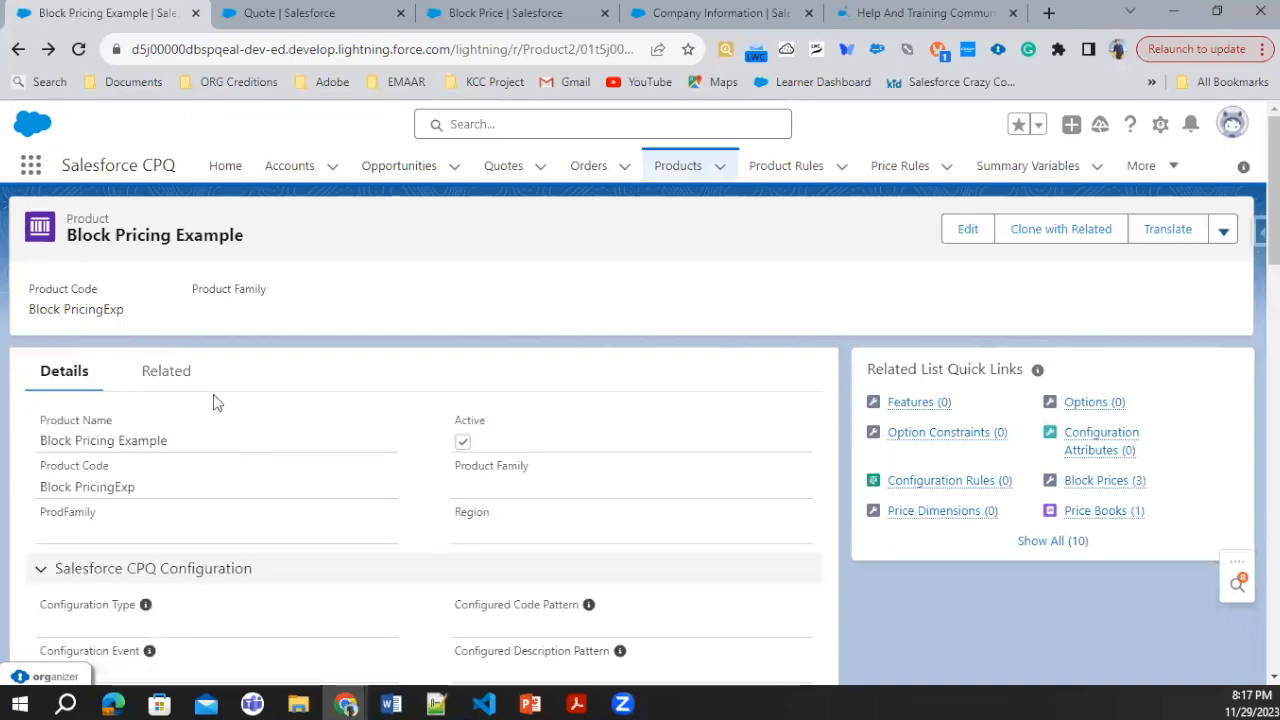
pyautogui.click(185, 380)
pyautogui.scroll(-5, 185, 470)
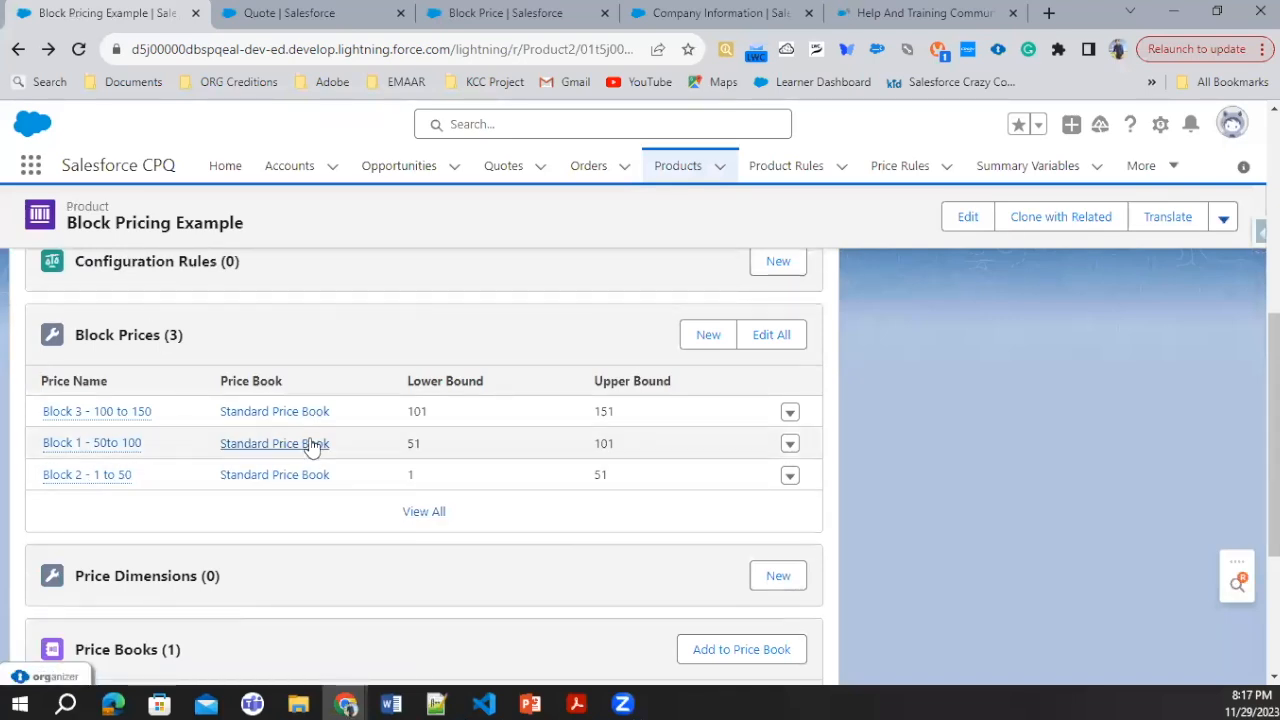
pyautogui.click(108, 482)
pyautogui.scroll(-2, 230, 425)
pyautogui.scroll(3, 222, 432)
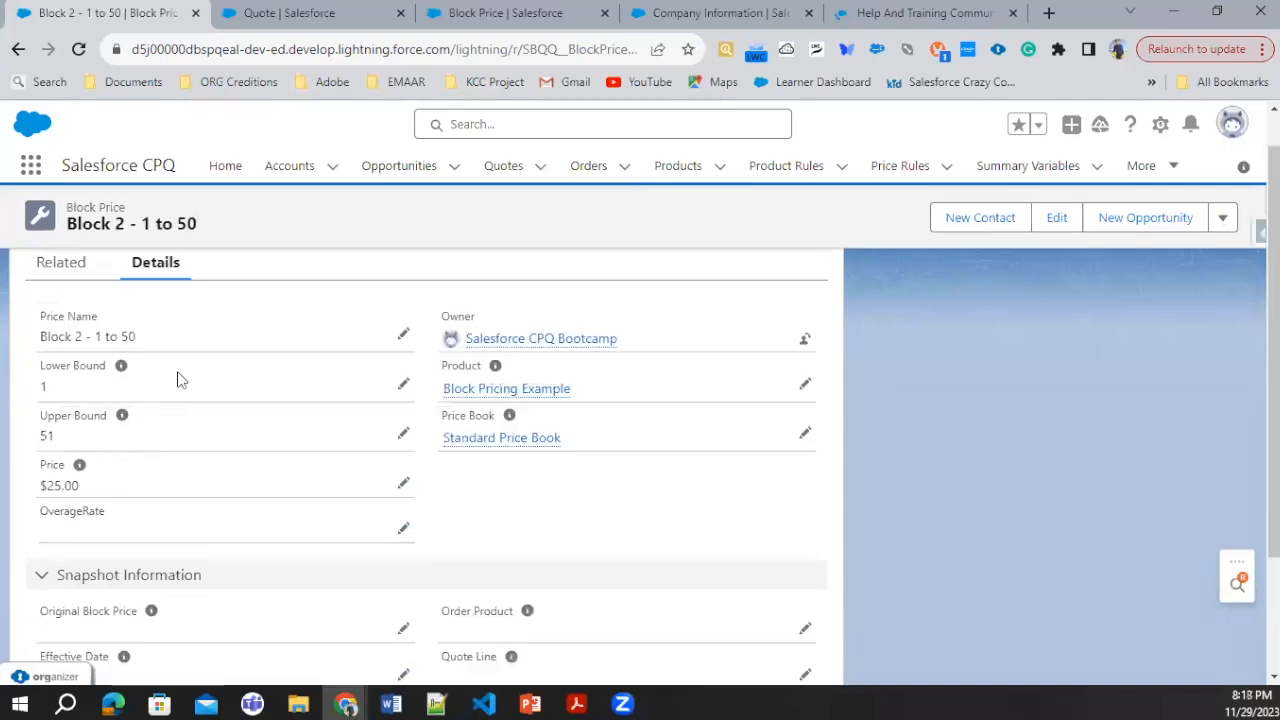
# Step: Reopen Block 3 - 100 to 150 from the product's block prices, examine its bounds and OverageRate, and return to the quote line editor
pyautogui.click(18, 49)
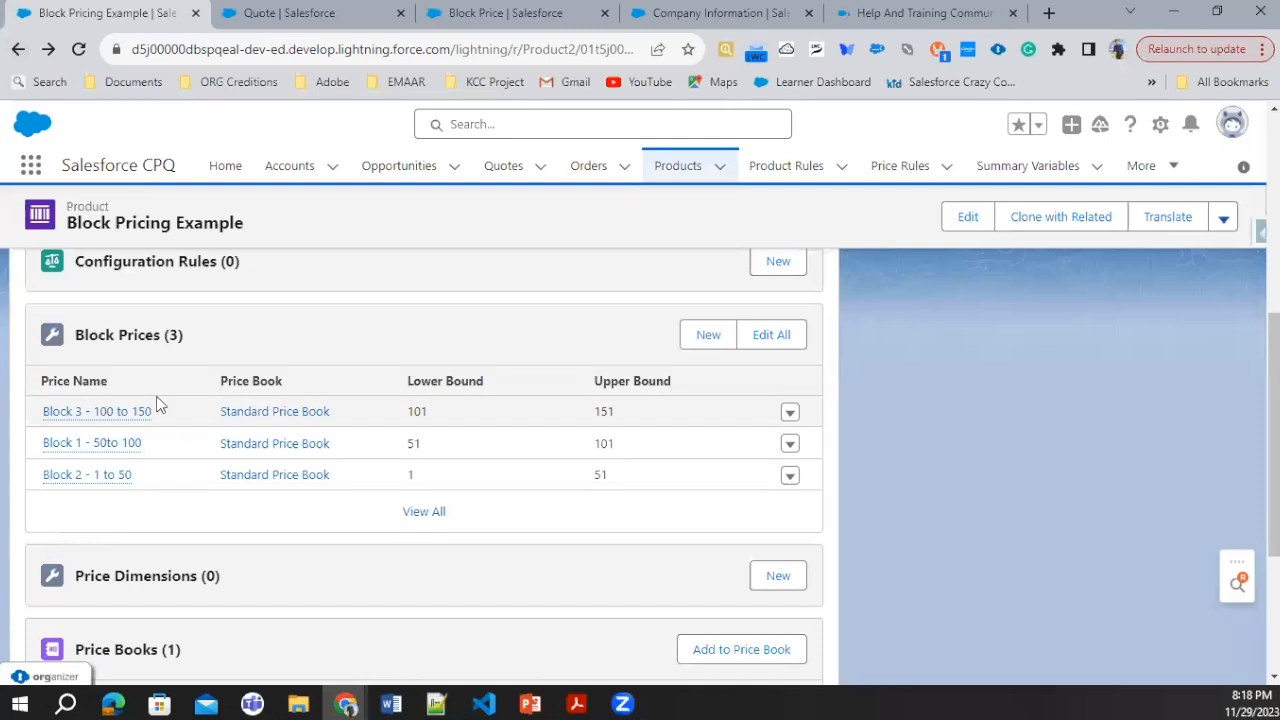
pyautogui.click(146, 412)
pyautogui.scroll(-3, 380, 440)
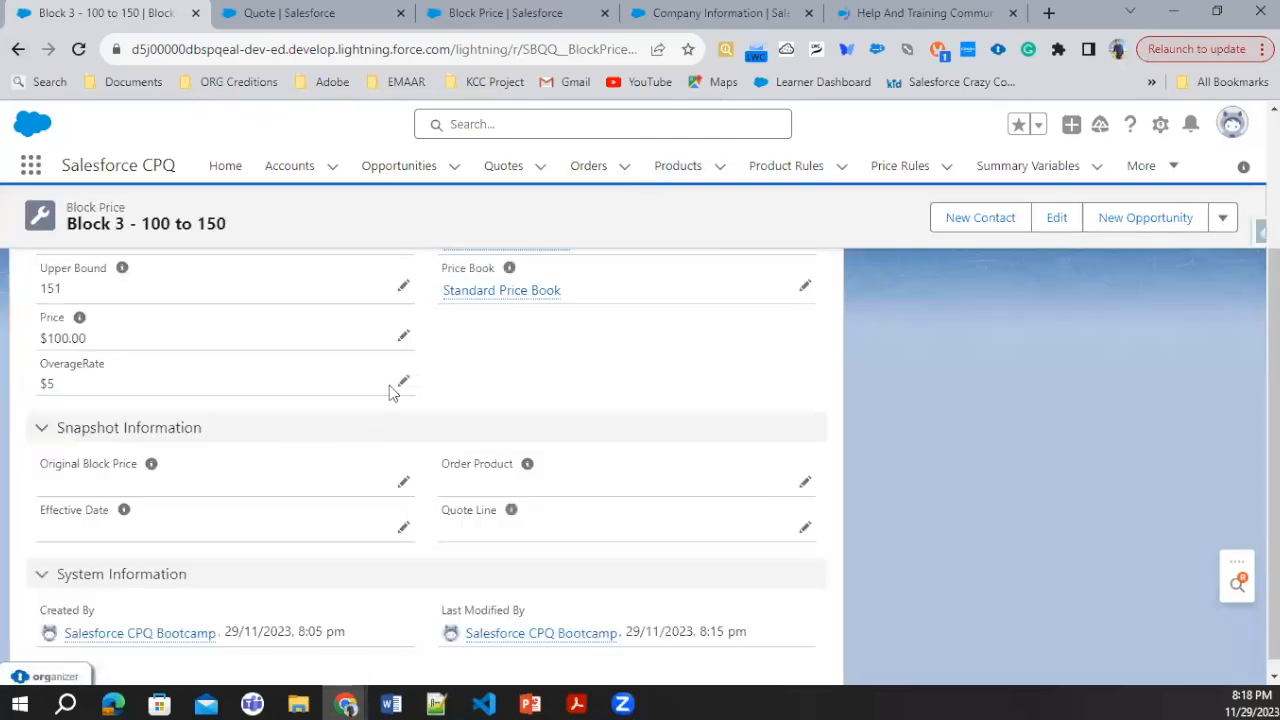
pyautogui.scroll(1, 255, 386)
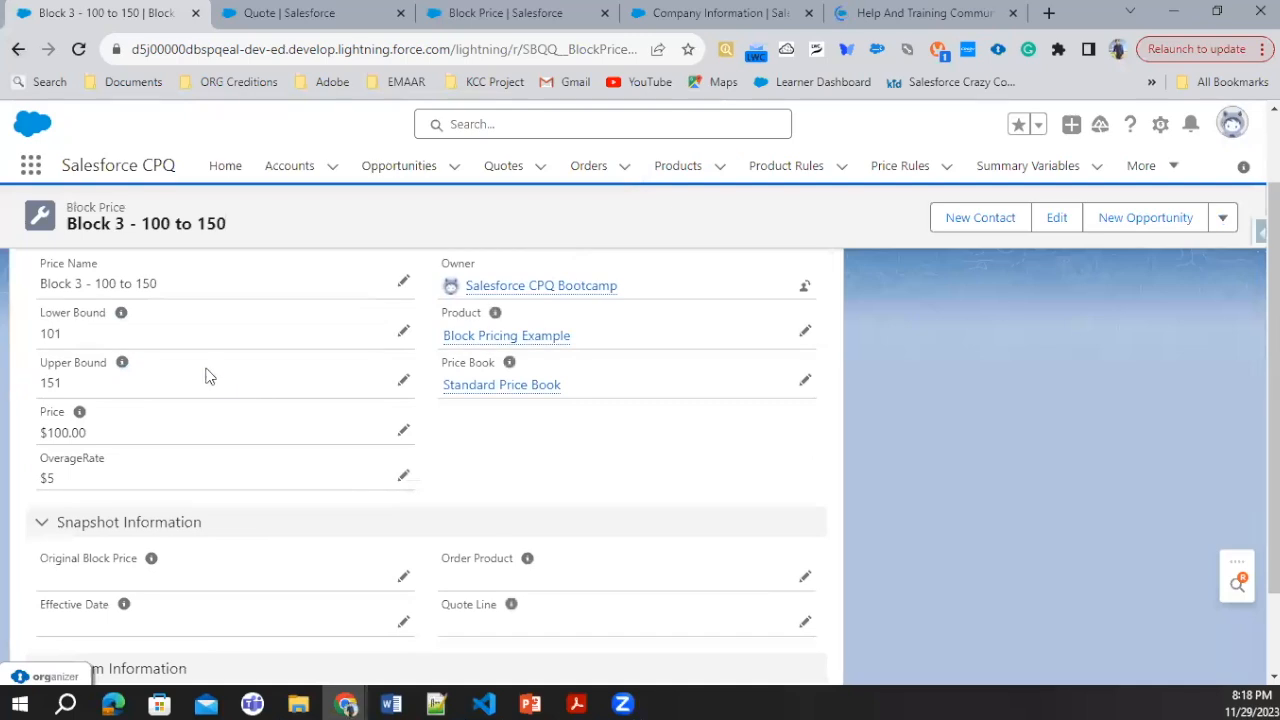
pyautogui.click(403, 383)
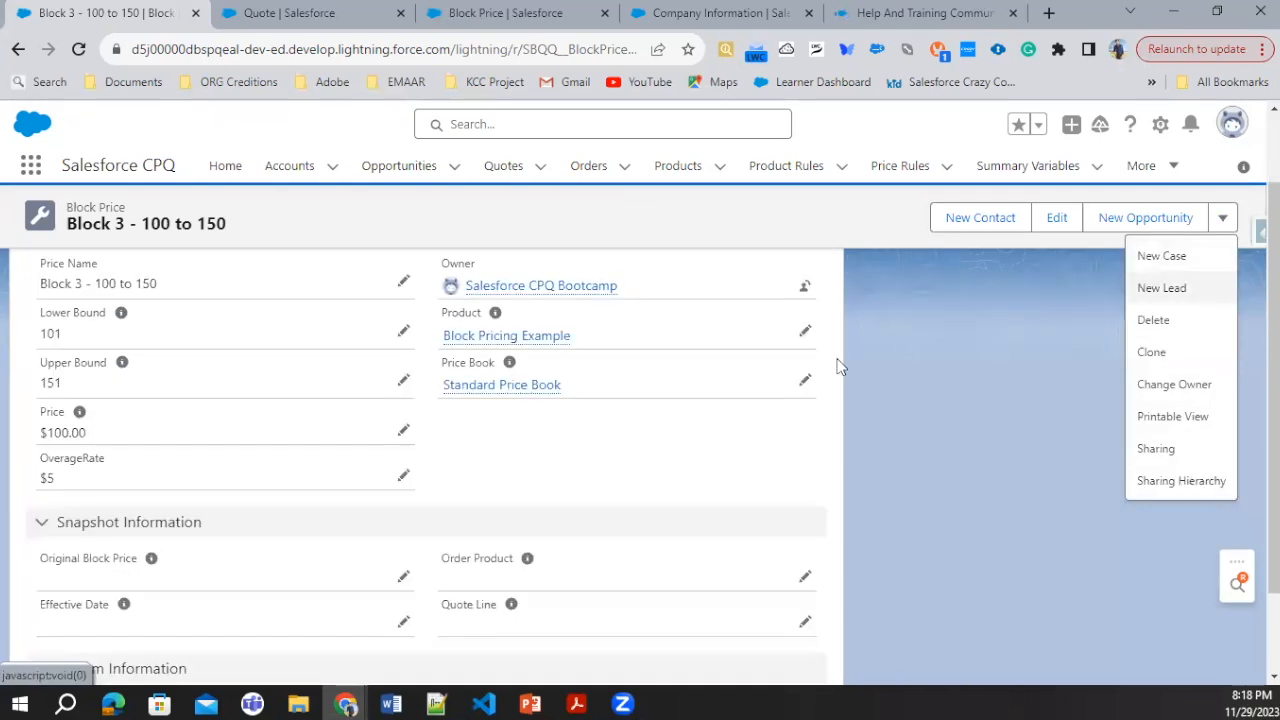
pyautogui.click(838, 367)
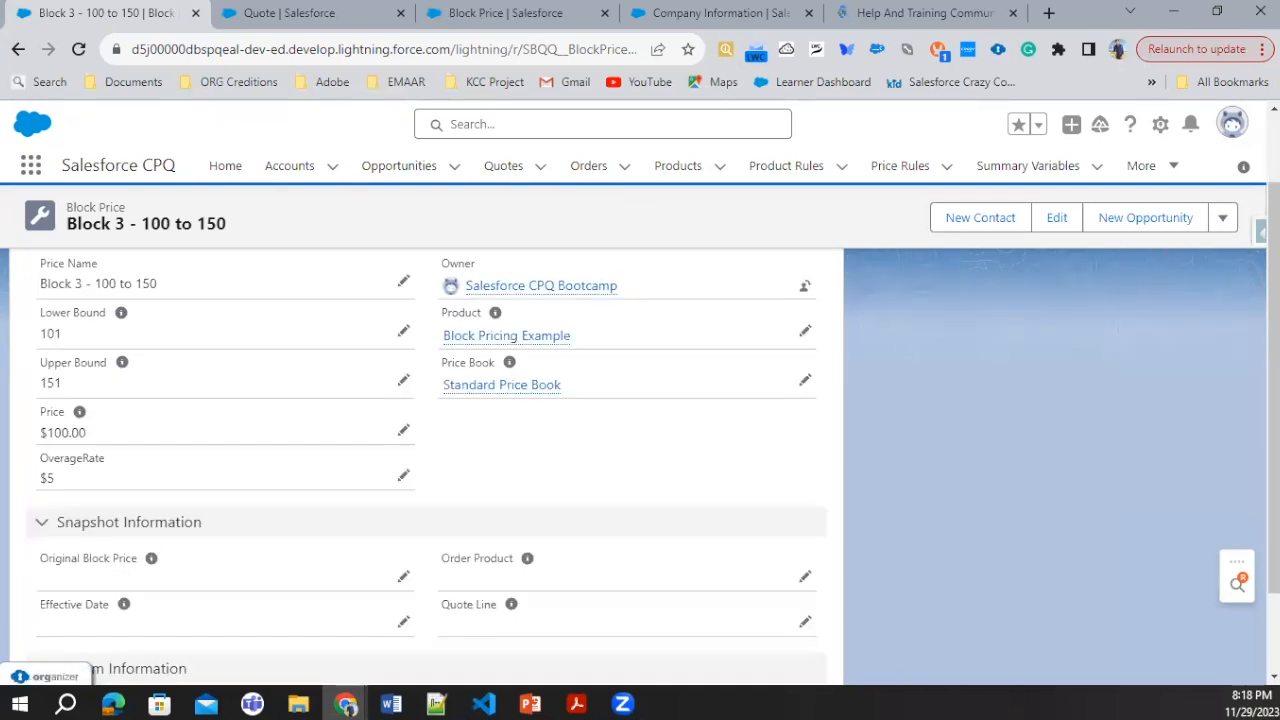
pyautogui.click(472, 14)
pyautogui.click(330, 14)
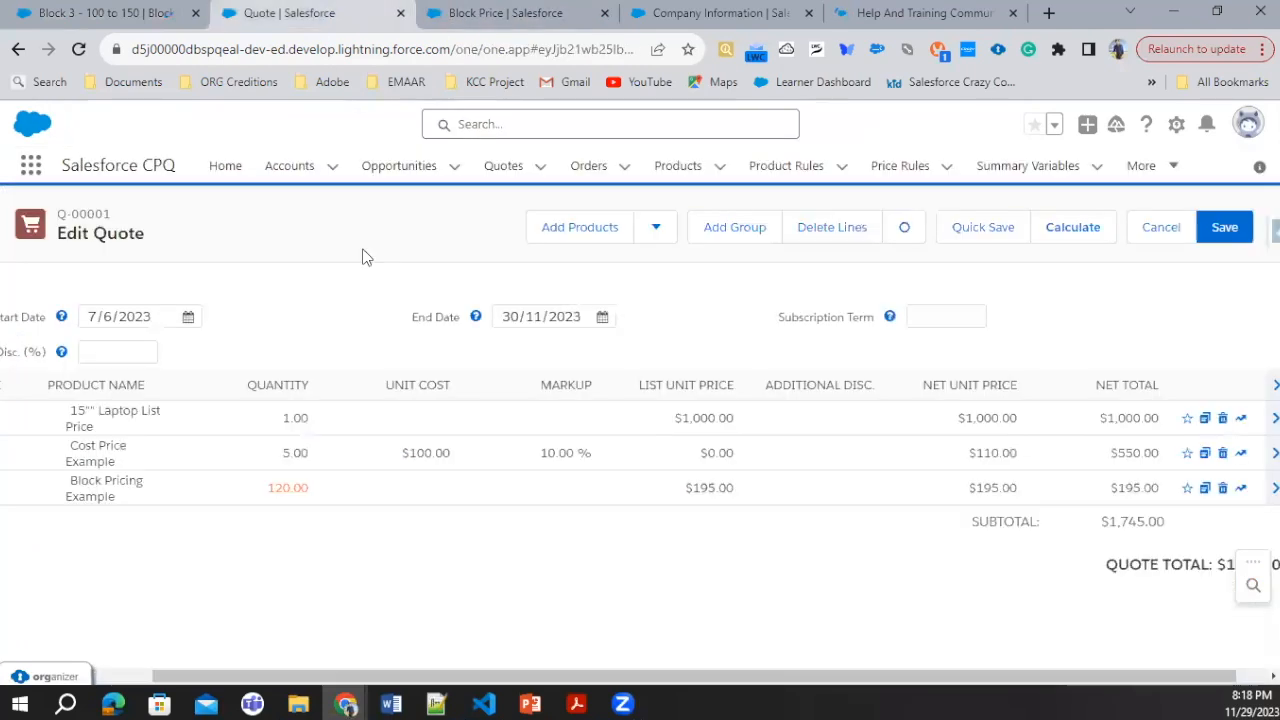
# Step: Set the Block Pricing Example line's quantity to 150 and recalculate the quote
pyautogui.click(260, 494)
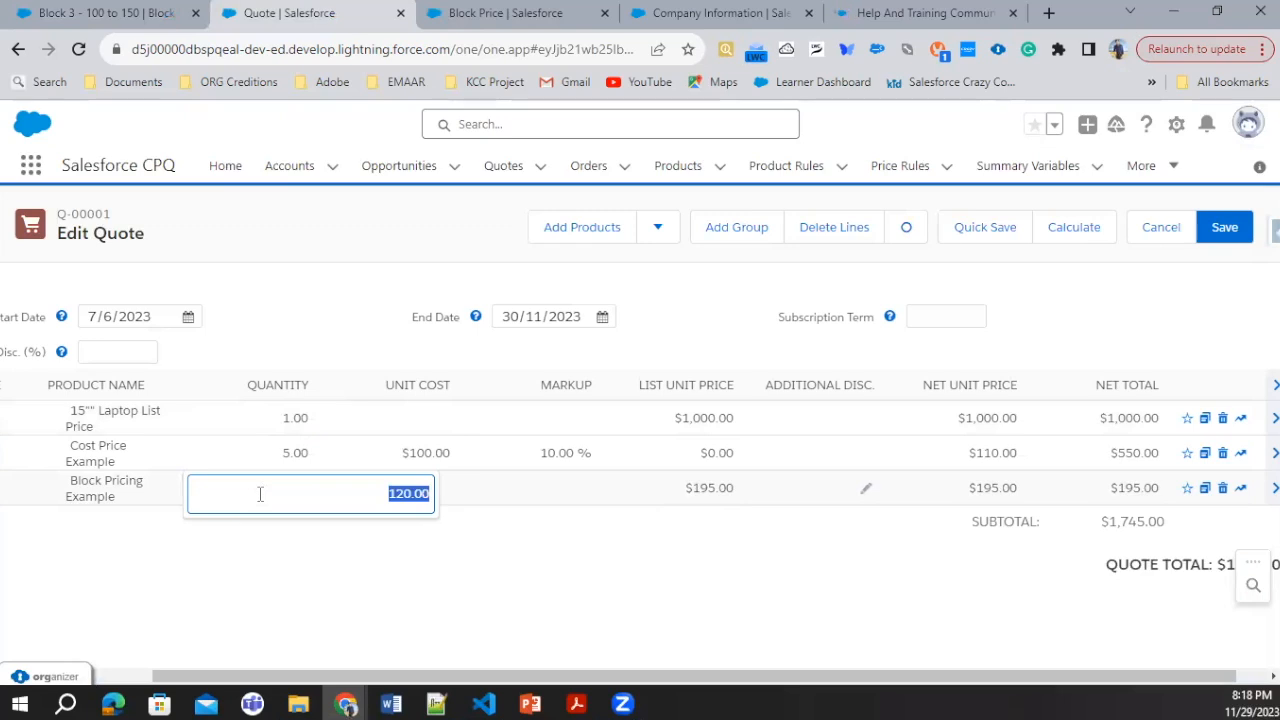
pyautogui.click(400, 550)
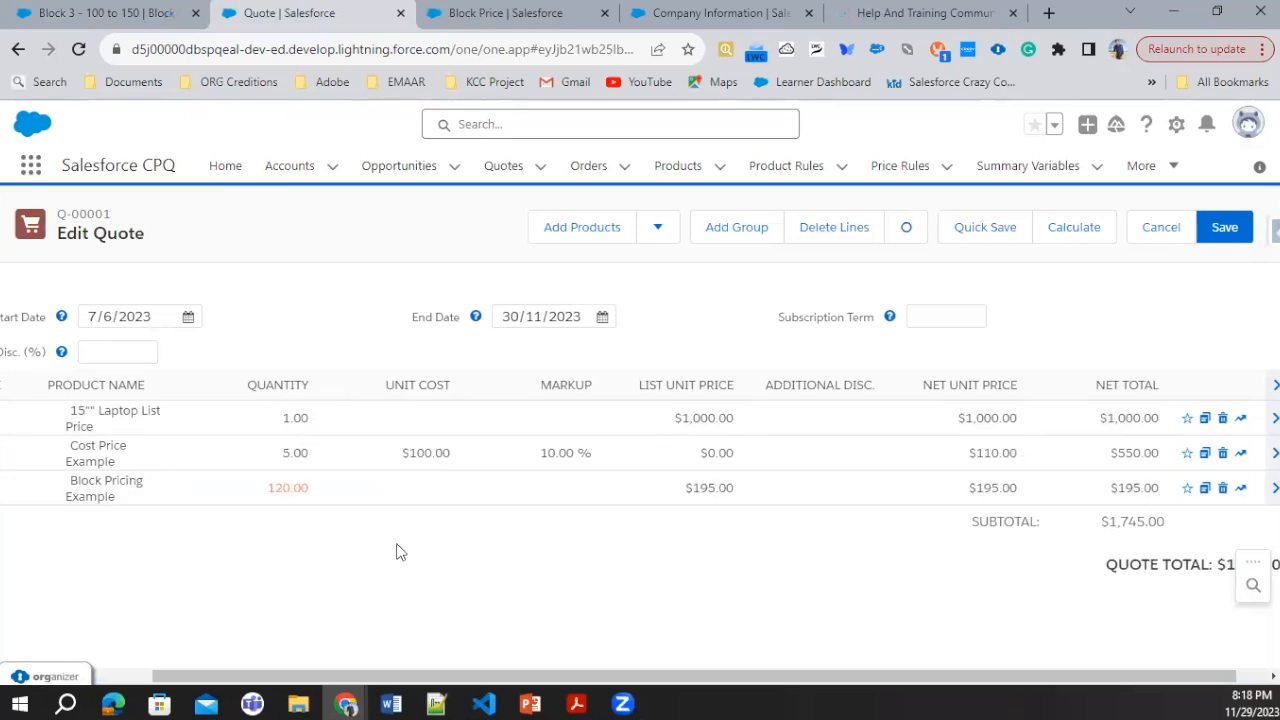
pyautogui.click(280, 491)
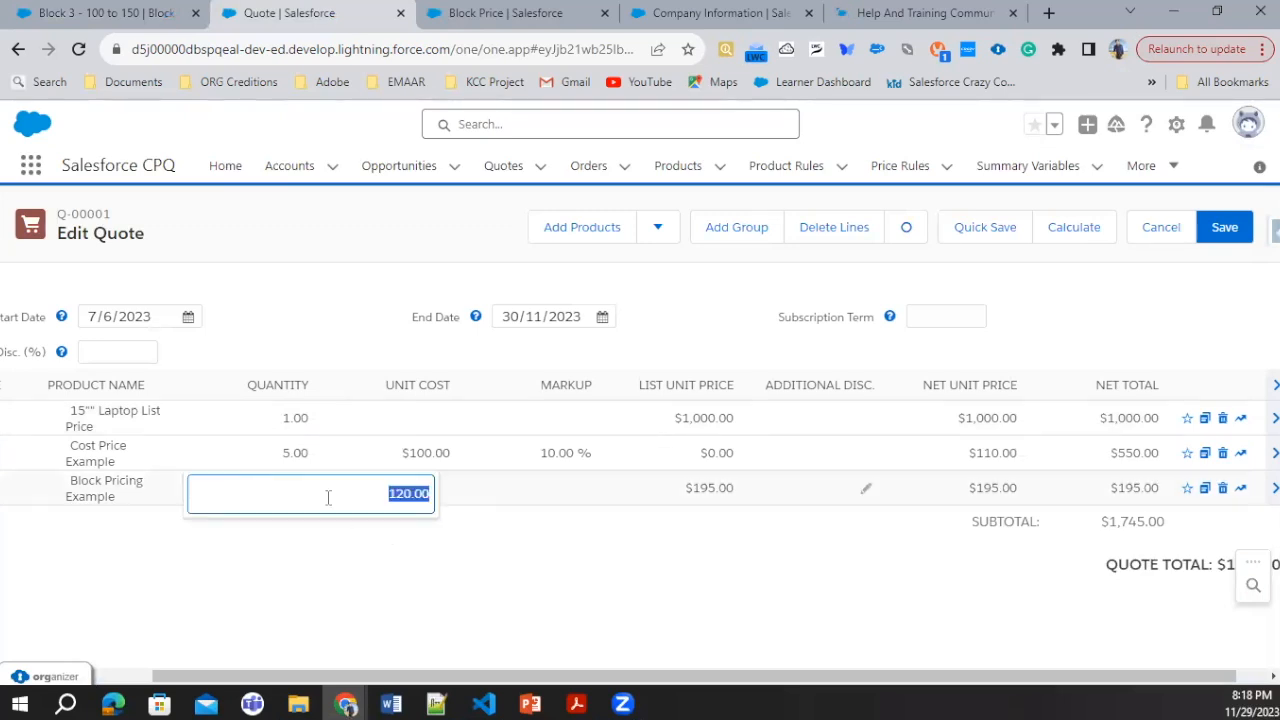
pyautogui.write('150')
pyautogui.click(1087, 240)
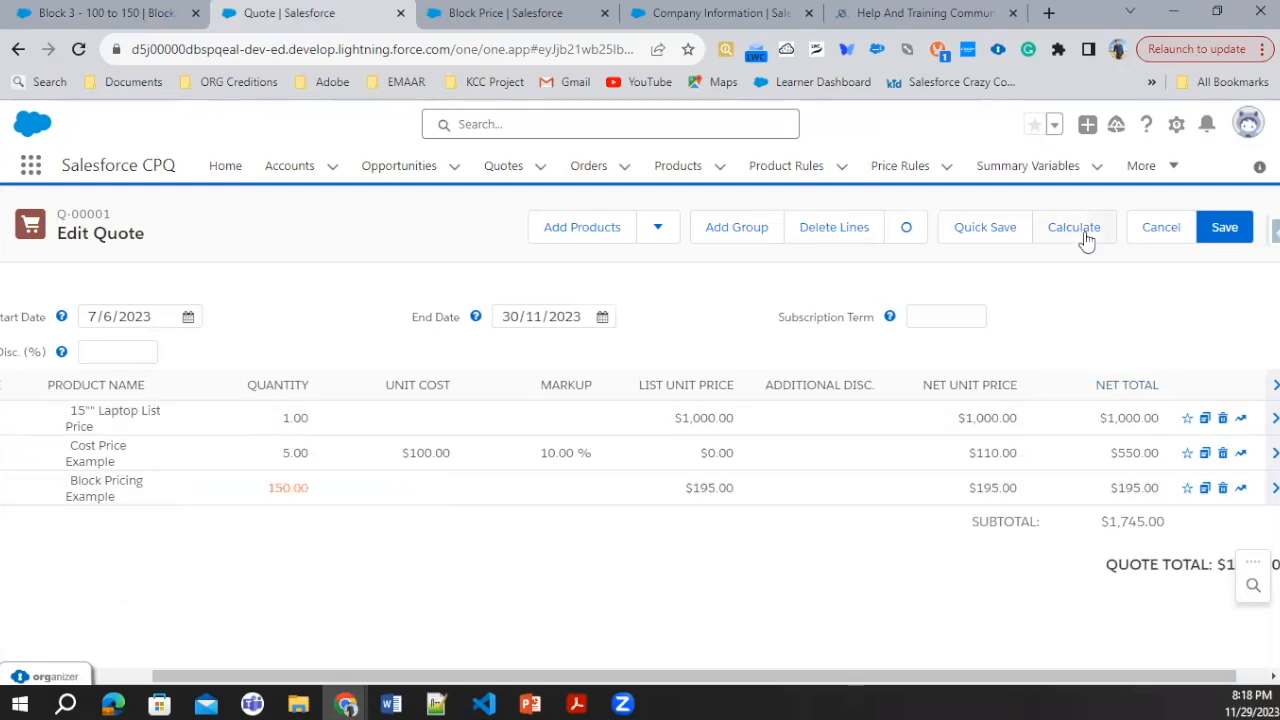
# Step: Highlight the Block Pricing Example line's list unit price and switch to the Pricing Methods presentation in PowerPoint
pyautogui.click(713, 489)
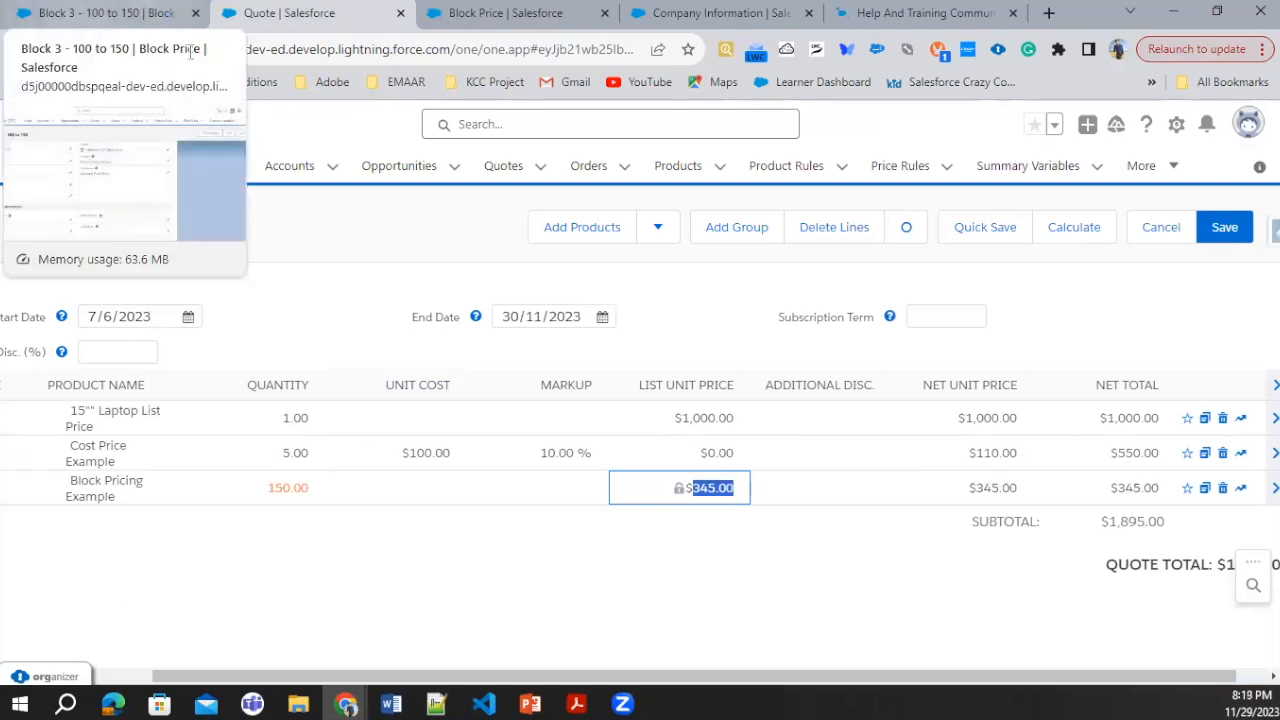
pyautogui.click(530, 704)
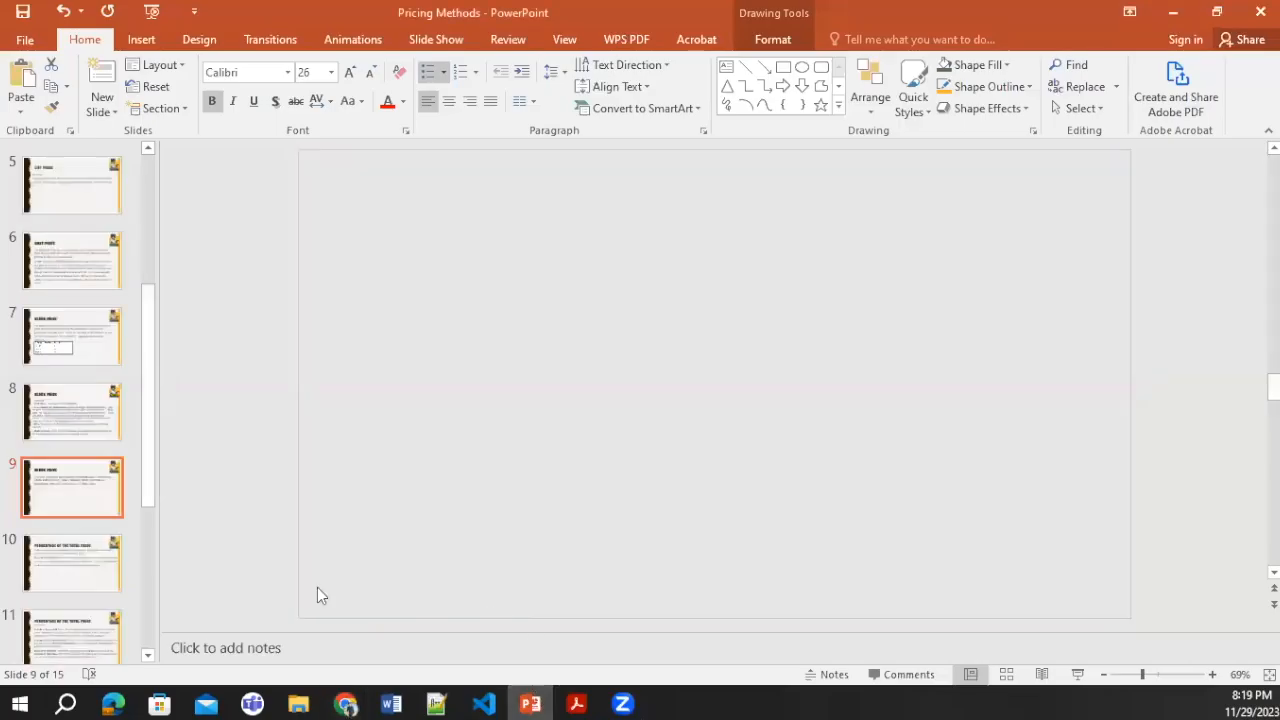
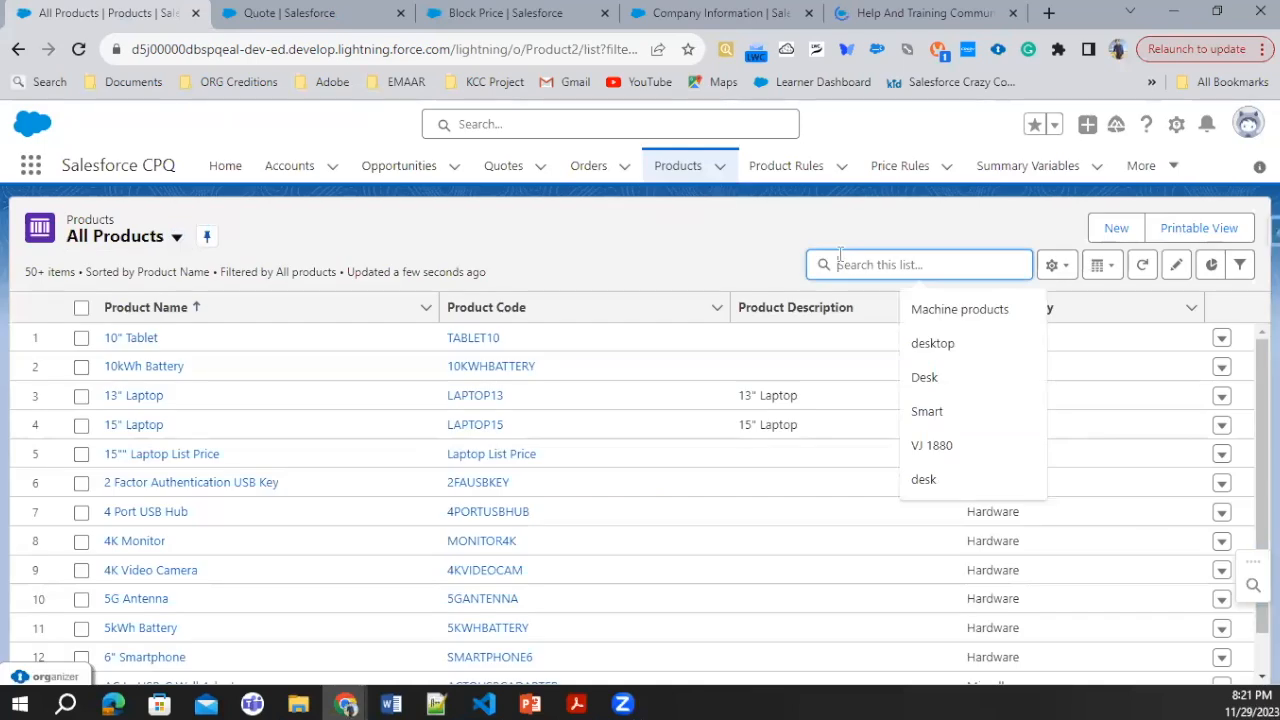
# Step: Search the product list for "Install" and open the Electrical Installation product's Salesforce CPQ Pricing details
pyautogui.write('Install')
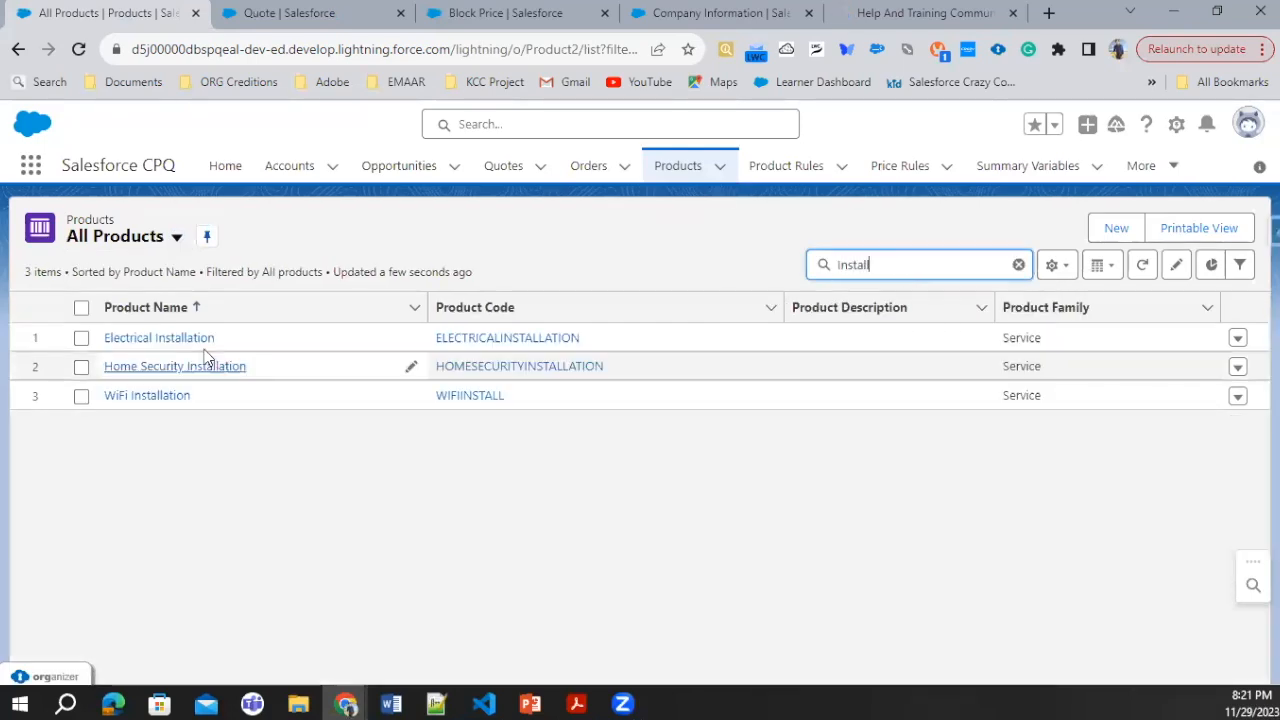
pyautogui.click(190, 344)
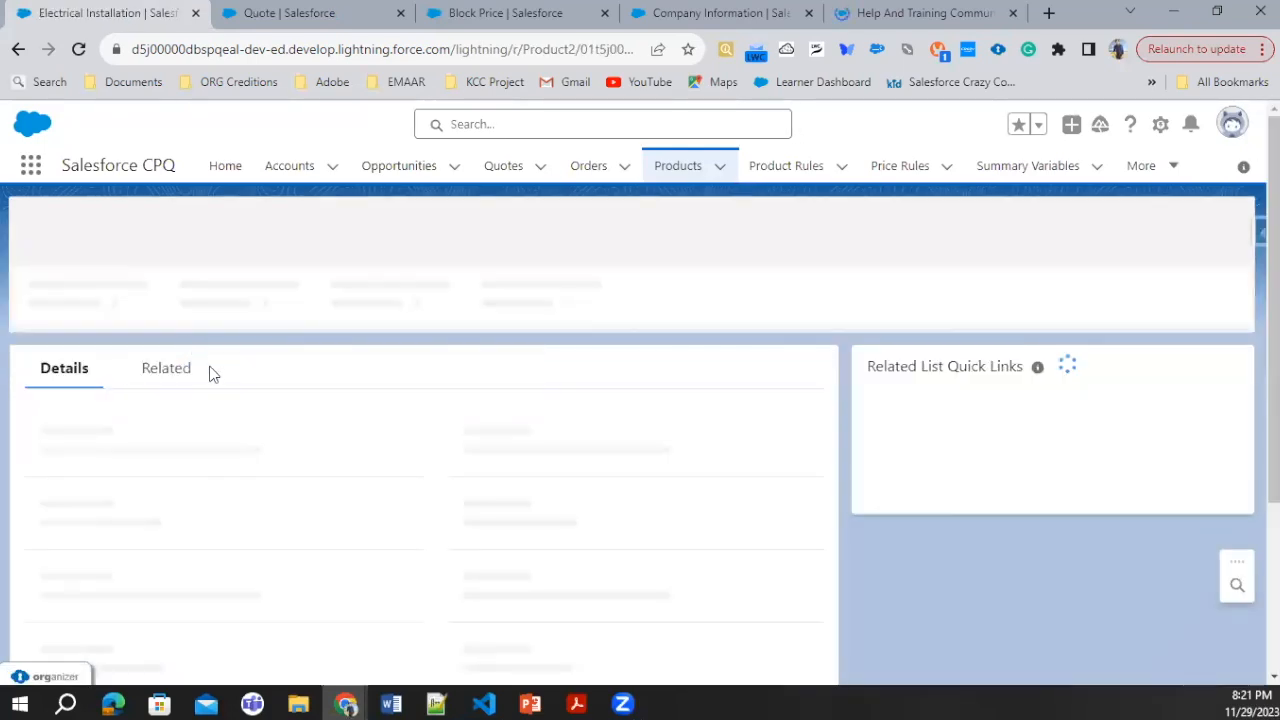
pyautogui.scroll(-6, 243, 437)
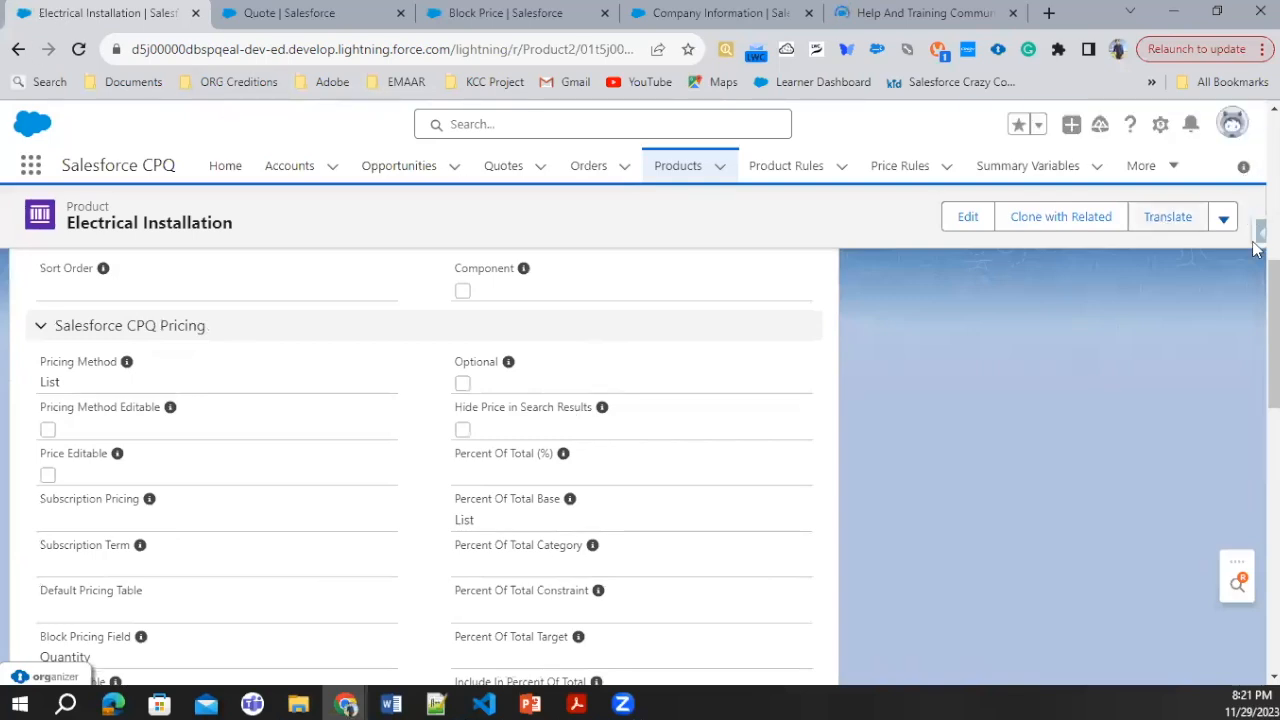
# Step: Edit the Electrical Installation product and set its Pricing Method to Percent Of Total
pyautogui.click(950, 216)
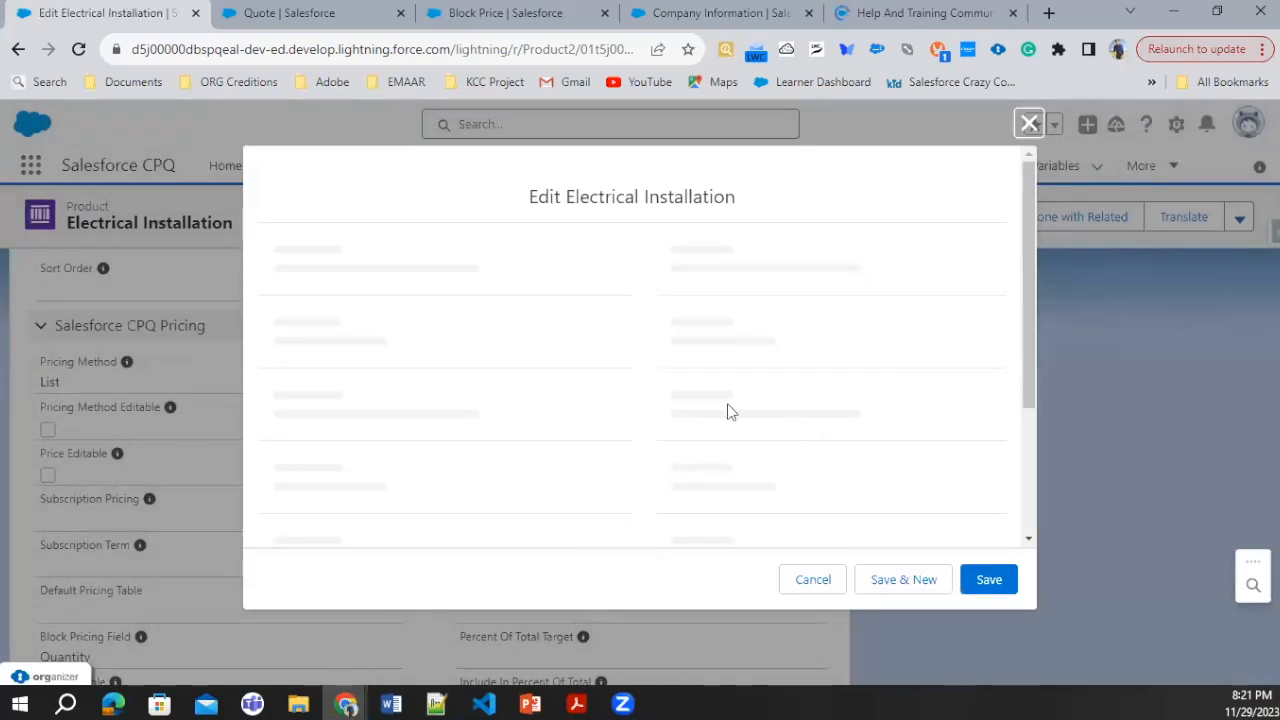
pyautogui.scroll(-5, 555, 410)
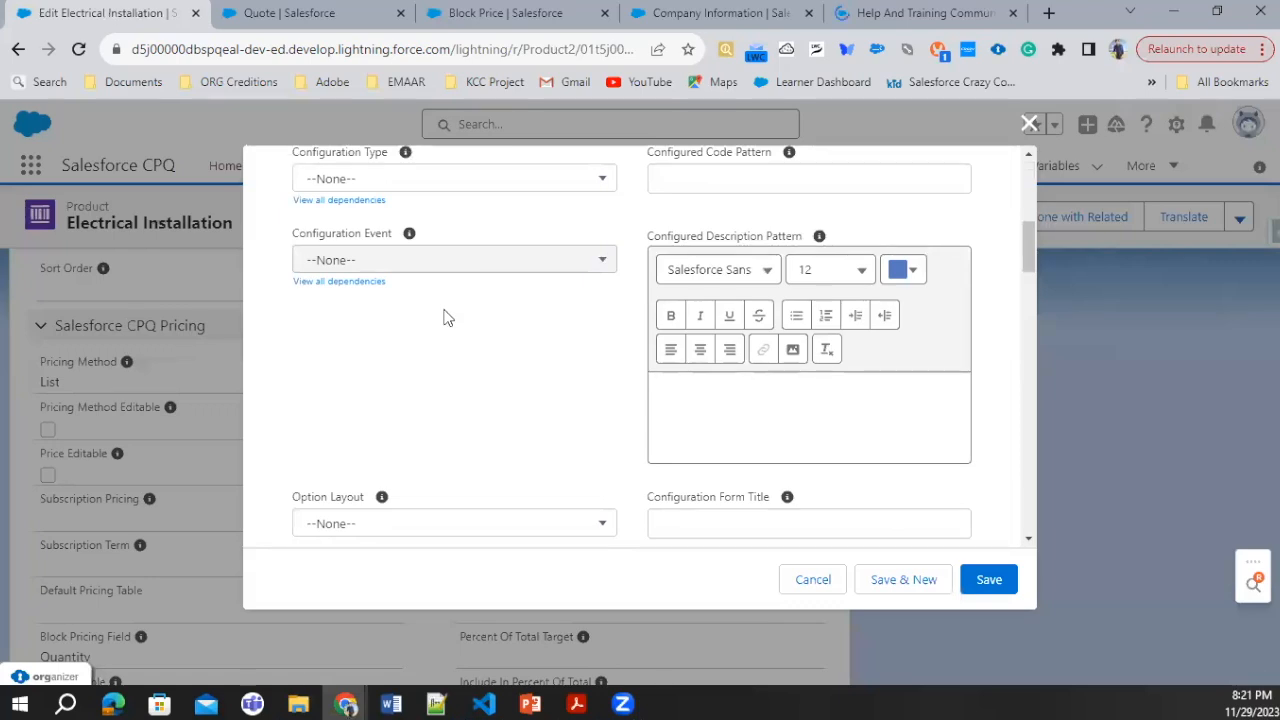
pyautogui.scroll(-6, 447, 317)
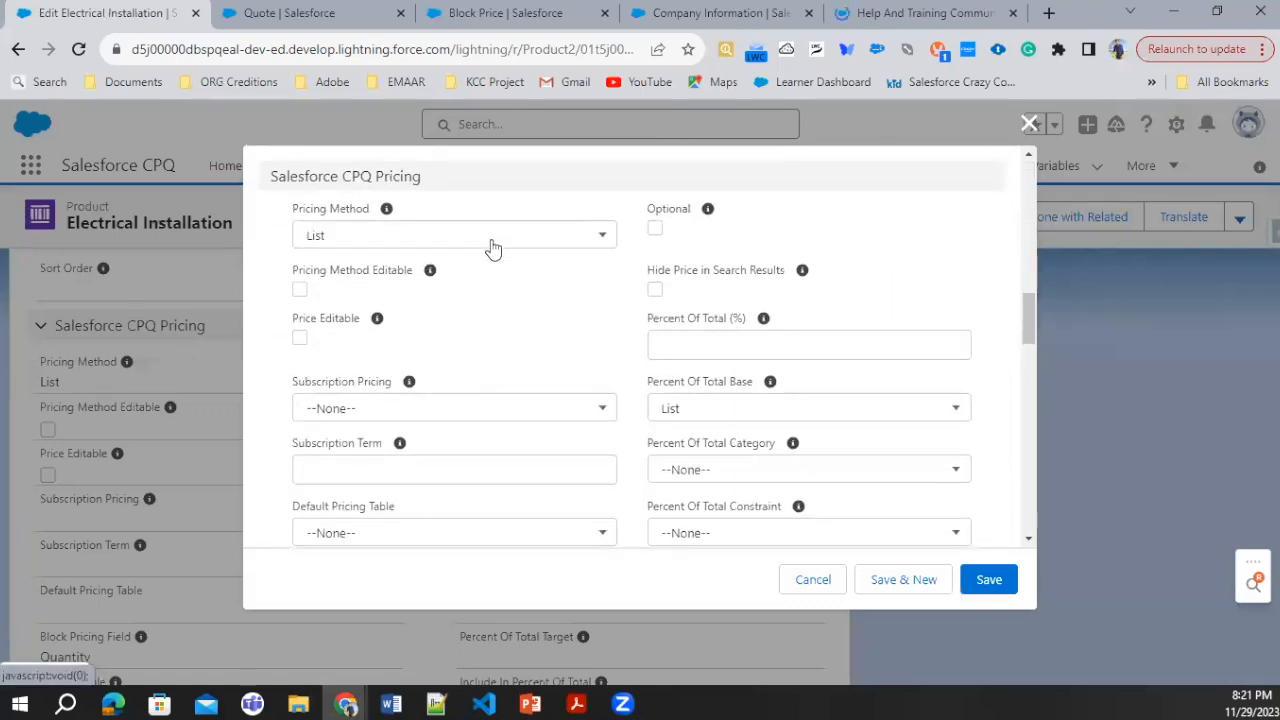
pyautogui.click(492, 248)
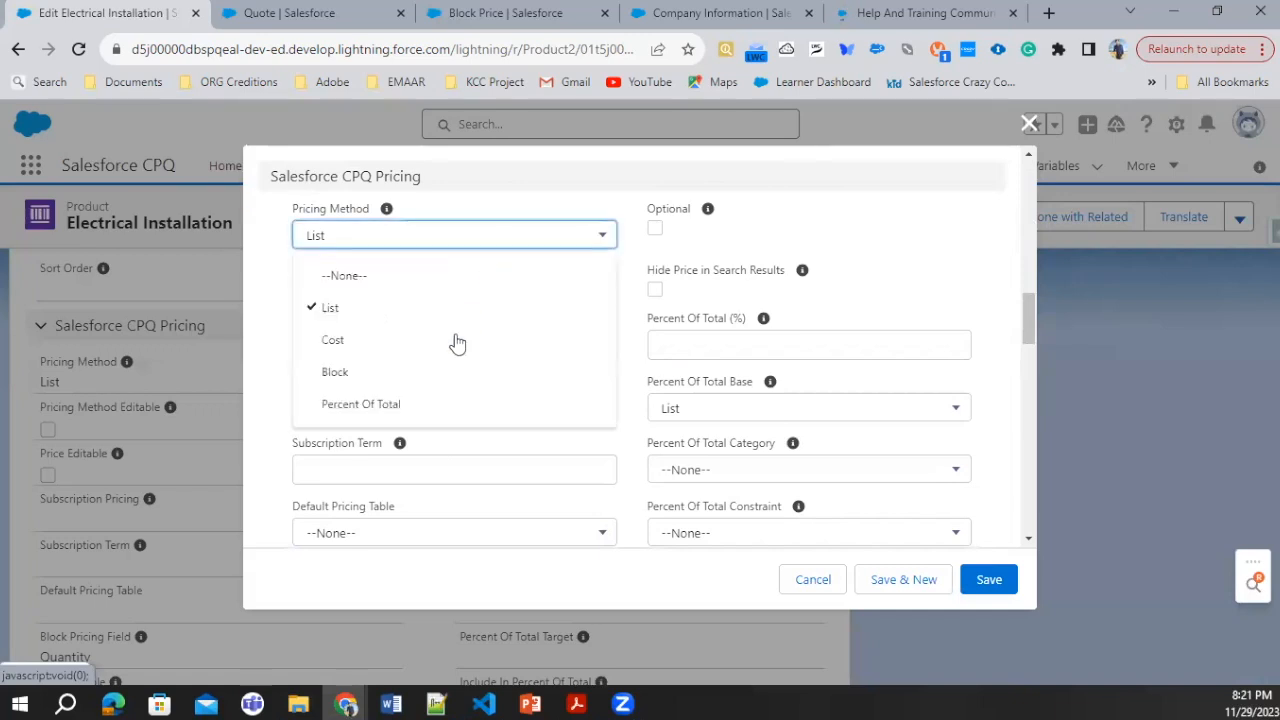
pyautogui.click(391, 406)
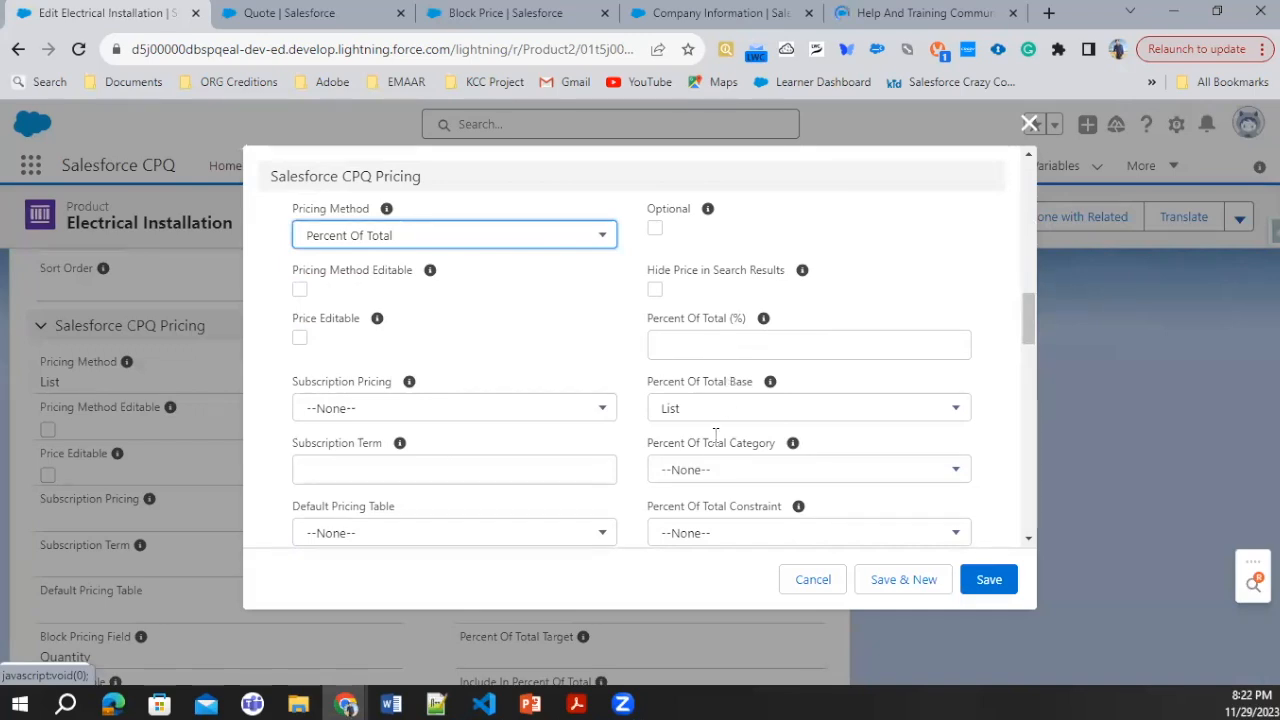
# Step: Review the available choices for Percent Of Total Category, Percent Of Total Constraint and Percent Of Total Target without choosing any
pyautogui.click(707, 482)
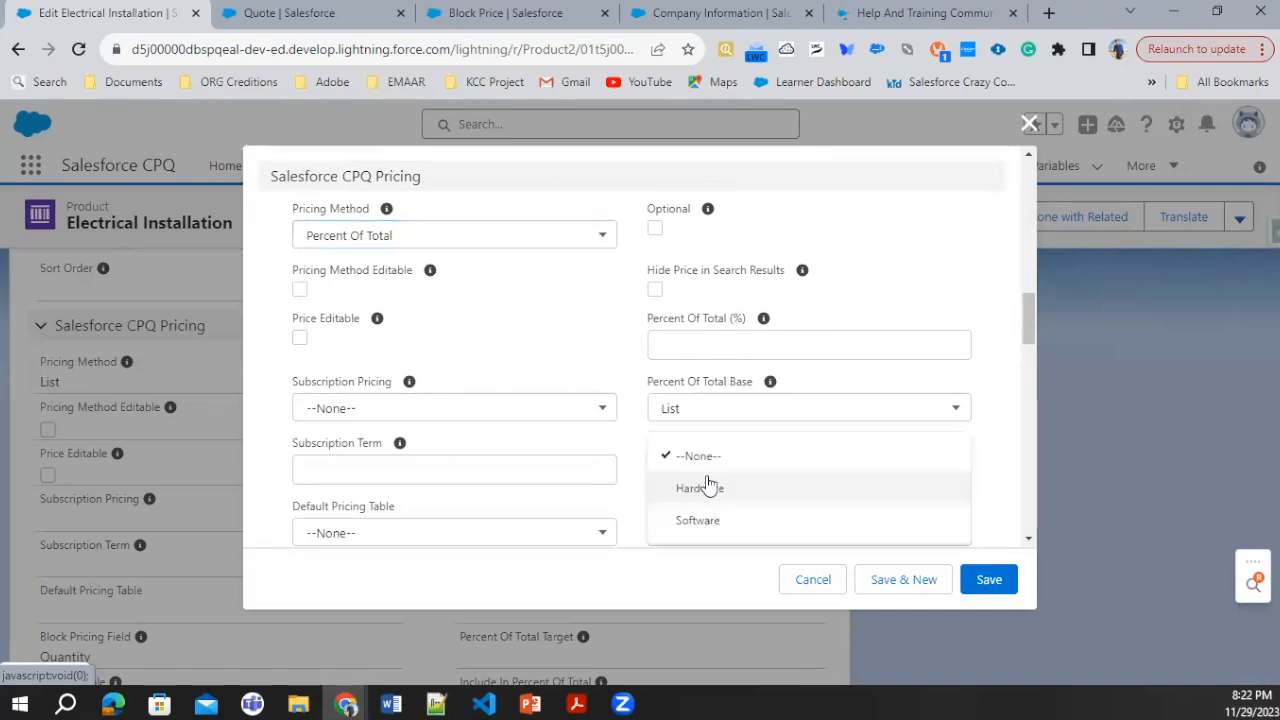
pyautogui.click(643, 441)
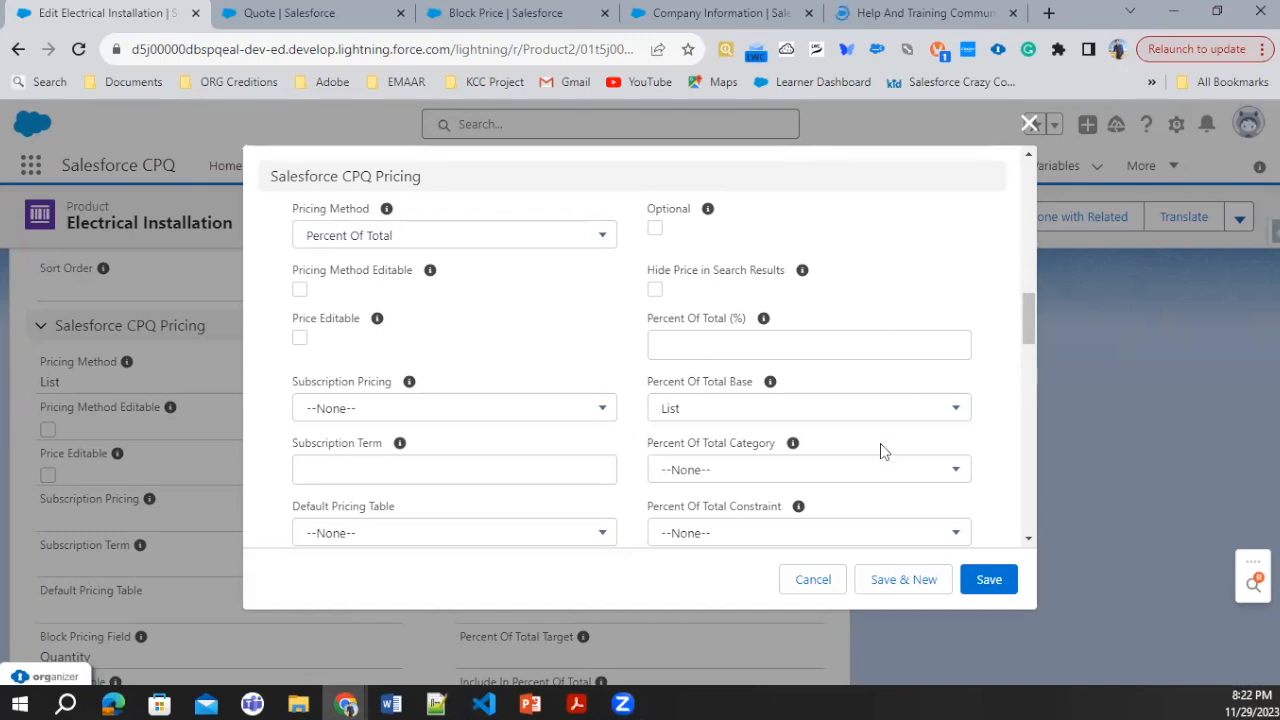
pyautogui.scroll(-1, 881, 446)
pyautogui.click(692, 438)
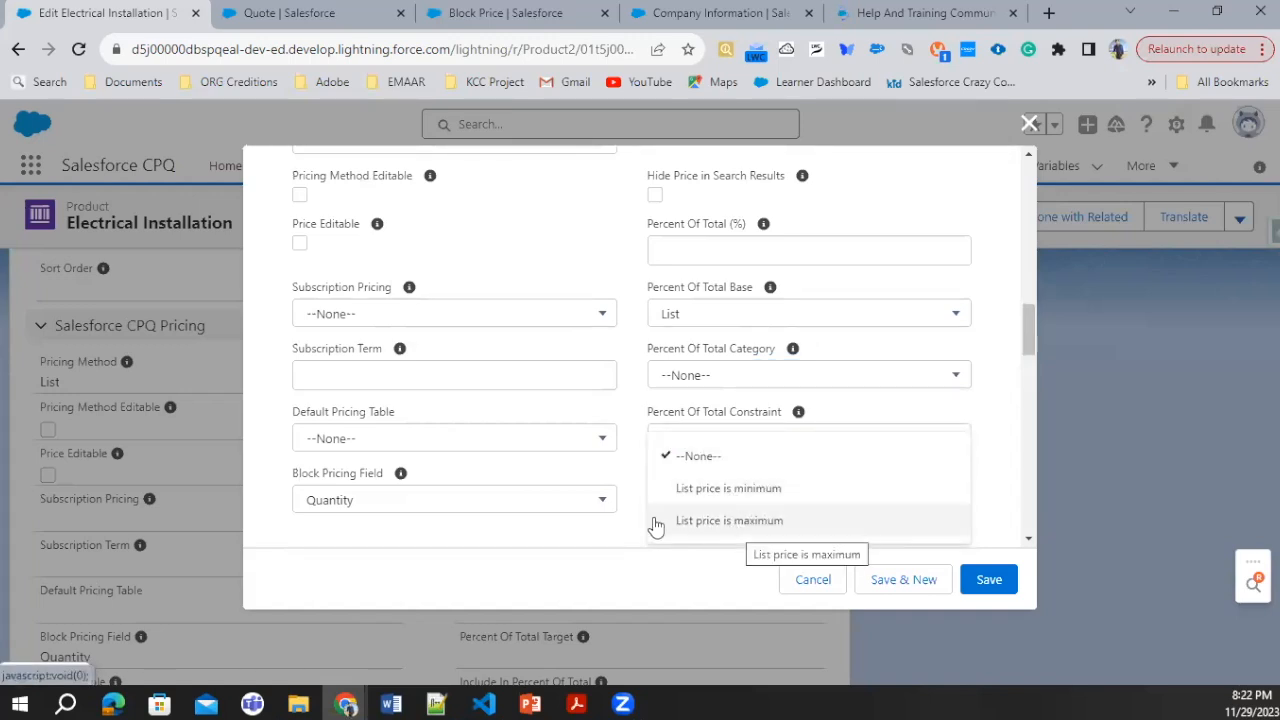
pyautogui.click(640, 487)
pyautogui.scroll(-1, 746, 484)
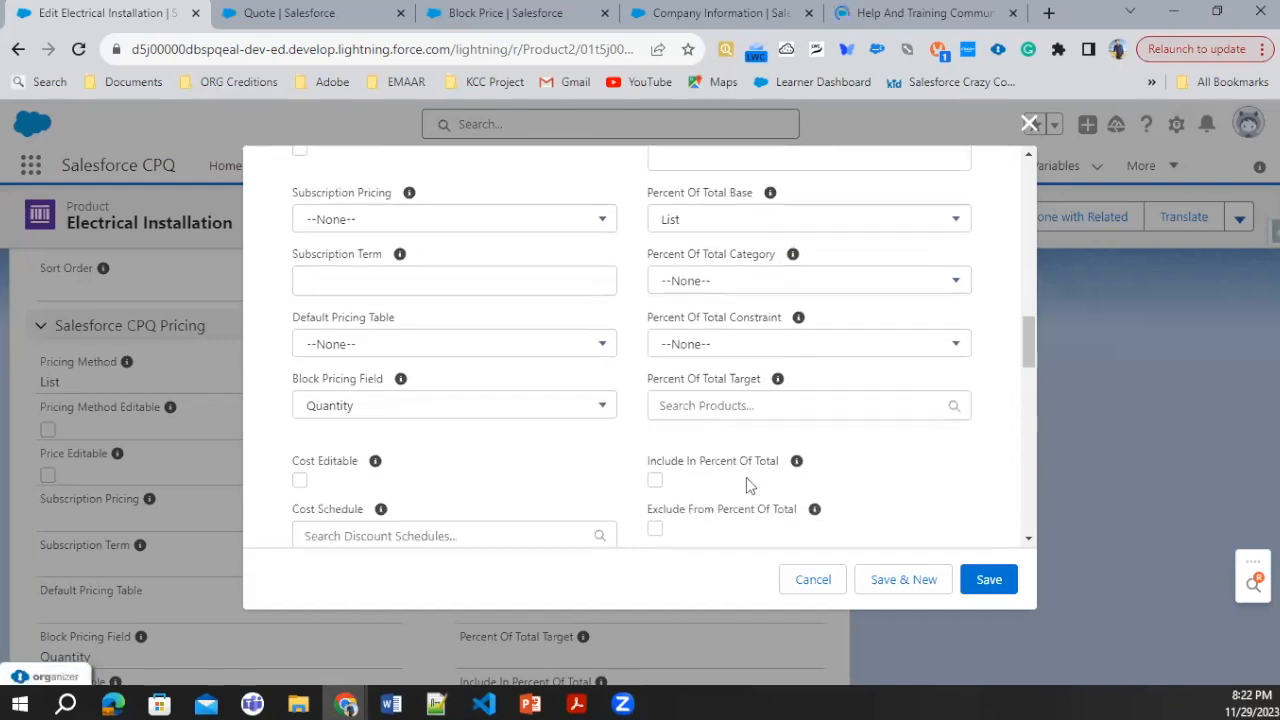
pyautogui.click(731, 403)
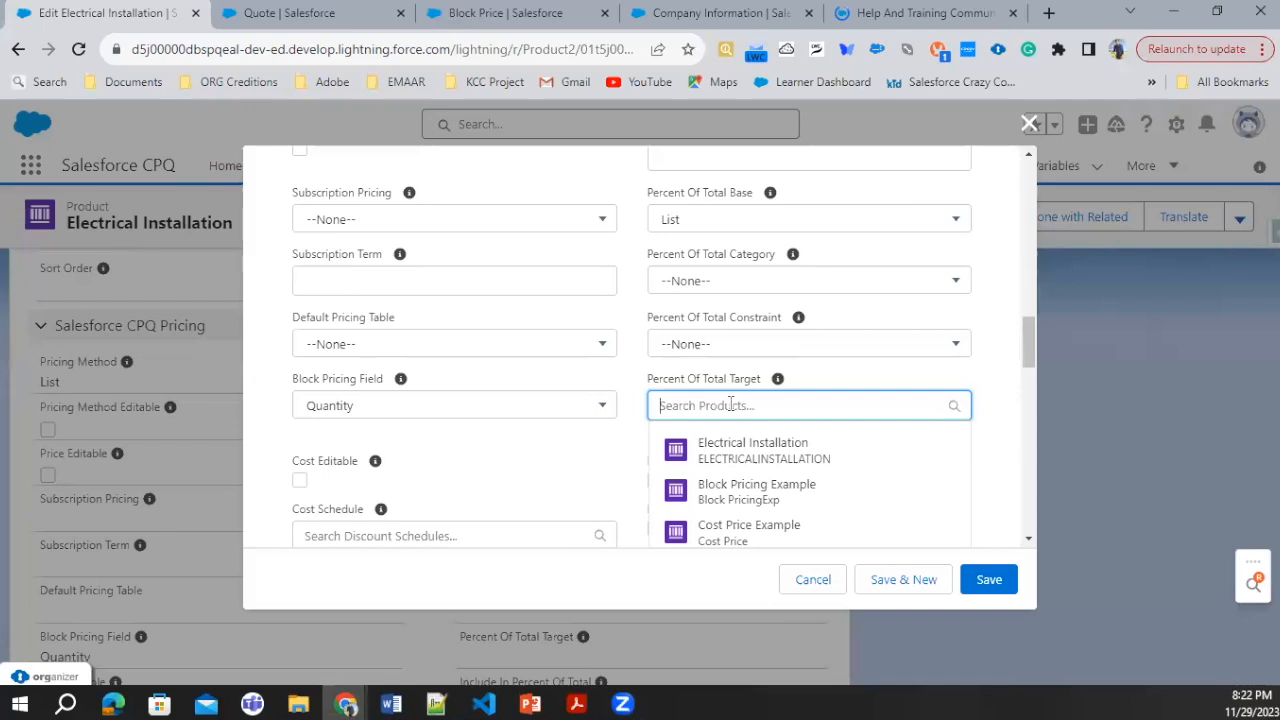
# Step: Set the Electrical Installation product's Percent Of Total (%) to 10 and save the product
pyautogui.scroll(2, 712, 372)
pyautogui.click(713, 342)
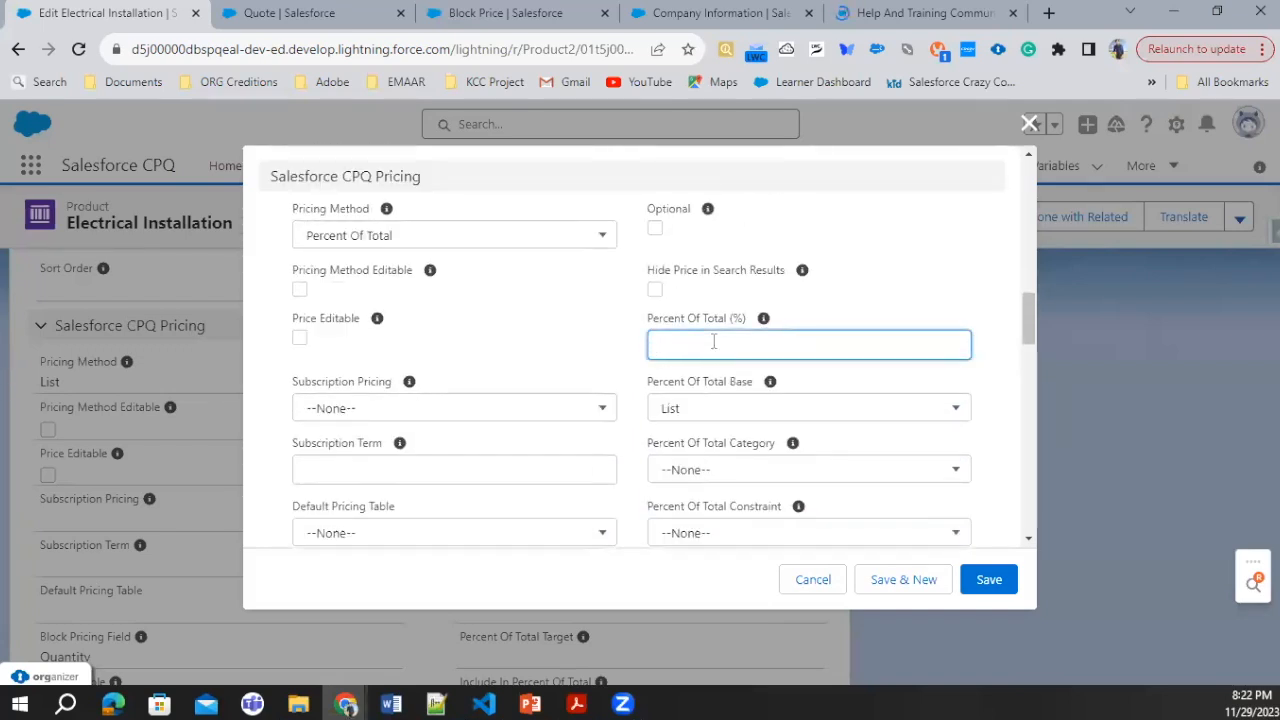
pyautogui.write('10')
pyautogui.scroll(-5, 801, 443)
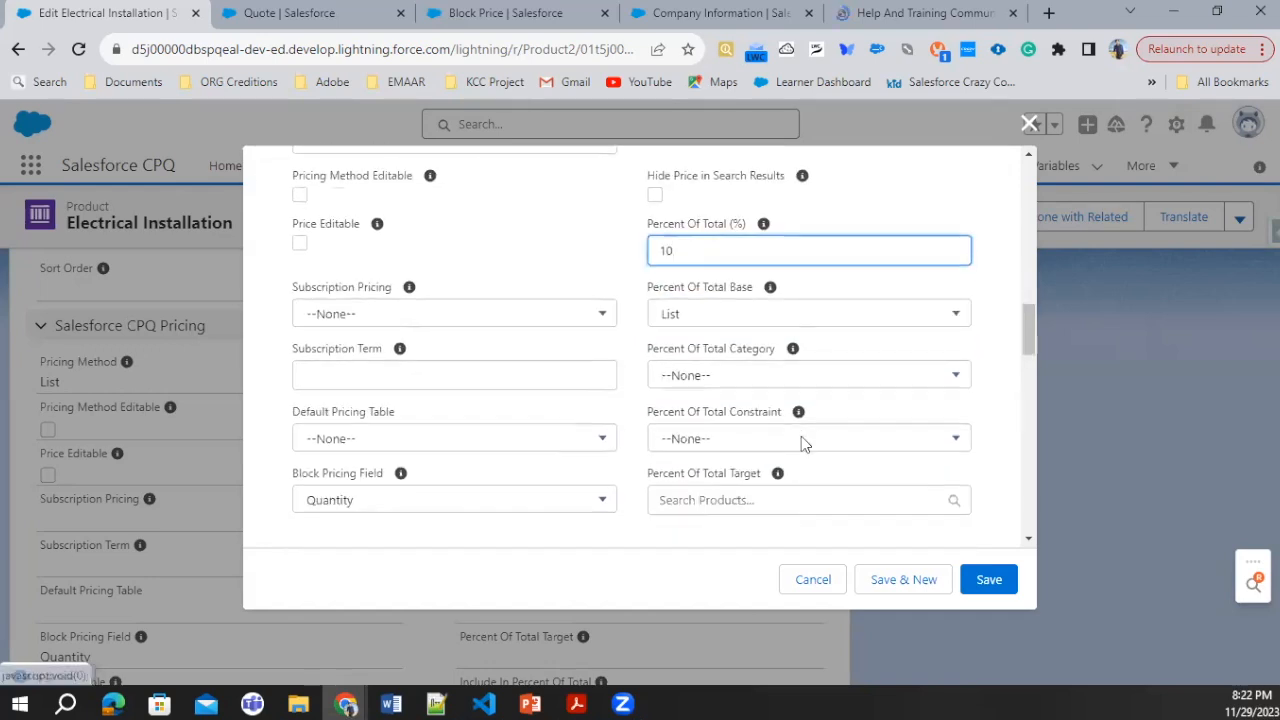
pyautogui.click(995, 580)
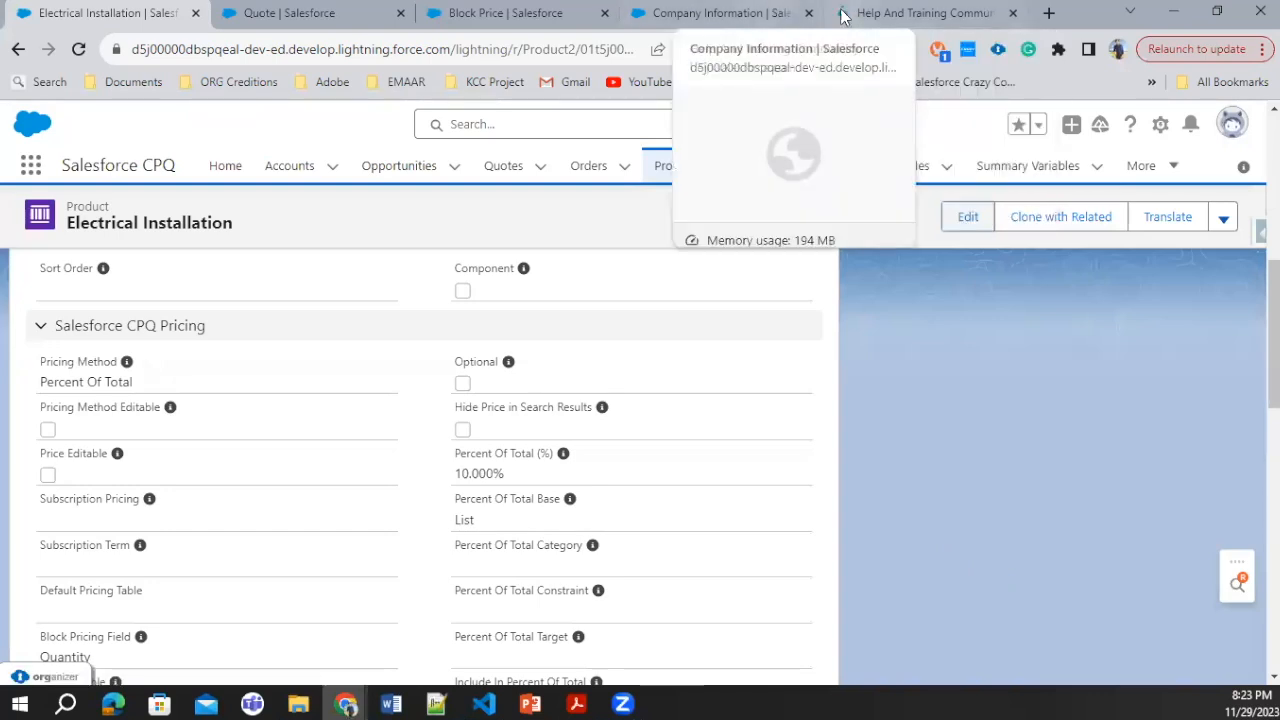
# Step: Add the Electrical Installation, Electric Door Lock and 15" Laptop products to the quote and examine the line prices and totals
pyautogui.click(290, 13)
pyautogui.click(573, 236)
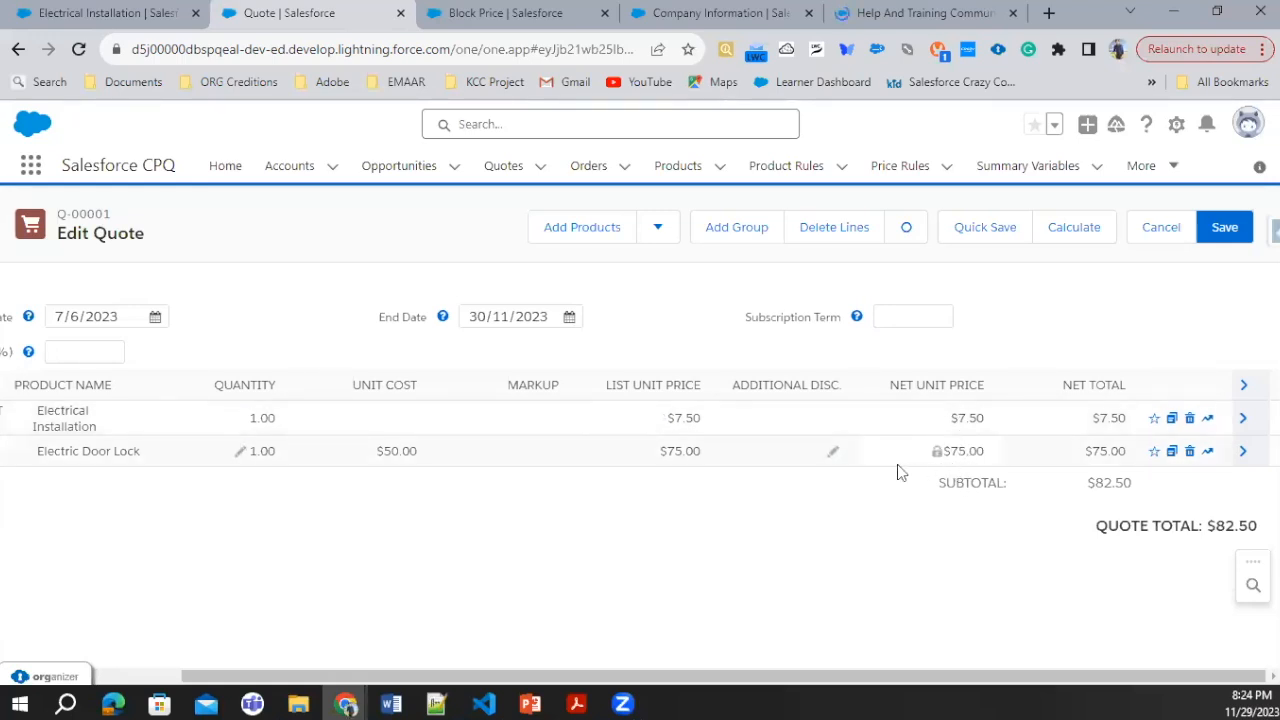
pyautogui.click(590, 227)
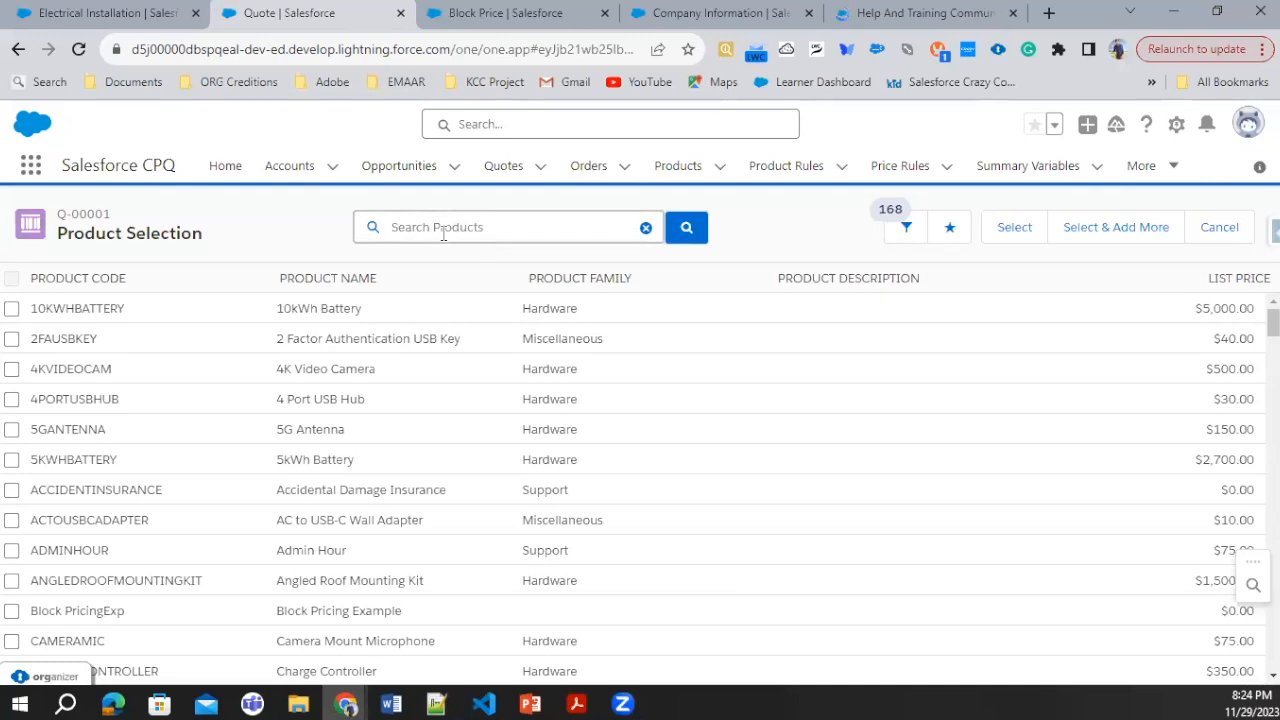
pyautogui.write('lapt')
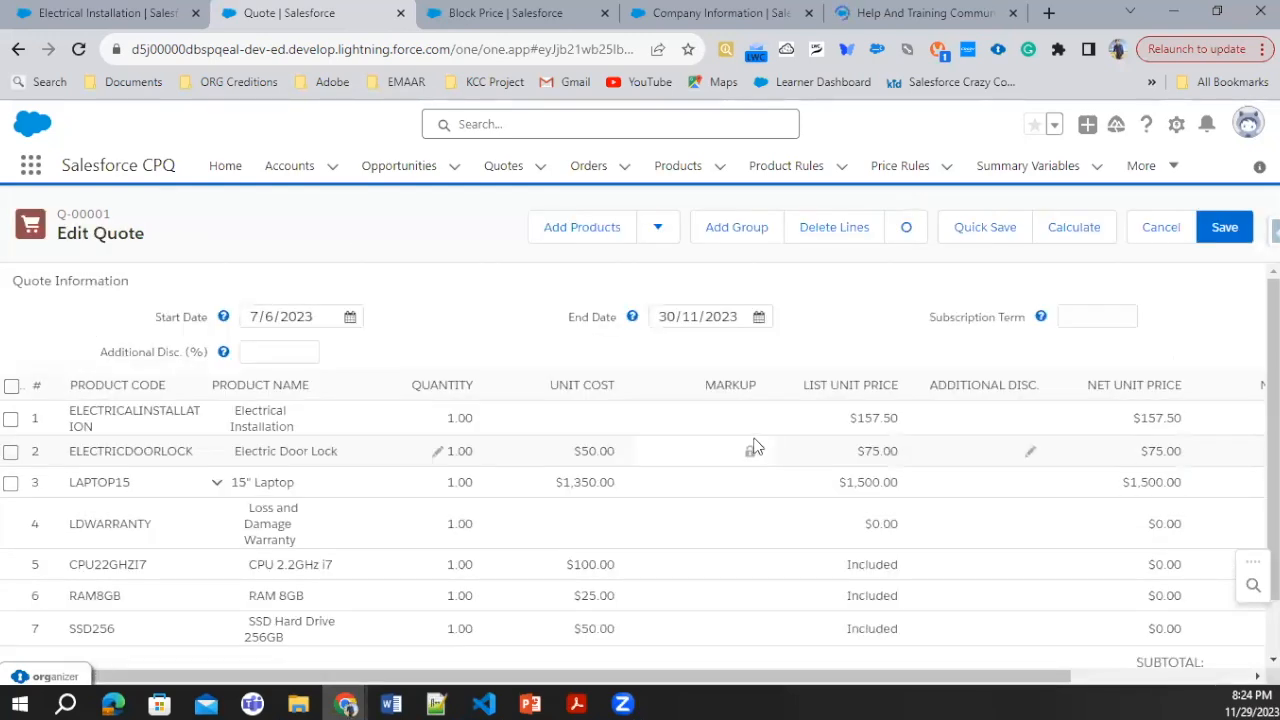
pyautogui.scroll(-2, 1035, 335)
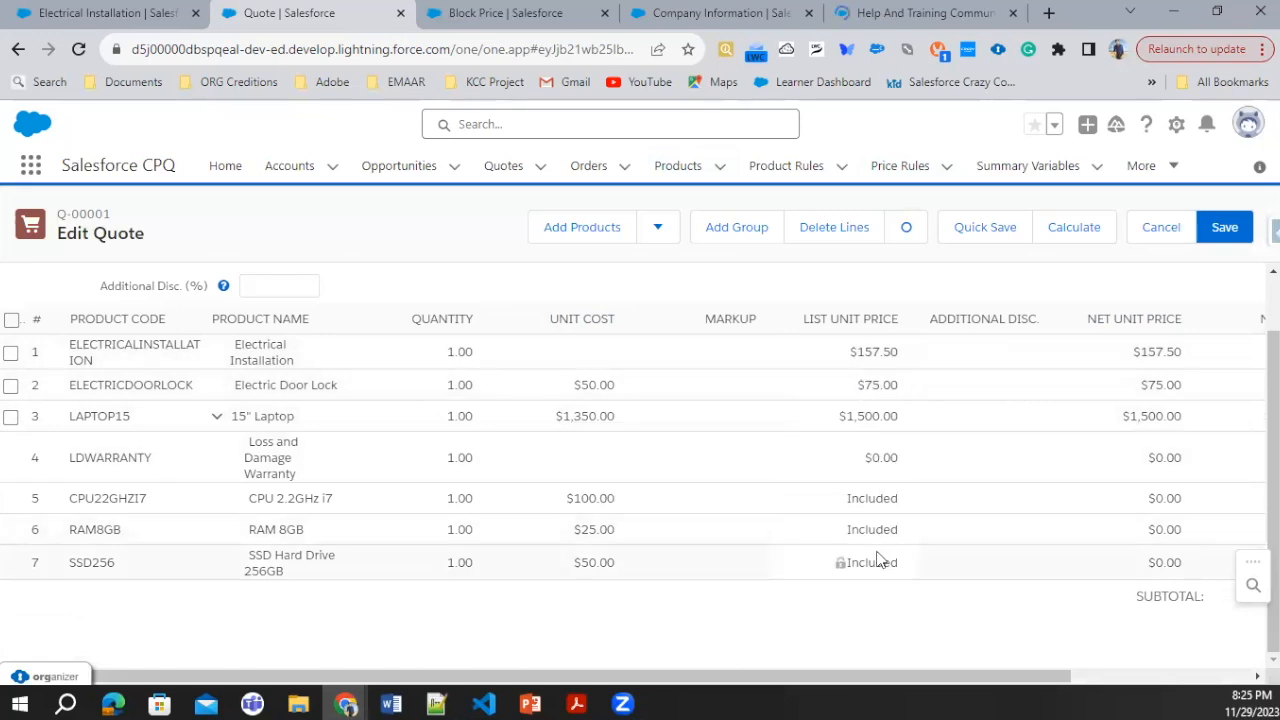
pyautogui.moveTo(983, 679); pyautogui.dragTo(1163, 679)
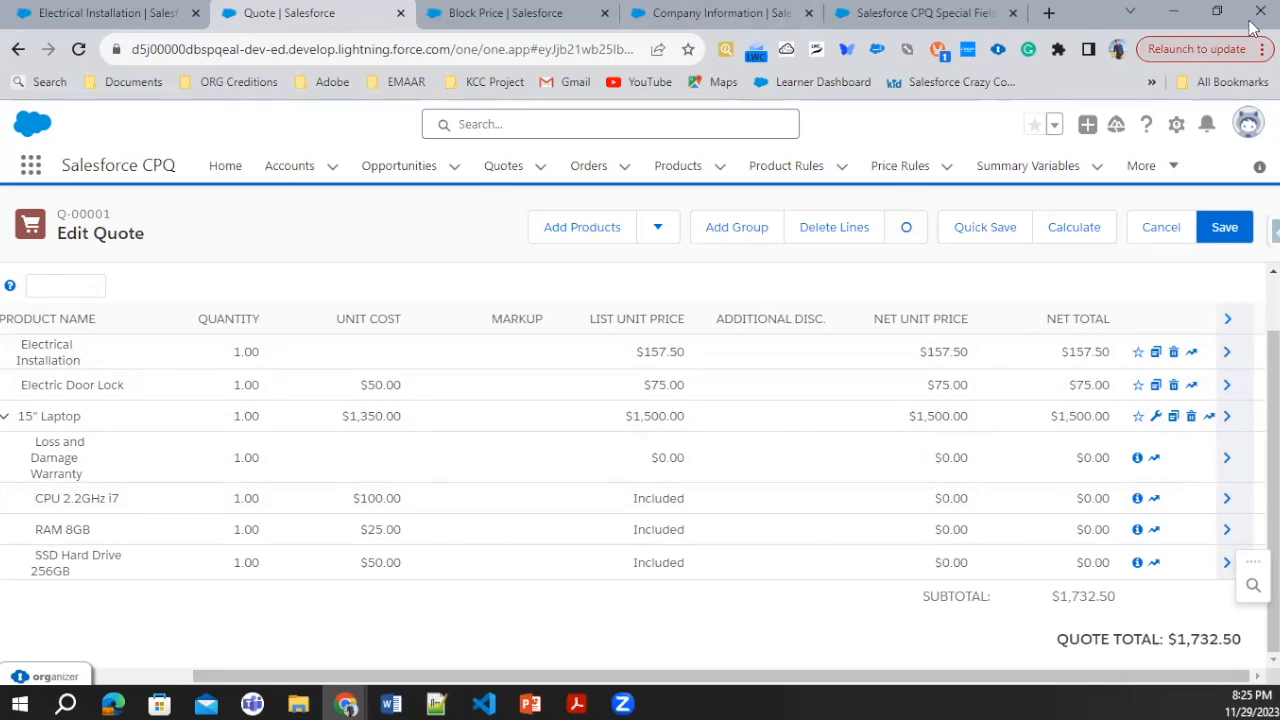
# Step: Return to the Electrical Installation product and examine its Percent Of Total settings, including the base, category, constraint and target
pyautogui.click(58, 12)
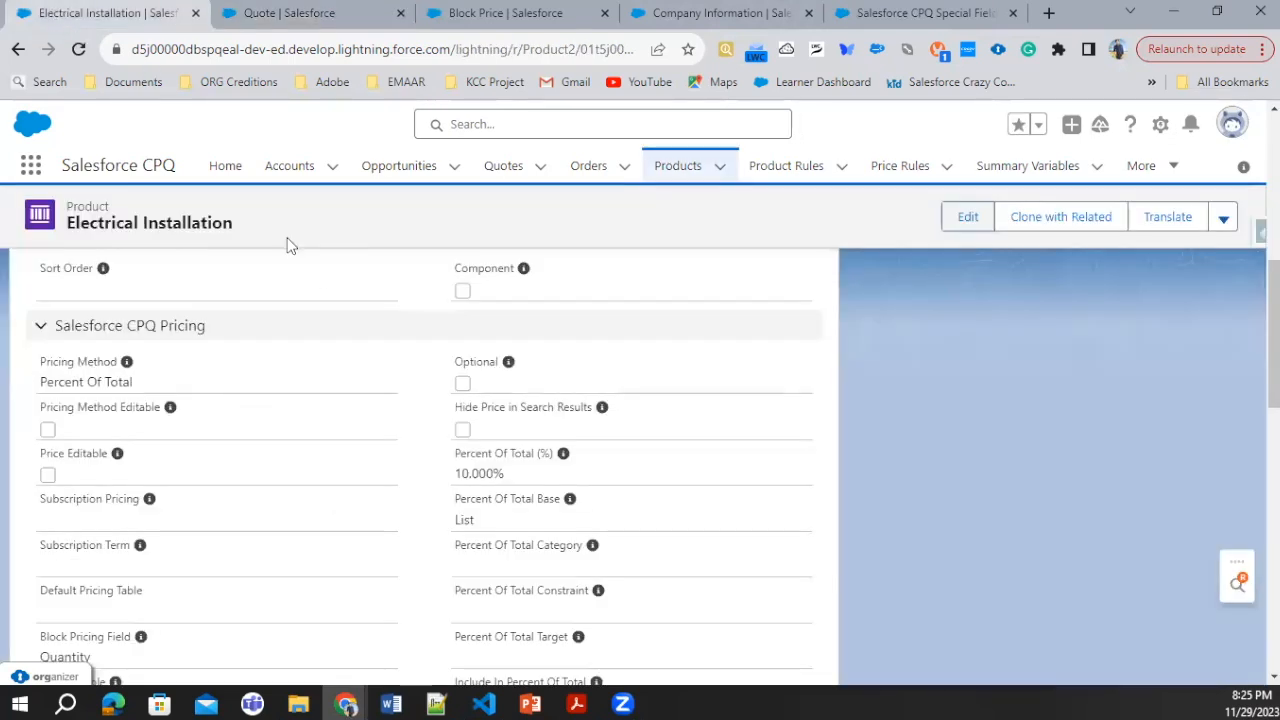
pyautogui.scroll(-2, 281, 325)
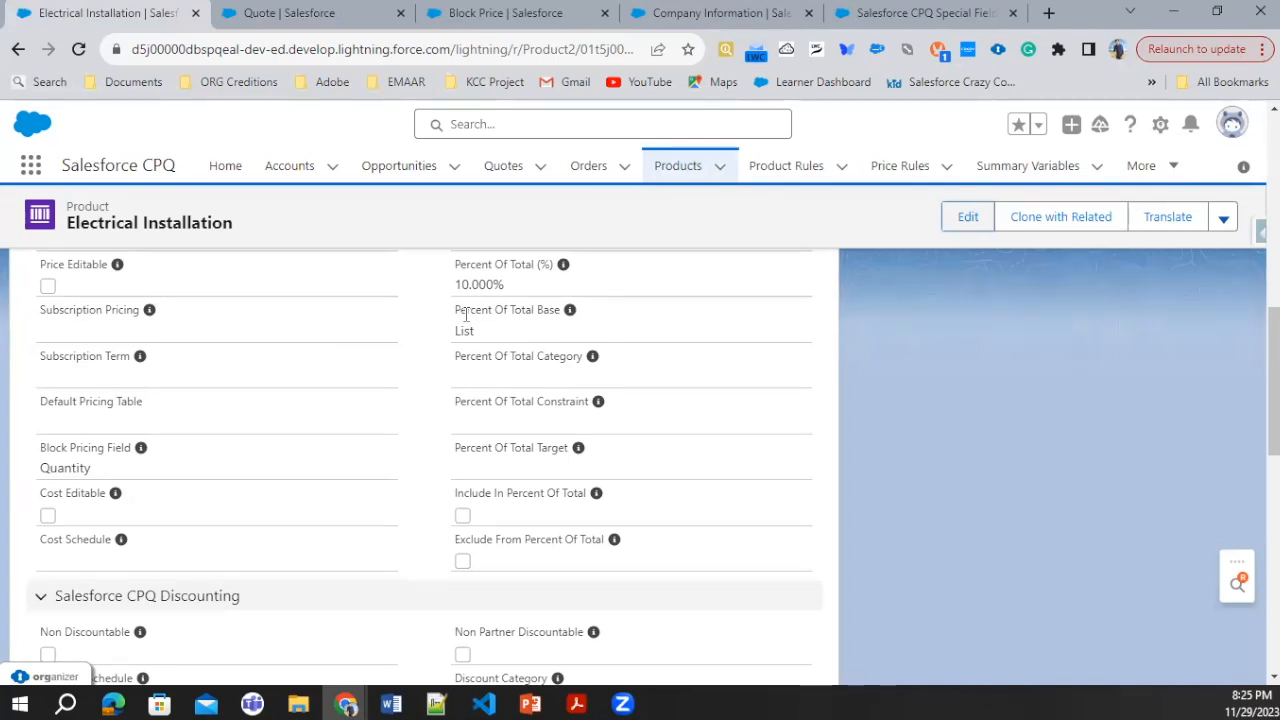
pyautogui.scroll(1, 493, 315)
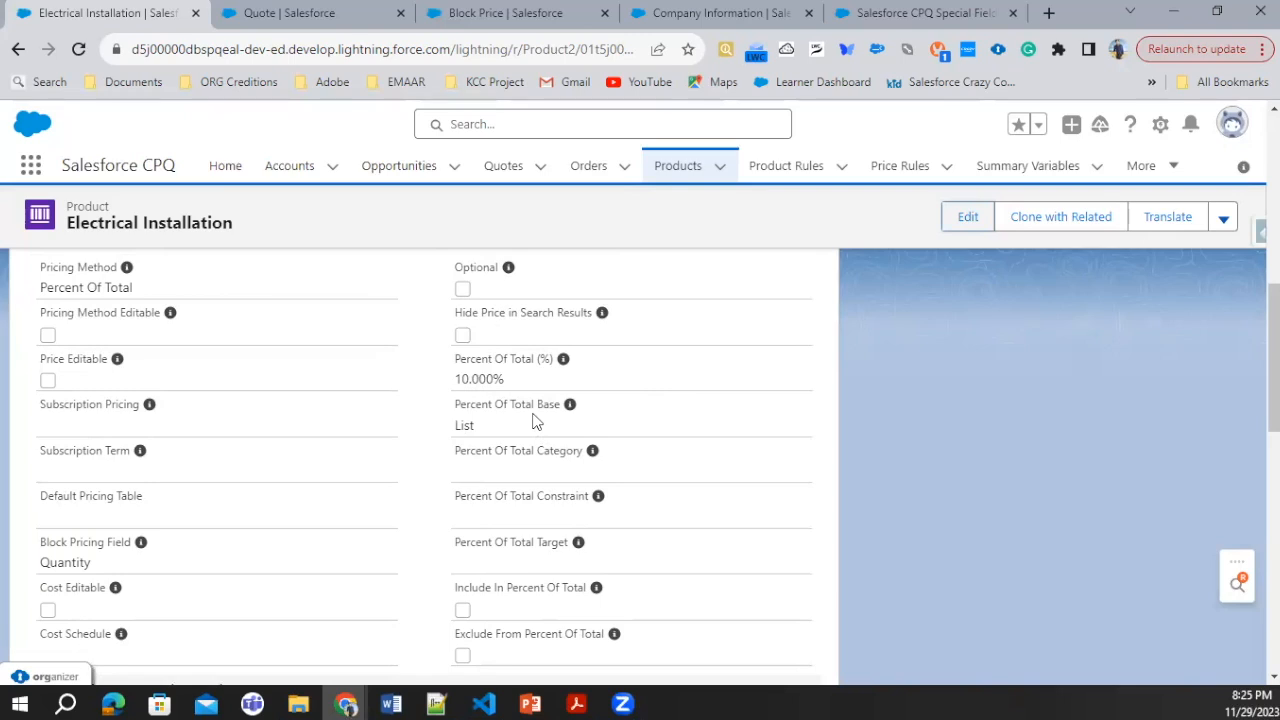
pyautogui.click(963, 241)
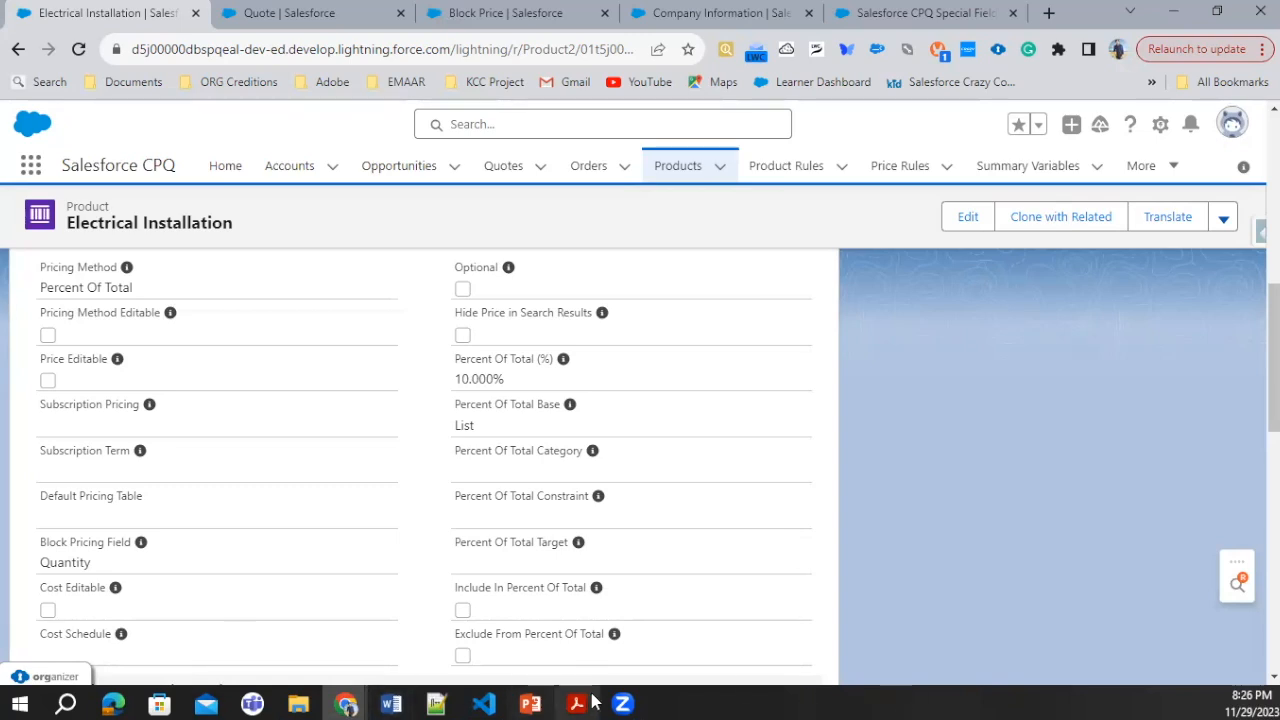
# Step: Switch to the Pricing Methods presentation in PowerPoint and show slide 13 on Multi-Dimensional Quoting (MDQ)
pyautogui.click(533, 703)
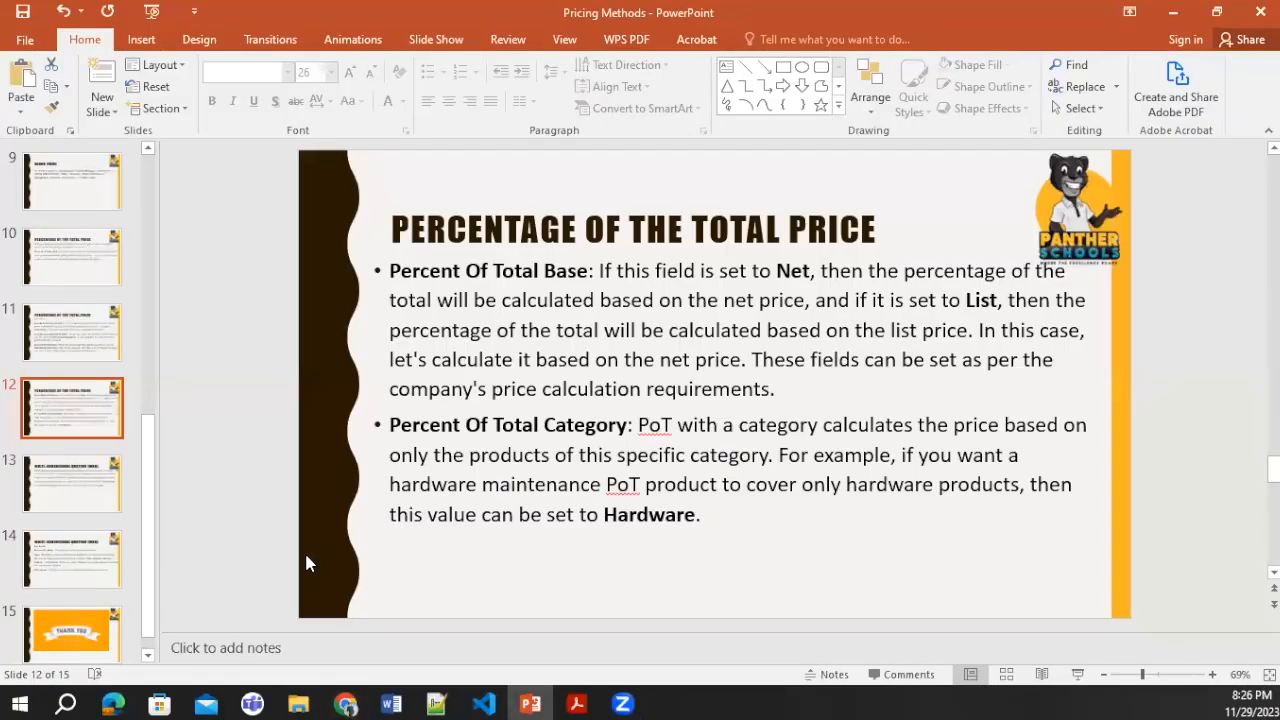
pyautogui.click(52, 478)
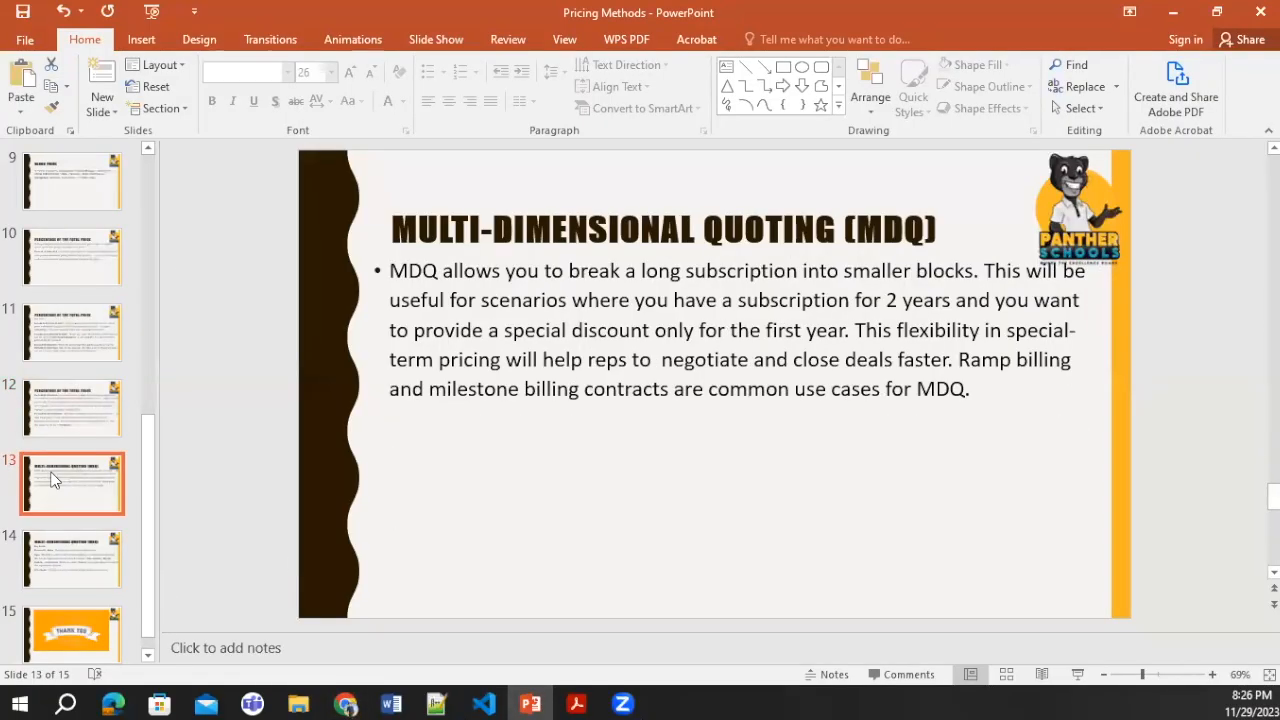
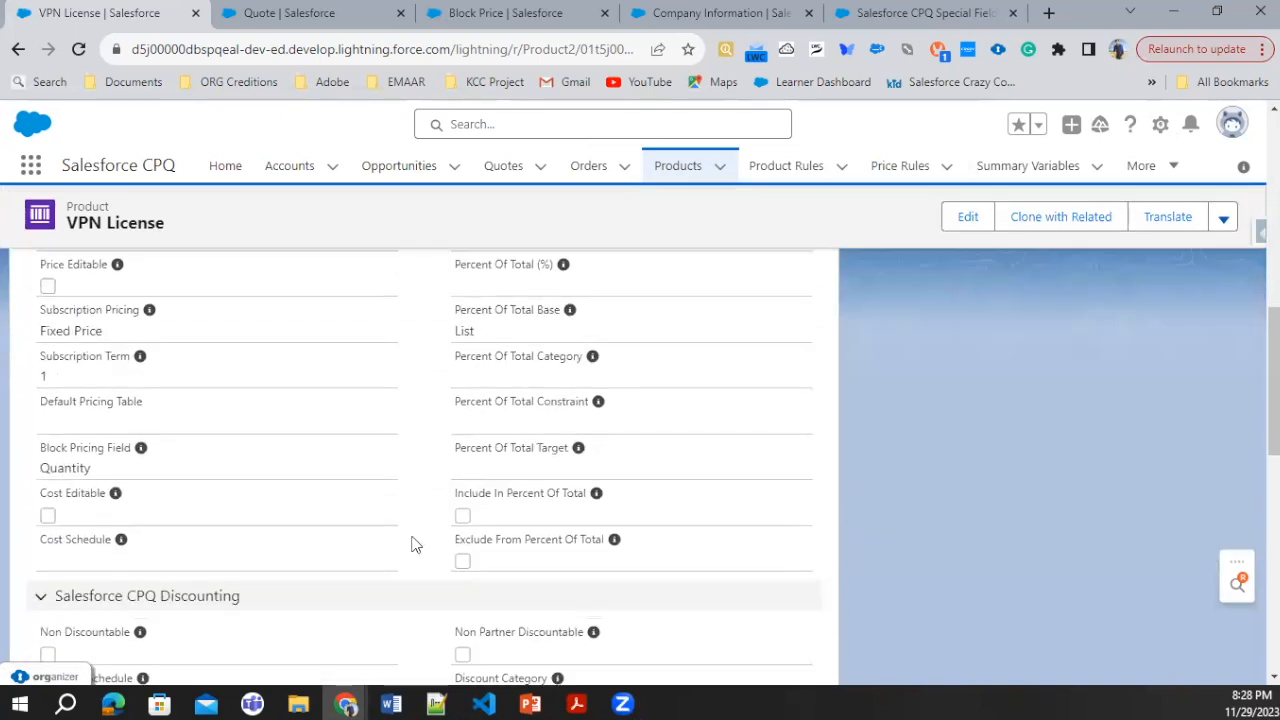
# Step: Examine the Pricing Method options in the VPN License product's edit form and close it without saving
pyautogui.scroll(2, 411, 537)
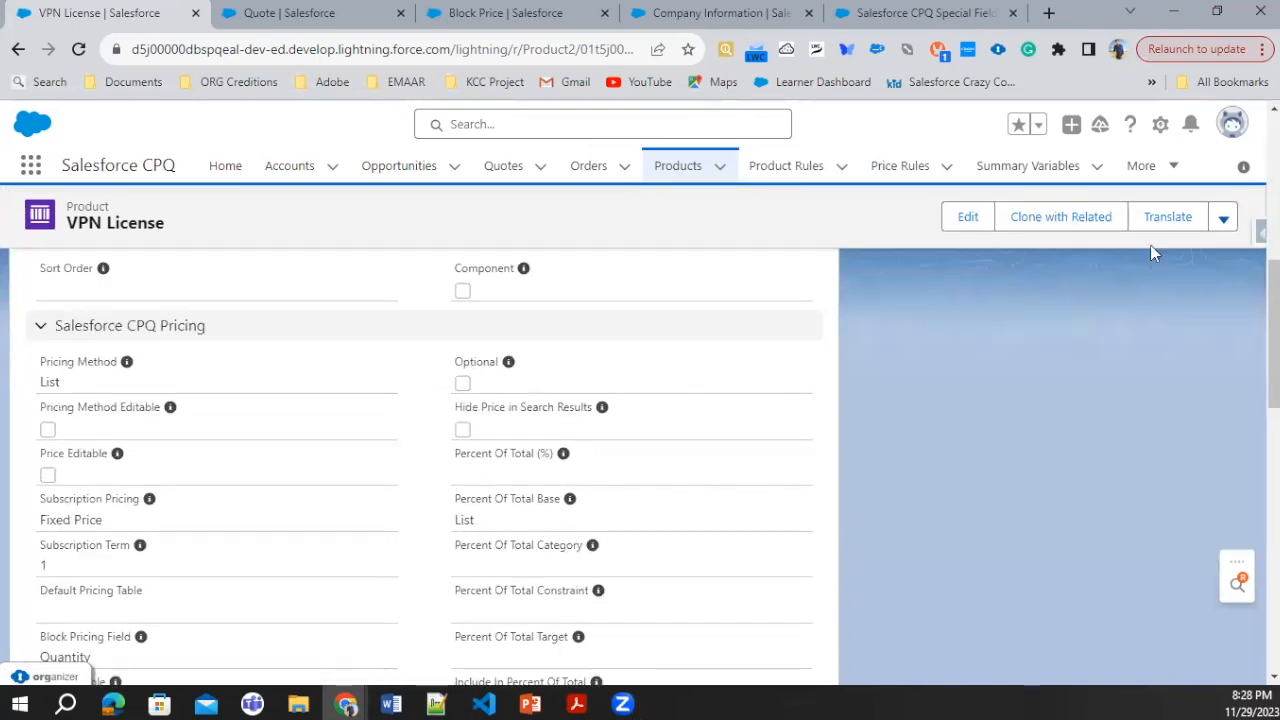
pyautogui.click(967, 217)
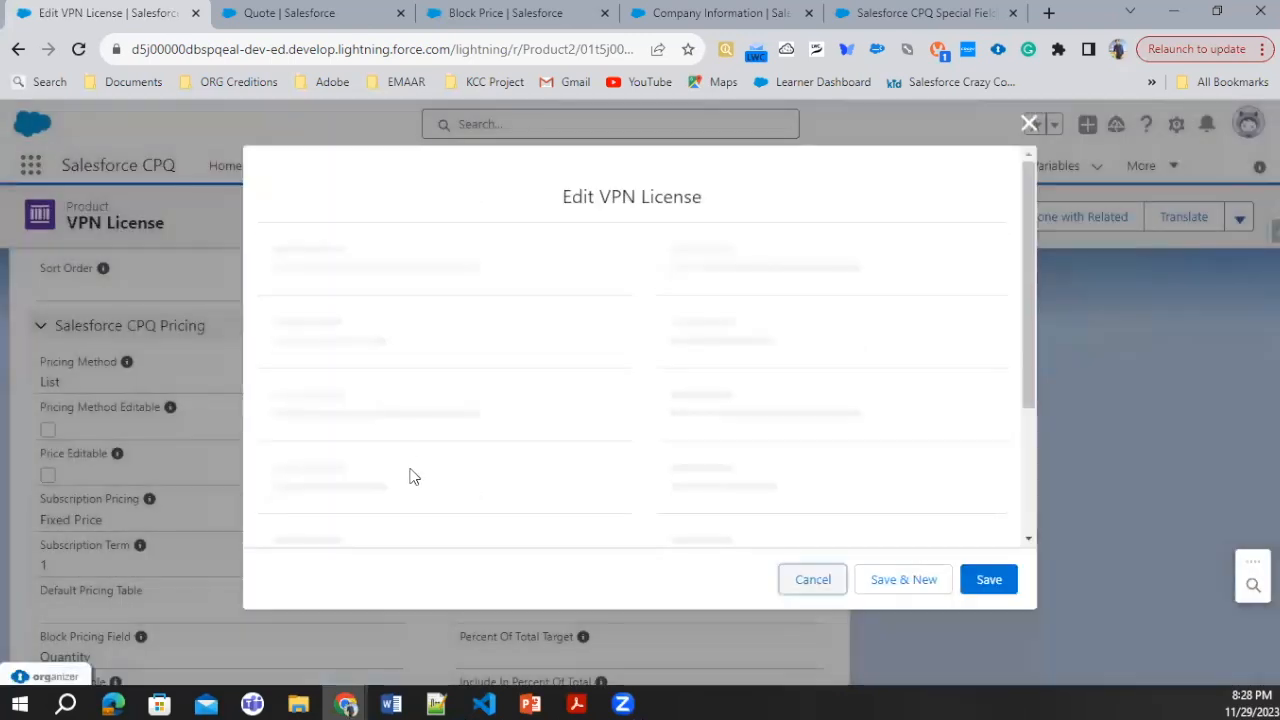
pyautogui.scroll(-10, 419, 473)
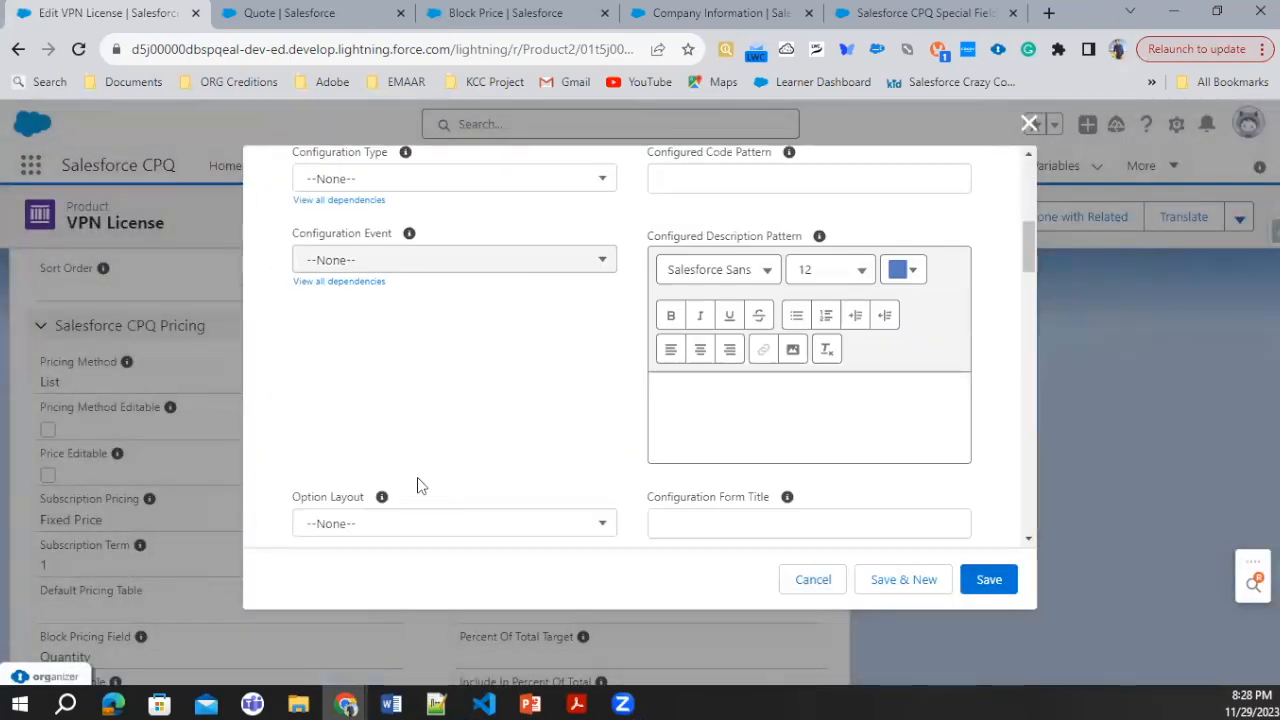
pyautogui.scroll(-1, 419, 485)
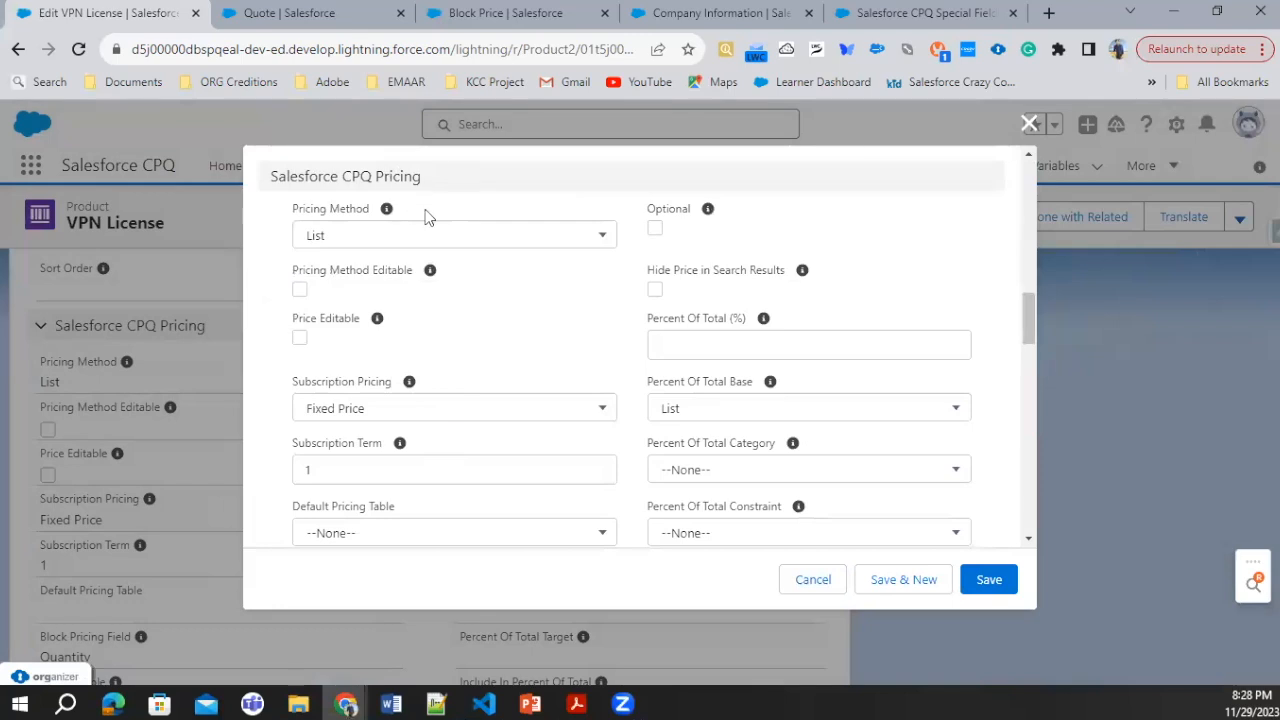
pyautogui.click(423, 238)
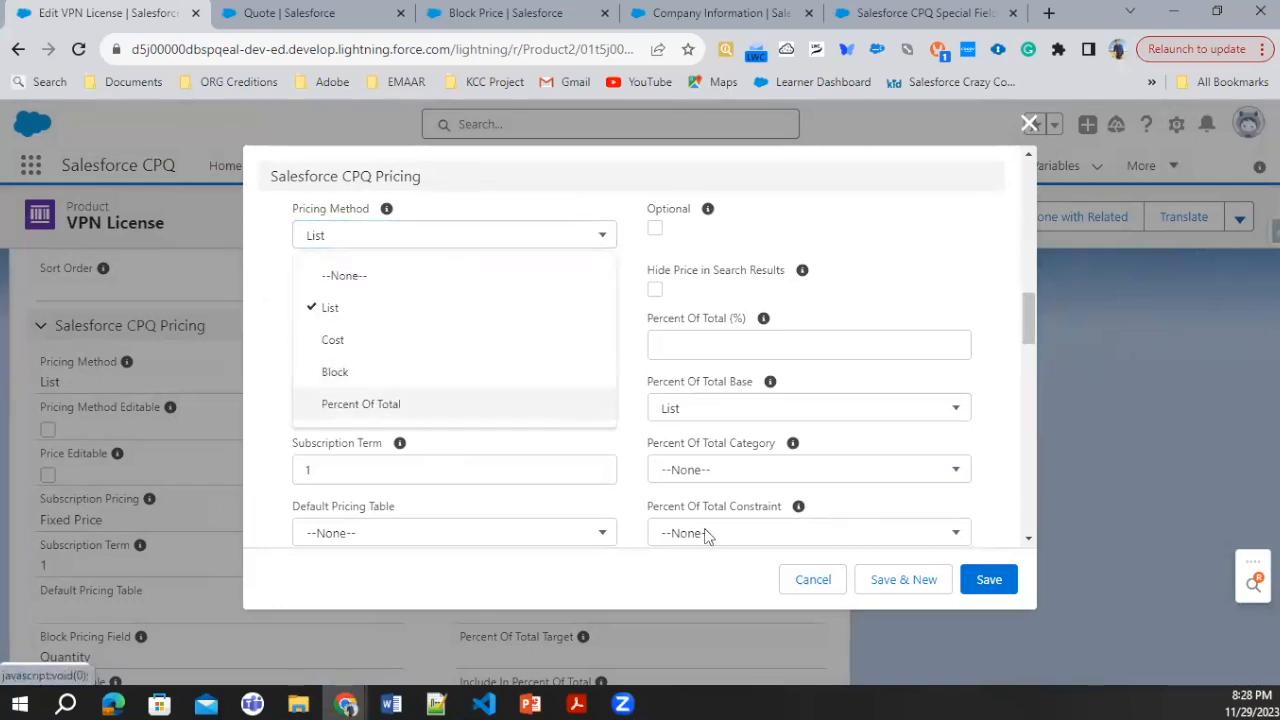
pyautogui.click(812, 580)
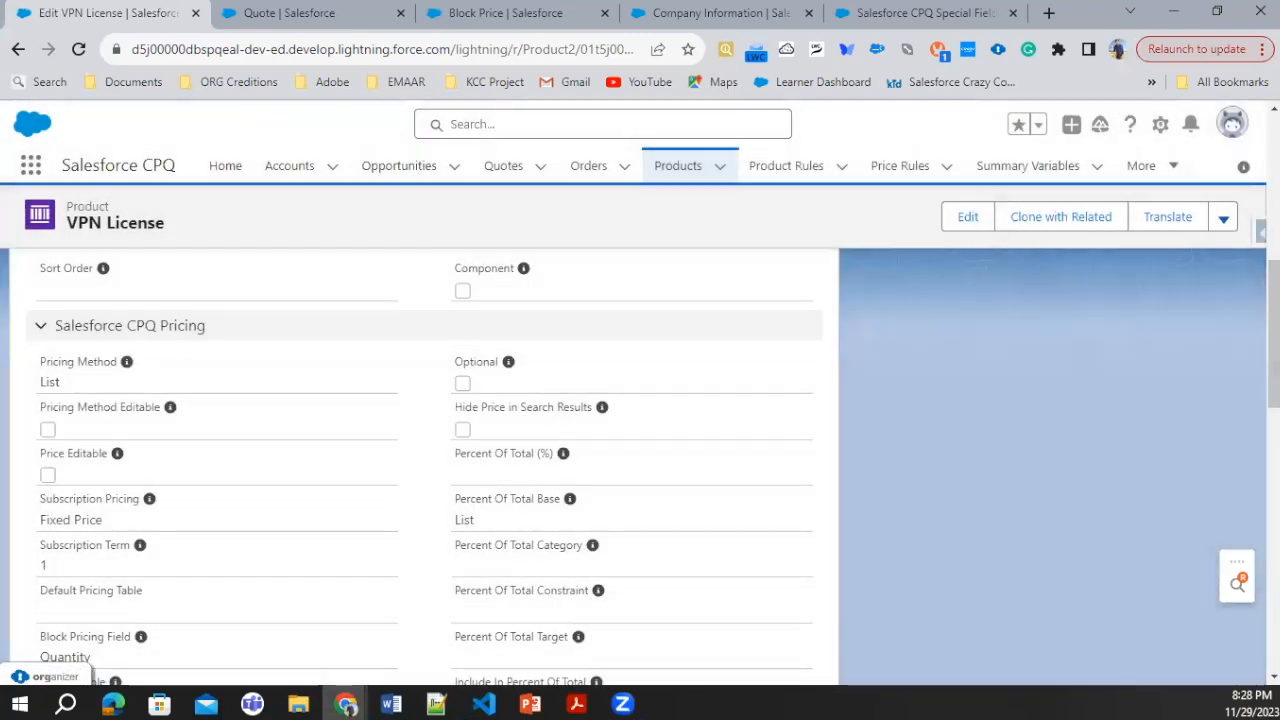
# Step: Start a new price dimension for the VPN License product and name it Quarterly VPN
pyautogui.scroll(5, 360, 337)
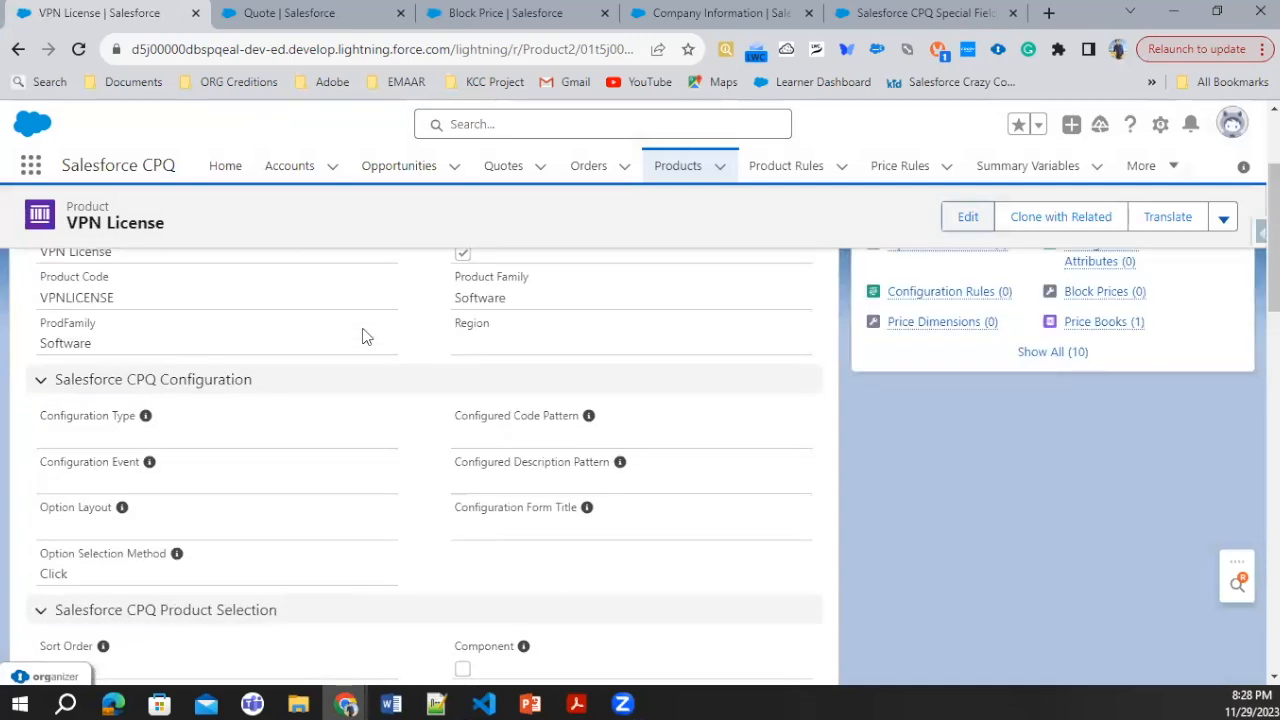
pyautogui.click(183, 382)
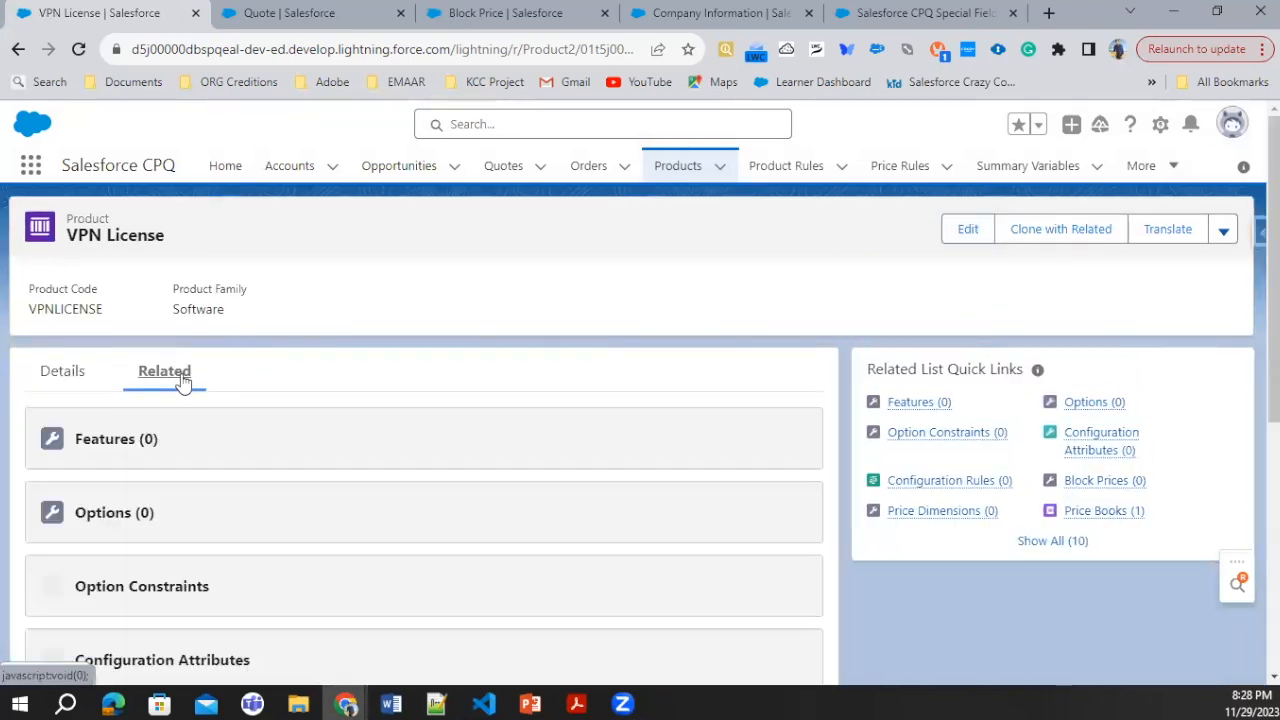
pyautogui.scroll(-3, 285, 462)
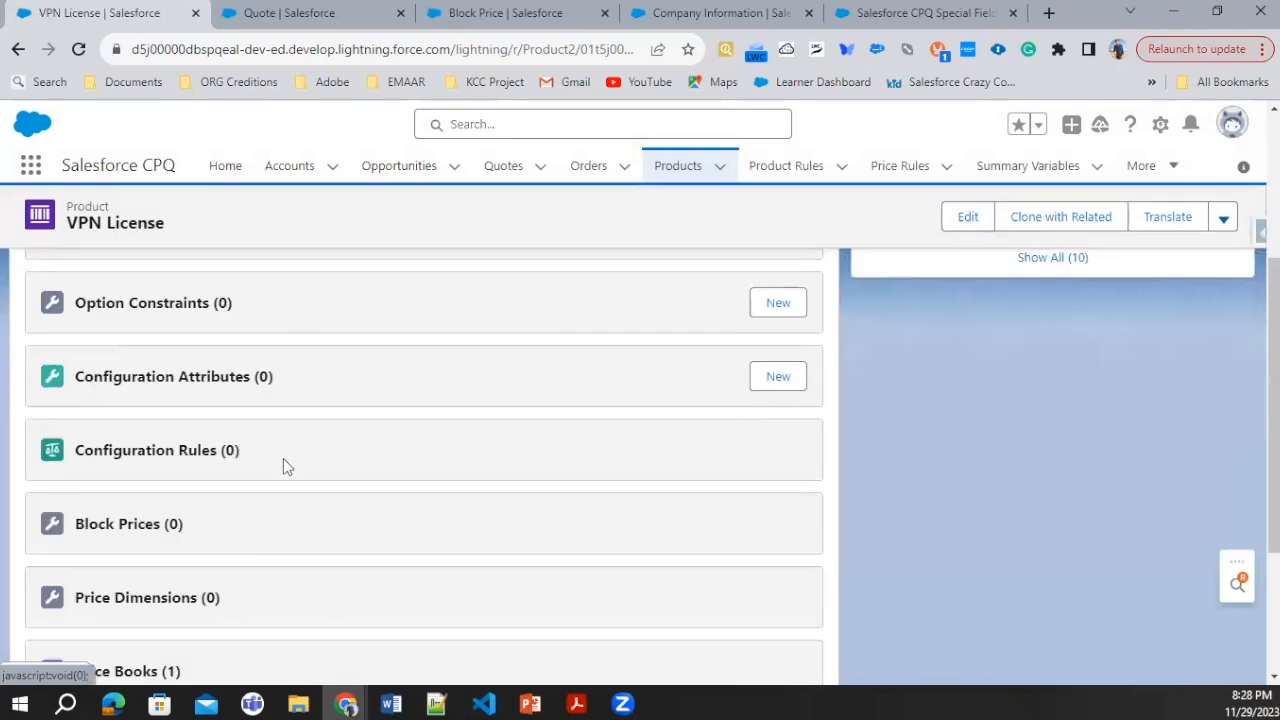
pyautogui.scroll(-2, 285, 462)
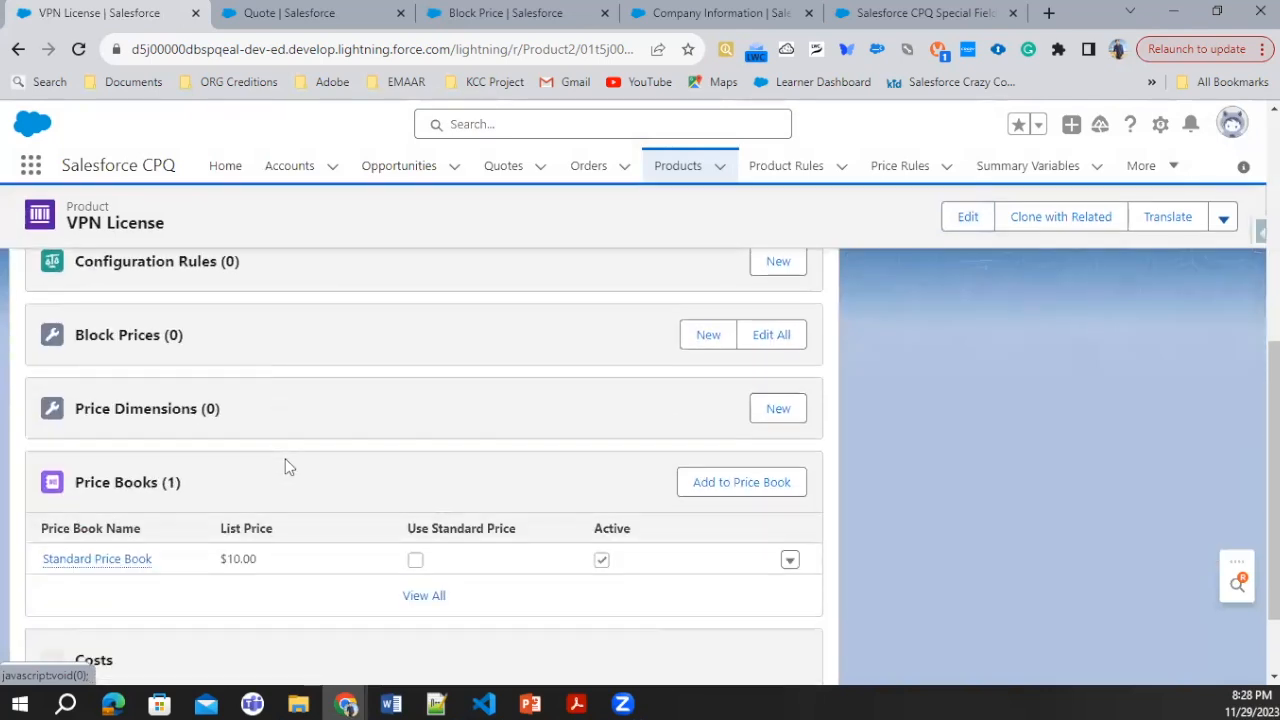
pyautogui.click(778, 409)
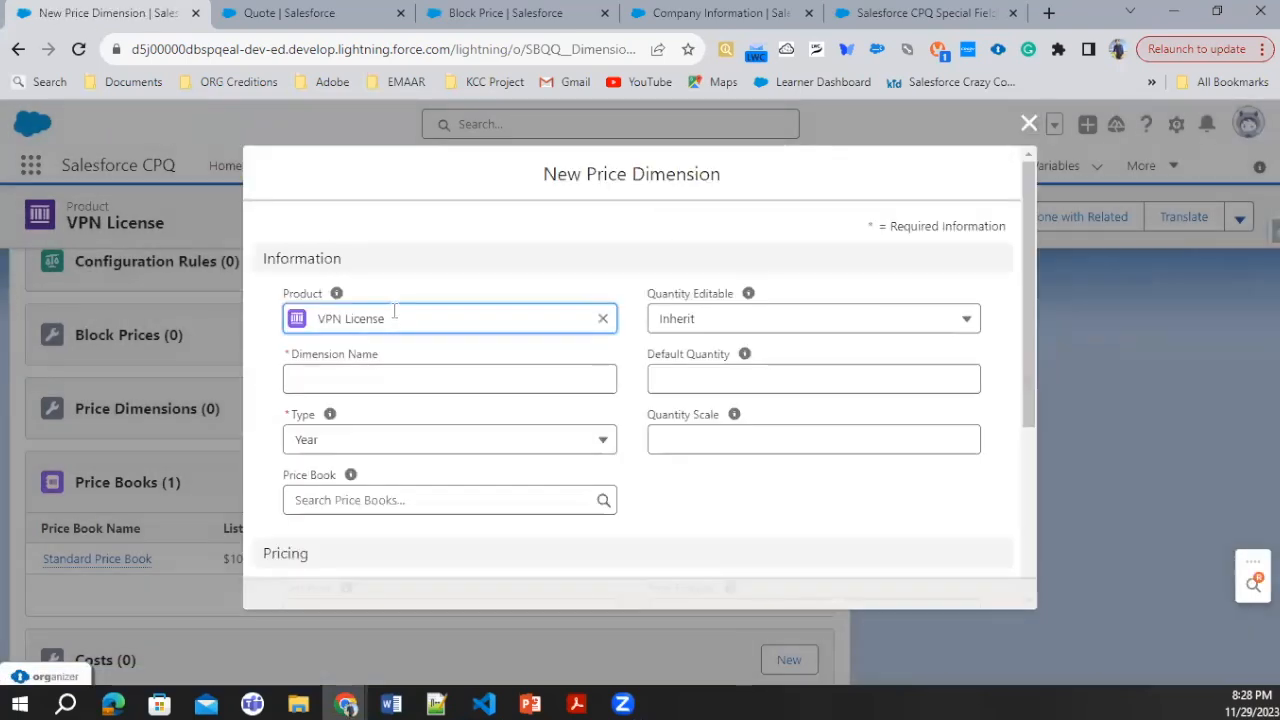
pyautogui.click(368, 370)
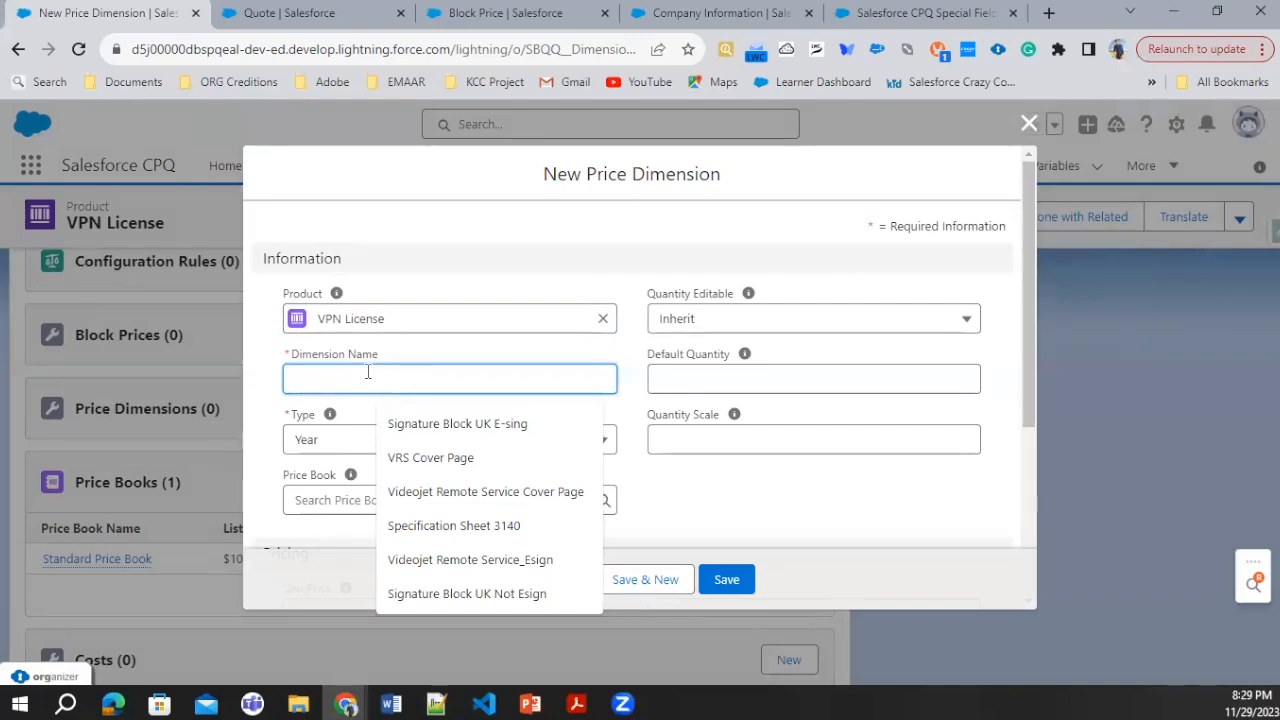
pyautogui.write('Quarterly VPN')
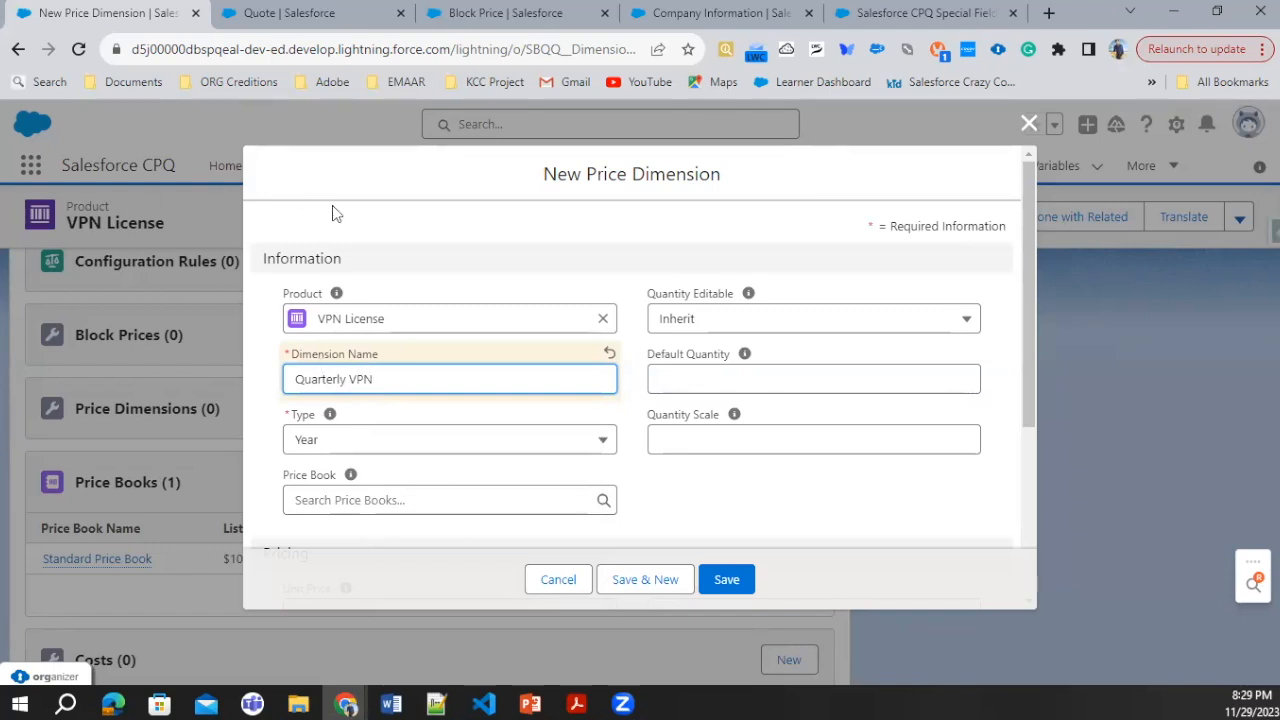
# Step: Set the price dimension's Type to Quarter and its Price Book to Standard Price Book
pyautogui.click(445, 440)
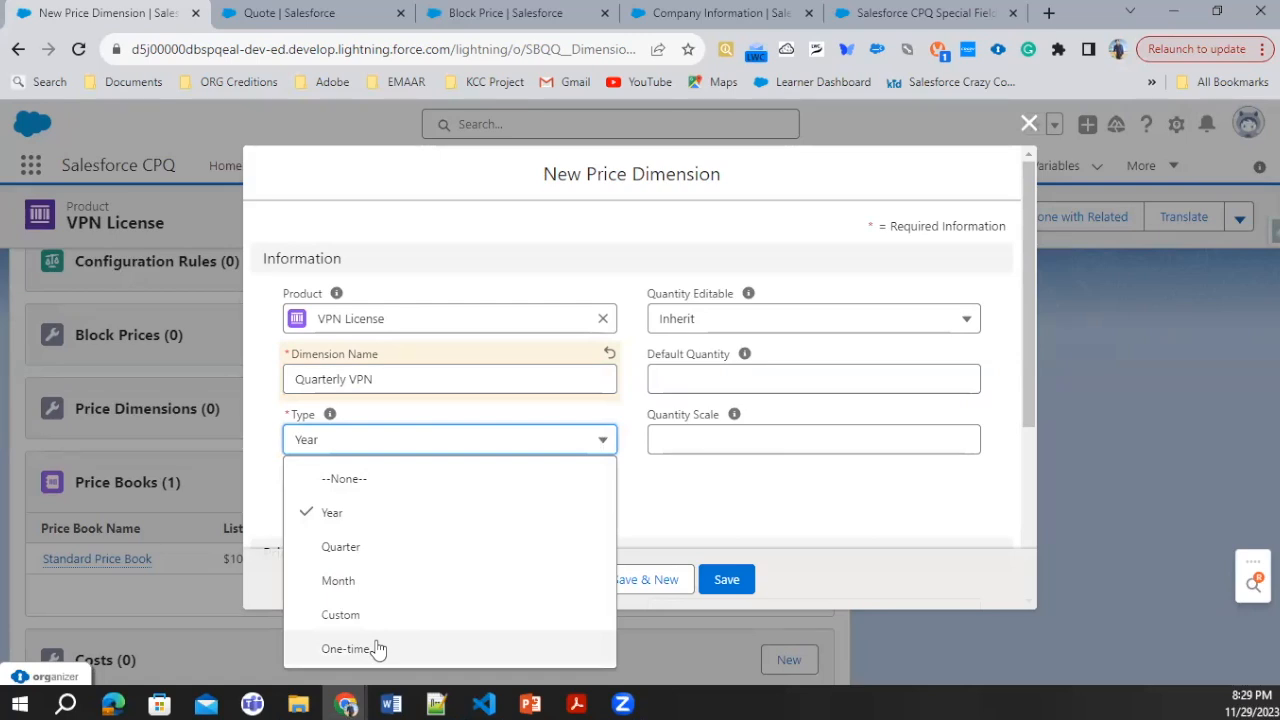
pyautogui.click(366, 547)
pyautogui.click(399, 501)
pyautogui.write('sta')
pyautogui.click(400, 536)
pyautogui.scroll(-3, 400, 520)
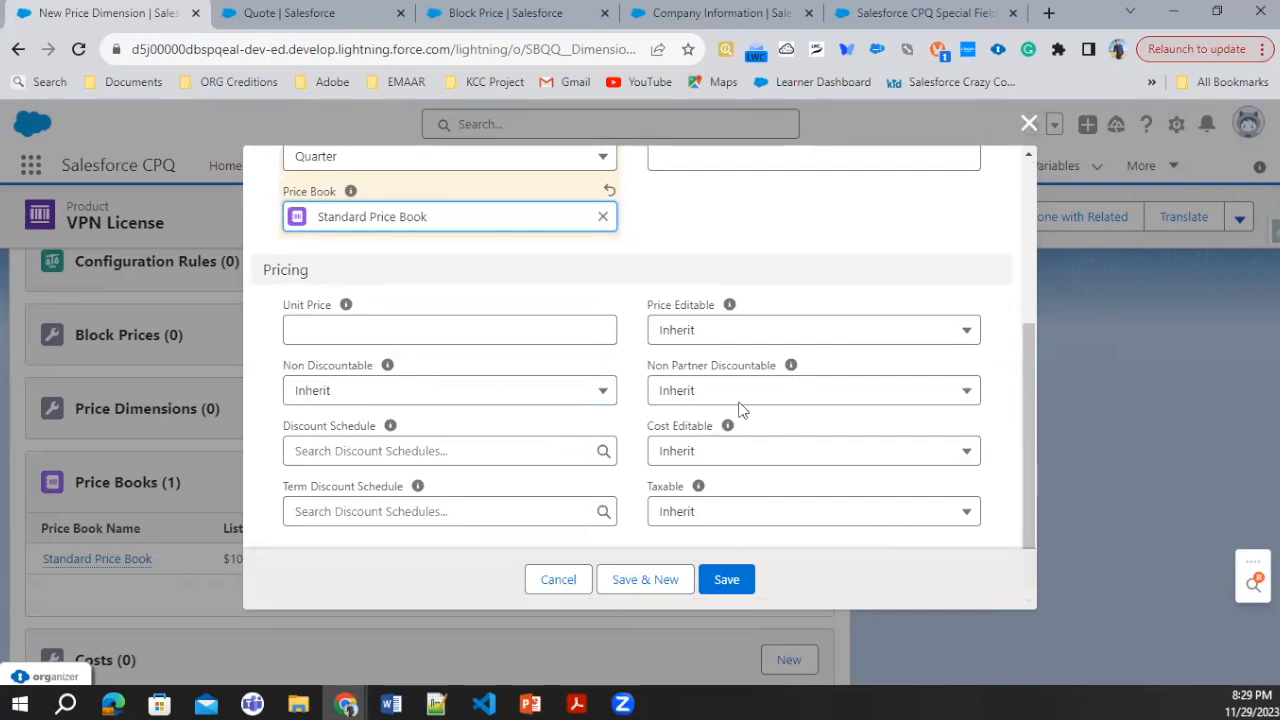
# Step: Review the Cost Editable and Quantity Editable options, keep both at Inherit, and save the price dimension
pyautogui.scroll(5, 740, 370)
pyautogui.scroll(-5, 620, 345)
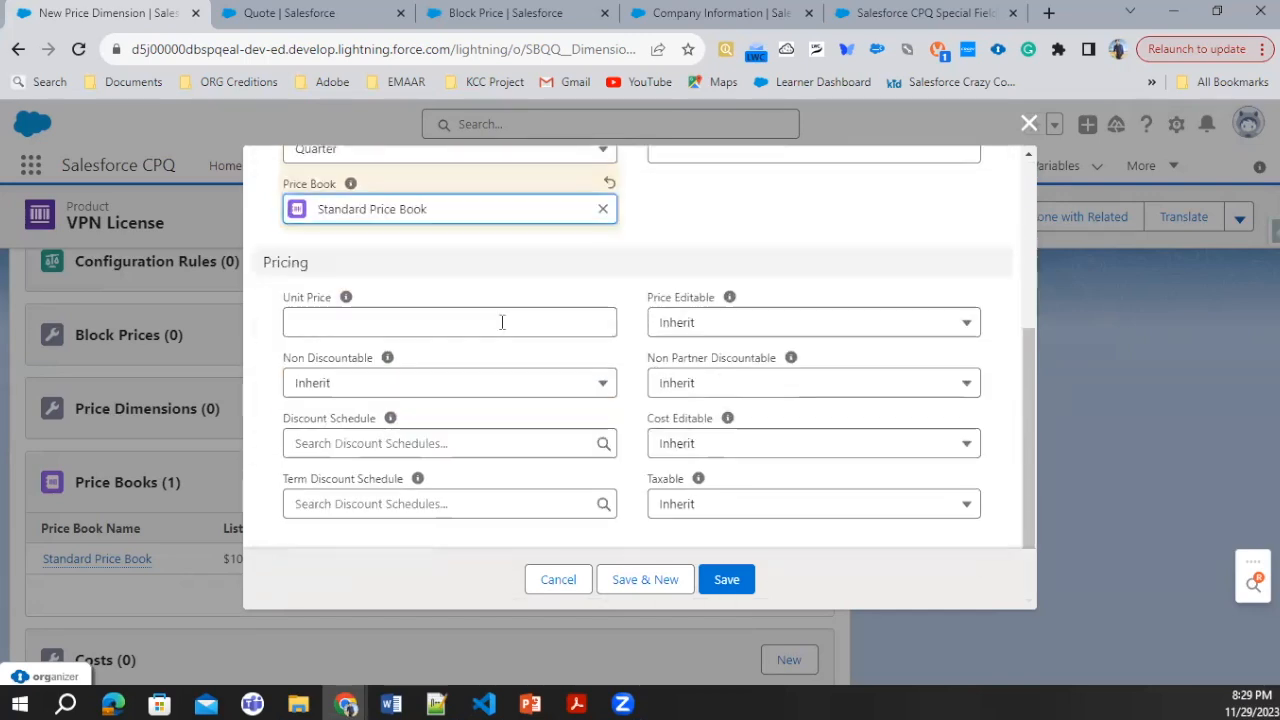
pyautogui.click(740, 448)
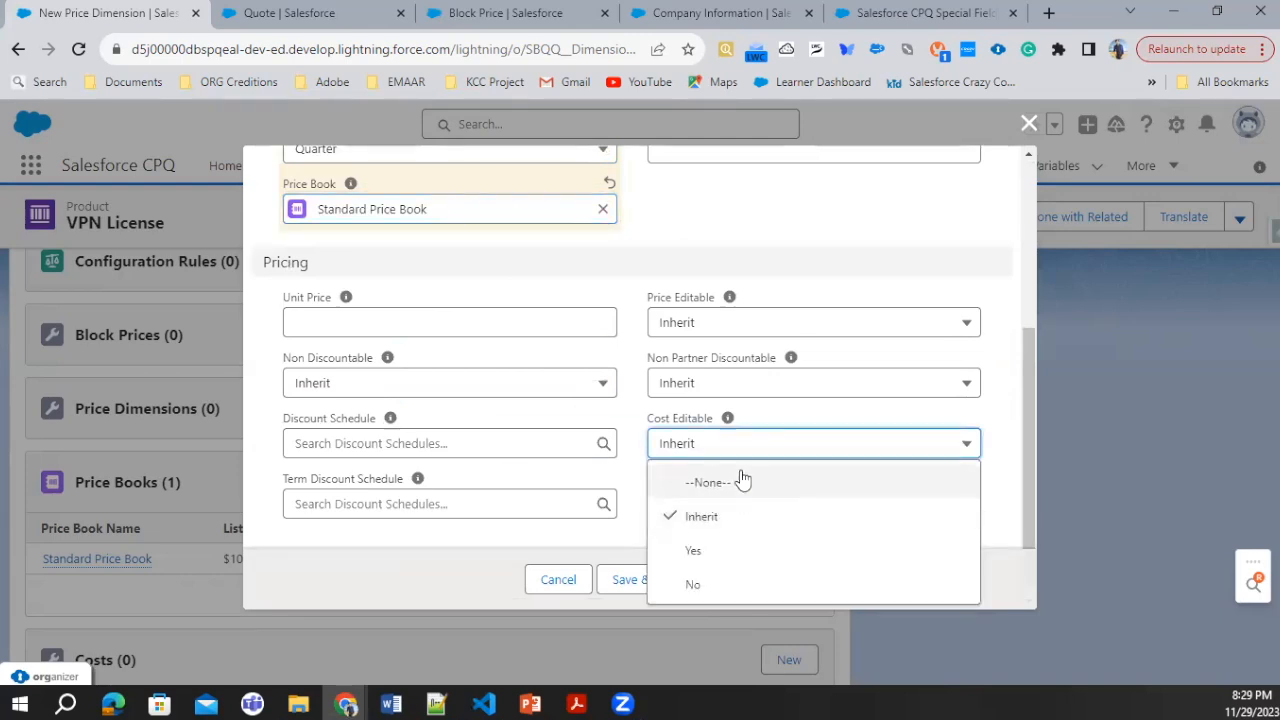
pyautogui.click(738, 408)
pyautogui.scroll(3, 738, 410)
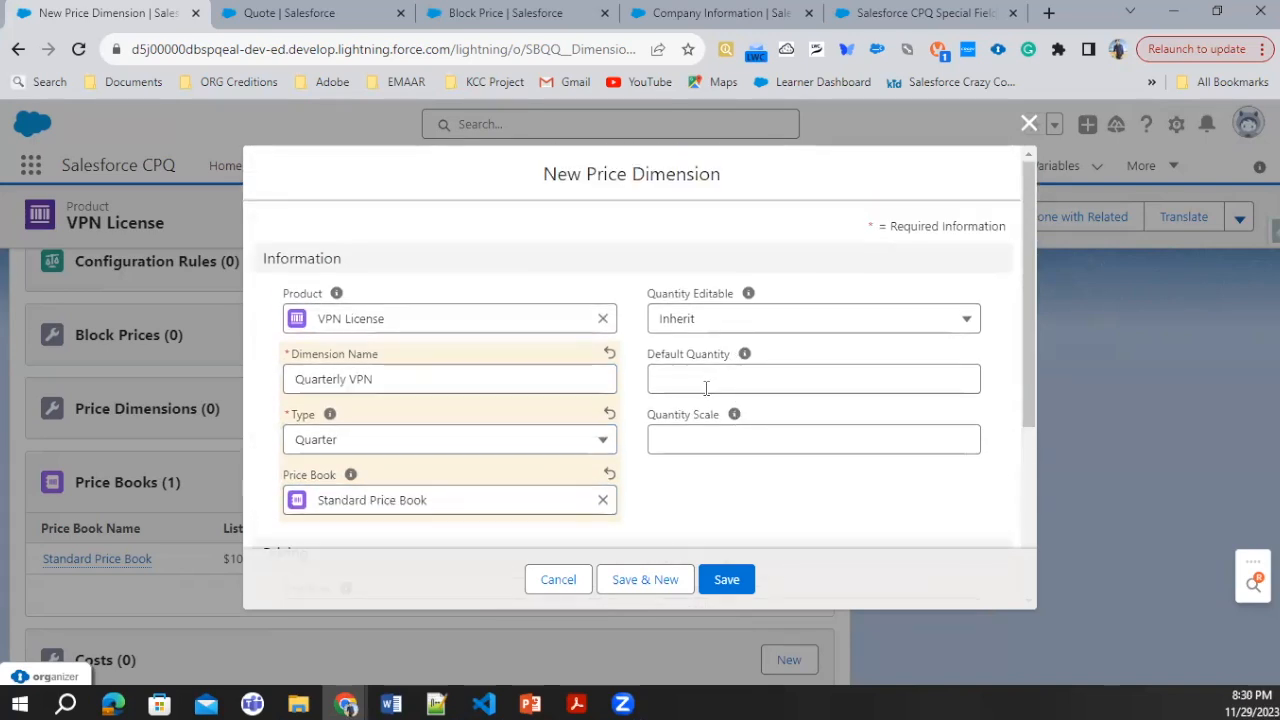
pyautogui.click(703, 319)
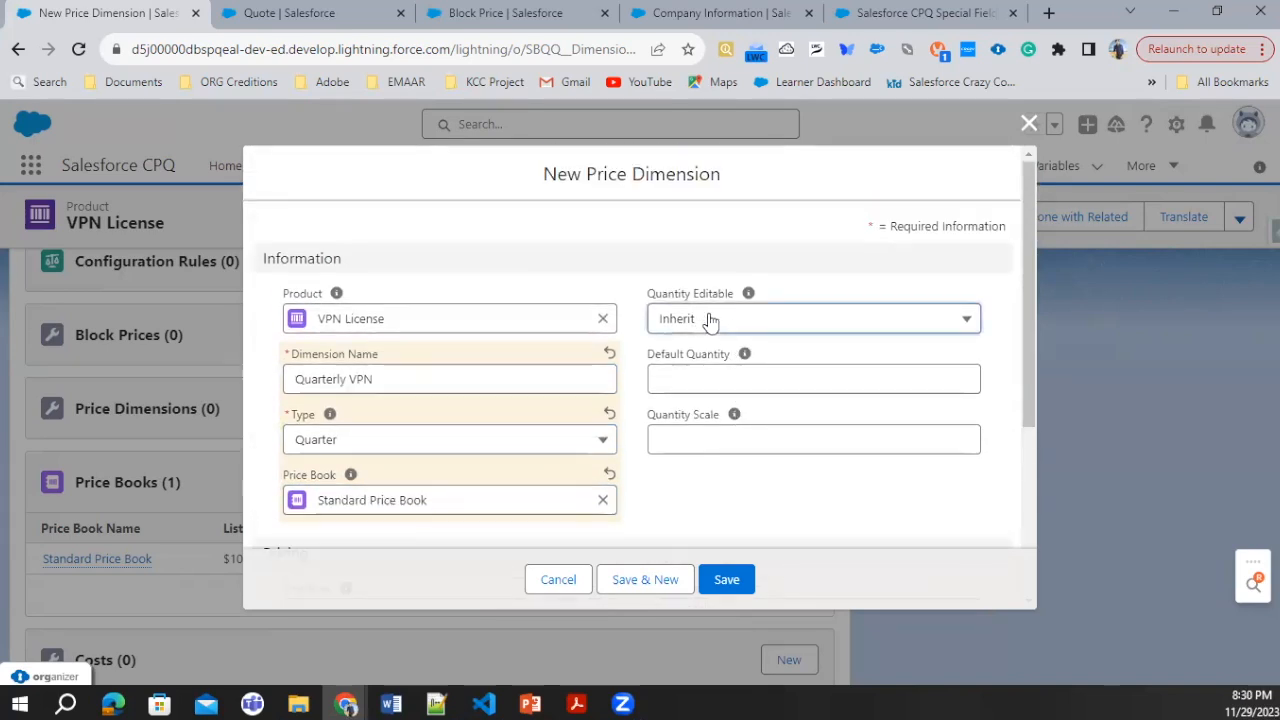
pyautogui.click(652, 284)
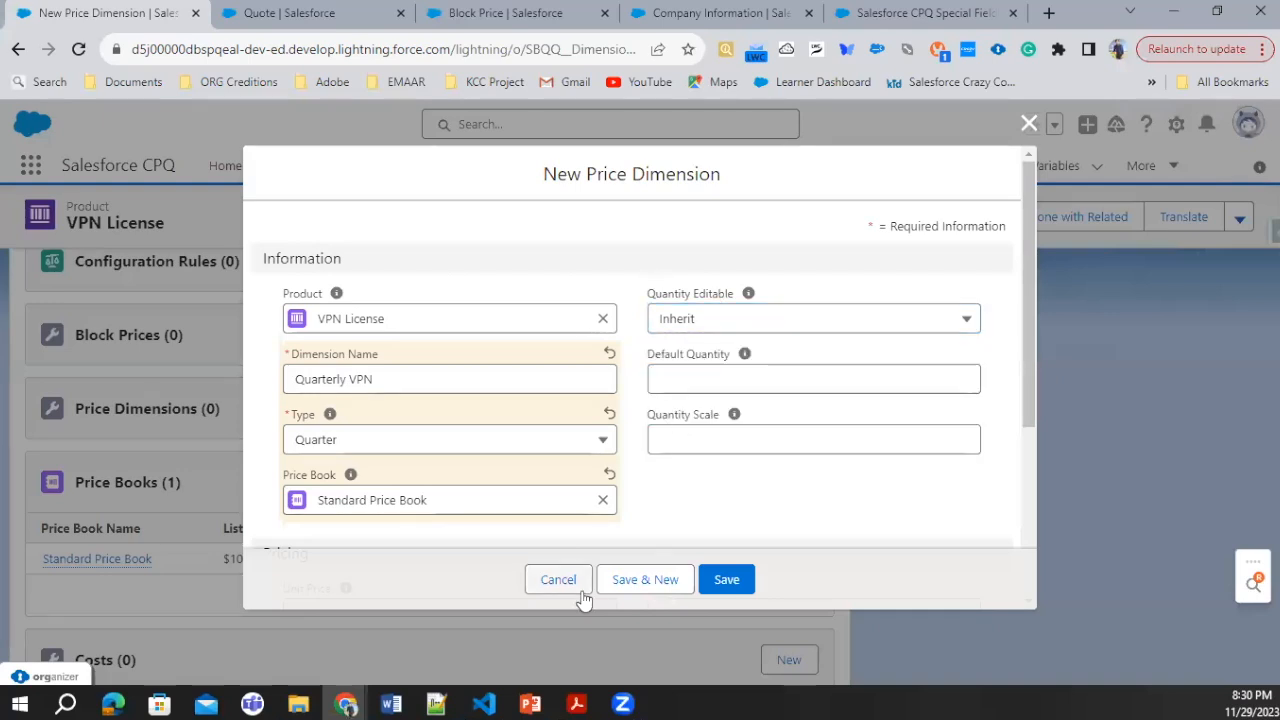
pyautogui.click(716, 579)
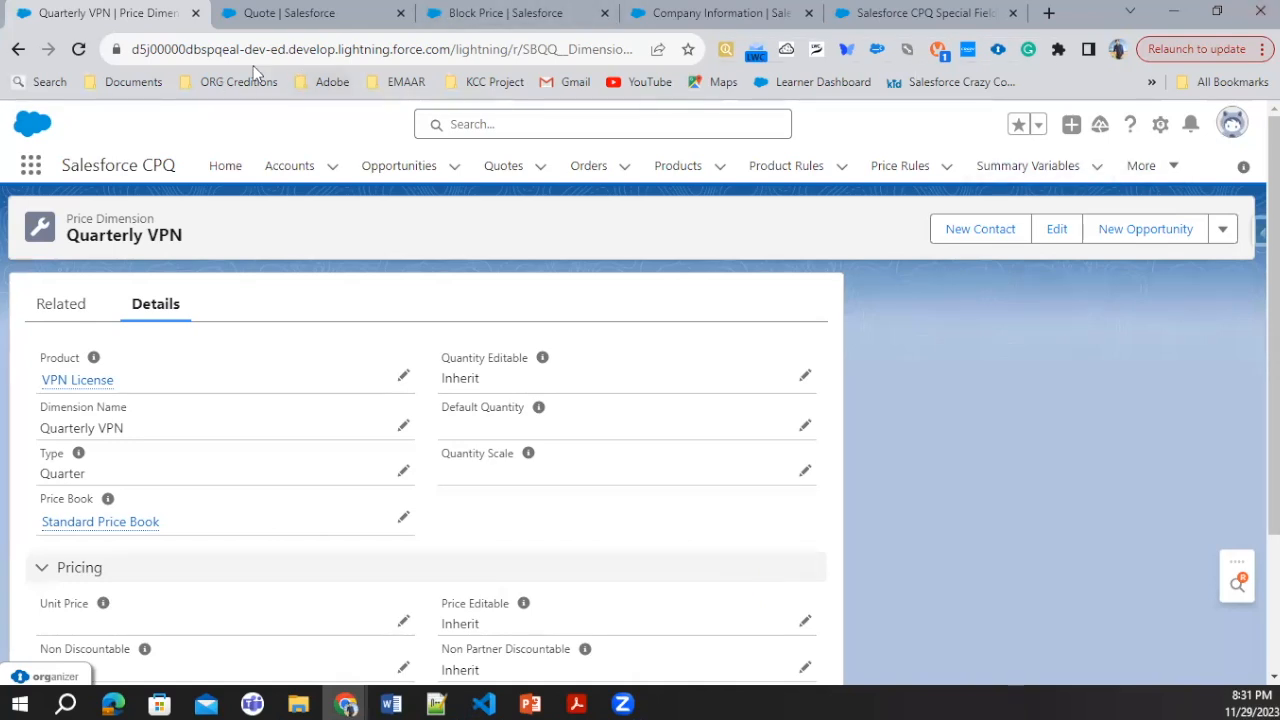
# Step: Reload the quote's line editor, search the products for VPN and add VPN License to the quote
pyautogui.click(303, 50)
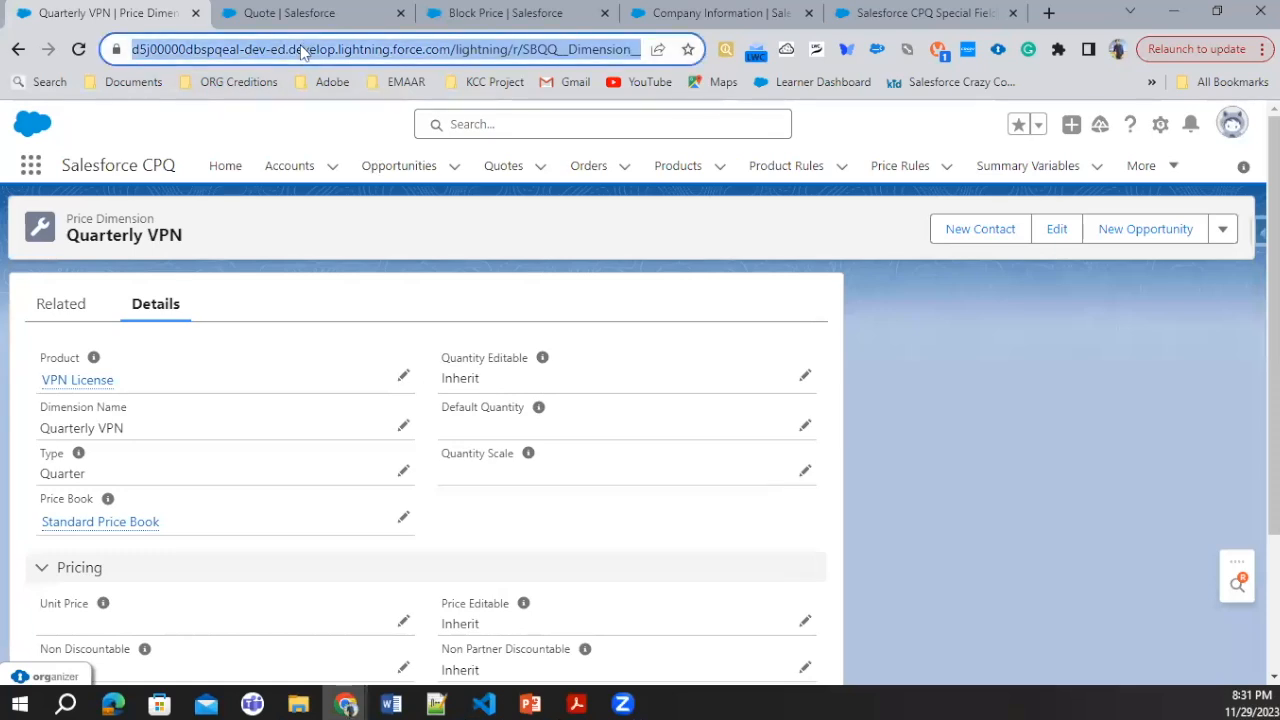
pyautogui.click(300, 13)
pyautogui.click(81, 49)
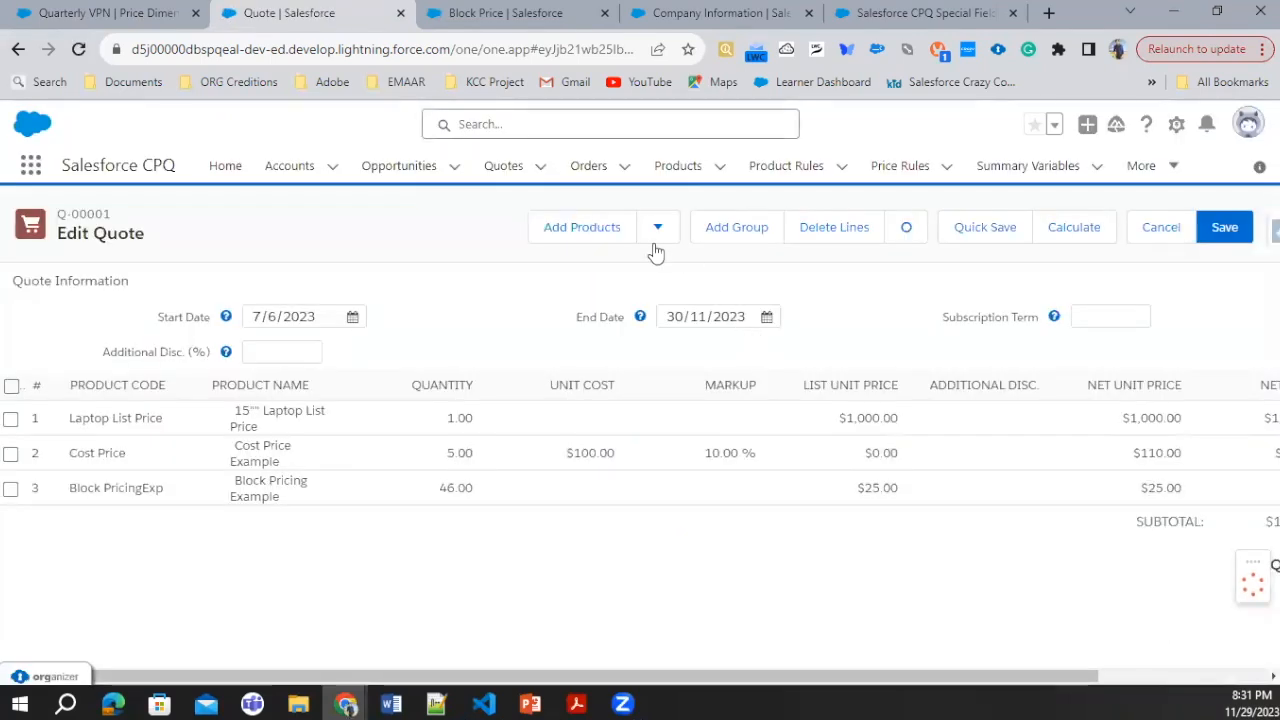
pyautogui.click(583, 227)
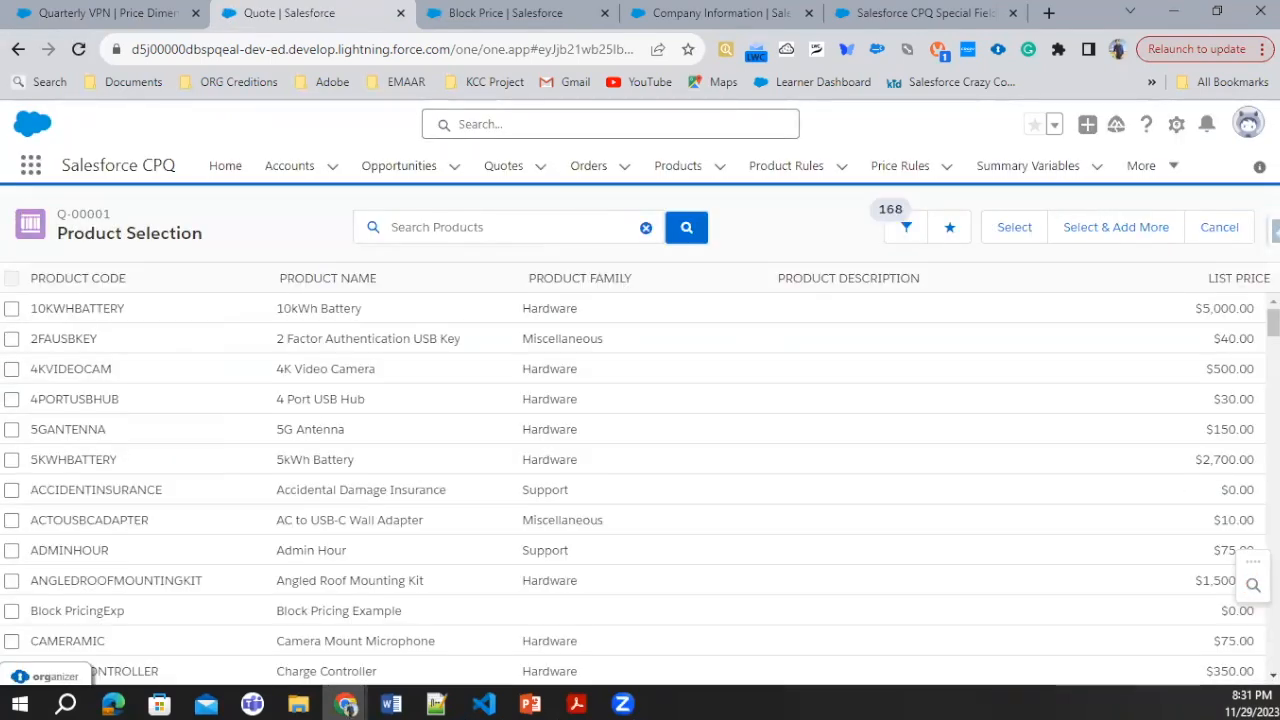
pyautogui.click(500, 235)
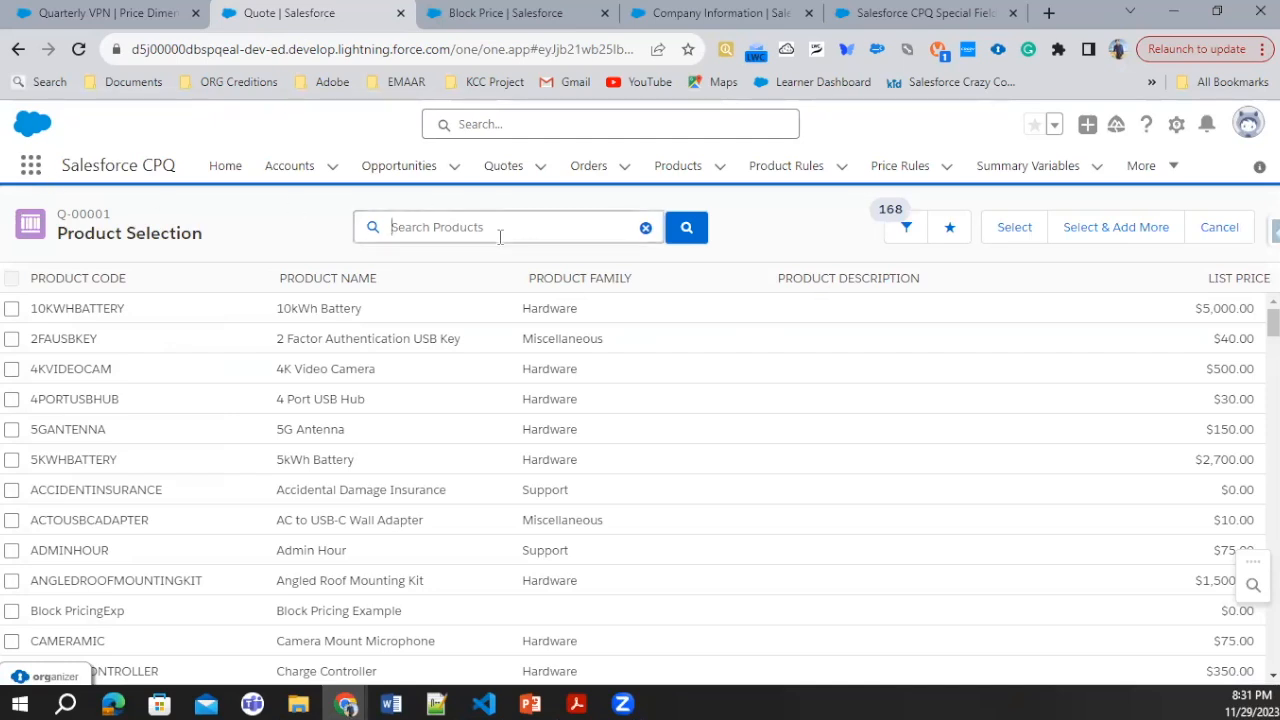
pyautogui.write('VPN')
pyautogui.press('Return')
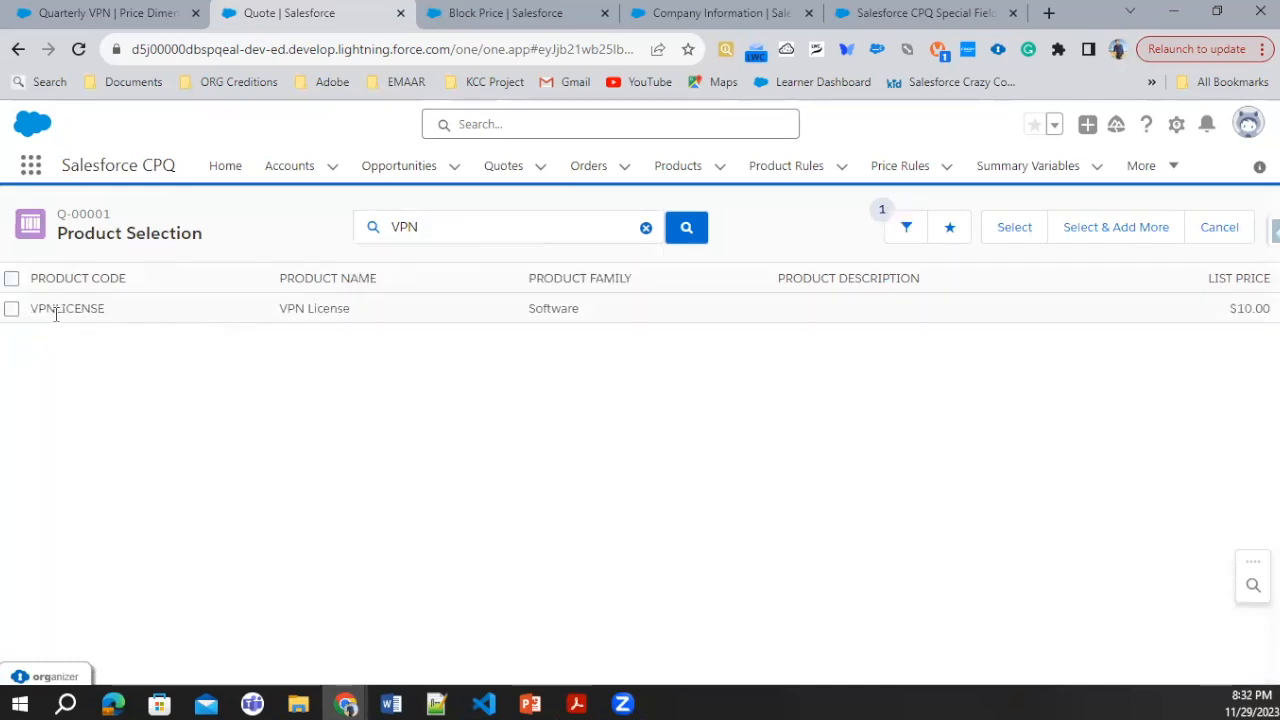
pyautogui.click(11, 309)
pyautogui.click(1014, 228)
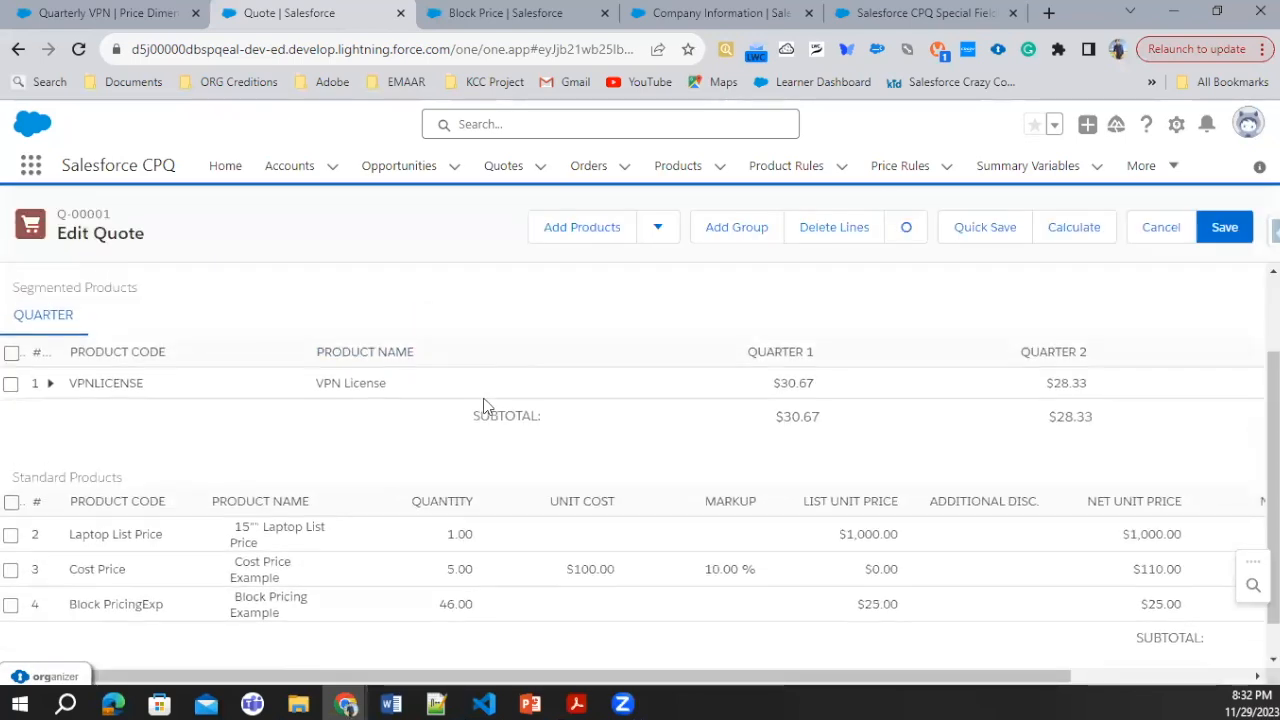
# Step: Examine the VPN License line's Quarter 1, Quarter 2 and total prices under Segmented Products
pyautogui.scroll(1, 487, 407)
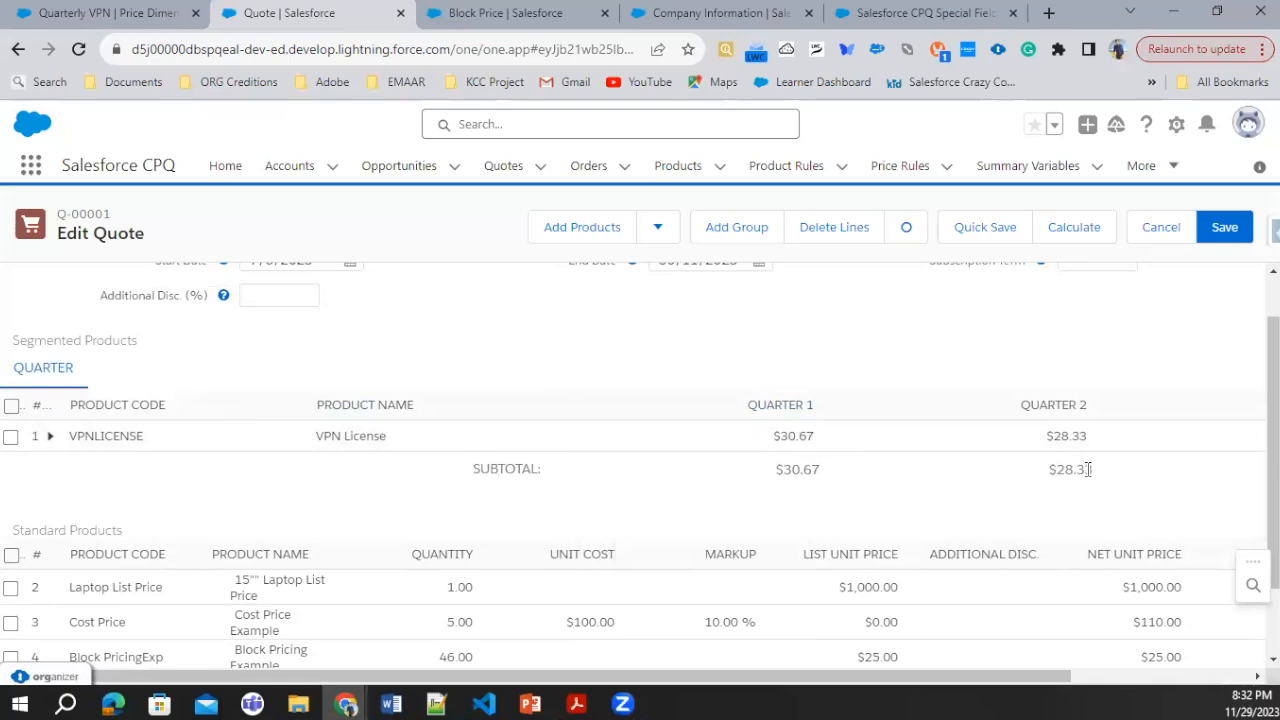
pyautogui.moveTo(1063, 676); pyautogui.dragTo(1256, 673)
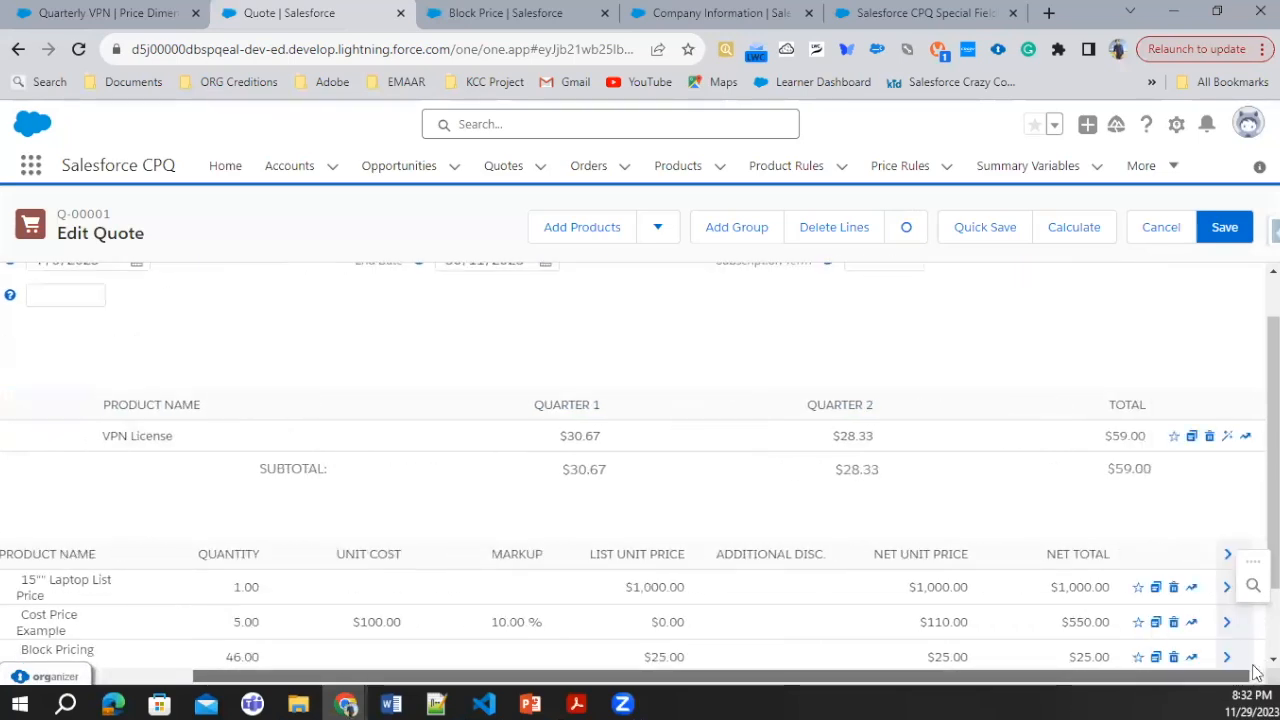
pyautogui.click(852, 412)
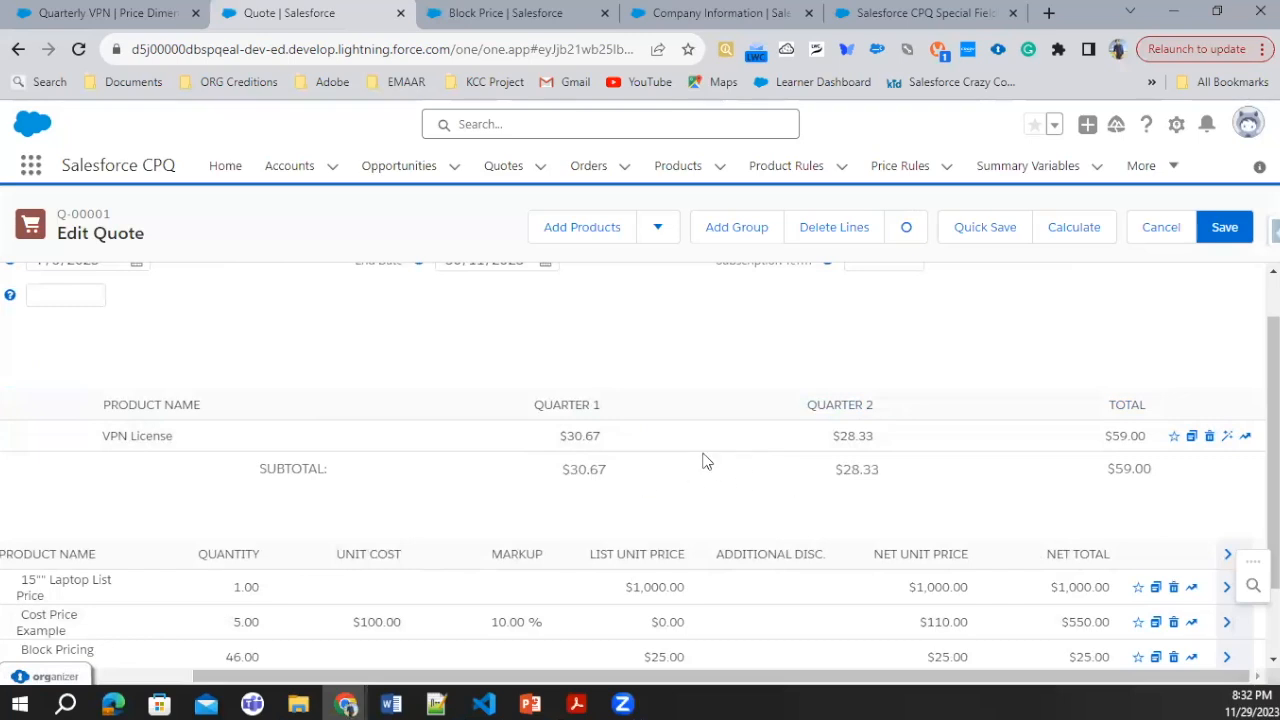
# Step: Review the Quarterly VPN price dimension record and return to the quote's quarterly segment prices
pyautogui.click(489, 12)
pyautogui.click(157, 8)
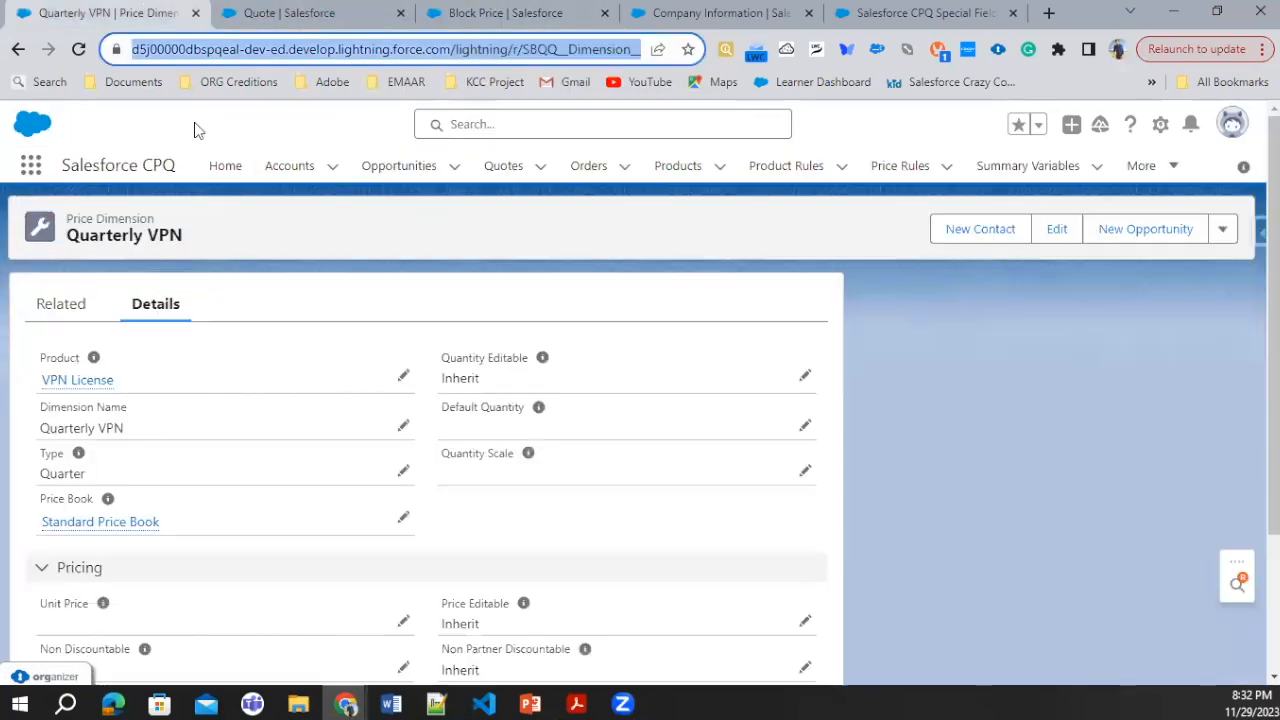
pyautogui.click(68, 308)
pyautogui.click(172, 308)
pyautogui.hotkey('ctrl', 'Tab')
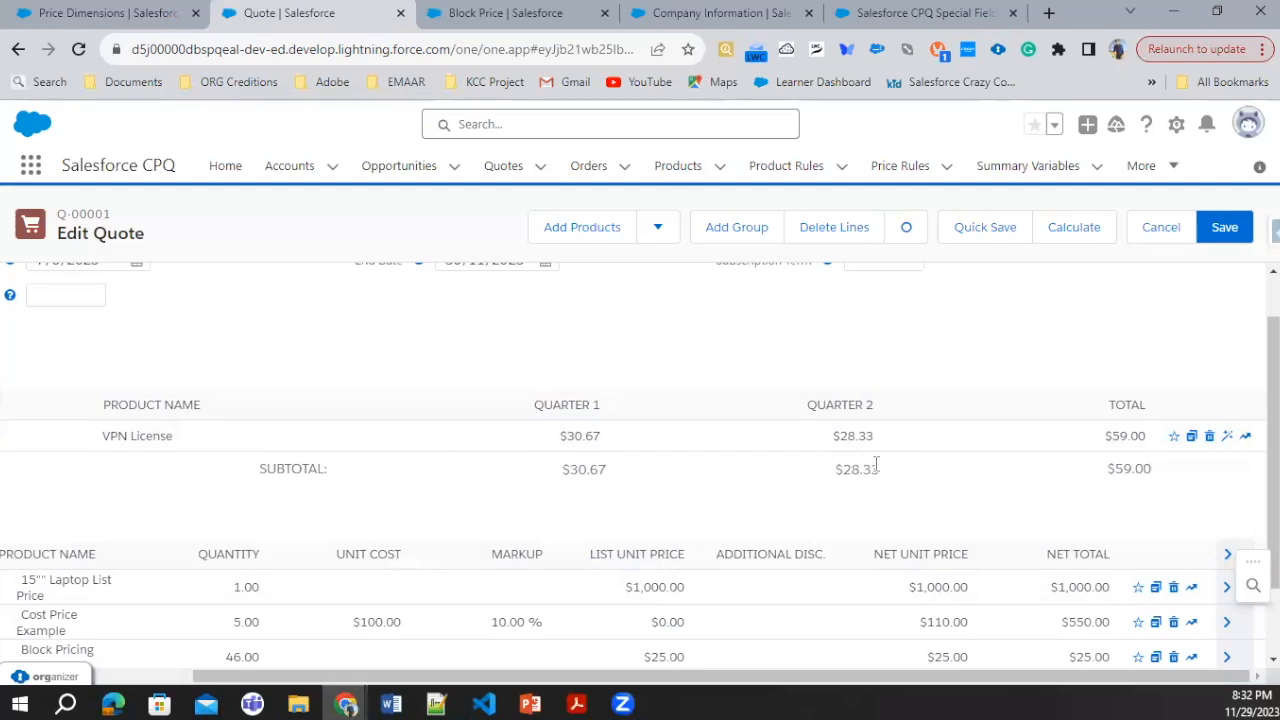
pyautogui.moveTo(846, 432)
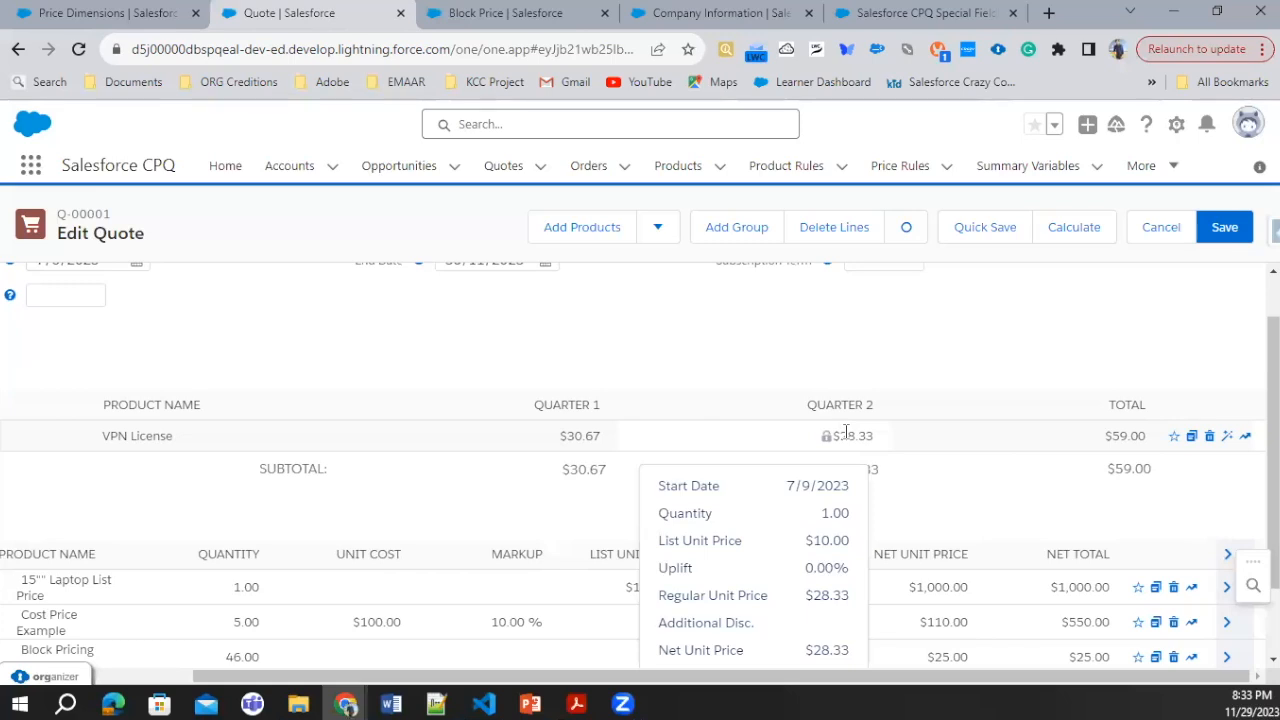
# Step: Desegment the VPN License line into a standard product, resegment it by quarter, and check the quote total
pyautogui.click(1227, 436)
pyautogui.moveTo(346, 675); pyautogui.dragTo(124, 680)
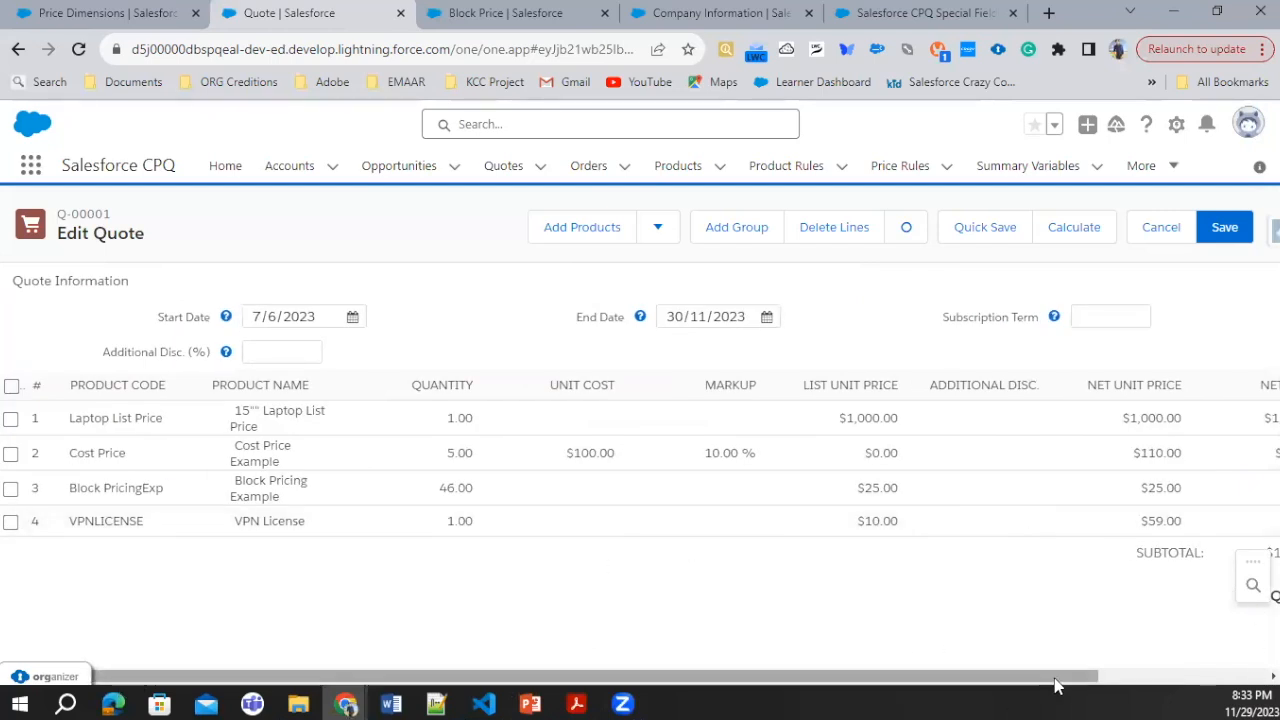
pyautogui.moveTo(1055, 685); pyautogui.dragTo(1250, 680)
pyautogui.click(1208, 526)
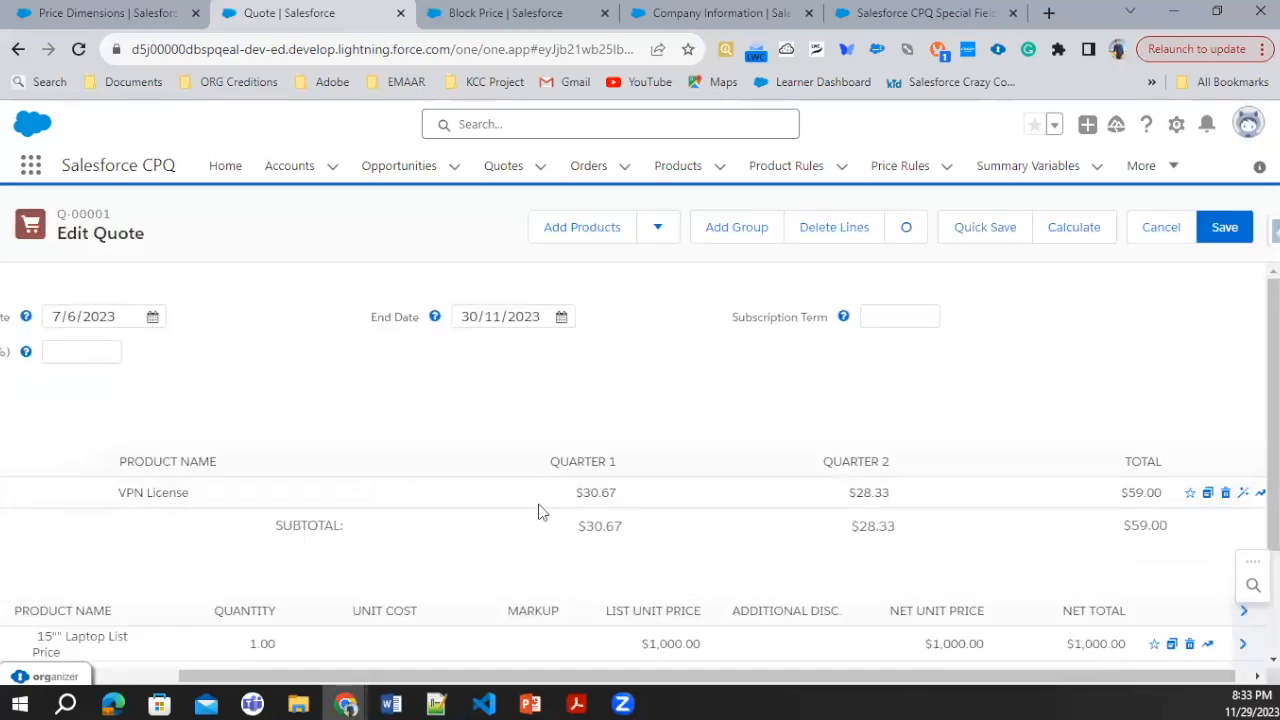
pyautogui.scroll(-3, 540, 512)
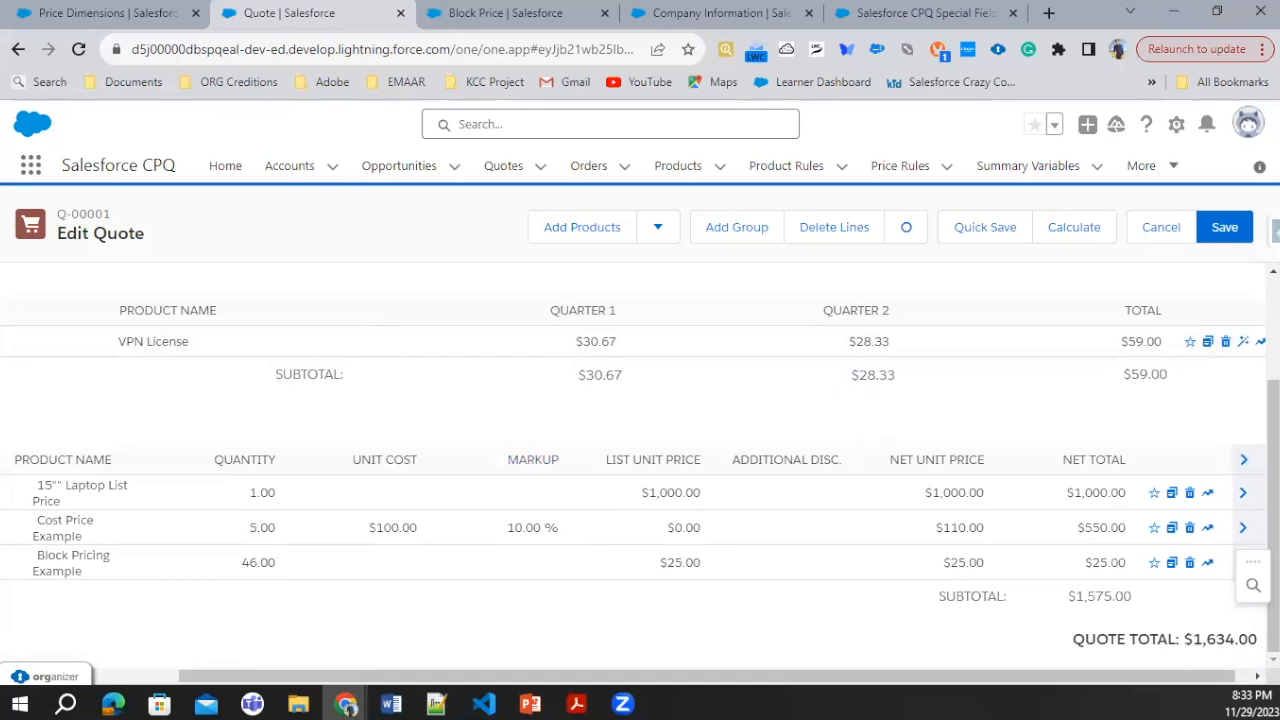
# Step: Switch to the Pricing Methods presentation in PowerPoint and show slide 14 on MDQ key fields and closing slide 15
pyautogui.click(546, 702)
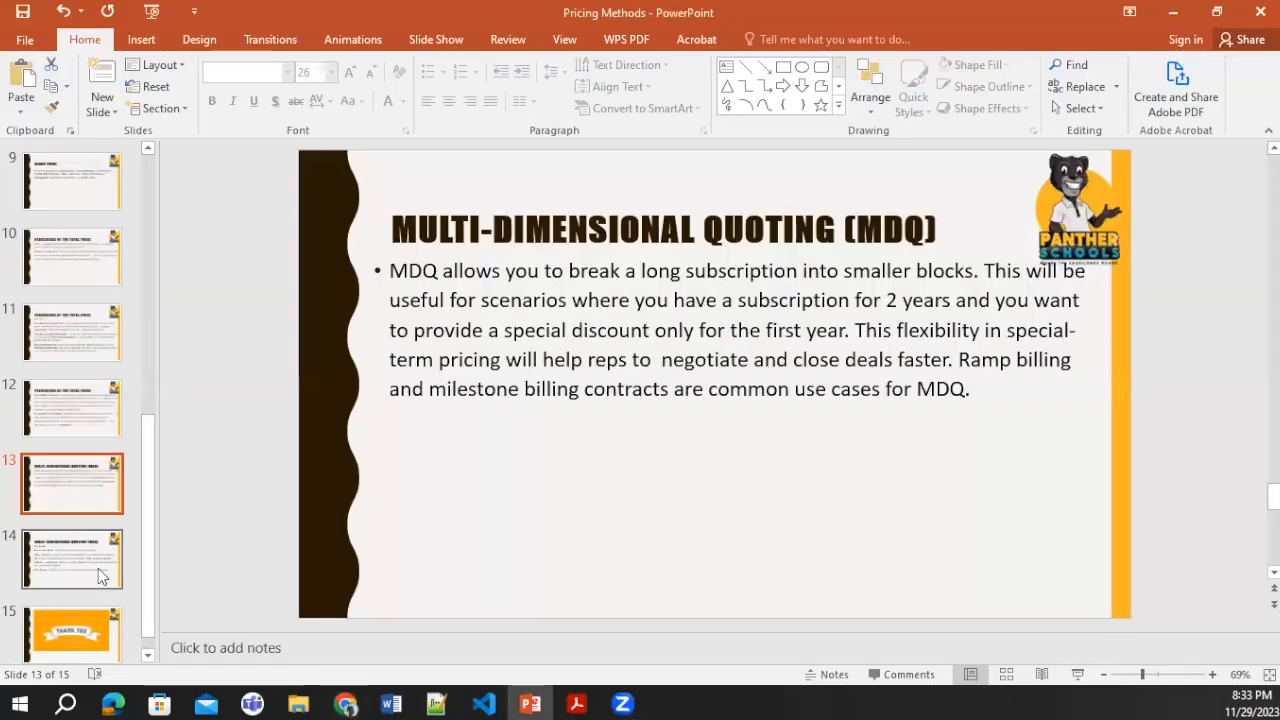
pyautogui.click(100, 572)
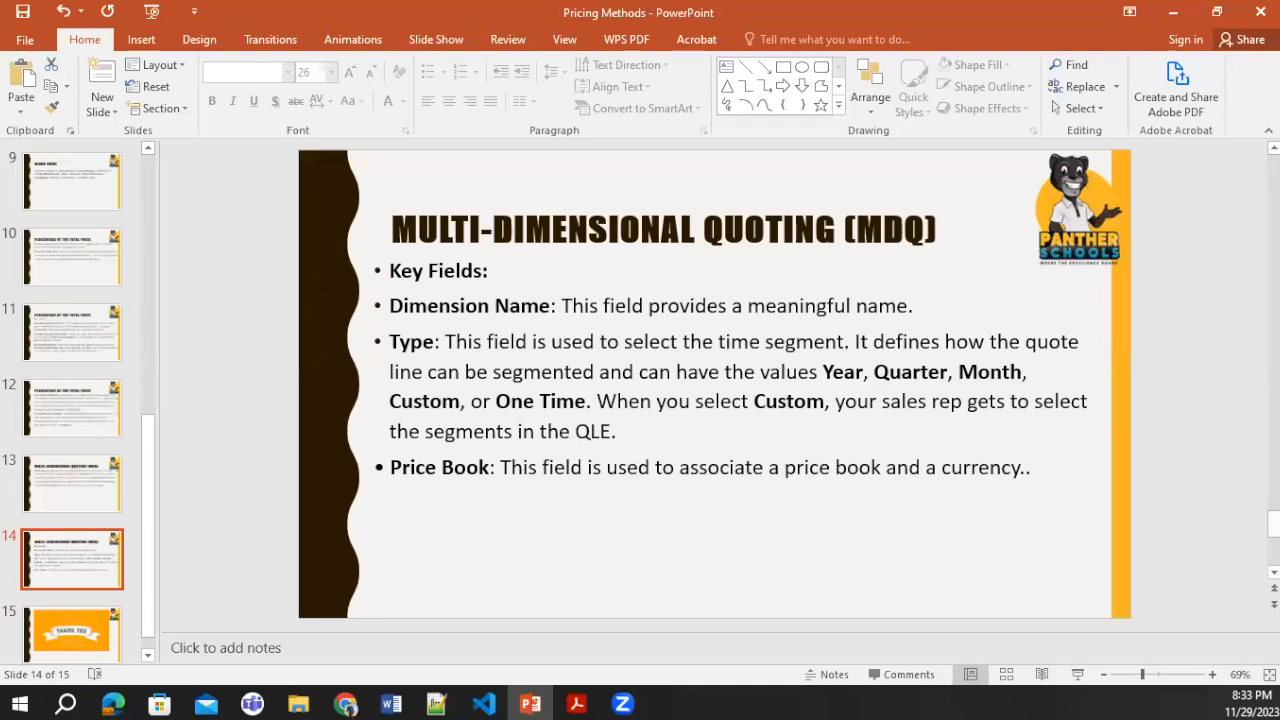
pyautogui.press('Down')
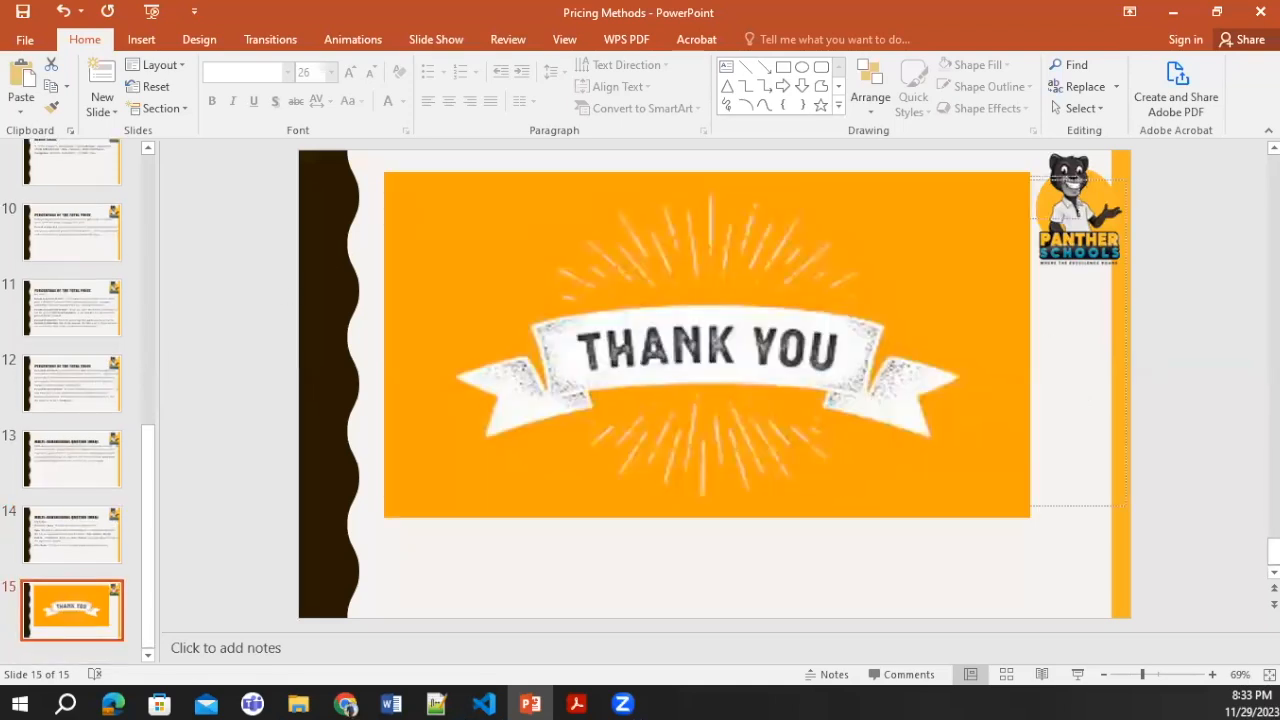